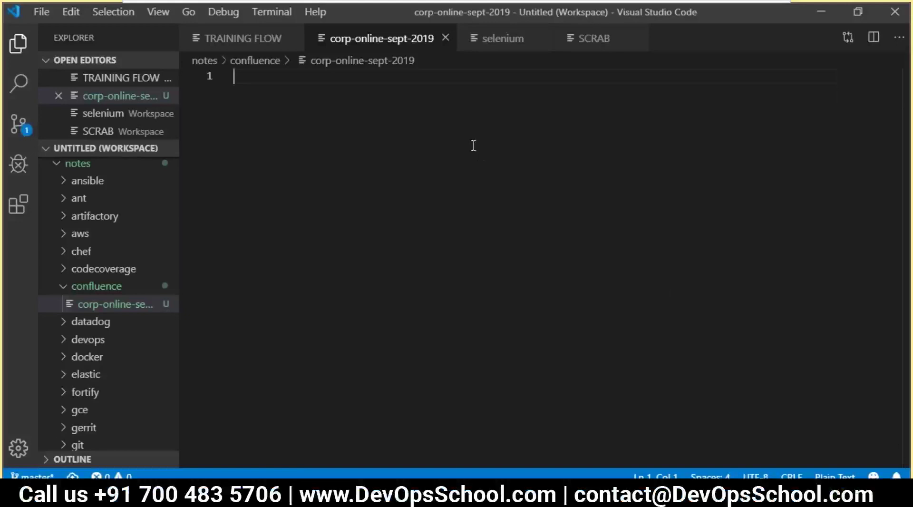
- Type the headings 'What is Confluence?', 'Why Confluence?' and 'Other tools?' on alternate lines
{"action": "type", "text": "Wha"}
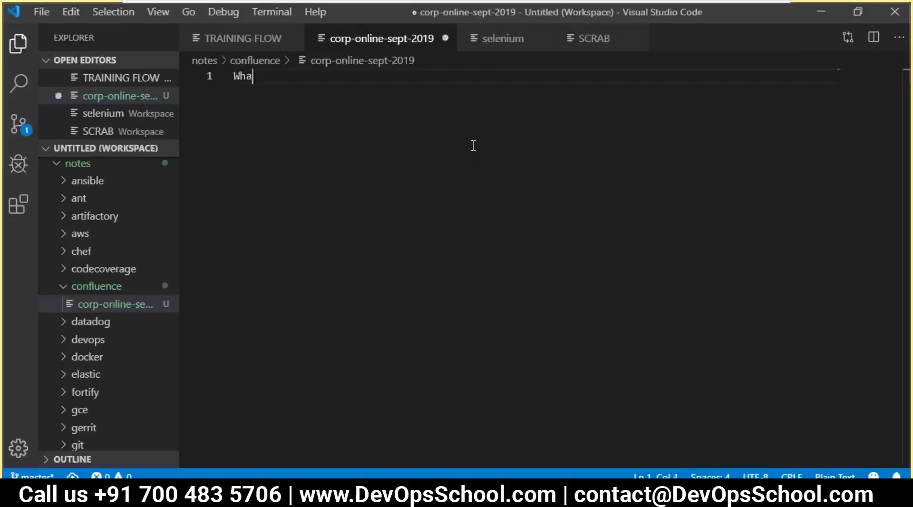
{"action": "type", "text": "t is Conflu"}
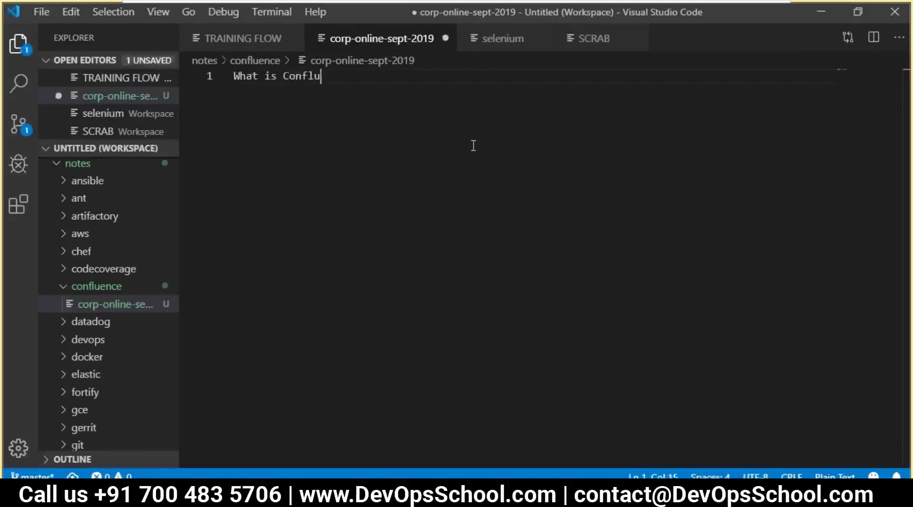
{"action": "type", "text": "ence"}
{"action": "key", "text": "Return"}
{"action": "key", "text": "Return"}
{"action": "key", "text": "BackSpace"}
{"action": "key", "text": "BackSpace"}
{"action": "type", "text": "?"}
{"action": "key", "text": "Return"}
{"action": "key", "text": "Return"}
{"action": "type", "text": "Wy"}
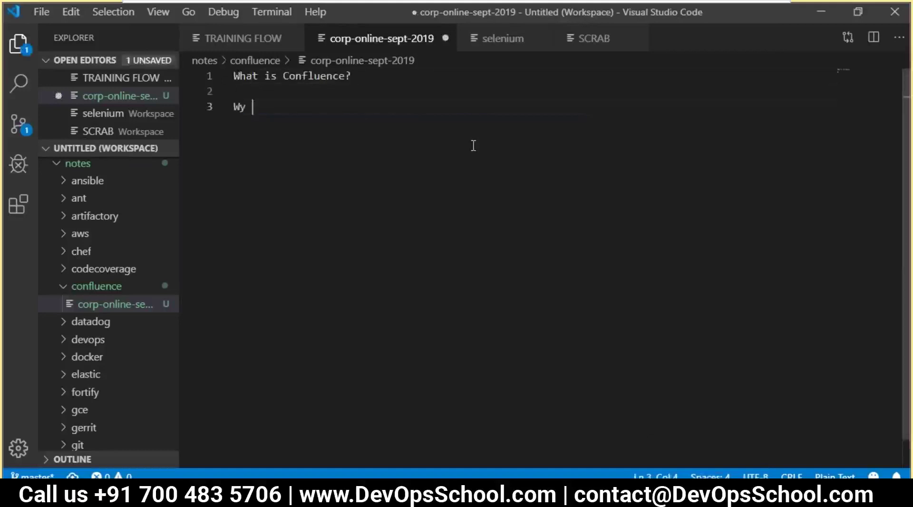
{"action": "key", "text": "BackSpace"}
{"action": "key", "text": "BackSpace"}
{"action": "left_click_drag", "start_coordinate": [345, 76], "coordinate": [283, 76]}
{"action": "key", "text": "ctrl+c"}
{"action": "left_click", "coordinate": [257, 111]}
{"action": "type", "text": "hy"}
{"action": "key", "text": "ctrl+v"}
{"action": "type", "text": "?"}
{"action": "key", "text": "Return"}
{"action": "key", "text": "Return"}
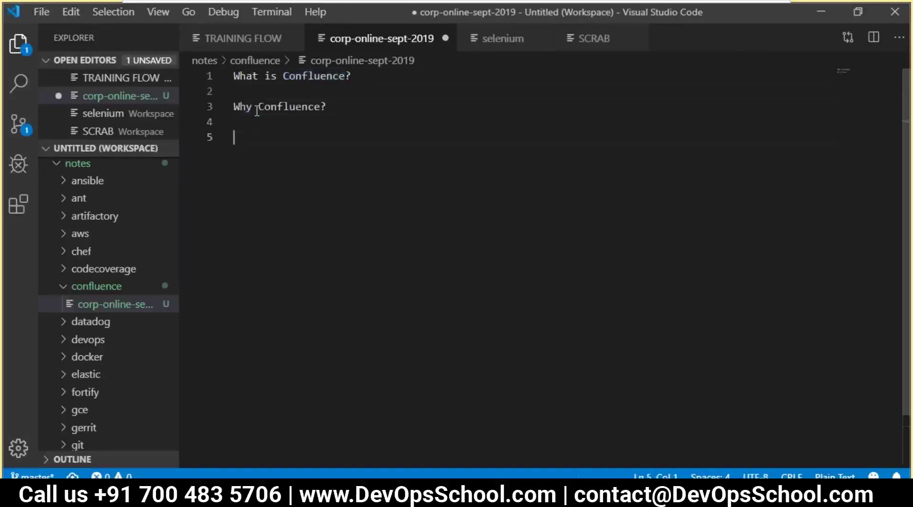
{"action": "type", "text": "Otheer"}
{"action": "key", "text": "BackSpace"}
{"action": "key", "text": "BackSpace"}
{"action": "key", "text": "BackSpace"}
{"action": "type", "text": "r tools?"}
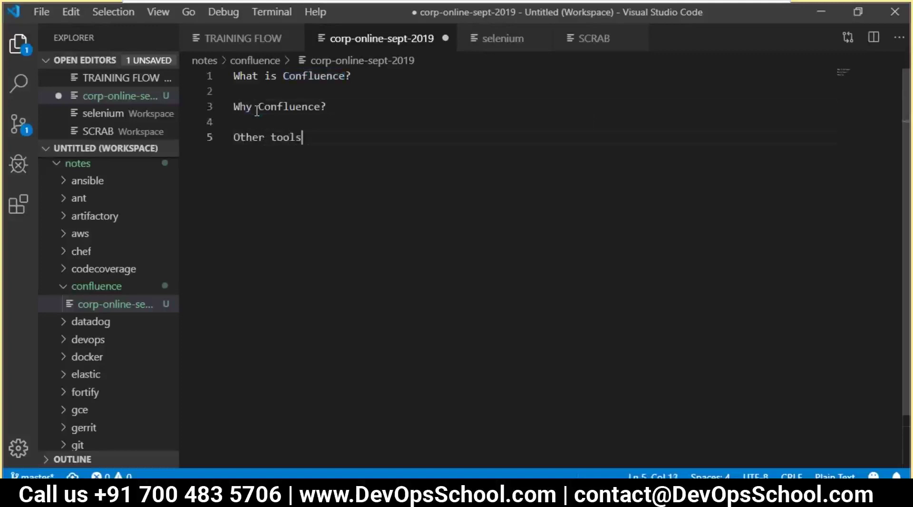
- Add the headings 'Architecture of Confluence?' and 'Installing and Config of Confluence?'
{"action": "key", "text": "Return"}
{"action": "key", "text": "Return"}
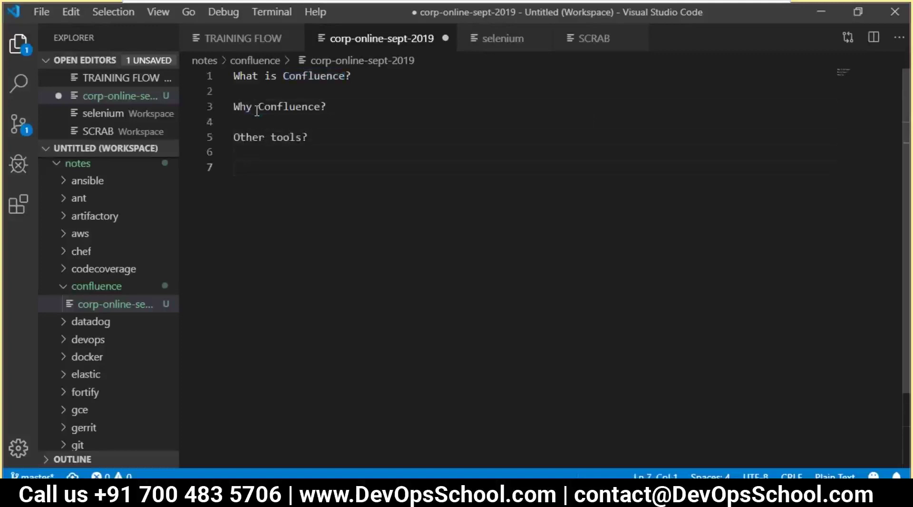
{"action": "type", "text": "Architec"}
{"action": "type", "text": "ture"}
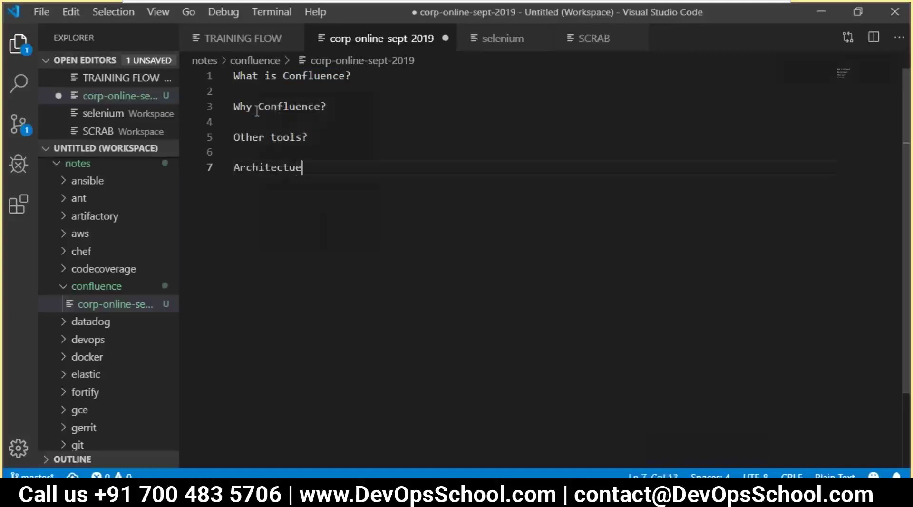
{"action": "key", "text": "BackSpace"}
{"action": "type", "text": "re of Confluence?"}
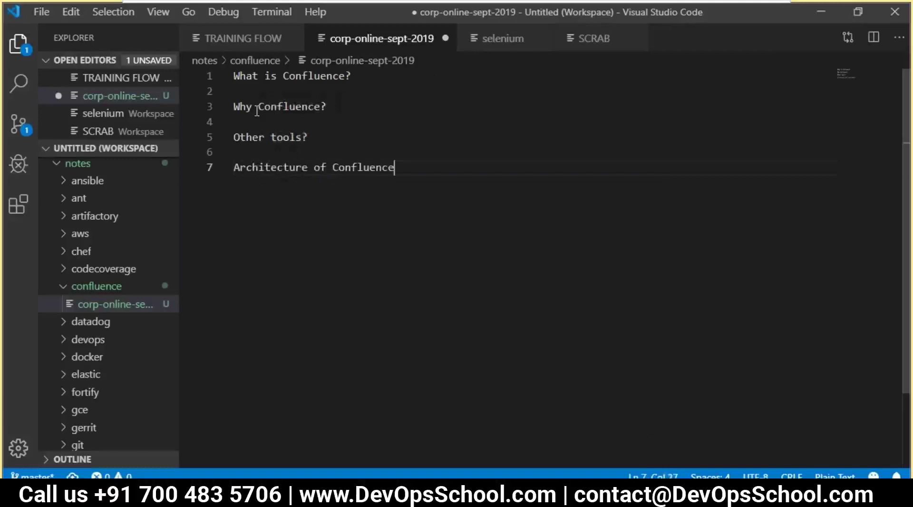
{"action": "key", "text": "Return"}
{"action": "key", "text": "Return"}
{"action": "type", "text": "Inst"}
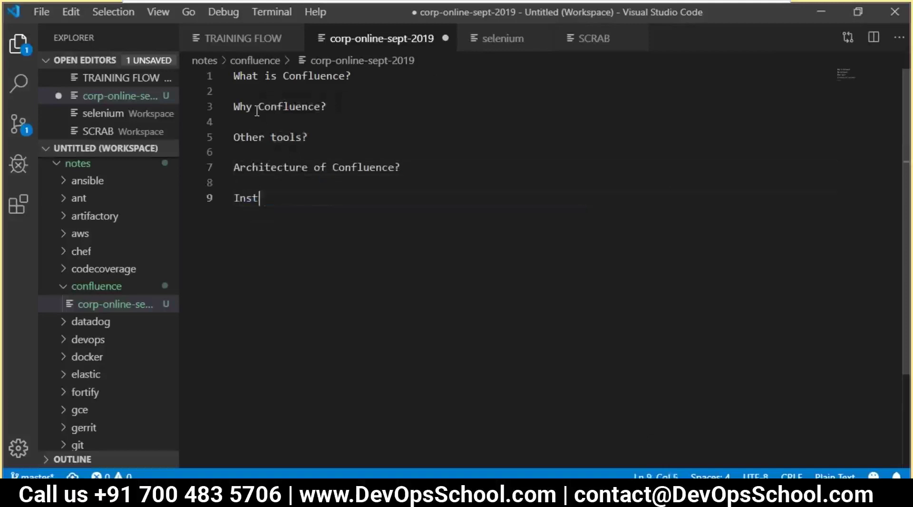
{"action": "type", "text": "alling and"}
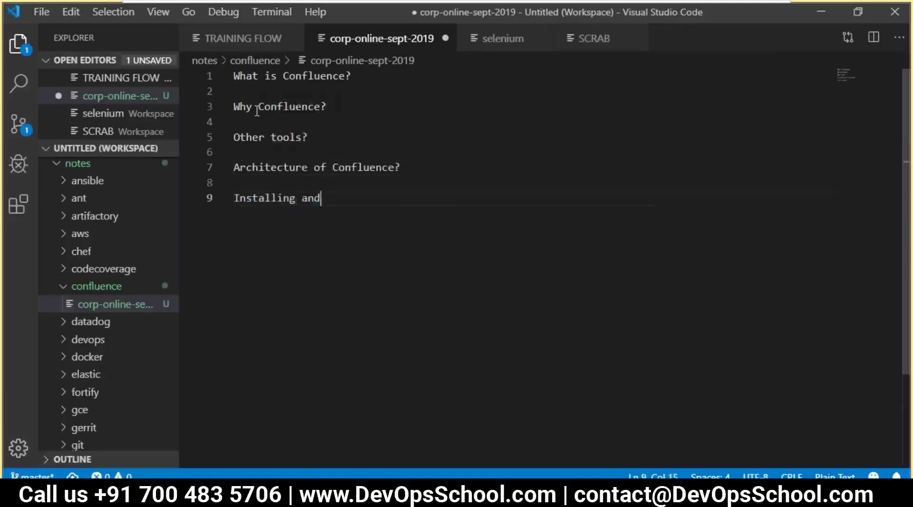
{"action": "type", "text": " Config of Confluence?"}
{"action": "key", "text": "Return"}
{"action": "key", "text": "Return"}
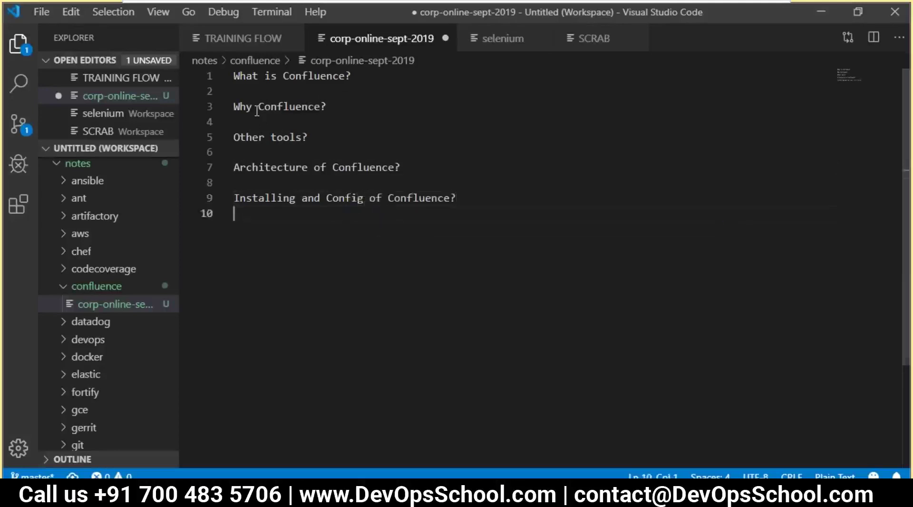
- Add the heading 'Using Confluence - Admin'
{"action": "type", "text": "Using Com"}
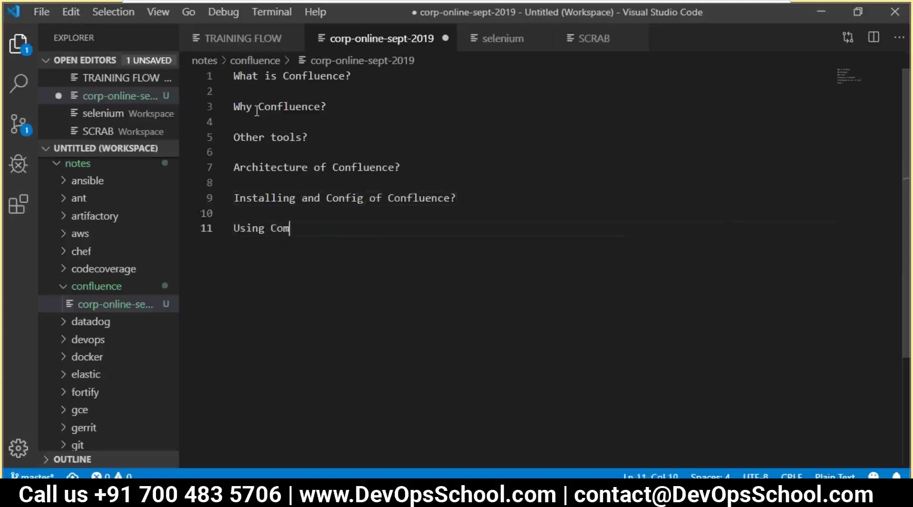
{"action": "key", "text": "BackSpace"}
{"action": "type", "text": "n"}
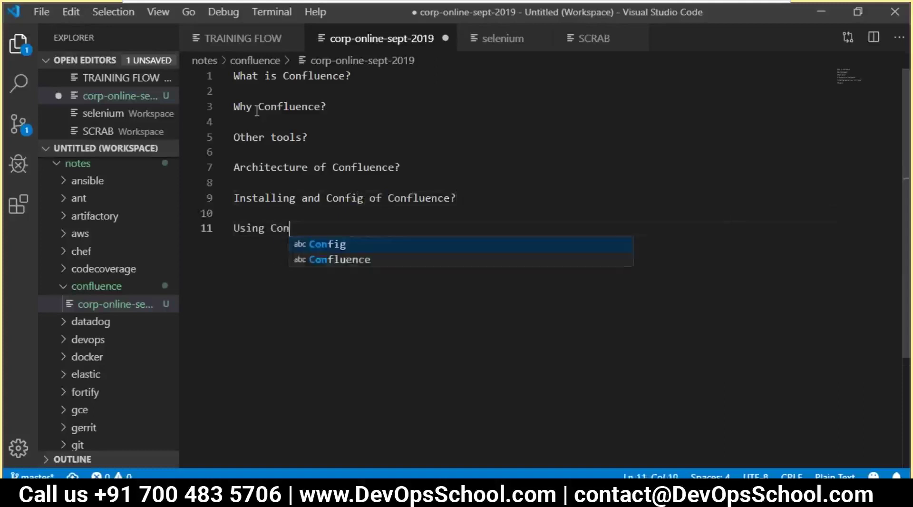
{"action": "type", "text": "fluen"}
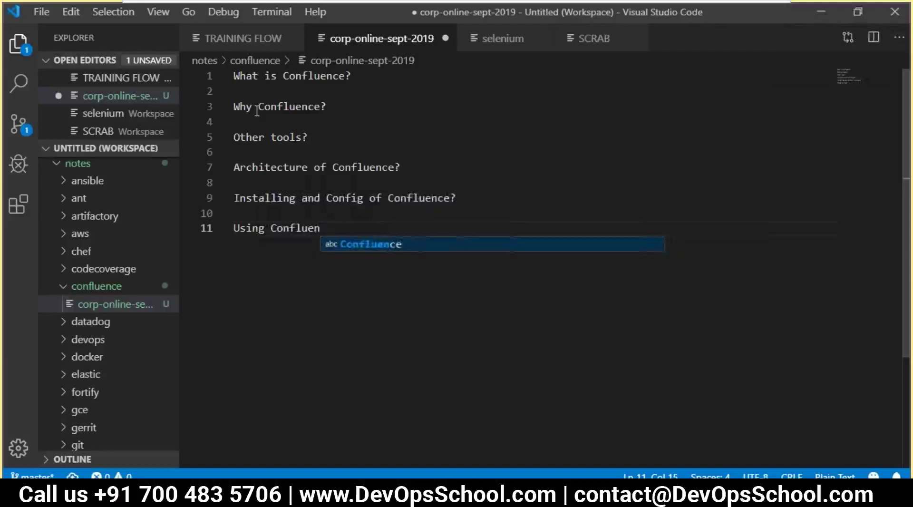
{"action": "type", "text": "ce - Admiing"}
{"action": "key", "text": "BackSpace"}
{"action": "key", "text": "BackSpace"}
{"action": "key", "text": "BackSpace"}
{"action": "type", "text": "n"}
{"action": "key", "text": "Return"}
{"action": "key", "text": "Return"}
- Add the final heading 'Using Confluence - User Perceptive' and save the file
{"action": "type", "text": "Confluence"}
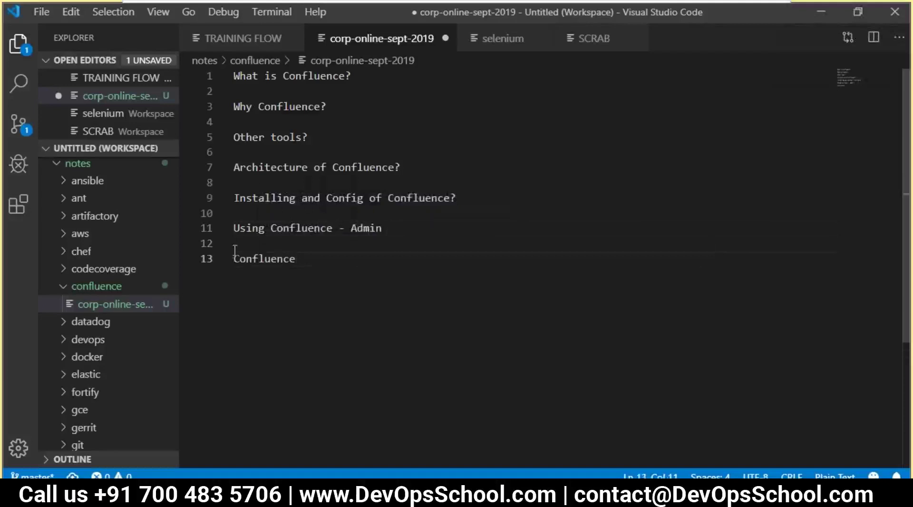
{"action": "left_click", "coordinate": [233, 259]}
{"action": "type", "text": "Using"}
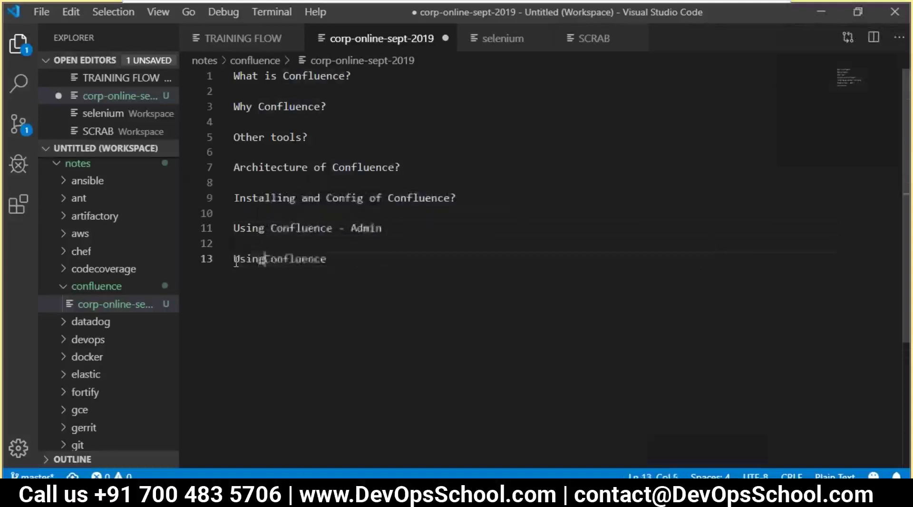
{"action": "left_click", "coordinate": [359, 258]}
{"action": "type", "text": "- "}
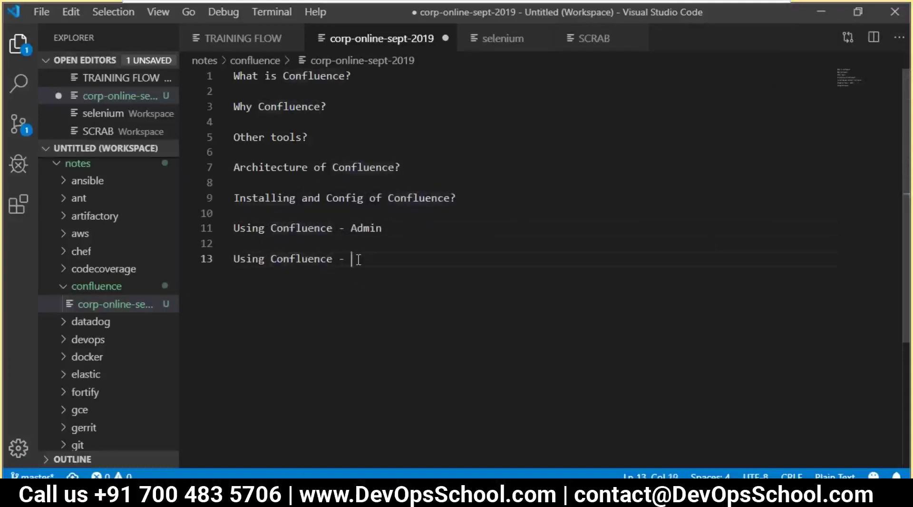
{"action": "type", "text": "User Pe"}
{"action": "type", "text": "rce"}
{"action": "key", "text": "BackSpace"}
{"action": "type", "text": "cep"}
{"action": "type", "text": "t"}
{"action": "type", "text": "ive"}
{"action": "key", "text": "BackSpace"}
{"action": "type", "text": "ve"}
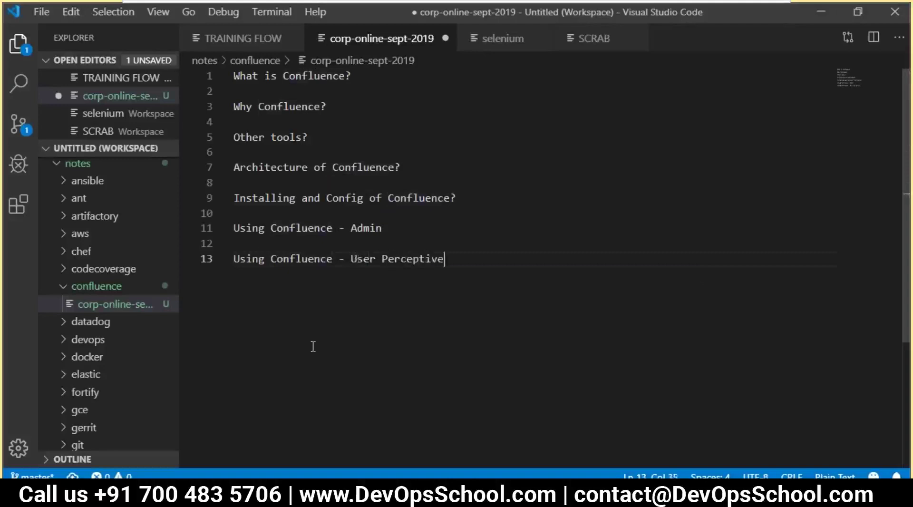
{"action": "key", "text": "ctrl+s"}
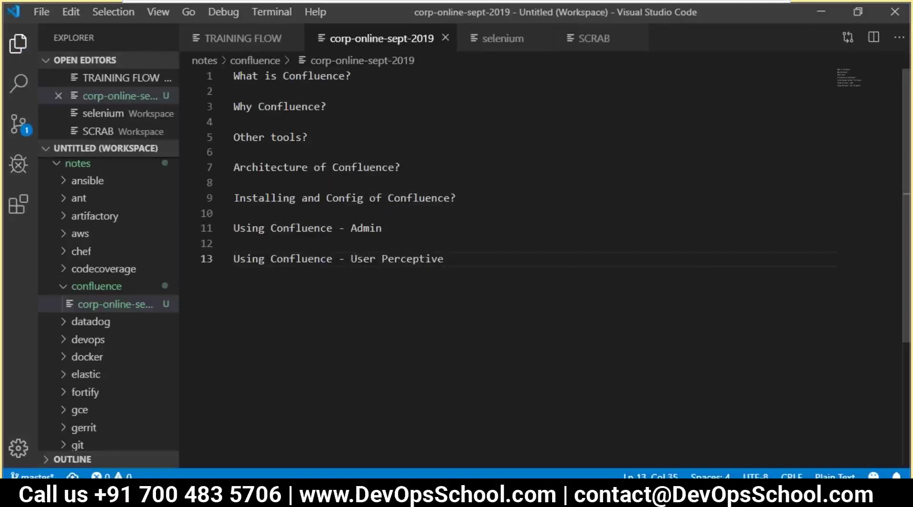
- Add an indented 'Team Collobration' point under What is Confluence? and save
{"action": "left_click", "coordinate": [360, 81]}
{"action": "key", "text": "Return"}
{"action": "key", "text": "Tab"}
{"action": "key", "text": "ctrl+s"}
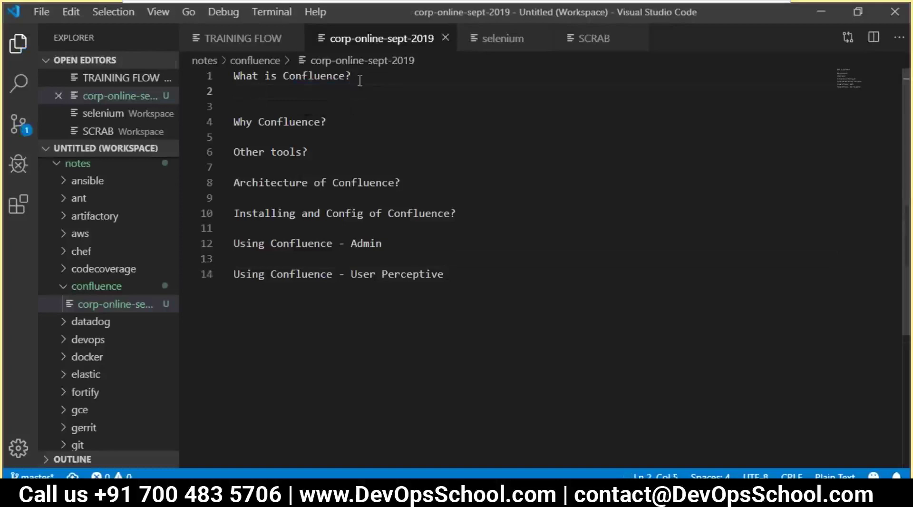
{"action": "type", "text": "team"}
{"action": "key", "text": "BackSpace"}
{"action": "key", "text": "BackSpace"}
{"action": "key", "text": "BackSpace"}
{"action": "key", "text": "BackSpace"}
{"action": "type", "text": "Yes"}
{"action": "key", "text": "BackSpace"}
{"action": "key", "text": "BackSpace"}
{"action": "key", "text": "BackSpace"}
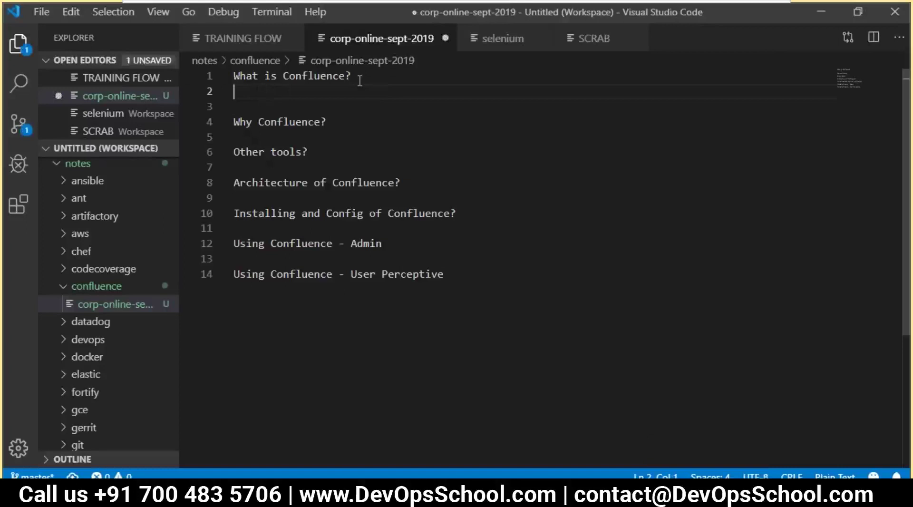
{"action": "type", "text": "Team "}
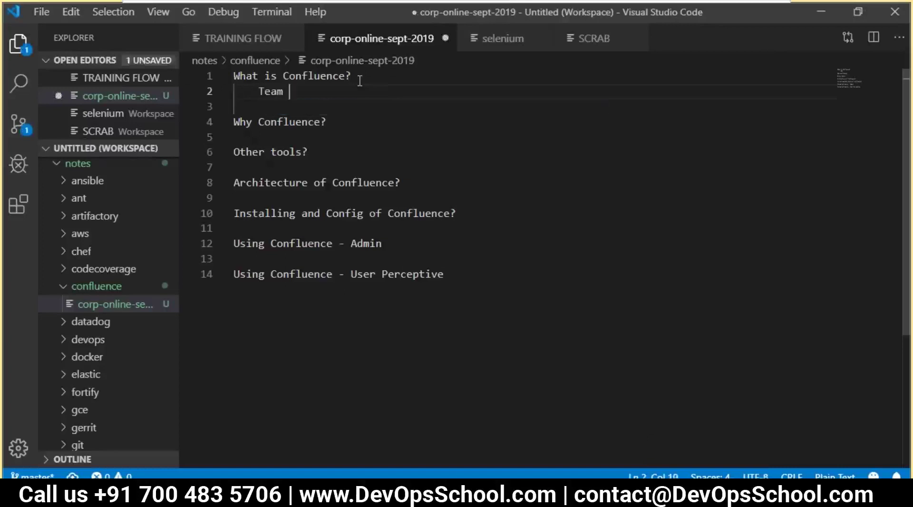
{"action": "type", "text": "Collobration"}
{"action": "key", "text": "Return"}
{"action": "key", "text": "Tab"}
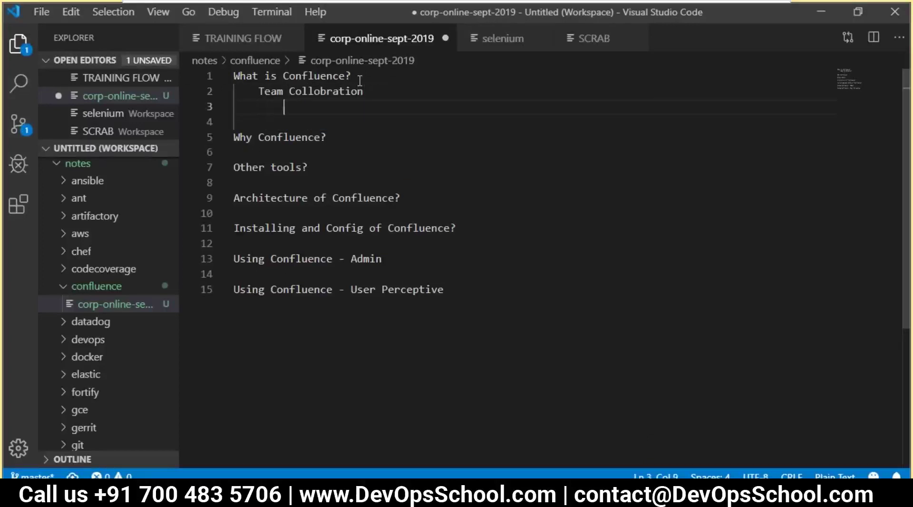
{"action": "key", "text": "ctrl+s"}
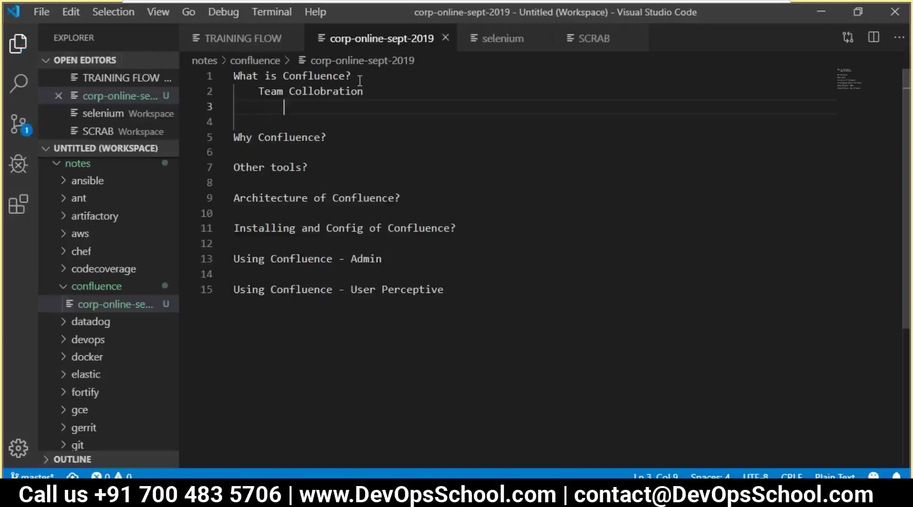
- List 'Knowledge' and 'Product docs' as sub-points beneath Team Collobration
{"action": "type", "text": "Knowege"}
{"action": "key", "text": "BackSpace"}
{"action": "key", "text": "BackSpace"}
{"action": "key", "text": "BackSpace"}
{"action": "type", "text": "ledge"}
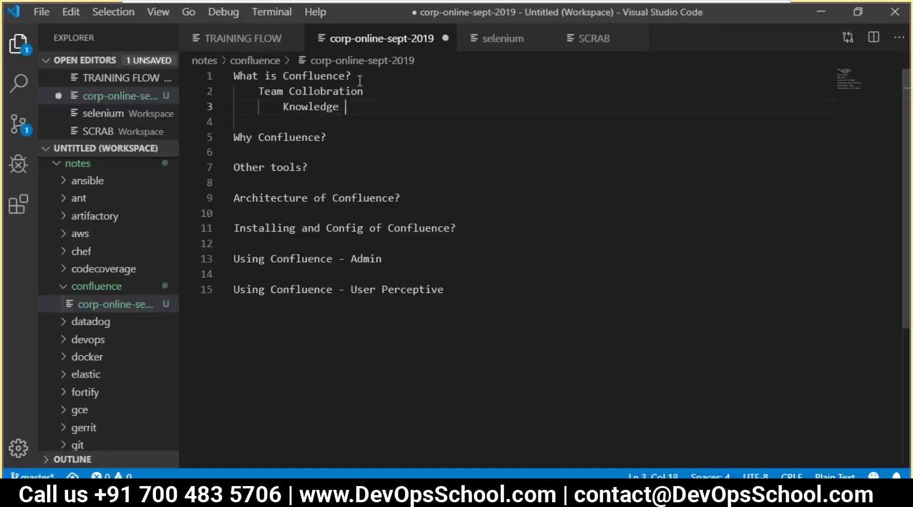
{"action": "key", "text": "Return"}
{"action": "type", "text": "Product doc"}
{"action": "key", "text": "Return"}
{"action": "key", "text": "Return"}
{"action": "key", "text": "BackSpace"}
{"action": "key", "text": "BackSpace"}
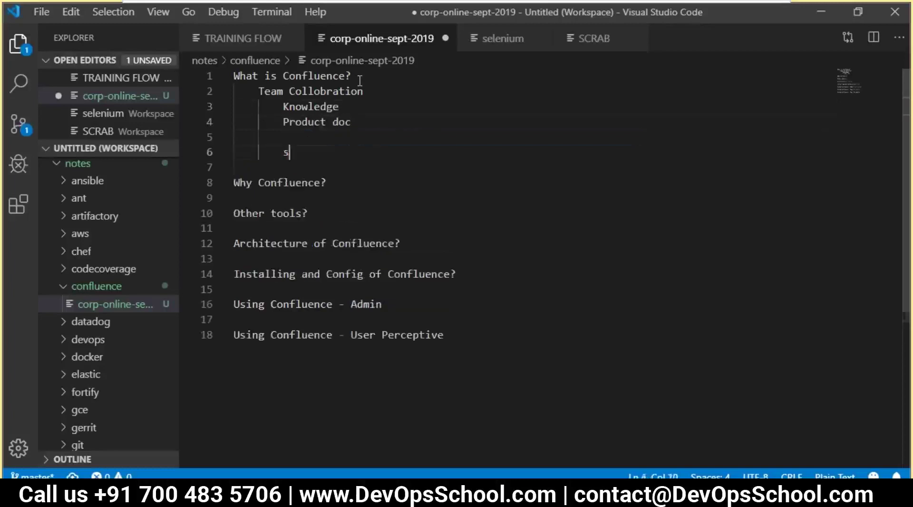
{"action": "key", "text": "BackSpace"}
{"action": "key", "text": "BackSpace"}
{"action": "type", "text": "s"}
{"action": "key", "text": "Return"}
{"action": "key", "text": "Return"}
{"action": "key", "text": "BackSpace"}
- Add the sub-point 'Day to day activity'
{"action": "key", "text": "BackSpace"}
{"action": "key", "text": "BackSpace"}
{"action": "key", "text": "Tab"}
{"action": "key", "text": "Tab"}
{"action": "type", "text": "Daya"}
{"action": "key", "text": "BackSpace"}
{"action": "key", "text": "BackSpace"}
{"action": "type", "text": "to day"}
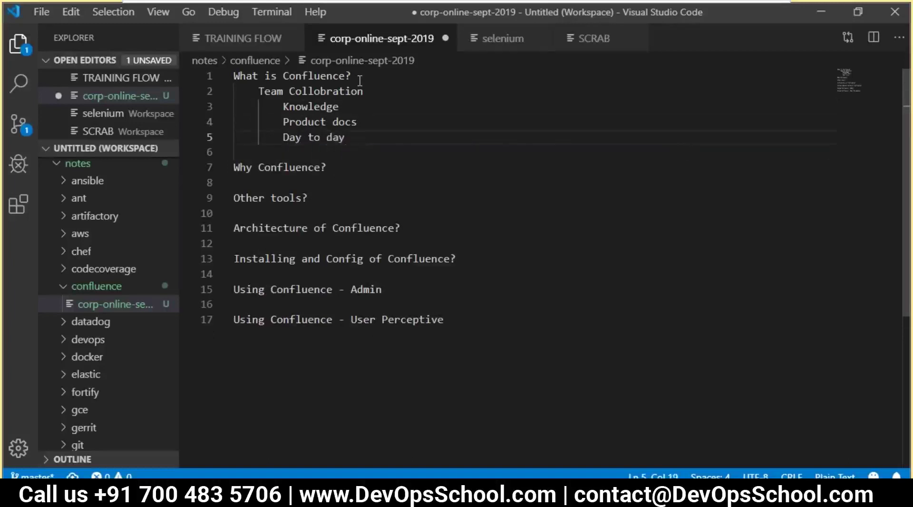
{"action": "type", "text": "s activity"}
{"action": "key", "text": "Return"}
{"action": "key", "text": "BackSpace"}
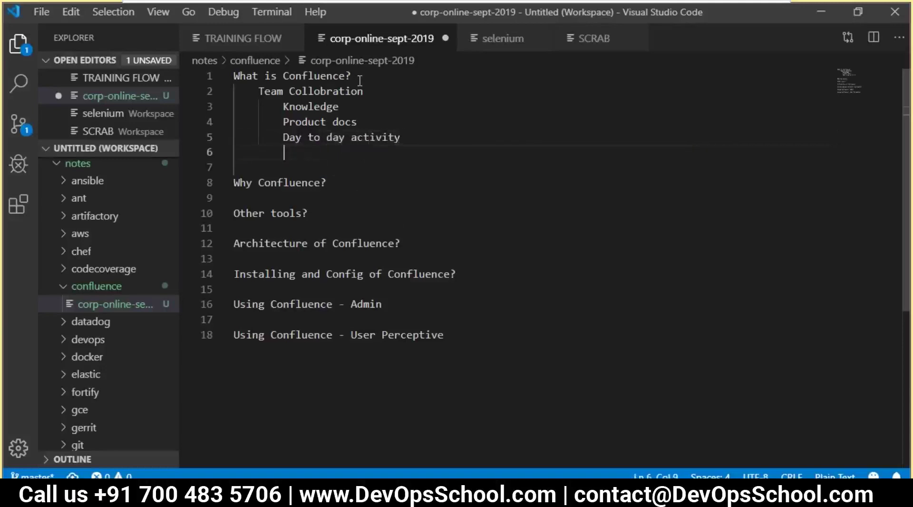
- Add the point 'Manage a permission - Who should ba having what access'
{"action": "type", "text": "Manage"}
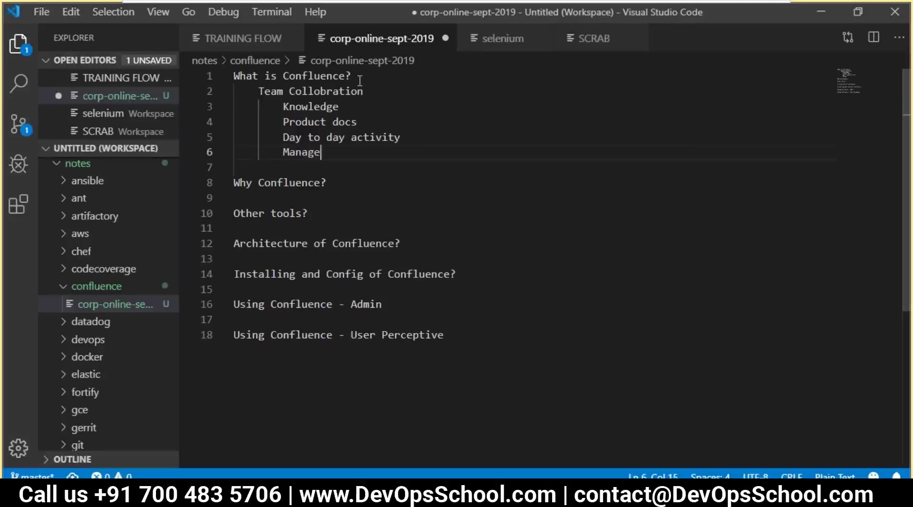
{"action": "type", "text": " a permission - Wh"}
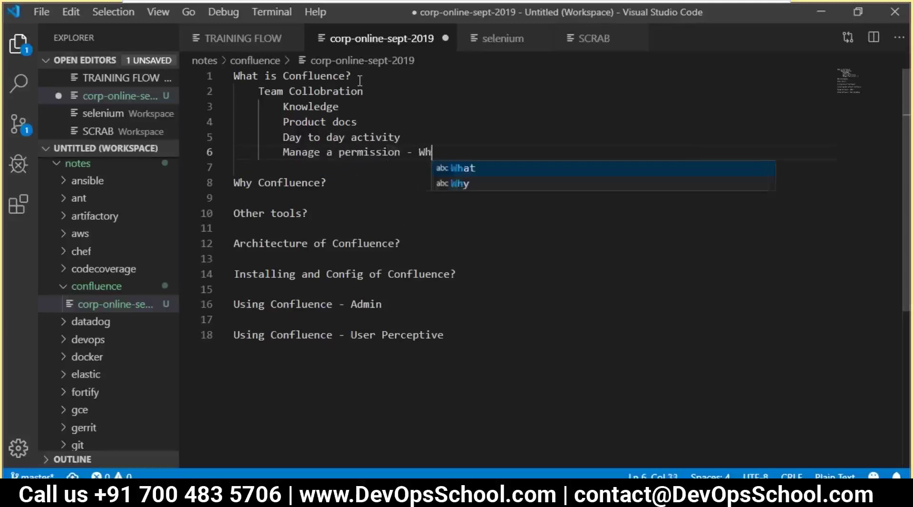
{"action": "type", "text": "o shuld"}
{"action": "key", "text": "BackSpace"}
{"action": "key", "text": "BackSpace"}
{"action": "key", "text": "BackSpace"}
{"action": "type", "text": "ould be"}
{"action": "key", "text": "BackSpace"}
{"action": "key", "text": "BackSpace"}
{"action": "key", "text": "BackSpace"}
{"action": "key", "text": "BackSpace"}
{"action": "key", "text": "BackSpace"}
{"action": "key", "text": "BackSpace"}
{"action": "key", "text": "BackSpace"}
{"action": "type", "text": "u"}
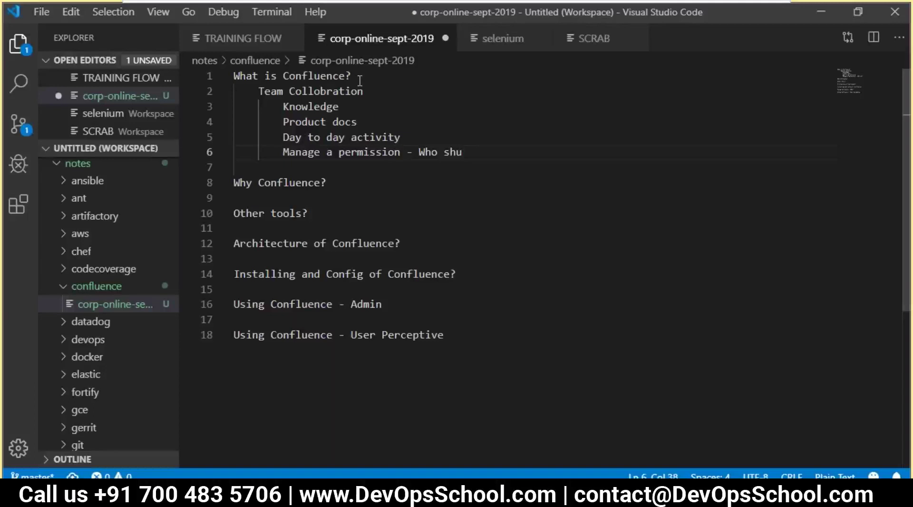
{"action": "key", "text": "BackSpace"}
{"action": "type", "text": "ould ba hv"}
{"action": "key", "text": "BackSpace"}
{"action": "type", "text": "aving wh"}
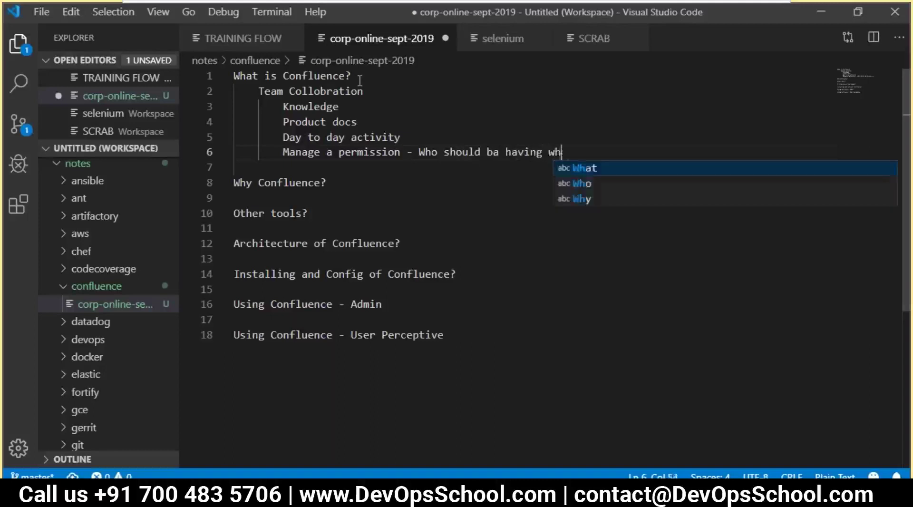
{"action": "type", "text": "at access"}
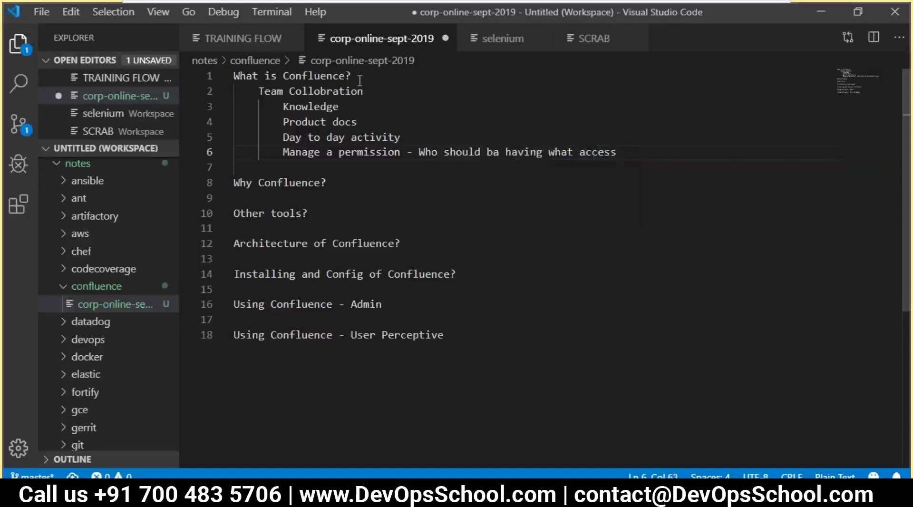
{"action": "left_click_drag", "start_coordinate": [387, 126], "coordinate": [333, 126]}
- Insert 'Code - Git using BitBucket' on a new line below Team Collobration
{"action": "left_click_drag", "start_coordinate": [632, 158], "coordinate": [598, 154]}
{"action": "left_click_drag", "start_coordinate": [334, 126], "coordinate": [213, 91]}
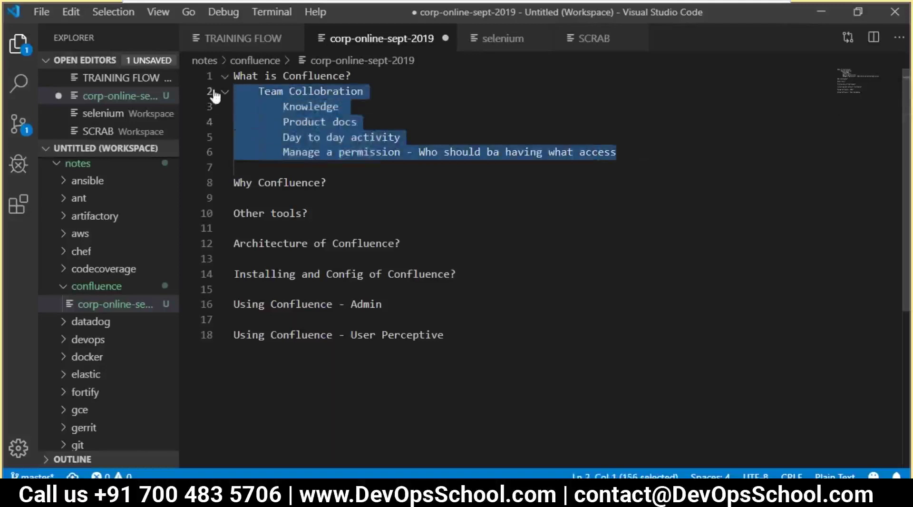
{"action": "left_click", "coordinate": [292, 92]}
{"action": "left_click", "coordinate": [360, 92]}
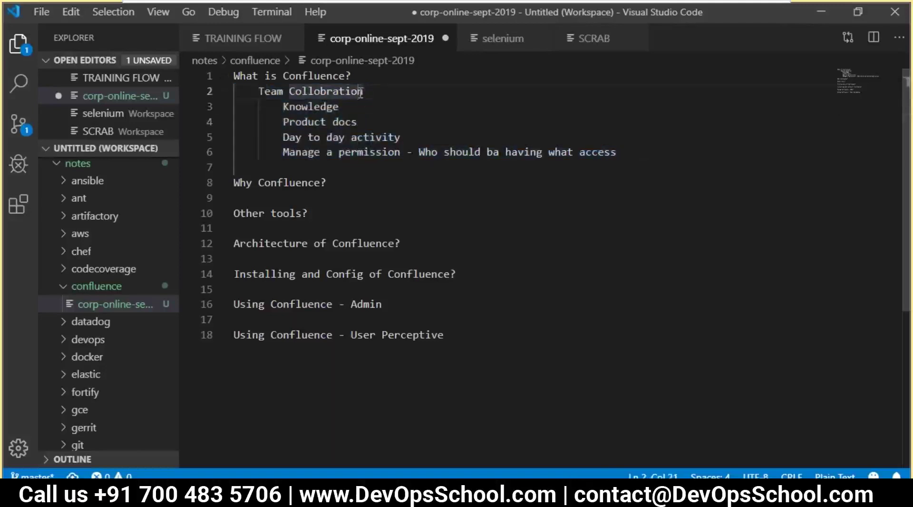
{"action": "left_click_drag", "start_coordinate": [364, 92], "coordinate": [260, 92]}
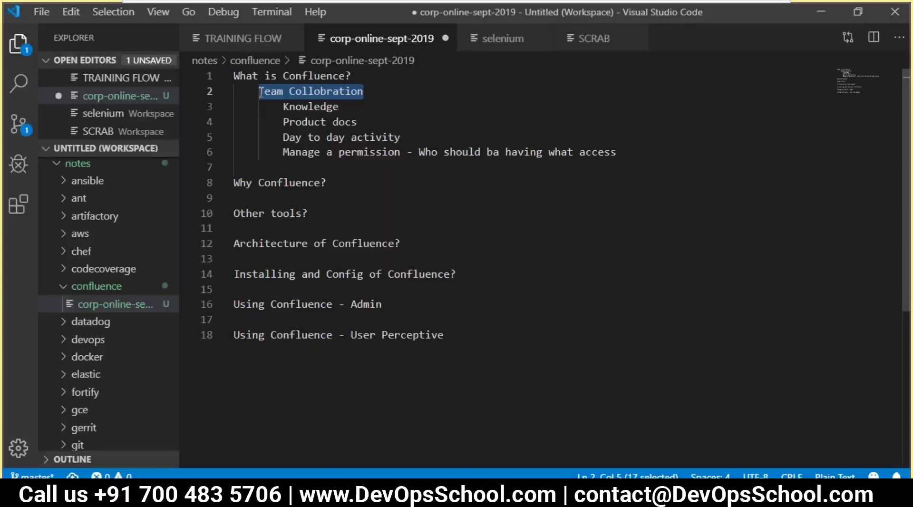
{"action": "left_click", "coordinate": [388, 77]}
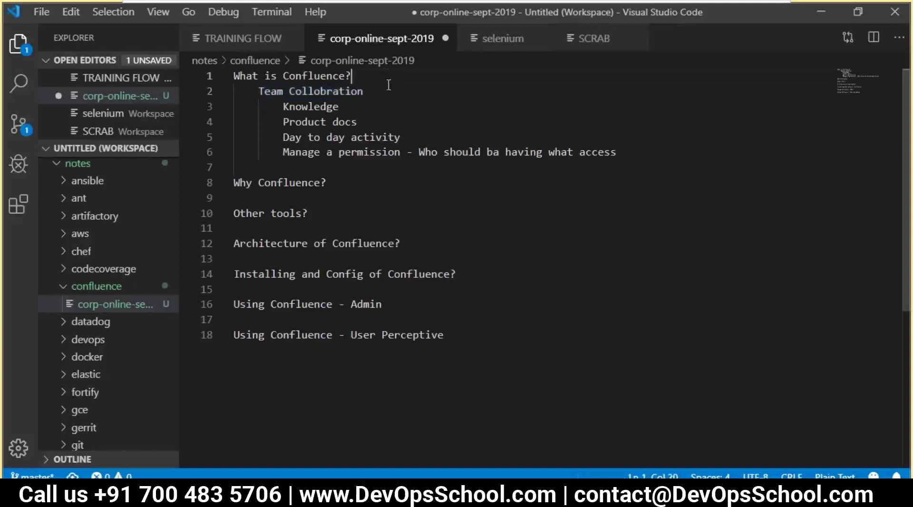
{"action": "left_click", "coordinate": [375, 104]}
{"action": "left_click", "coordinate": [375, 90]}
{"action": "key", "text": "Return"}
{"action": "type", "text": "Code - Git using Bit"}
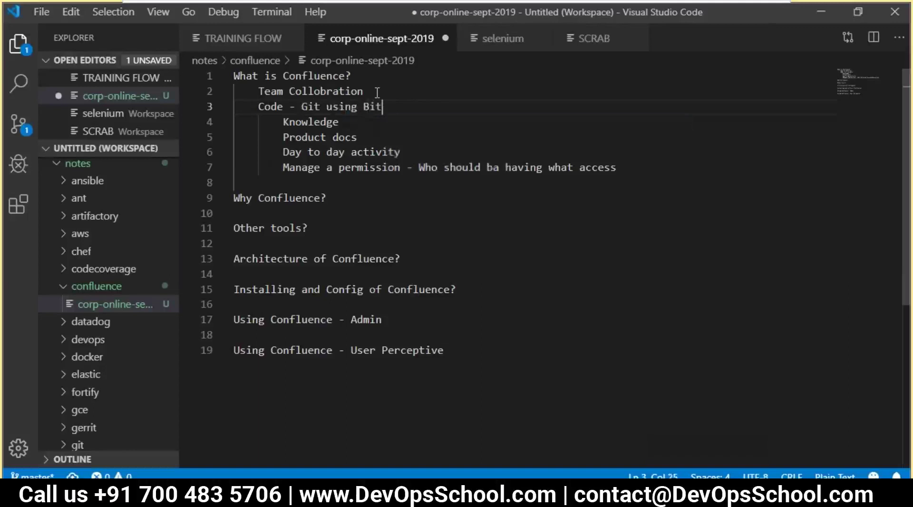
{"action": "type", "text": "Bucket"}
{"action": "key", "text": "Return"}
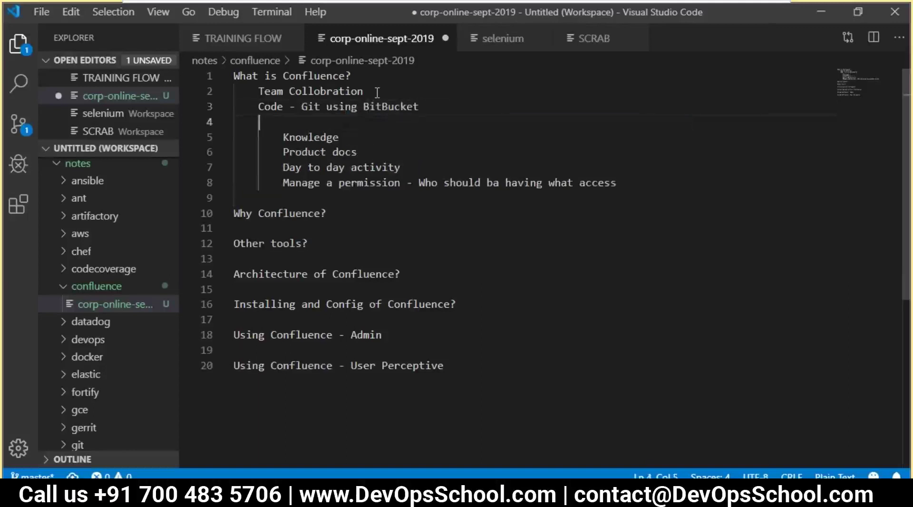
- Add the entry 'Issues - Jira' below the BitBucket line
{"action": "type", "text": "Issues"}
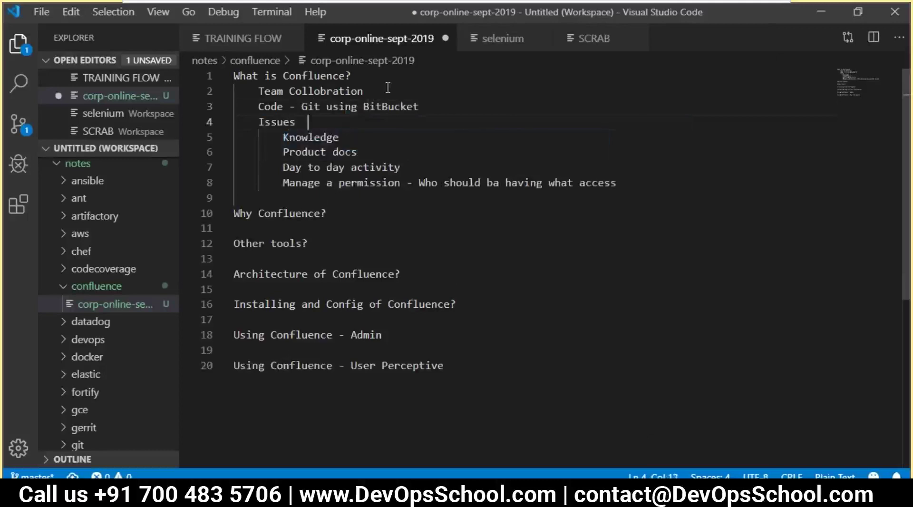
{"action": "key", "text": "BackSpace"}
{"action": "type", "text": "- Jira of Atl"}
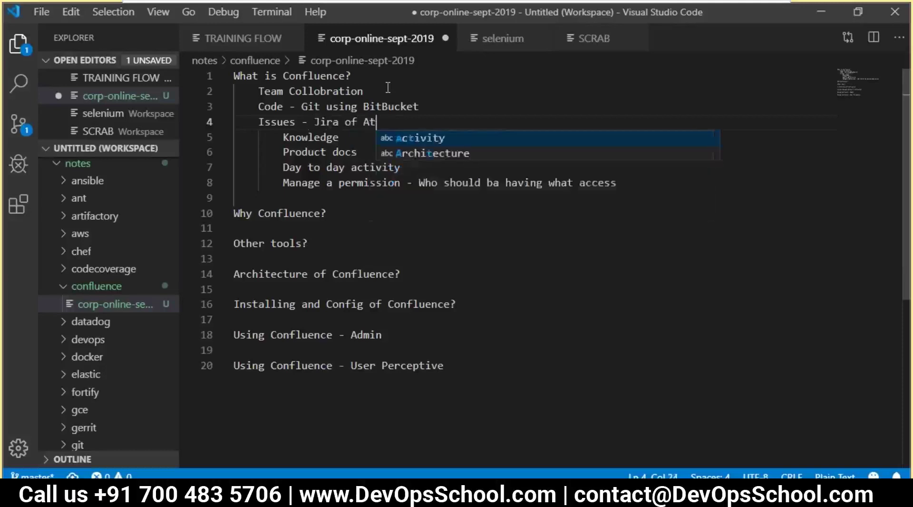
{"action": "key", "text": "BackSpace"}
{"action": "key", "text": "BackSpace"}
{"action": "key", "text": "BackSpace"}
{"action": "key", "text": "BackSpace"}
{"action": "key", "text": "BackSpace"}
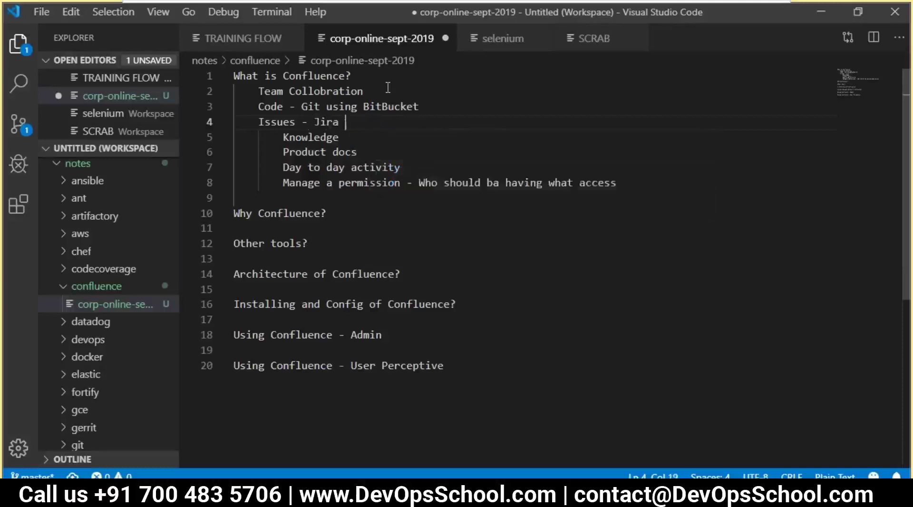
- Outdent Knowledge to the Issues level and rename it 'Knowledge - Confluence'
{"action": "left_click", "coordinate": [278, 138]}
{"action": "key", "text": "BackSpace"}
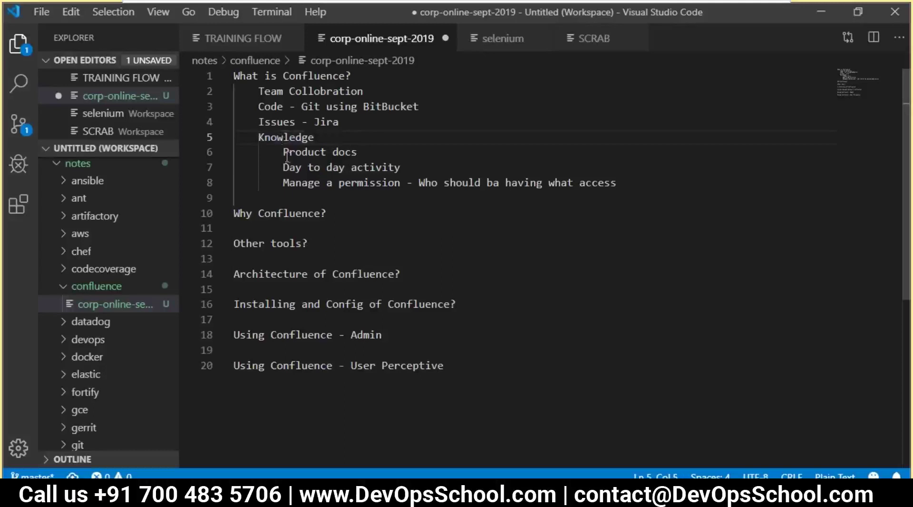
{"action": "left_click_drag", "start_coordinate": [319, 138], "coordinate": [251, 140]}
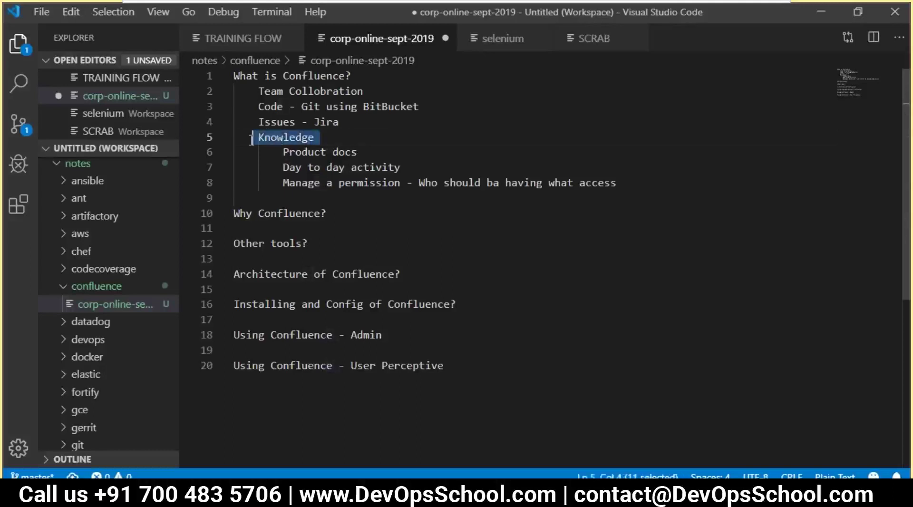
{"action": "left_click", "coordinate": [314, 148]}
{"action": "left_click", "coordinate": [321, 138]}
{"action": "left_click", "coordinate": [308, 76]}
{"action": "left_click", "coordinate": [345, 132]}
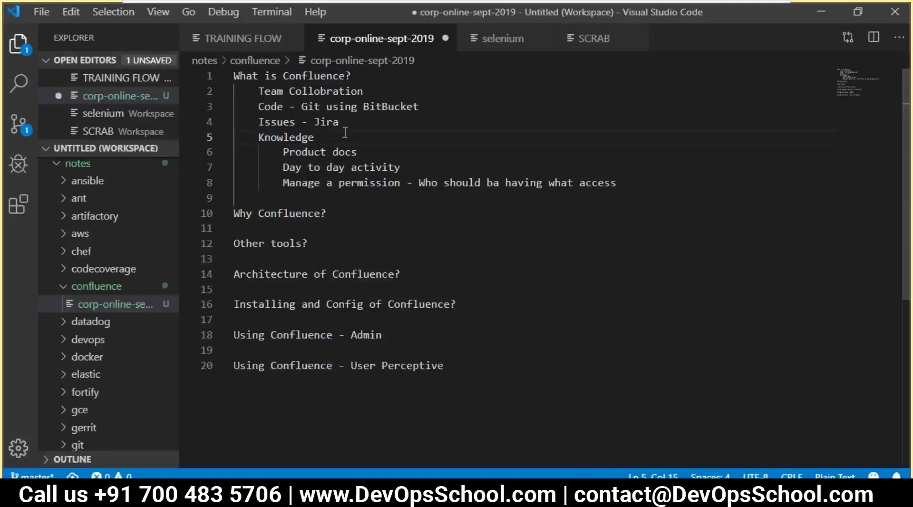
{"action": "type", "text": "- Confluence"}
- Save the outline and start a new indented line after the permission point
{"action": "left_click_drag", "start_coordinate": [283, 151], "coordinate": [359, 152]}
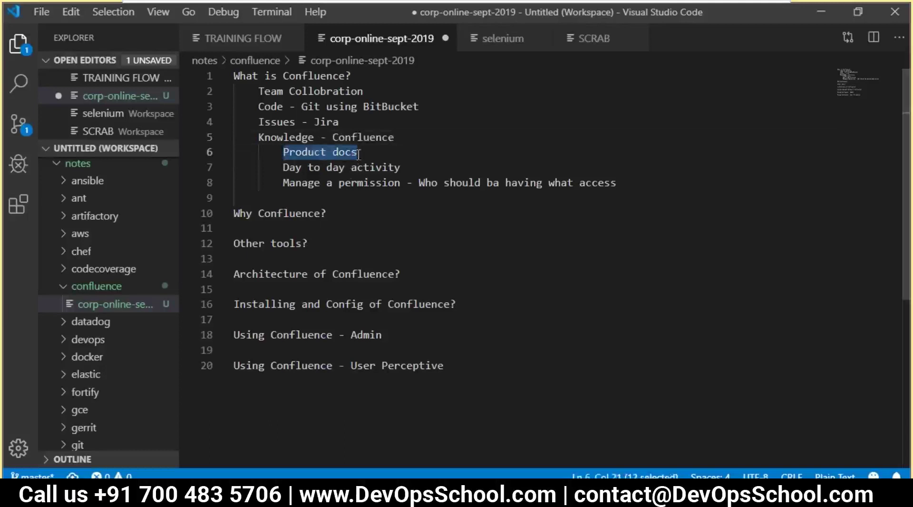
{"action": "left_click", "coordinate": [315, 183]}
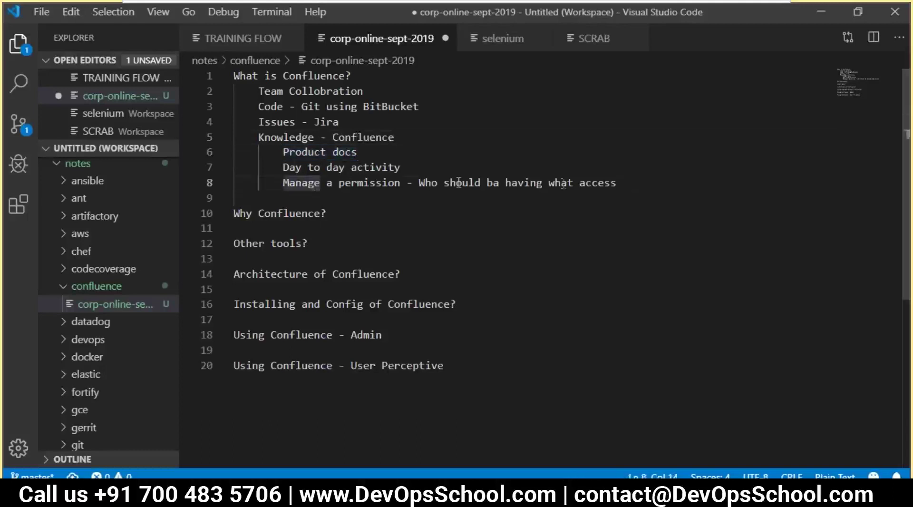
{"action": "left_click_drag", "start_coordinate": [617, 184], "coordinate": [235, 138]}
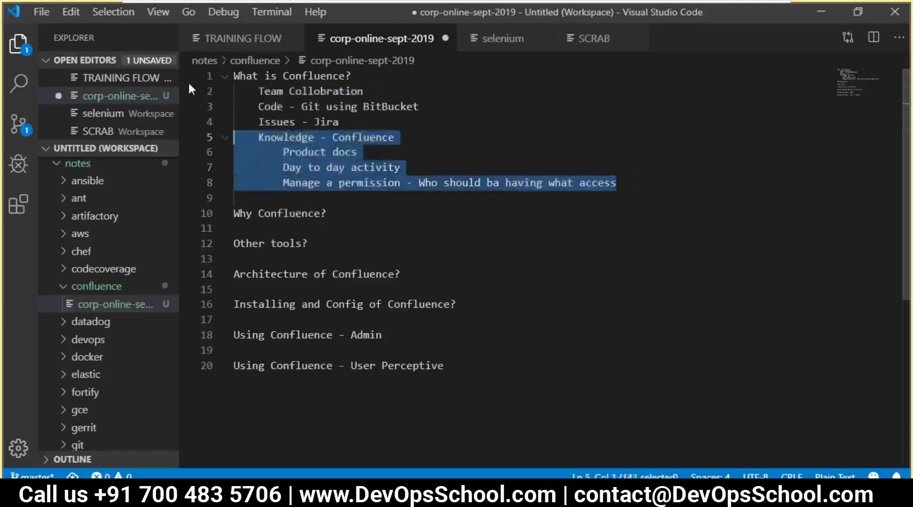
{"action": "left_click_drag", "start_coordinate": [188, 88], "coordinate": [183, 74]}
{"action": "left_click", "coordinate": [391, 137]}
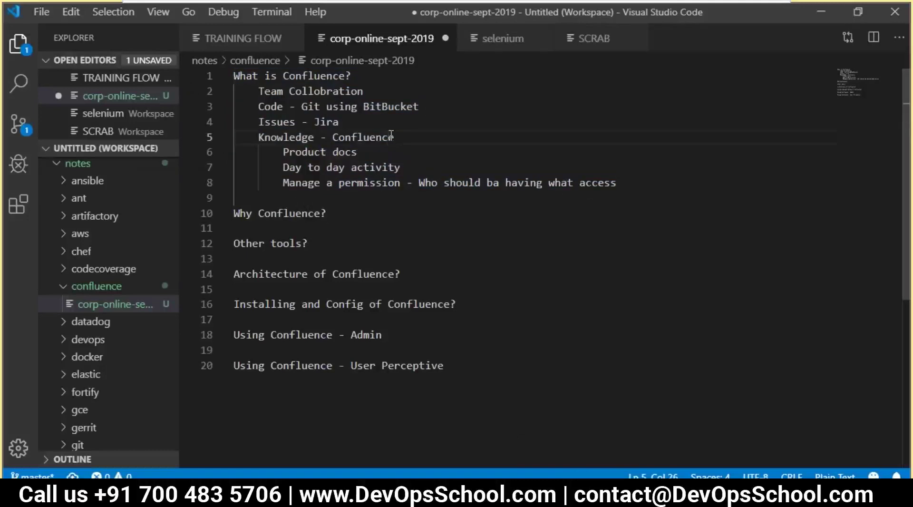
{"action": "key", "text": "ctrl+s"}
{"action": "left_click", "coordinate": [407, 168]}
{"action": "left_click", "coordinate": [642, 177]}
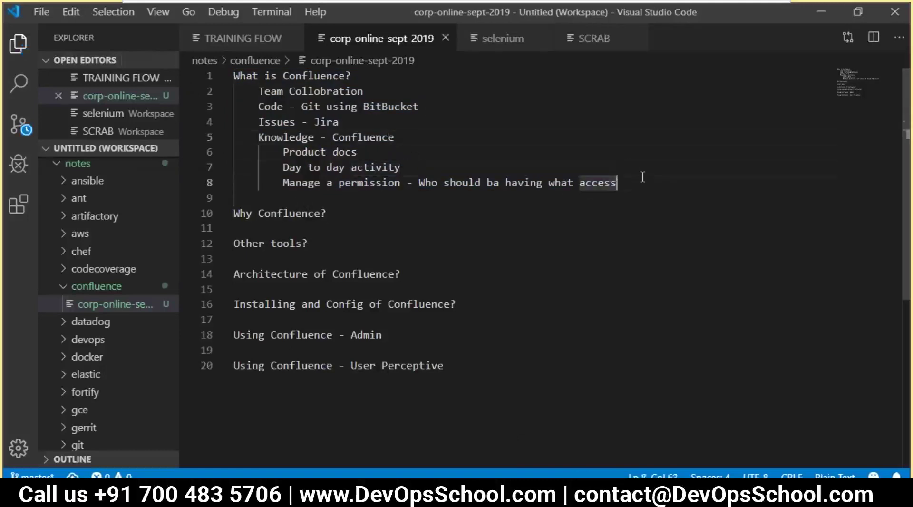
{"action": "key", "text": "Return"}
{"action": "key", "text": "Return"}
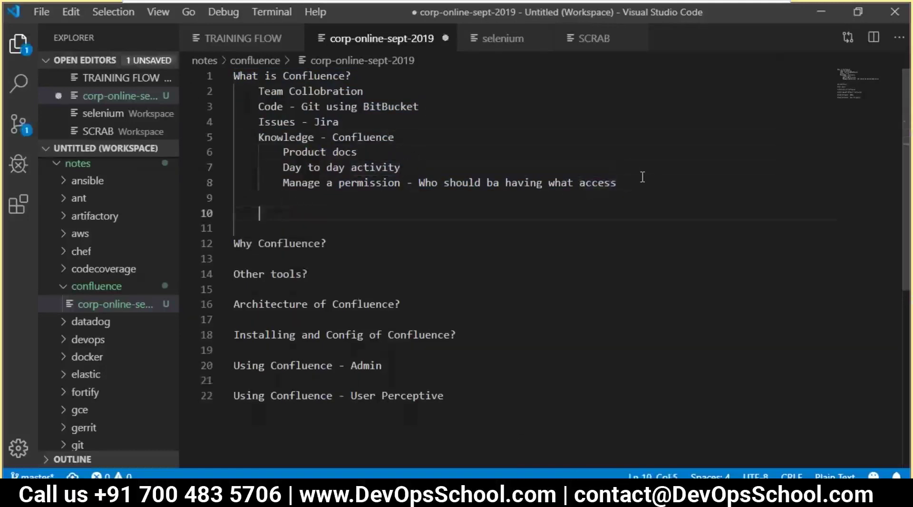
- Add the points 'Dev in JAVA' and 'From Atlassion', then save
{"action": "type", "text": "Dev in JAVA"}
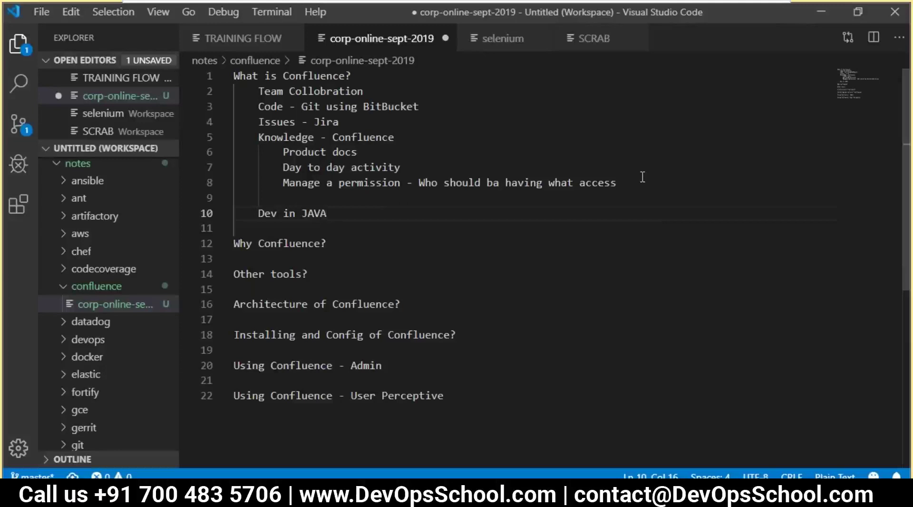
{"action": "key", "text": "Return"}
{"action": "type", "text": "From "}
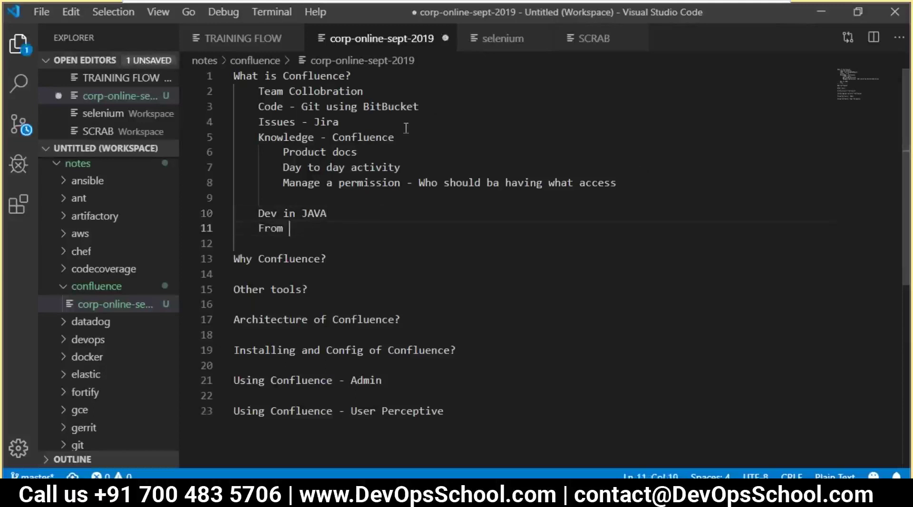
{"action": "type", "text": "A"}
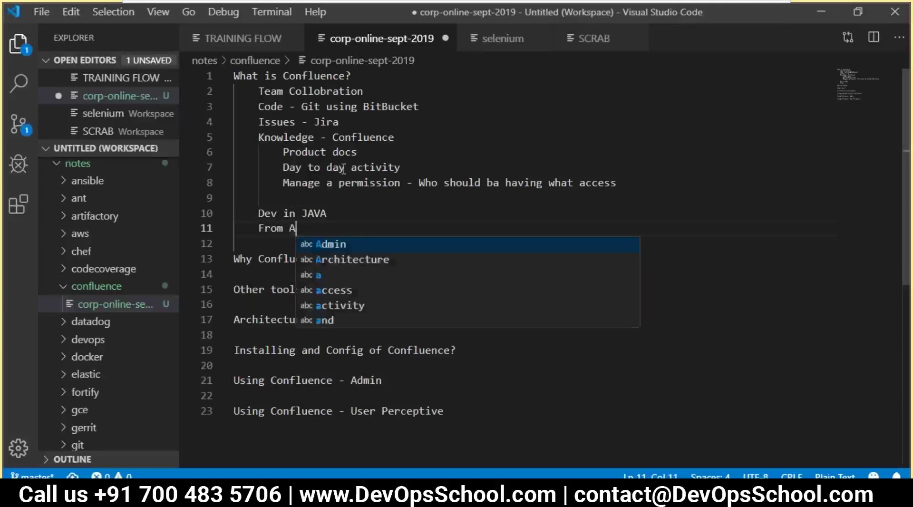
{"action": "type", "text": "tla"}
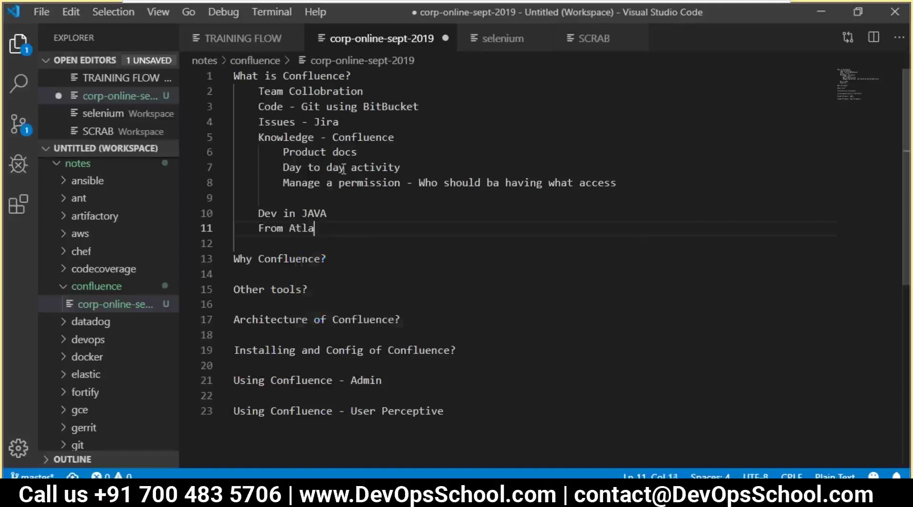
{"action": "type", "text": "ssion"}
{"action": "key", "text": "Return"}
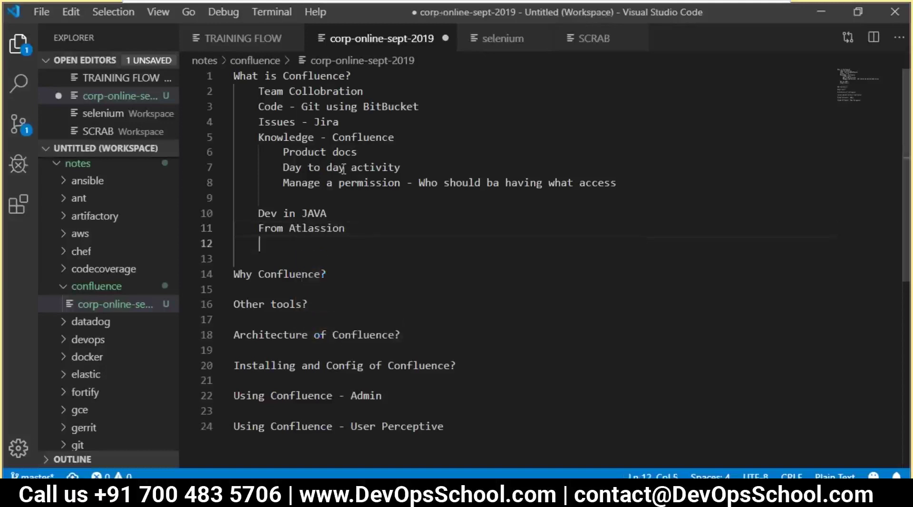
{"action": "key", "text": "ctrl+s"}
- Review the What is Confluence? section and put the caret at the end of 'Why Confluence?'
{"action": "left_click", "coordinate": [345, 229]}
{"action": "left_click_drag", "start_coordinate": [345, 228], "coordinate": [234, 91]}
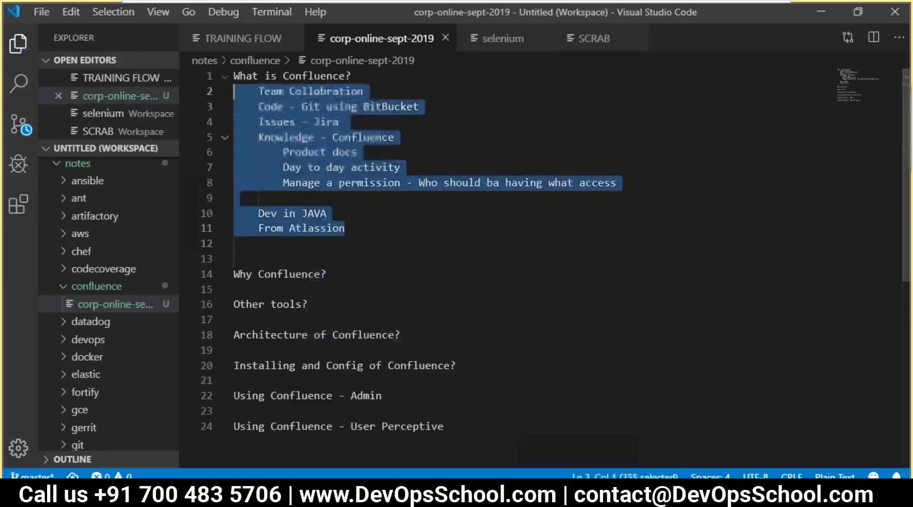
{"action": "left_click", "coordinate": [428, 226]}
{"action": "left_click", "coordinate": [369, 262]}
{"action": "left_click_drag", "start_coordinate": [346, 279], "coordinate": [305, 258]}
{"action": "left_click", "coordinate": [325, 243]}
{"action": "left_click", "coordinate": [301, 274]}
{"action": "left_click", "coordinate": [344, 274]}
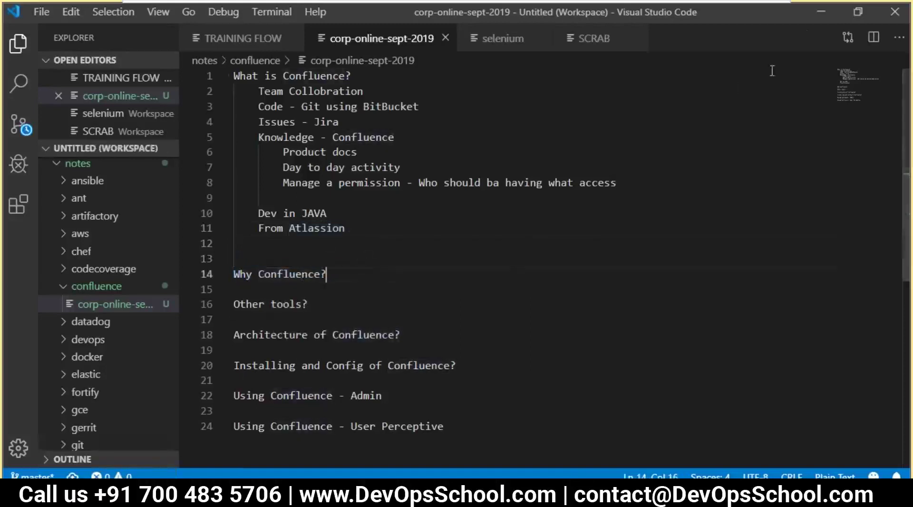
- In a new Chrome tab, search Google for 'confluence atlassian'
{"action": "key", "text": "alt+Tab"}
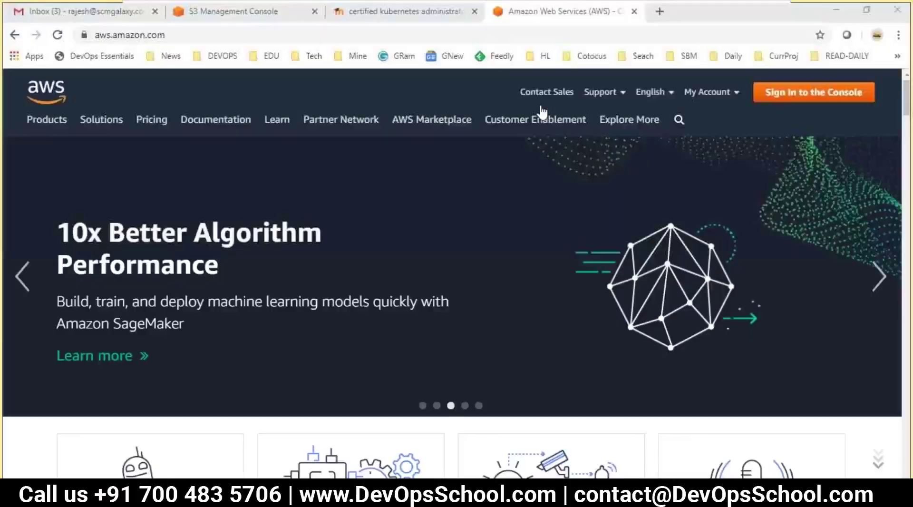
{"action": "key", "text": "ctrl+t"}
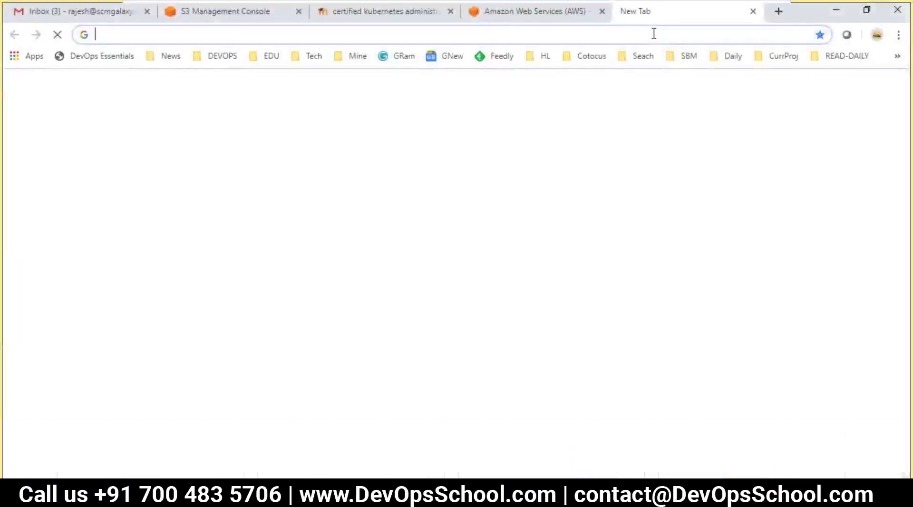
{"action": "type", "text": "conf"}
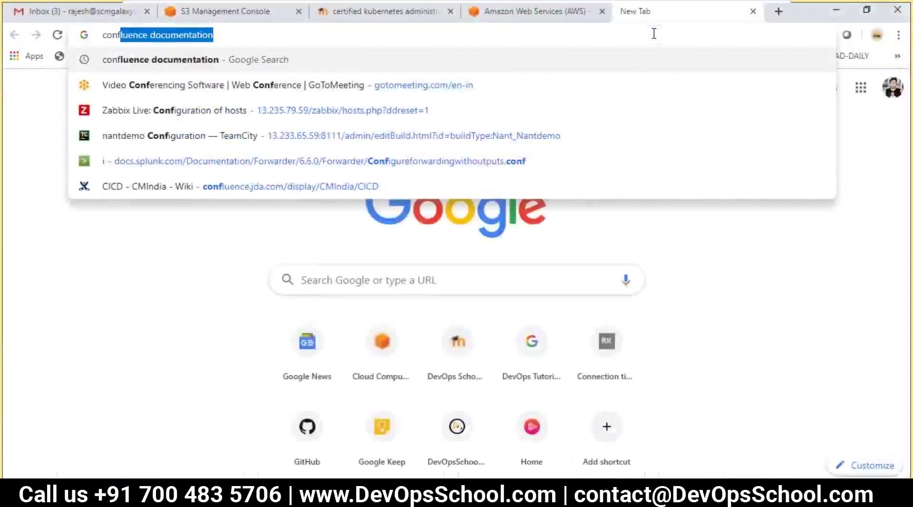
{"action": "key", "text": "Right"}
{"action": "key", "text": "BackSpace"}
{"action": "key", "text": "BackSpace"}
{"action": "key", "text": "BackSpace"}
{"action": "key", "text": "BackSpace"}
{"action": "key", "text": "BackSpace"}
{"action": "key", "text": "BackSpace"}
{"action": "key", "text": "BackSpace"}
{"action": "key", "text": "BackSpace"}
{"action": "key", "text": "BackSpace"}
{"action": "key", "text": "BackSpace"}
{"action": "key", "text": "BackSpace"}
{"action": "key", "text": "BackSpace"}
{"action": "key", "text": "BackSpace"}
{"action": "type", "text": "atl"}
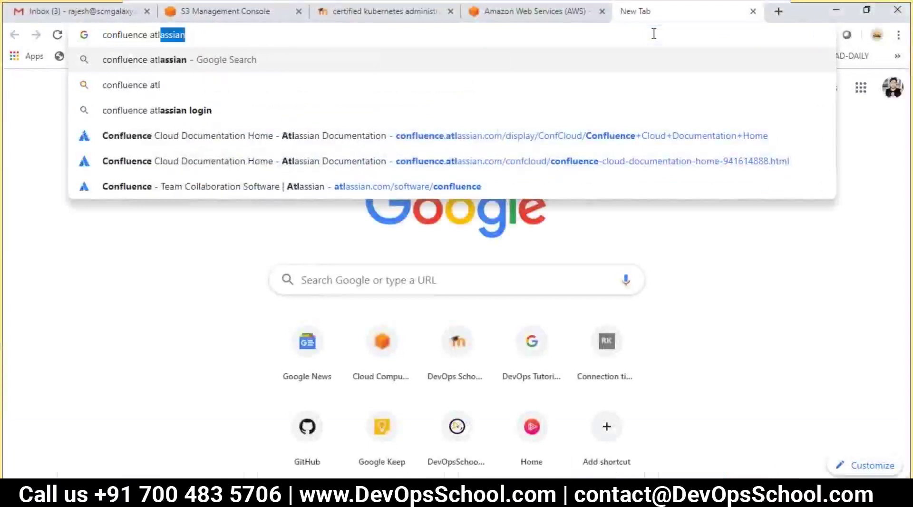
{"action": "key", "text": "Return"}
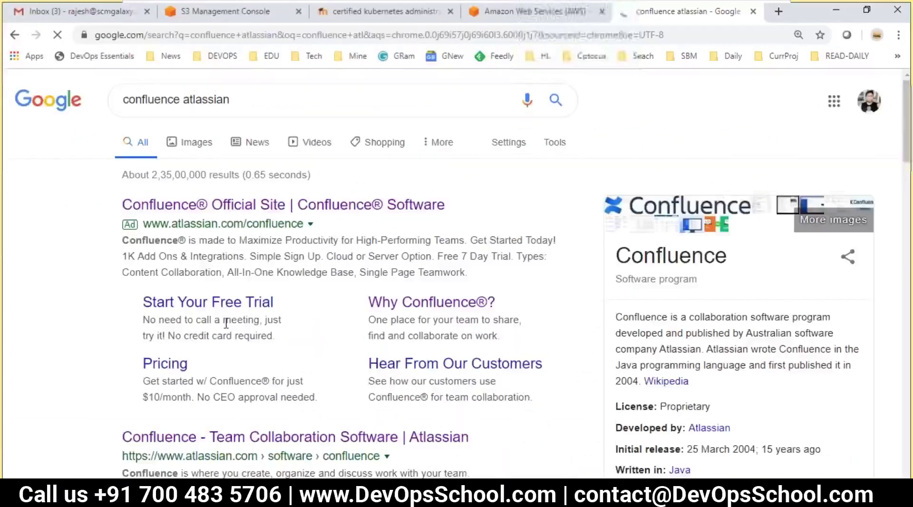
- Open the Confluence product page in a new tab, select its address, and minimise Chrome
{"action": "scroll", "coordinate": [226, 323], "scroll_direction": "down", "scroll_amount": 5}
{"action": "right_click", "coordinate": [307, 170]}
{"action": "left_click", "coordinate": [340, 176]}
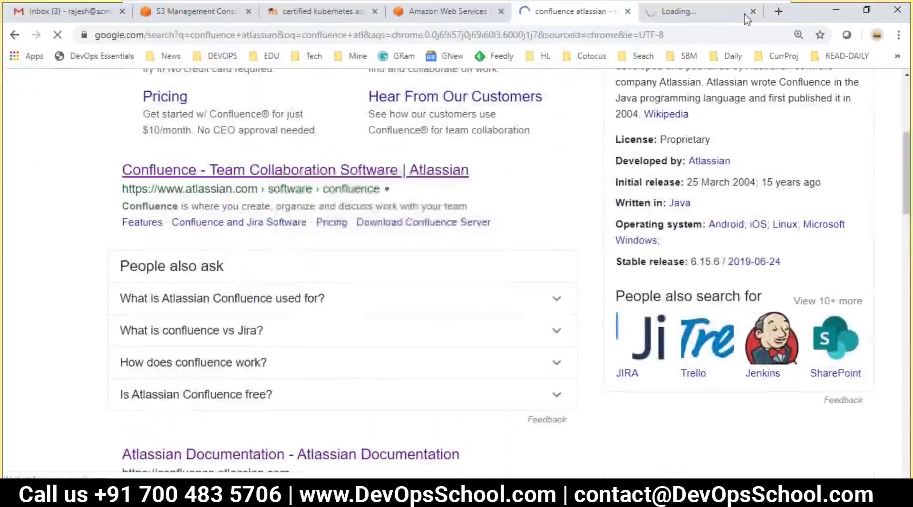
{"action": "left_click", "coordinate": [745, 18]}
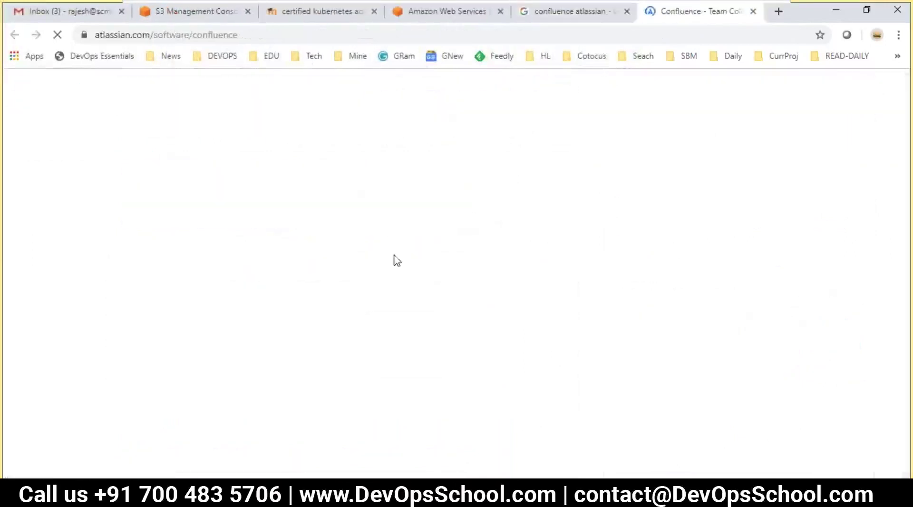
{"action": "left_click", "coordinate": [276, 35]}
{"action": "key", "text": "ctrl+c"}
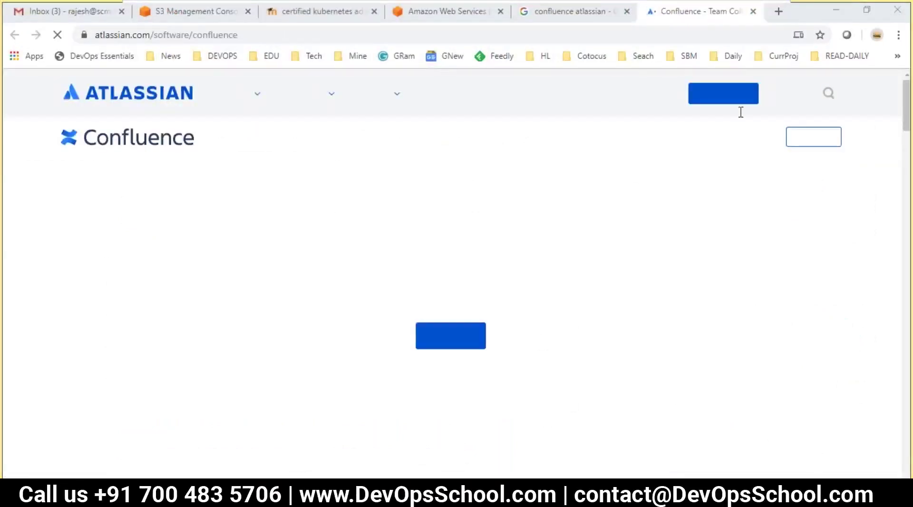
{"action": "left_click", "coordinate": [835, 11]}
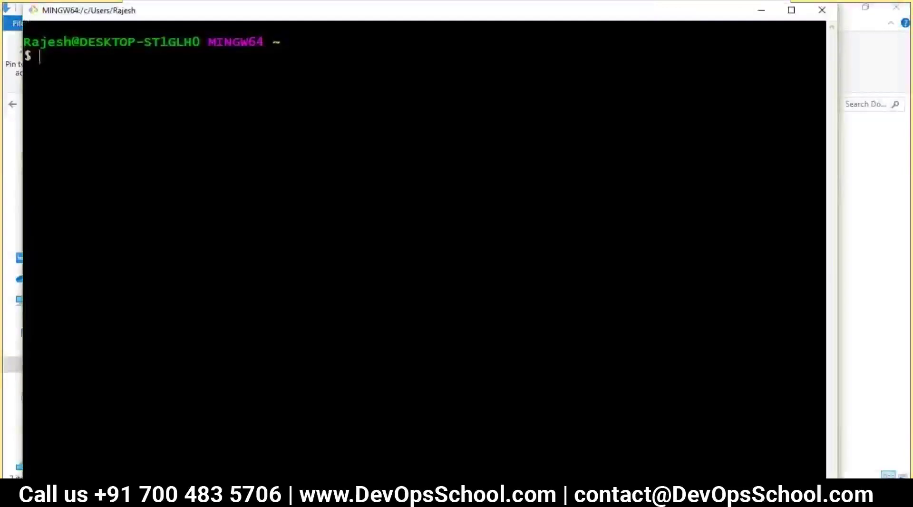
{"action": "left_click", "coordinate": [757, 12]}
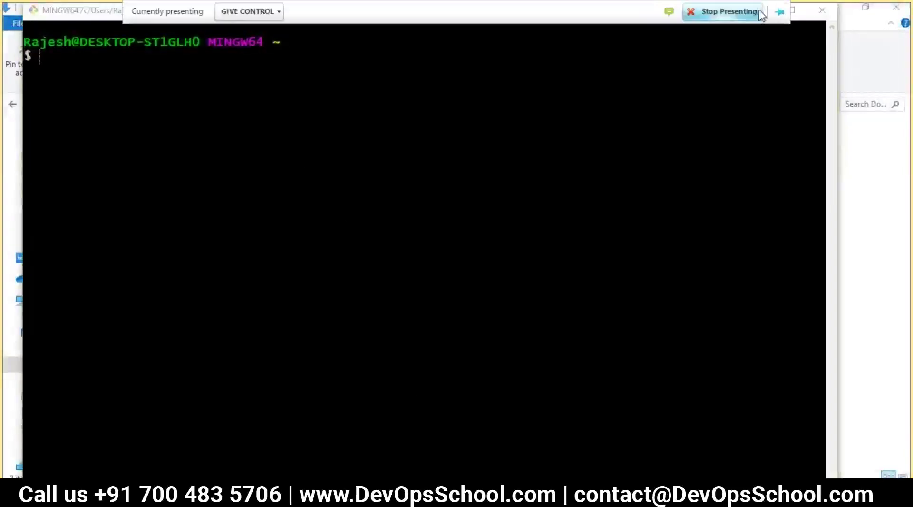
{"action": "left_click", "coordinate": [791, 35]}
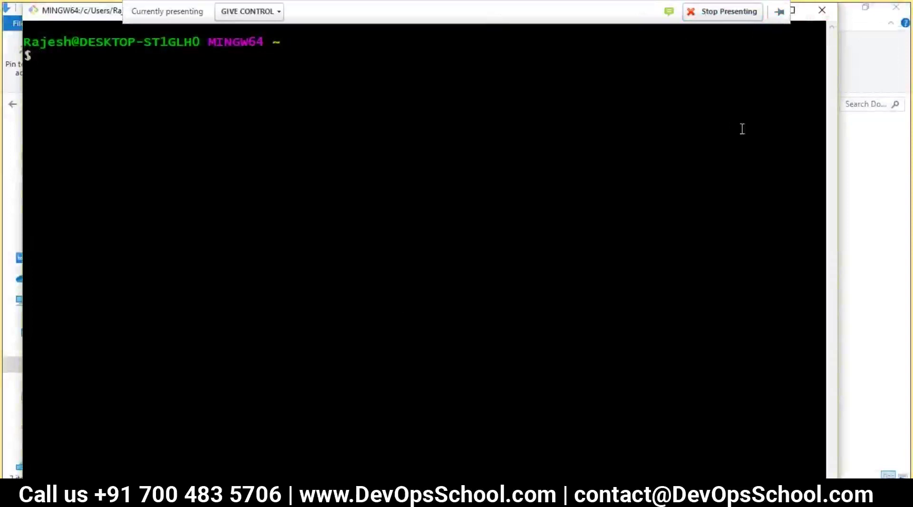
{"action": "left_click", "coordinate": [843, 176]}
{"action": "key", "text": "alt+Tab"}
{"action": "key", "text": "alt+Tab"}
{"action": "key", "text": "alt+Tab"}
{"action": "key", "text": "alt+Tab"}
{"action": "key", "text": "alt+Tab"}
{"action": "left_click", "coordinate": [334, 245]}
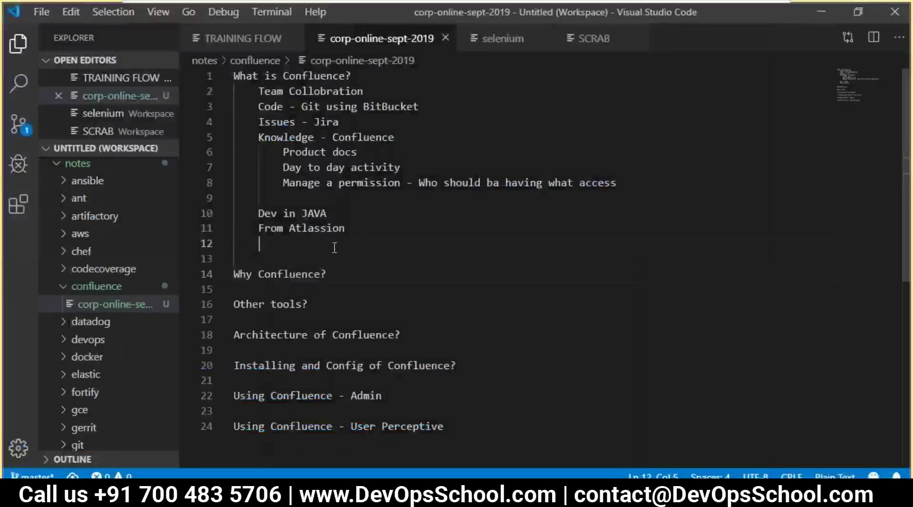
{"action": "key", "text": "BackSpace"}
{"action": "key", "text": "ctrl+v"}
{"action": "key", "text": "Return"}
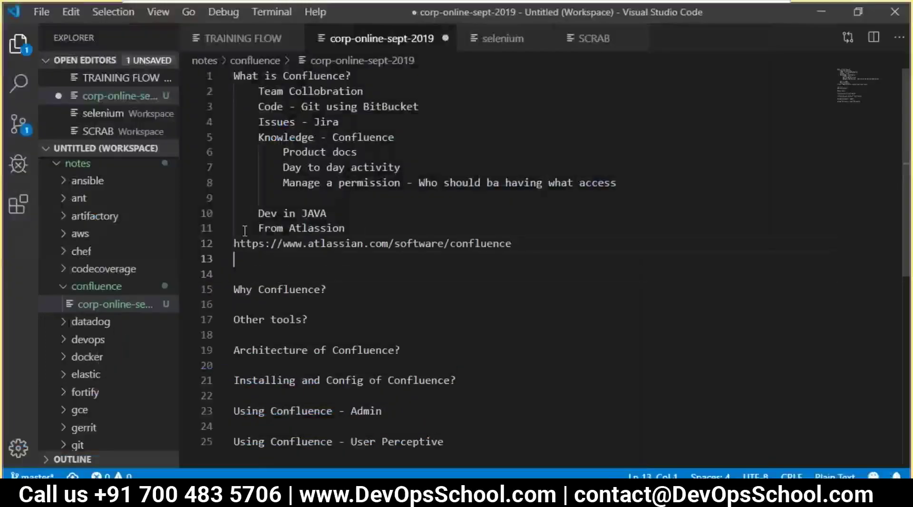
{"action": "key", "text": "alt+Tab"}
{"action": "key", "text": "alt+Tab"}
{"action": "key", "text": "alt+Tab"}
{"action": "key", "text": "alt+Tab"}
{"action": "key", "text": "alt+Tab"}
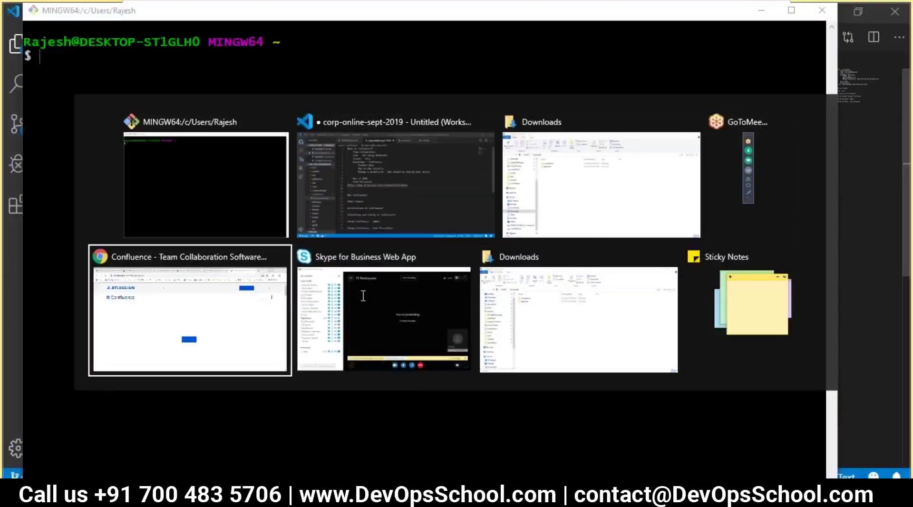
- Preview the Meeting Notes, Marketing plan and Blog Post templates on the Confluence page in Chrome
{"action": "key", "text": "ctrl+l"}
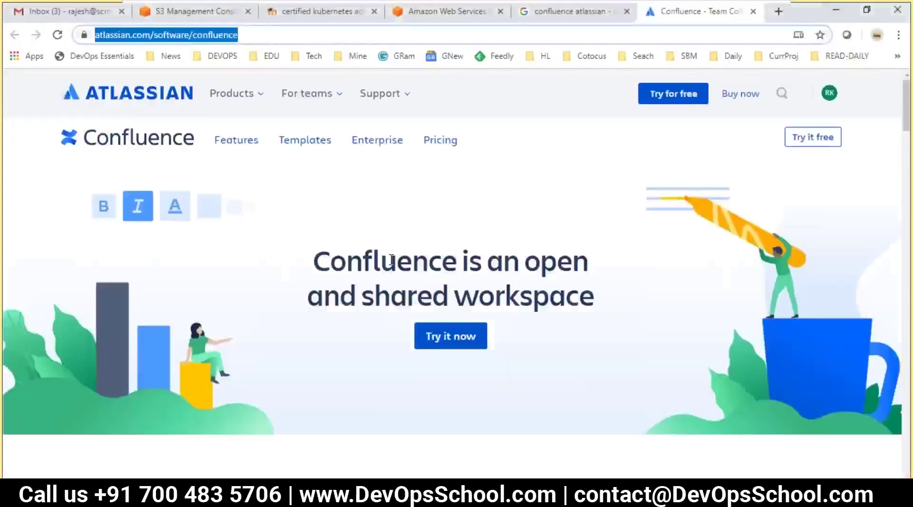
{"action": "scroll", "coordinate": [388, 264], "scroll_direction": "down", "scroll_amount": 10}
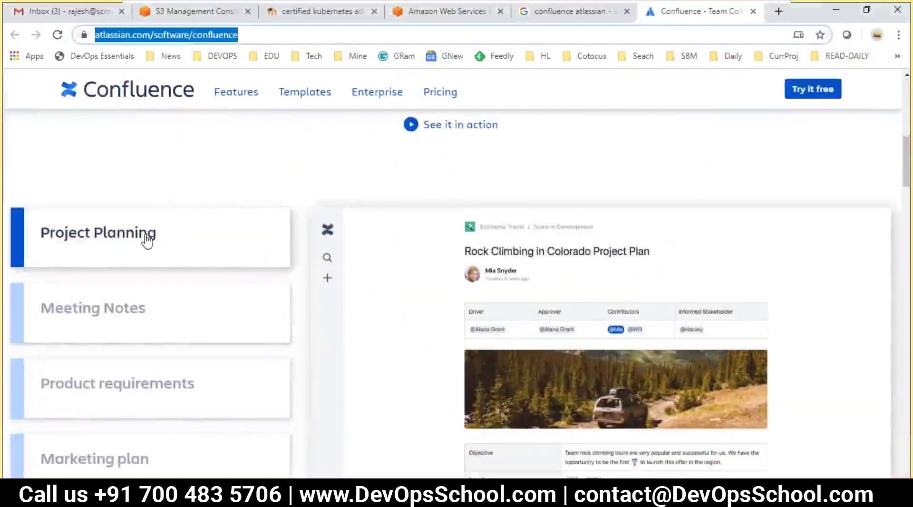
{"action": "scroll", "coordinate": [147, 248], "scroll_direction": "down", "scroll_amount": 2}
{"action": "left_click", "coordinate": [142, 252]}
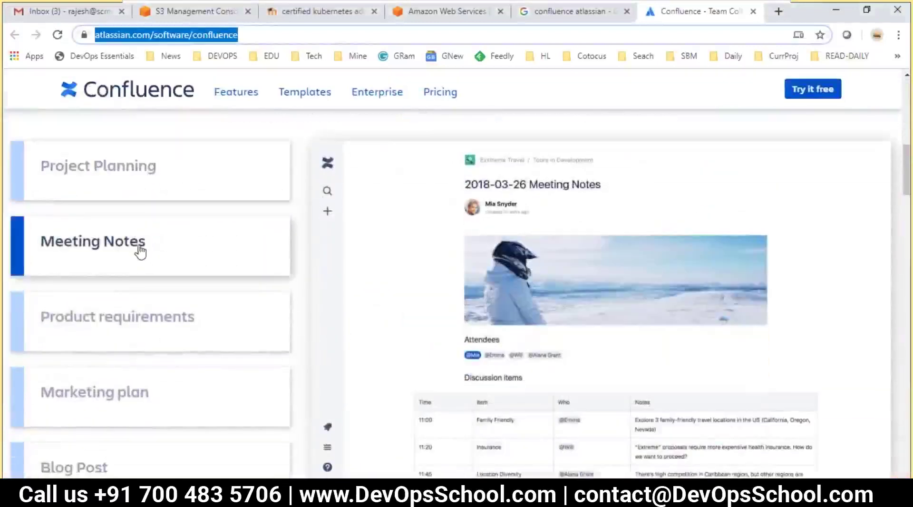
{"action": "scroll", "coordinate": [141, 254], "scroll_direction": "down", "scroll_amount": 2}
{"action": "scroll", "coordinate": [167, 281], "scroll_direction": "down", "scroll_amount": 2}
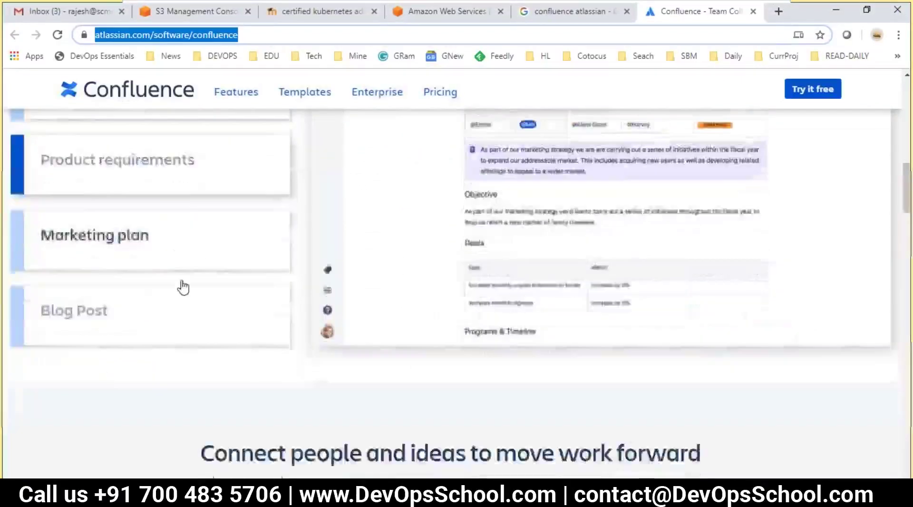
{"action": "scroll", "coordinate": [183, 287], "scroll_direction": "down", "scroll_amount": 2}
{"action": "left_click", "coordinate": [122, 217]}
{"action": "left_click", "coordinate": [114, 284]}
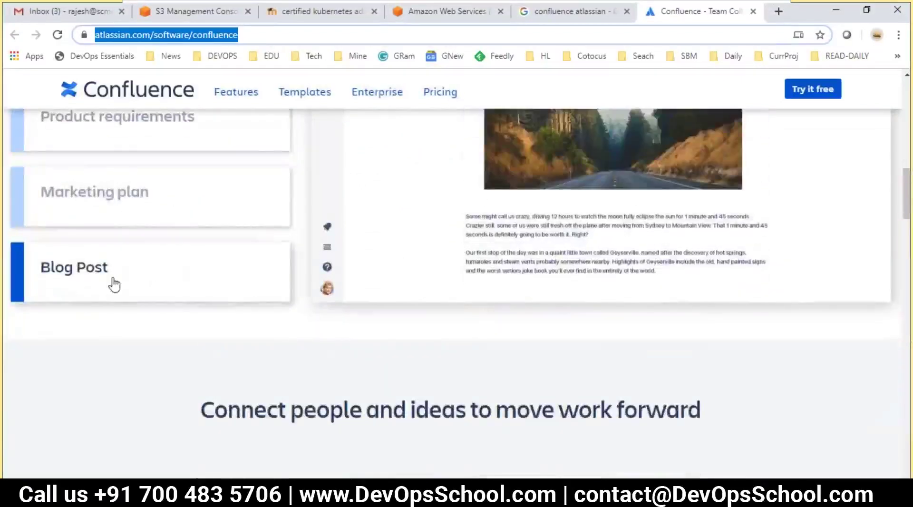
{"action": "scroll", "coordinate": [113, 284], "scroll_direction": "up", "scroll_amount": 3}
{"action": "scroll", "coordinate": [134, 255], "scroll_direction": "down", "scroll_amount": 1}
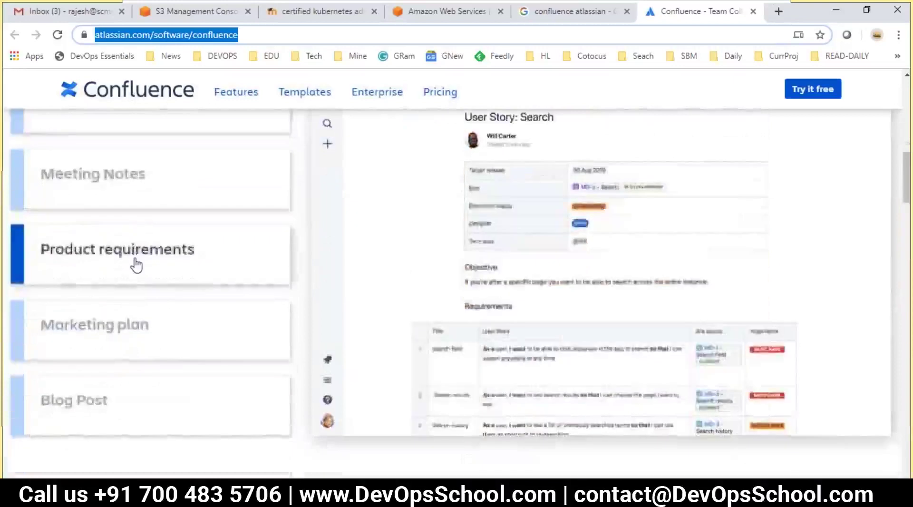
{"action": "scroll", "coordinate": [137, 263], "scroll_direction": "down", "scroll_amount": 3}
{"action": "scroll", "coordinate": [143, 269], "scroll_direction": "up", "scroll_amount": 1}
{"action": "scroll", "coordinate": [149, 277], "scroll_direction": "down", "scroll_amount": 4}
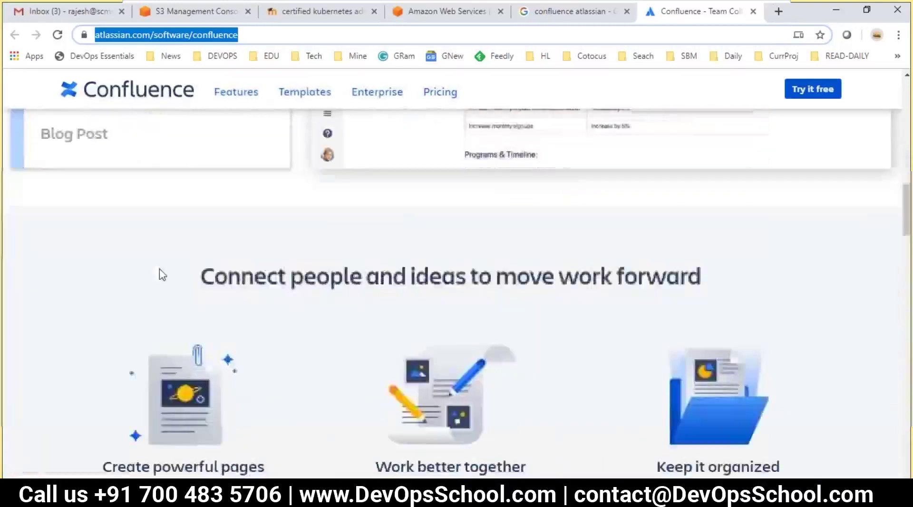
{"action": "scroll", "coordinate": [162, 275], "scroll_direction": "down", "scroll_amount": 4}
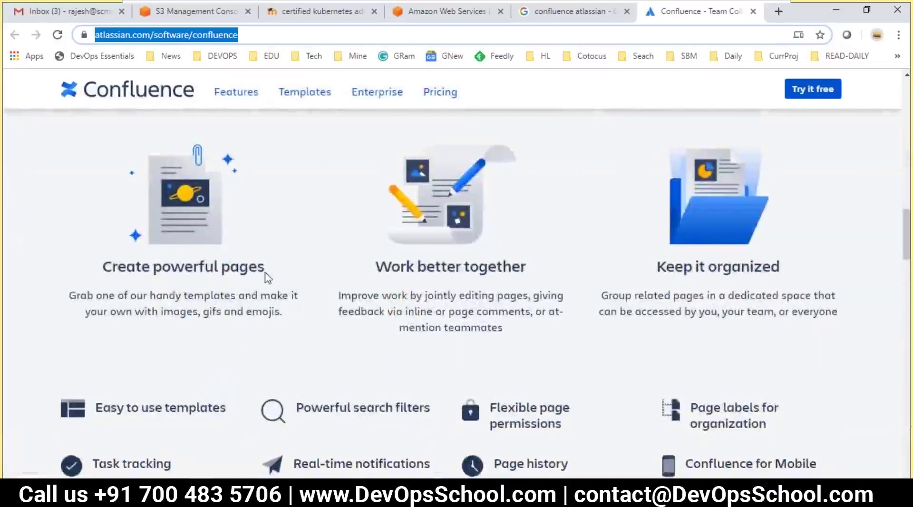
- Highlight Confluence features: pages, search filters, real-time notifications, page history, labels and mobile
{"action": "double_click", "coordinate": [218, 267]}
{"action": "left_click_drag", "start_coordinate": [416, 267], "coordinate": [487, 263]}
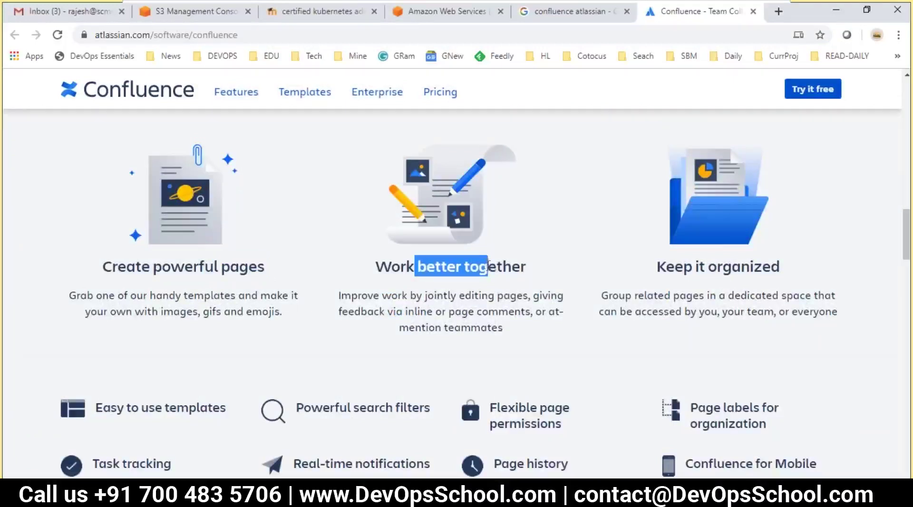
{"action": "left_click", "coordinate": [753, 298]}
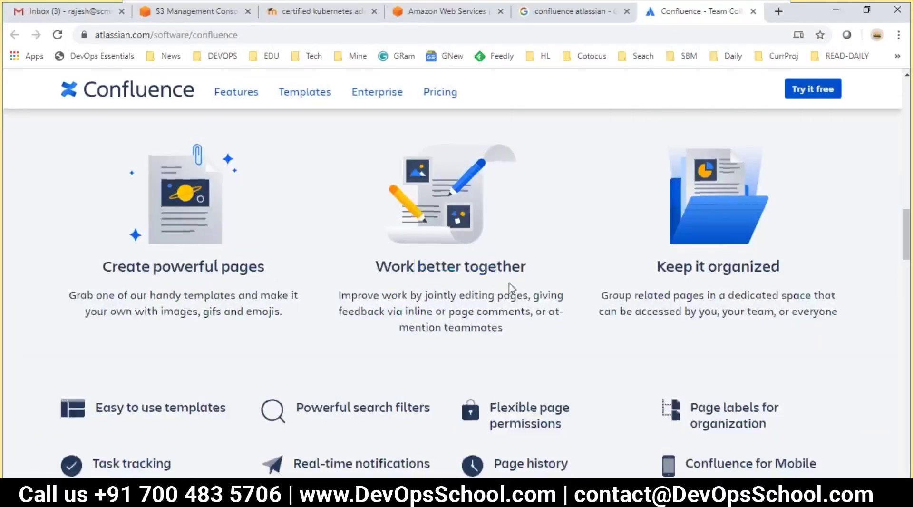
{"action": "scroll", "coordinate": [284, 260], "scroll_direction": "down", "scroll_amount": 3}
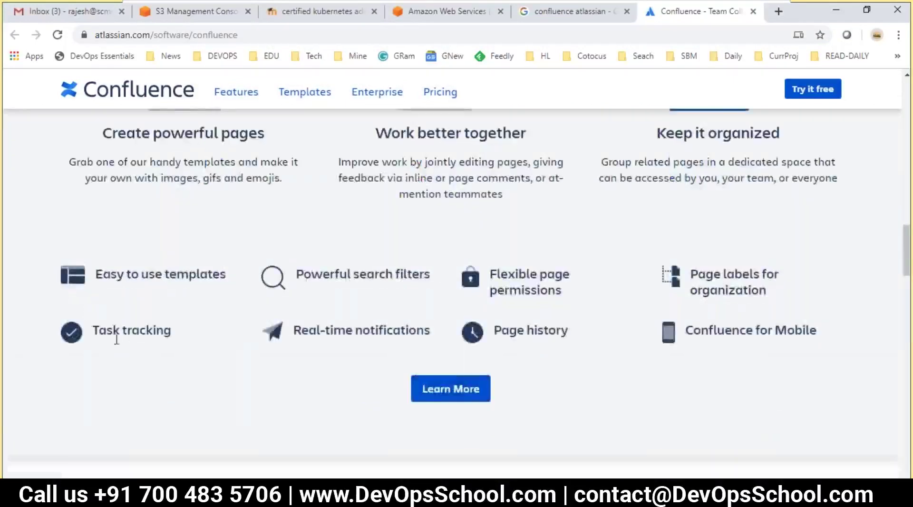
{"action": "double_click", "coordinate": [374, 274]}
{"action": "double_click", "coordinate": [346, 332]}
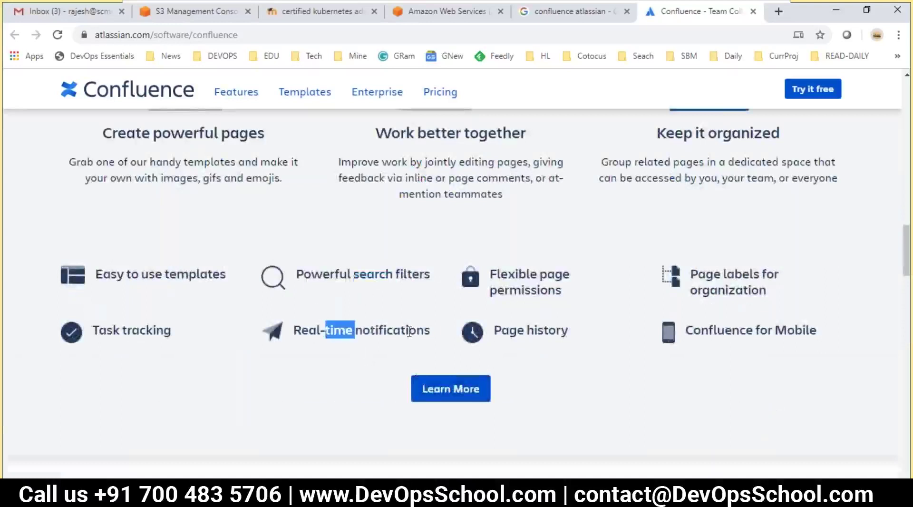
{"action": "double_click", "coordinate": [543, 332]}
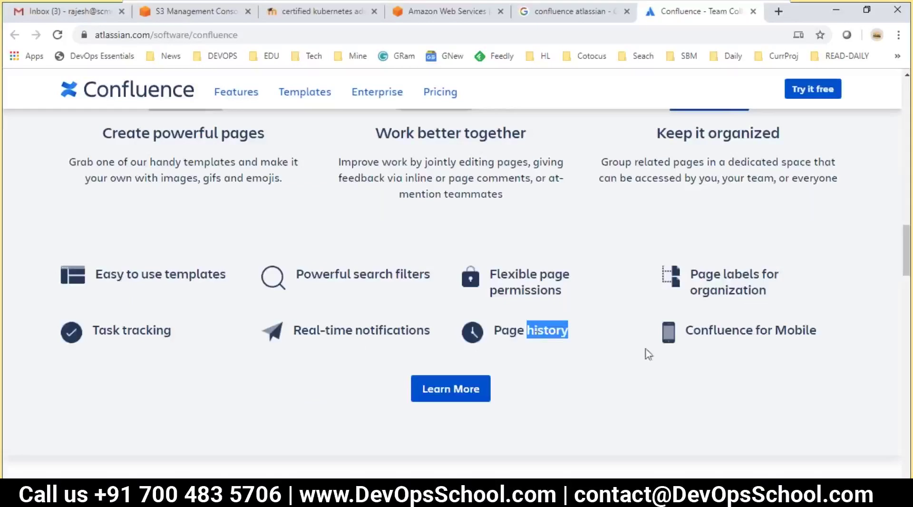
{"action": "left_click_drag", "start_coordinate": [722, 270], "coordinate": [695, 318]}
{"action": "left_click", "coordinate": [547, 347]}
{"action": "scroll", "coordinate": [546, 347], "scroll_direction": "down", "scroll_amount": 7}
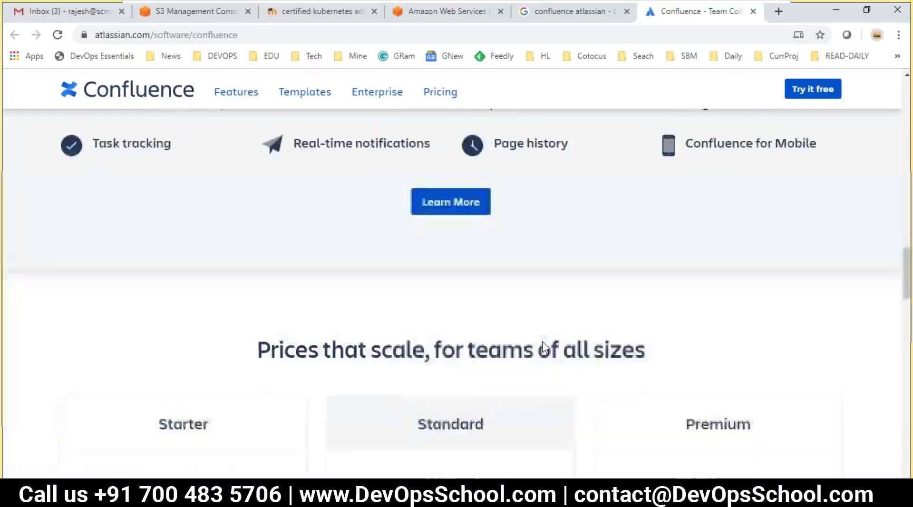
{"action": "scroll", "coordinate": [413, 342], "scroll_direction": "down", "scroll_amount": 2}
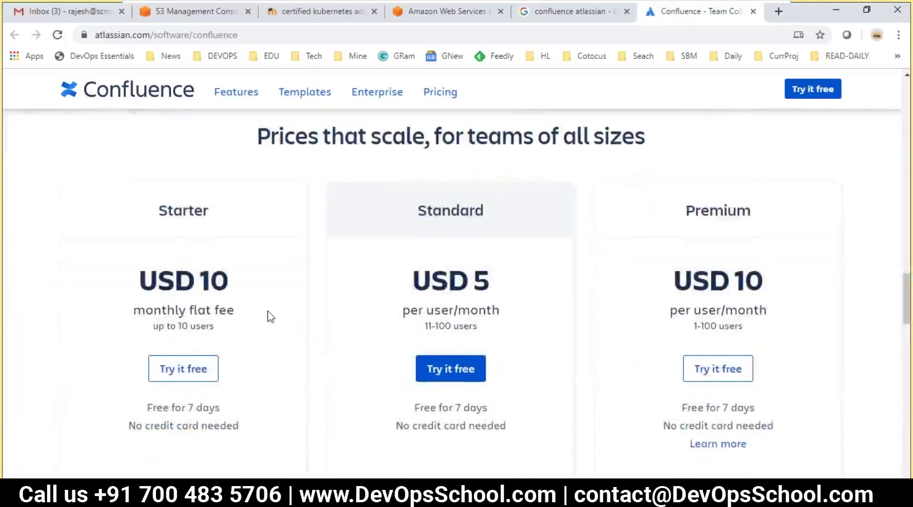
- Close the Git Bash terminal and add a blank line below the Confluence URL in VS Code
{"action": "key", "text": "alt+Tab"}
{"action": "key", "text": "alt+Tab"}
{"action": "key", "text": "alt+Tab"}
{"action": "left_click", "coordinate": [813, 15]}
{"action": "key", "text": "alt+Tab"}
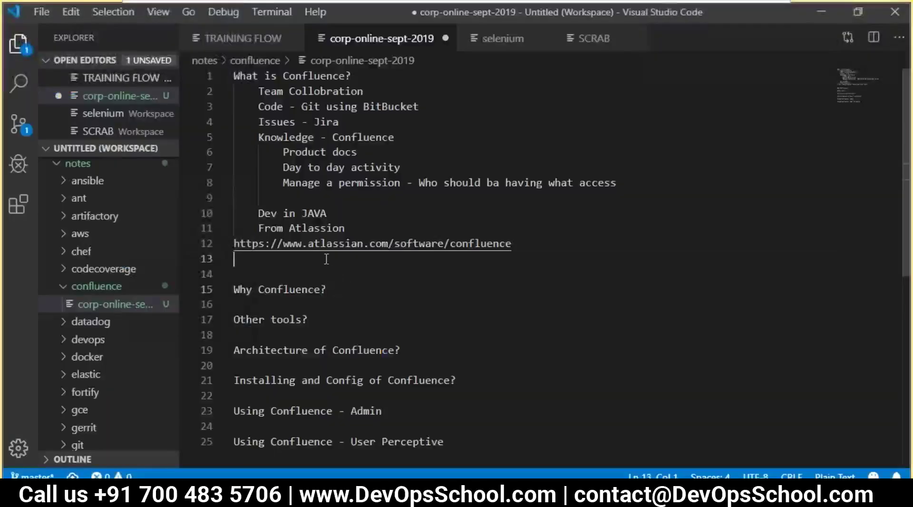
{"action": "left_click", "coordinate": [326, 258]}
{"action": "key", "text": "Return"}
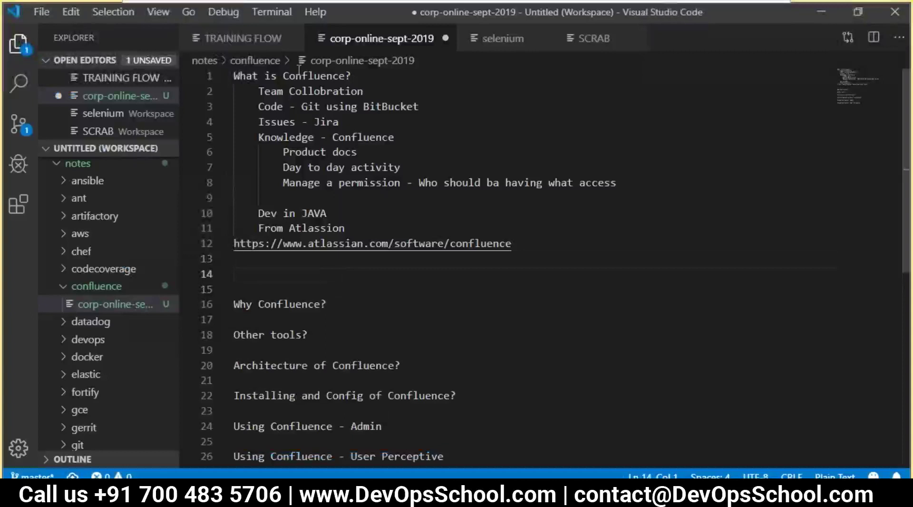
- Add the line 'Mode of Delivery of Confluence by Atlassion' under 'Architecture of Confluence?'
{"action": "left_click", "coordinate": [300, 75]}
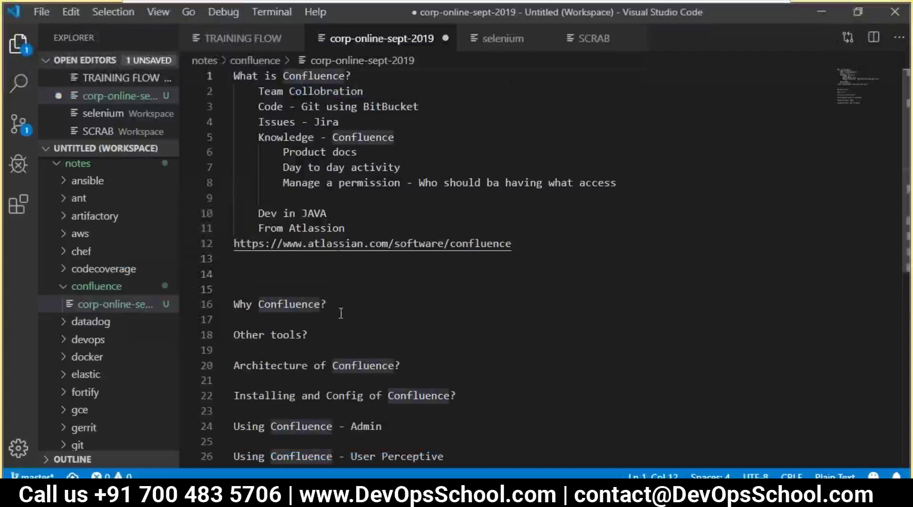
{"action": "scroll", "coordinate": [340, 313], "scroll_direction": "down", "scroll_amount": 2}
{"action": "left_click", "coordinate": [423, 286]}
{"action": "key", "text": "Return"}
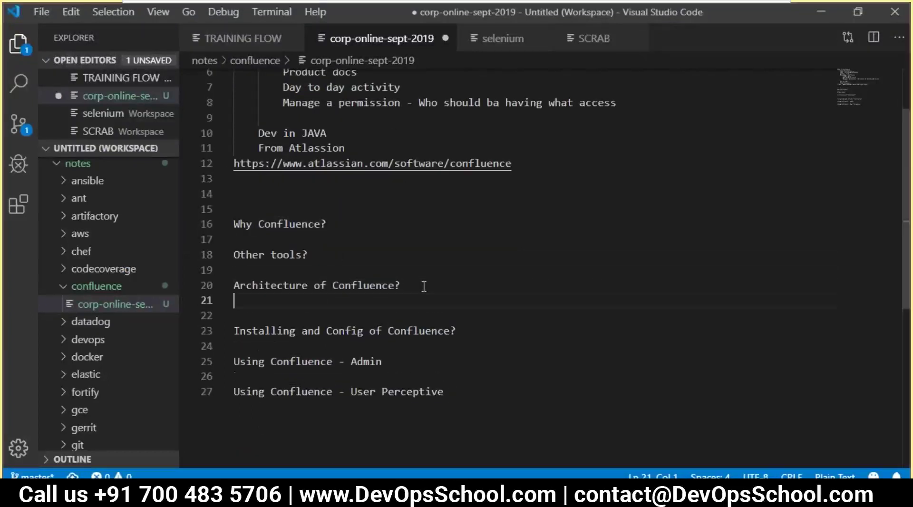
{"action": "type", "text": "2 Servie"}
{"action": "key", "text": "BackSpace"}
{"action": "key", "text": "BackSpace"}
{"action": "type", "text": "ce"}
{"action": "key", "text": "BackSpace"}
{"action": "key", "text": "BackSpace"}
{"action": "key", "text": "BackSpace"}
{"action": "key", "text": "BackSpace"}
{"action": "key", "text": "BackSpace"}
{"action": "key", "text": "BackSpace"}
{"action": "key", "text": "BackSpace"}
{"action": "key", "text": "BackSpace"}
{"action": "type", "text": "Mode of Delivery of"}
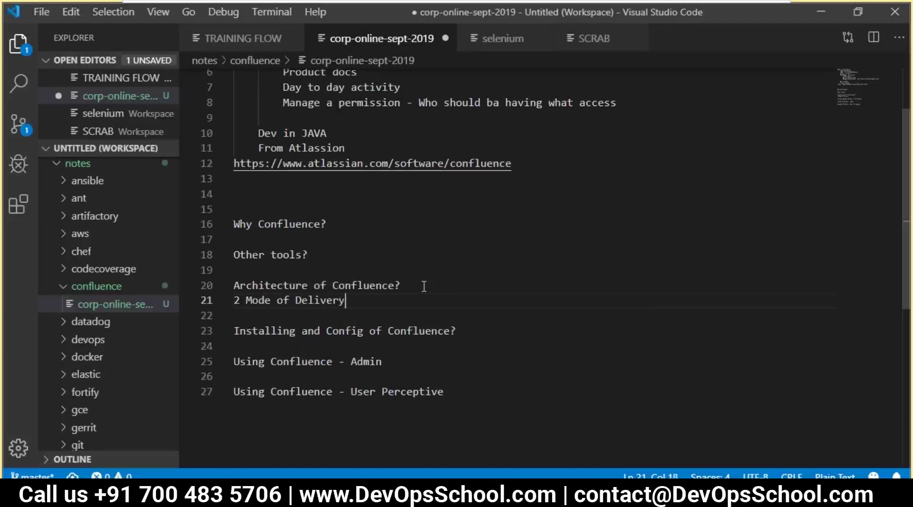
{"action": "double_click", "coordinate": [255, 285]}
{"action": "left_click", "coordinate": [373, 302]}
{"action": "double_click", "coordinate": [372, 286]}
{"action": "key", "text": "ctrl+c"}
{"action": "left_click", "coordinate": [373, 300]}
{"action": "key", "text": "ctrl+v"}
{"action": "type", "text": "by A"}
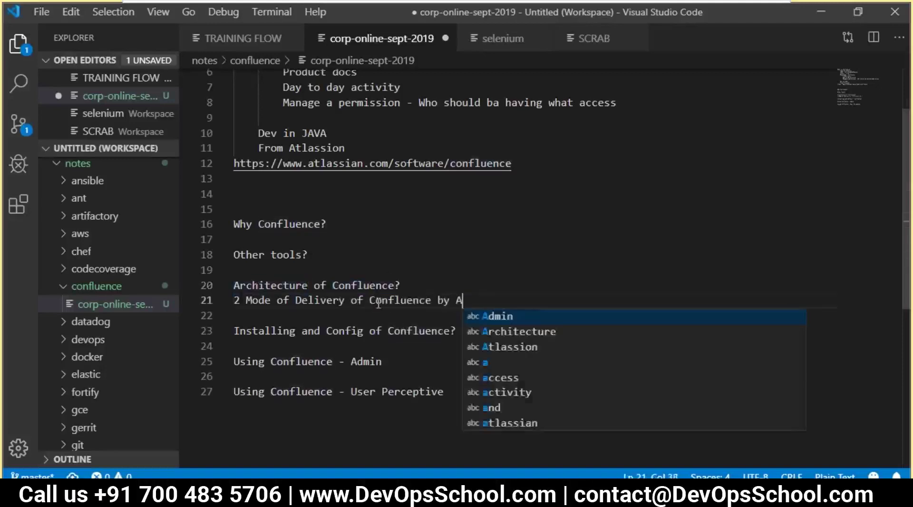
{"action": "type", "text": "tlassion"}
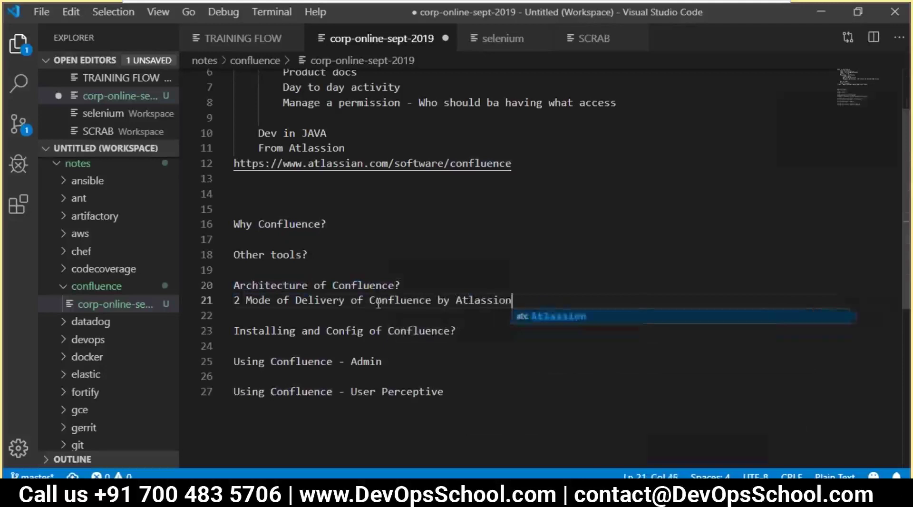
- List CLOUD and Hosted as indented sub-items beneath it and save the outline
{"action": "key", "text": "Return"}
{"action": "key", "text": "Tab"}
{"action": "type", "text": "CLOUD"}
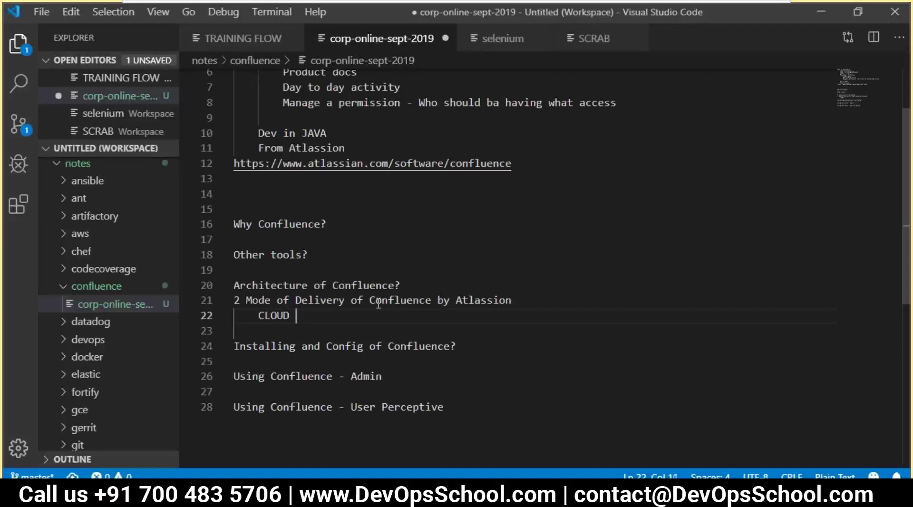
{"action": "key", "text": "Return"}
{"action": "key", "text": "Tab"}
{"action": "type", "text": "Ho"}
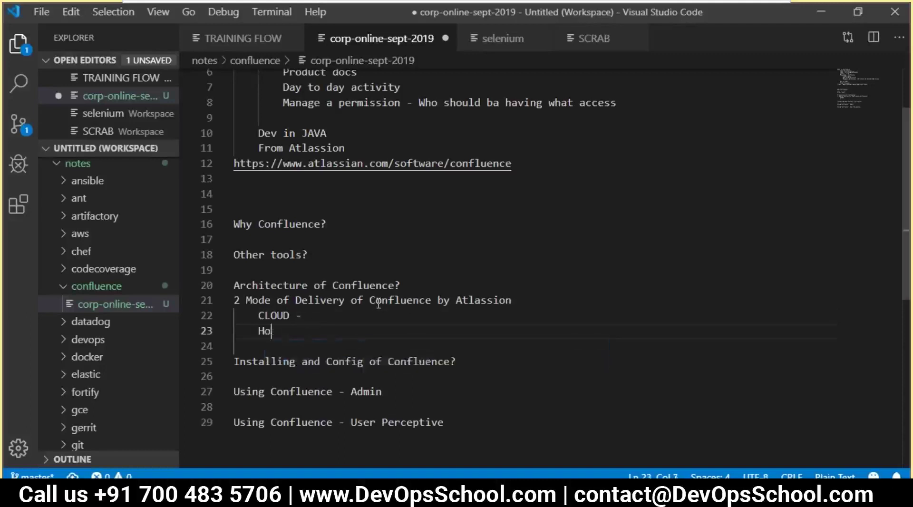
{"action": "type", "text": "sted"}
{"action": "key", "text": "ctrl+s"}
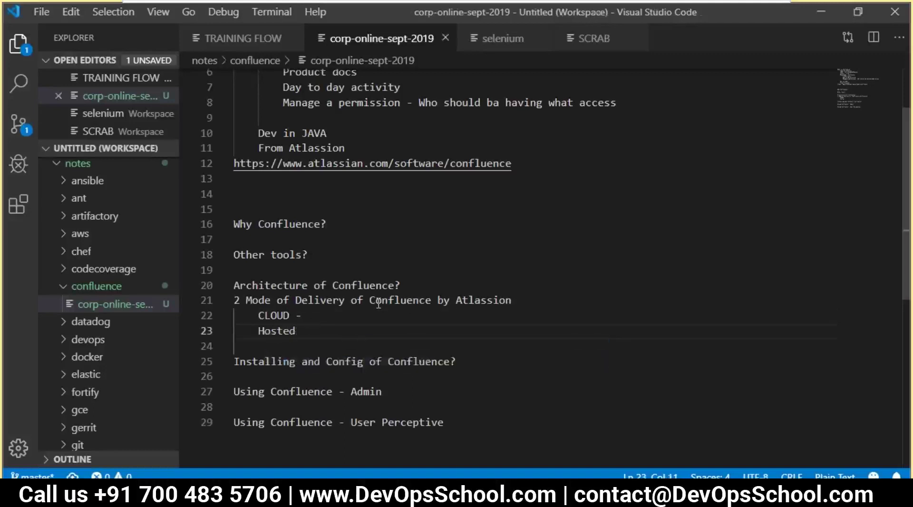
{"action": "key", "text": "alt+Tab"}
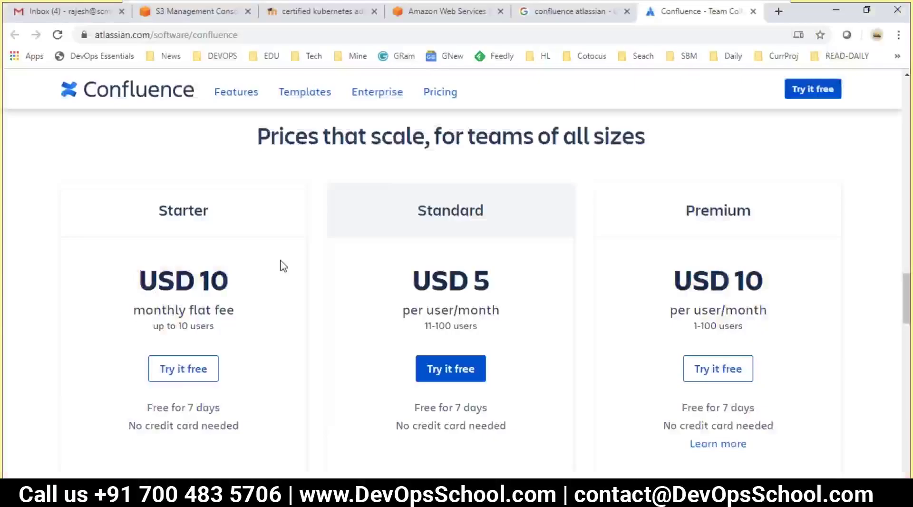
- Highlight the Starter plan's price and its 10-user limit on the pricing cards
{"action": "scroll", "coordinate": [284, 266], "scroll_direction": "up", "scroll_amount": 2}
{"action": "scroll", "coordinate": [257, 304], "scroll_direction": "down", "scroll_amount": 2}
{"action": "scroll", "coordinate": [242, 304], "scroll_direction": "up", "scroll_amount": 1}
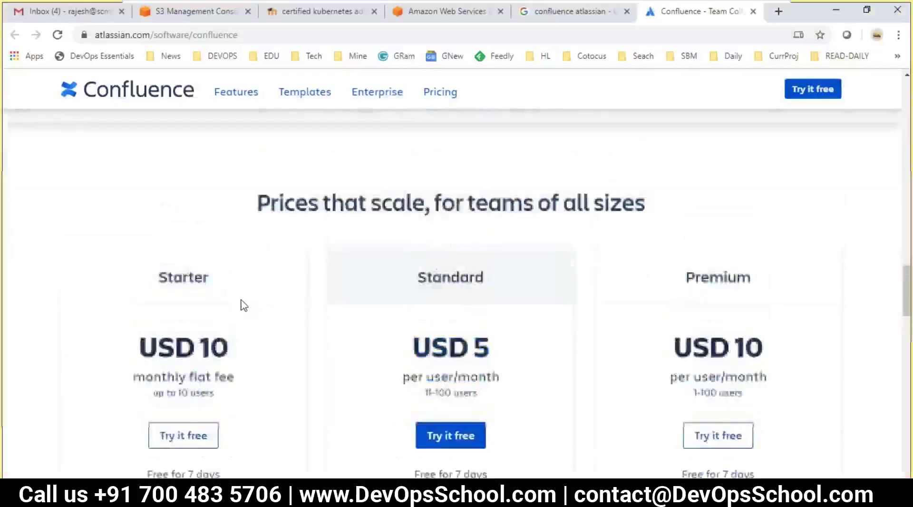
{"action": "scroll", "coordinate": [243, 305], "scroll_direction": "down", "scroll_amount": 1}
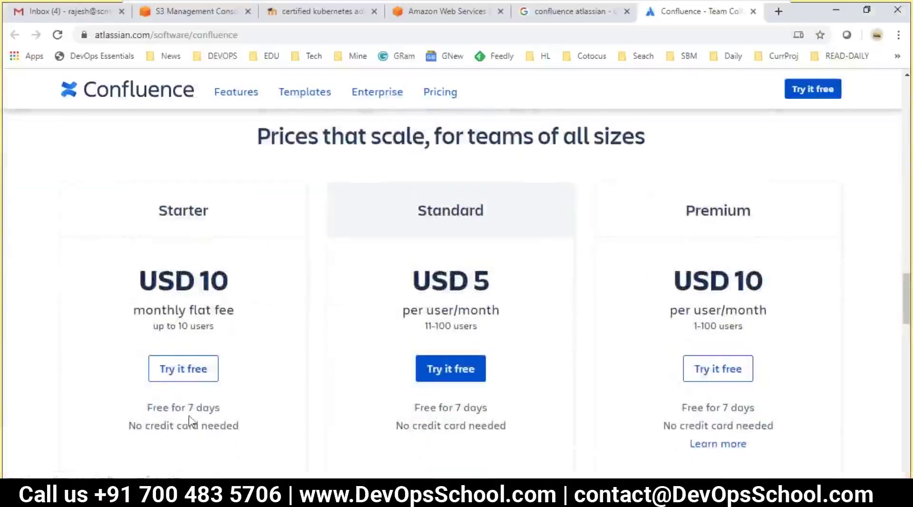
{"action": "scroll", "coordinate": [189, 419], "scroll_direction": "down", "scroll_amount": 1}
{"action": "scroll", "coordinate": [133, 301], "scroll_direction": "down", "scroll_amount": 1}
{"action": "scroll", "coordinate": [159, 258], "scroll_direction": "up", "scroll_amount": 1}
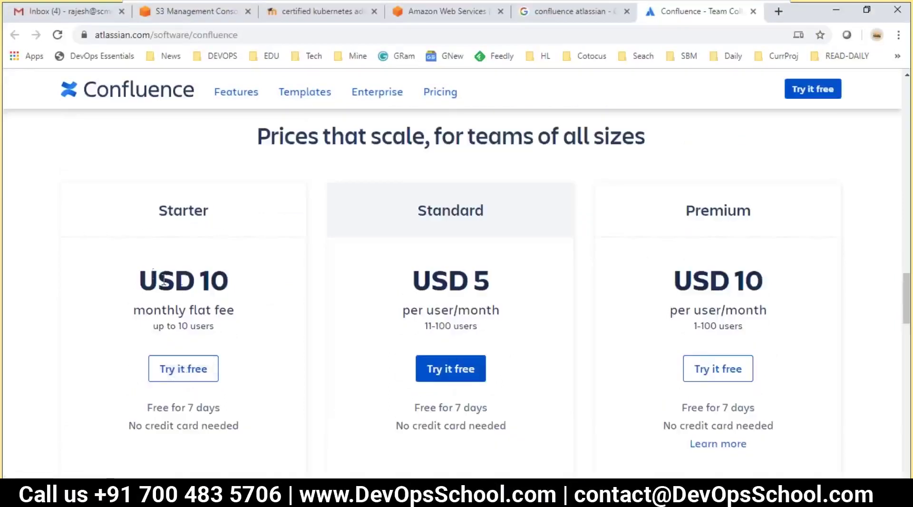
{"action": "left_click_drag", "start_coordinate": [139, 280], "coordinate": [211, 283]}
{"action": "left_click_drag", "start_coordinate": [213, 326], "coordinate": [175, 328]}
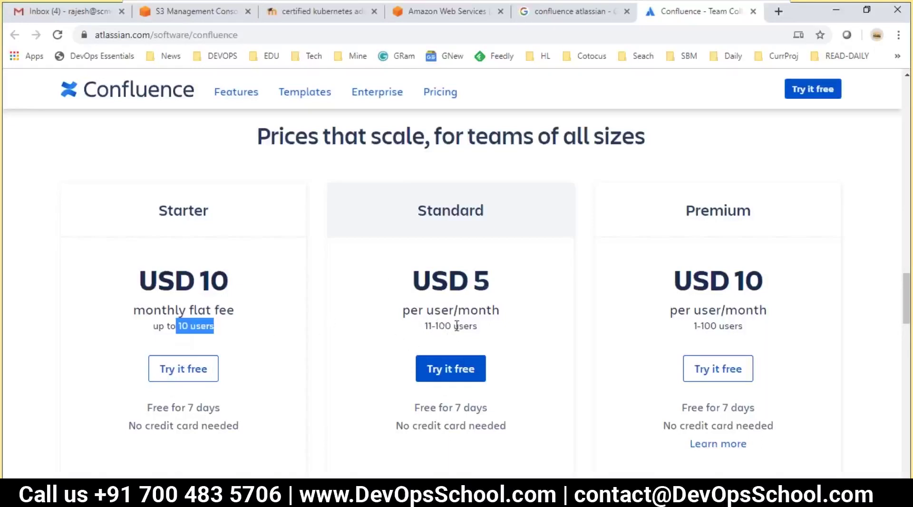
{"action": "left_click", "coordinate": [456, 326]}
- Highlight the Standard plan's USD 5 price and 100-user limit, then open Pricing in a new tab
{"action": "left_click_drag", "start_coordinate": [424, 283], "coordinate": [410, 308]}
{"action": "left_click", "coordinate": [476, 306]}
{"action": "left_click", "coordinate": [434, 326]}
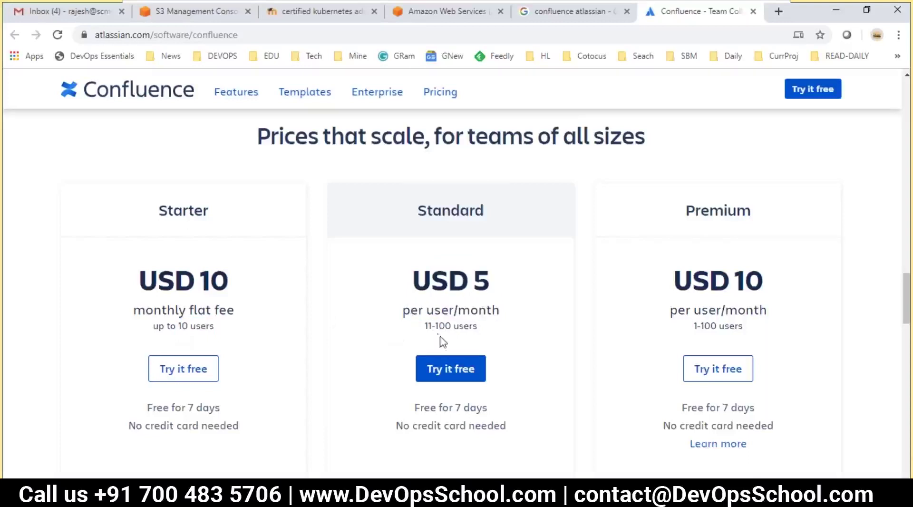
{"action": "left_click_drag", "start_coordinate": [435, 326], "coordinate": [477, 326]}
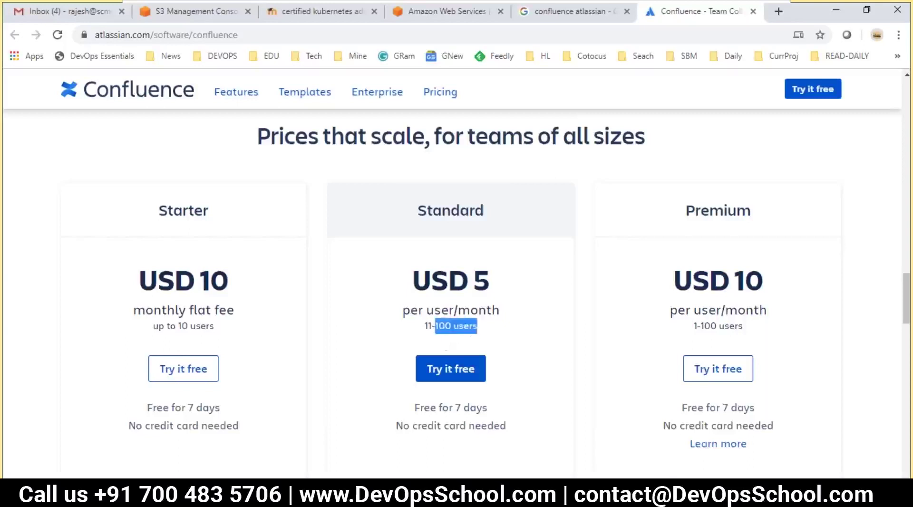
{"action": "left_click", "coordinate": [485, 339]}
{"action": "scroll", "coordinate": [475, 302], "scroll_direction": "down", "scroll_amount": 1}
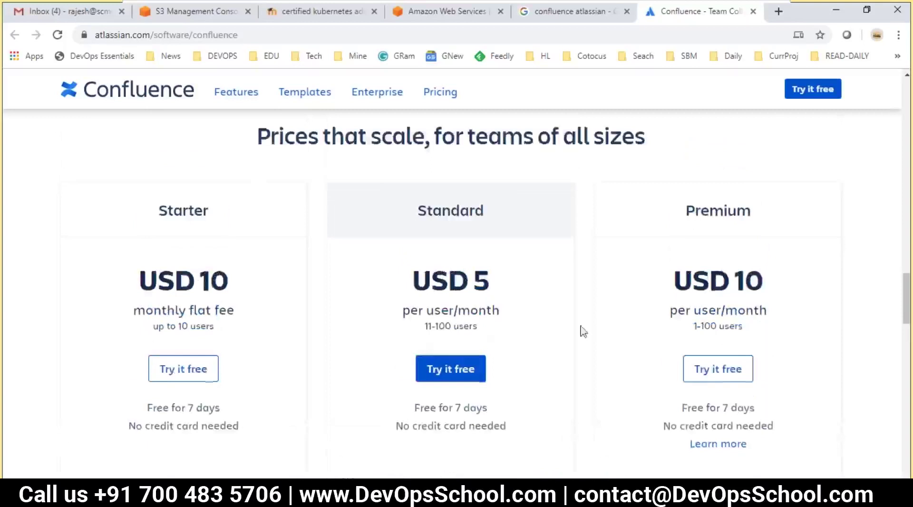
{"action": "scroll", "coordinate": [547, 309], "scroll_direction": "up", "scroll_amount": 4}
{"action": "scroll", "coordinate": [423, 358], "scroll_direction": "down", "scroll_amount": 4}
{"action": "right_click", "coordinate": [439, 93]}
{"action": "left_click", "coordinate": [471, 105]}
- Enter 500 users in the Cloud Standard calculator, showing $1,300 per month
{"action": "left_click", "coordinate": [702, 14]}
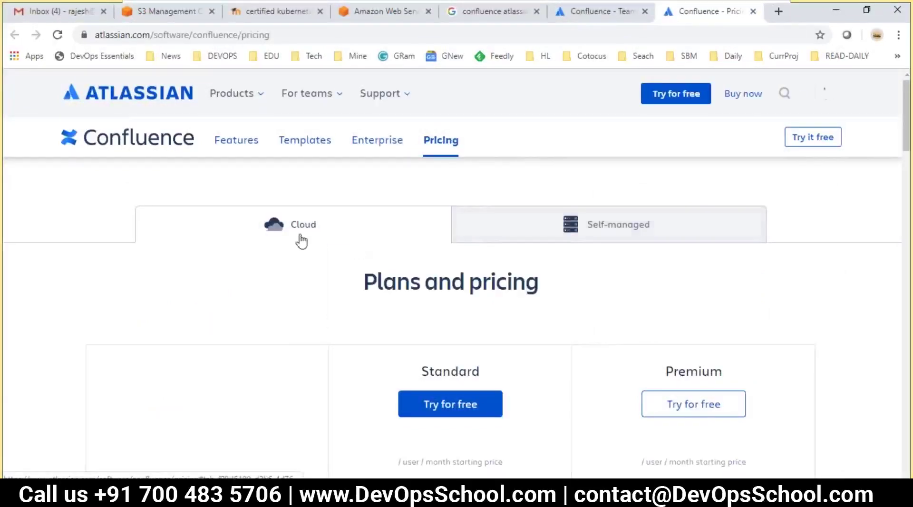
{"action": "scroll", "coordinate": [299, 240], "scroll_direction": "down", "scroll_amount": 3}
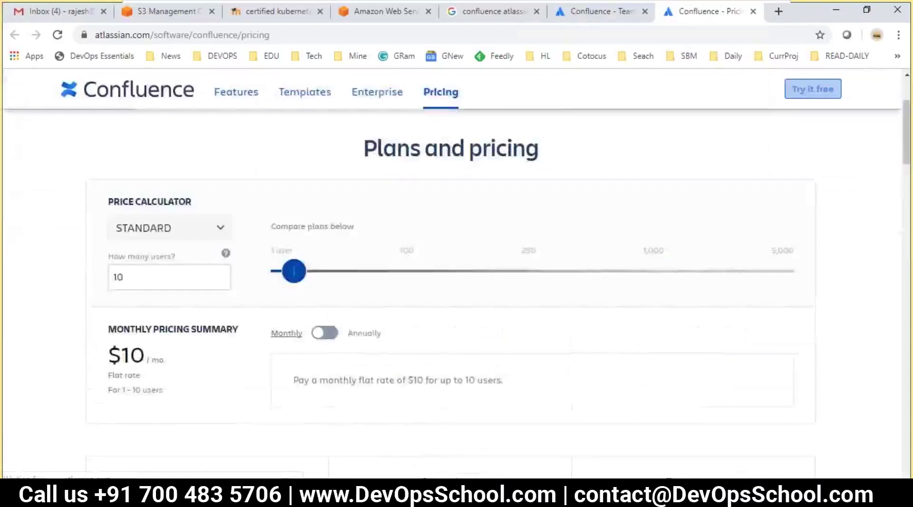
{"action": "scroll", "coordinate": [210, 328], "scroll_direction": "up", "scroll_amount": 1}
{"action": "scroll", "coordinate": [157, 331], "scroll_direction": "down", "scroll_amount": 1}
{"action": "double_click", "coordinate": [143, 277]}
{"action": "type", "text": "500"}
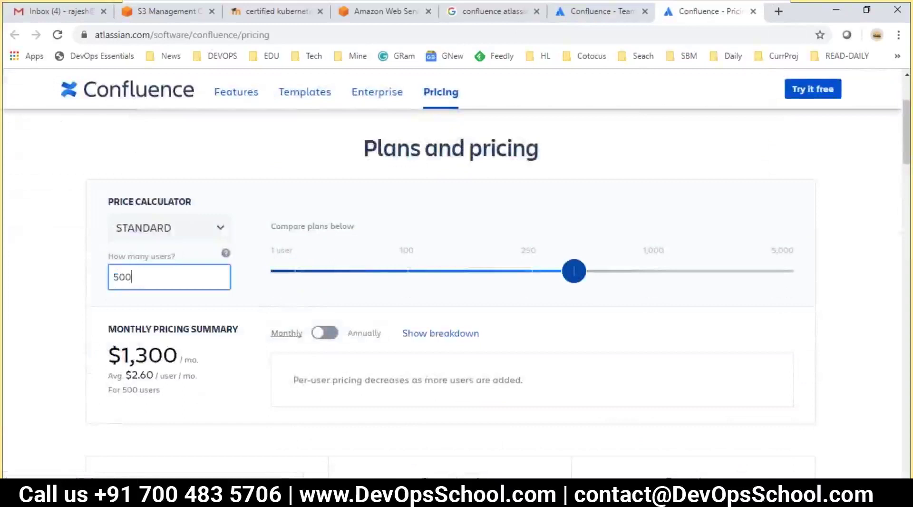
{"action": "left_click_drag", "start_coordinate": [121, 356], "coordinate": [180, 360]}
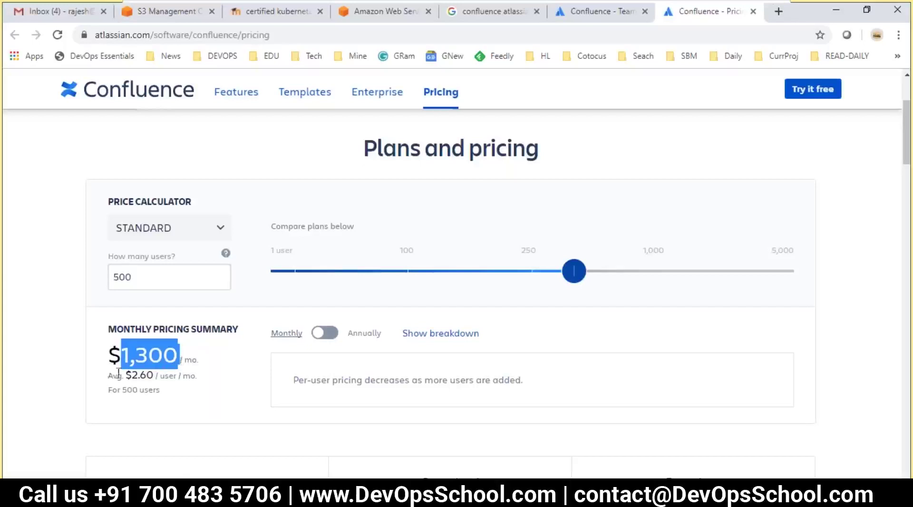
{"action": "left_click_drag", "start_coordinate": [132, 377], "coordinate": [130, 328]}
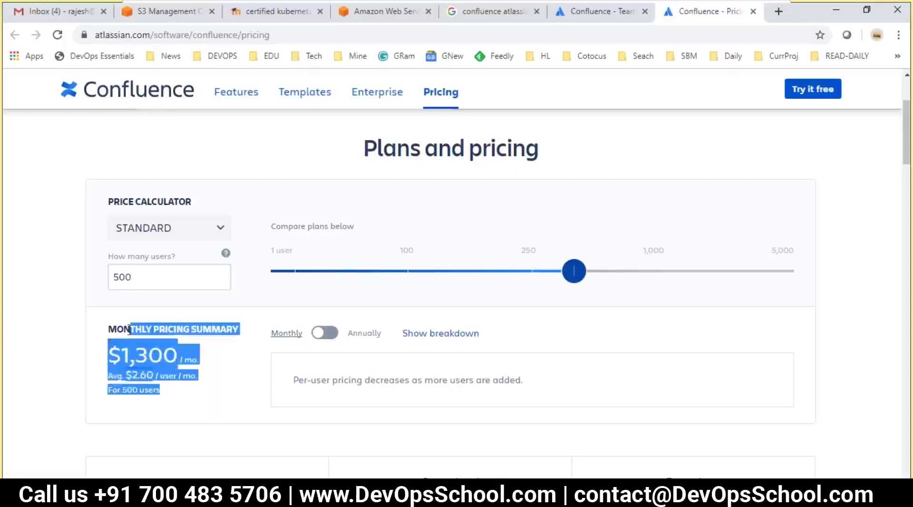
- Switch the pricing summary to annual billing, showing $13,000 per year
{"action": "left_click", "coordinate": [321, 334]}
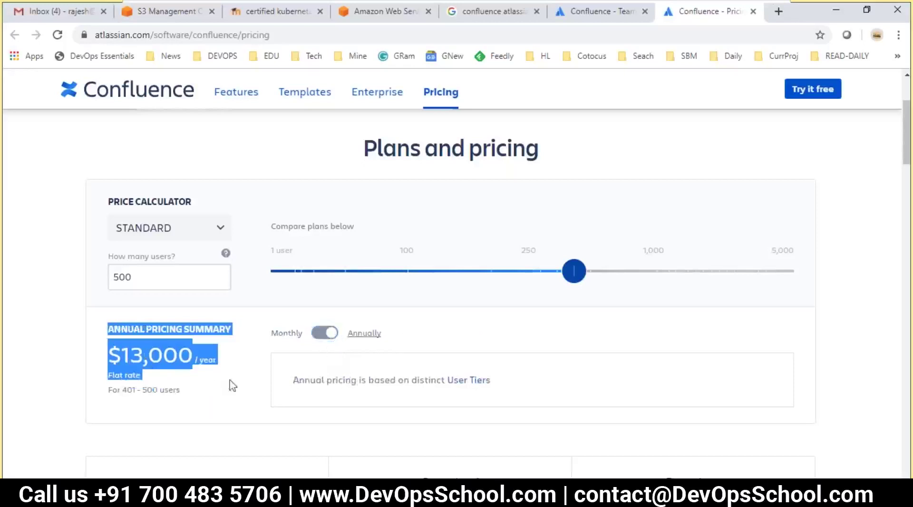
{"action": "left_click", "coordinate": [323, 335]}
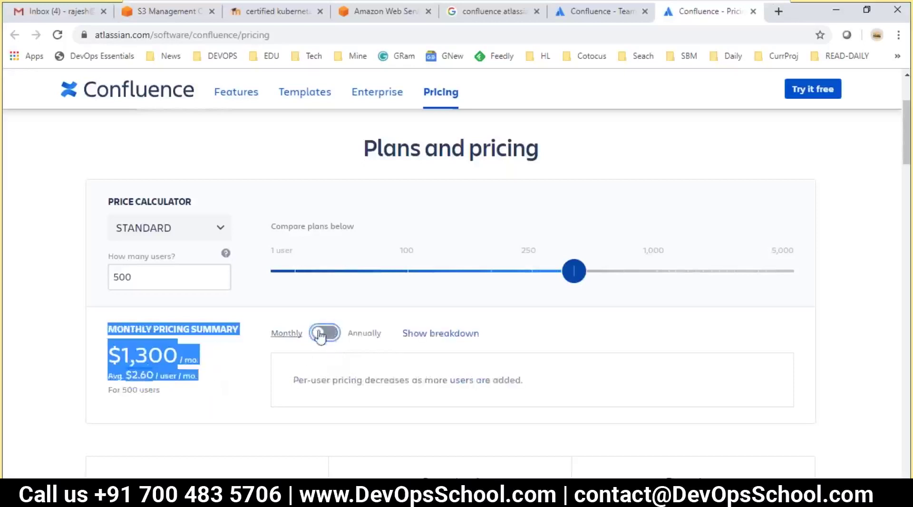
{"action": "left_click", "coordinate": [329, 337]}
{"action": "left_click", "coordinate": [217, 378]}
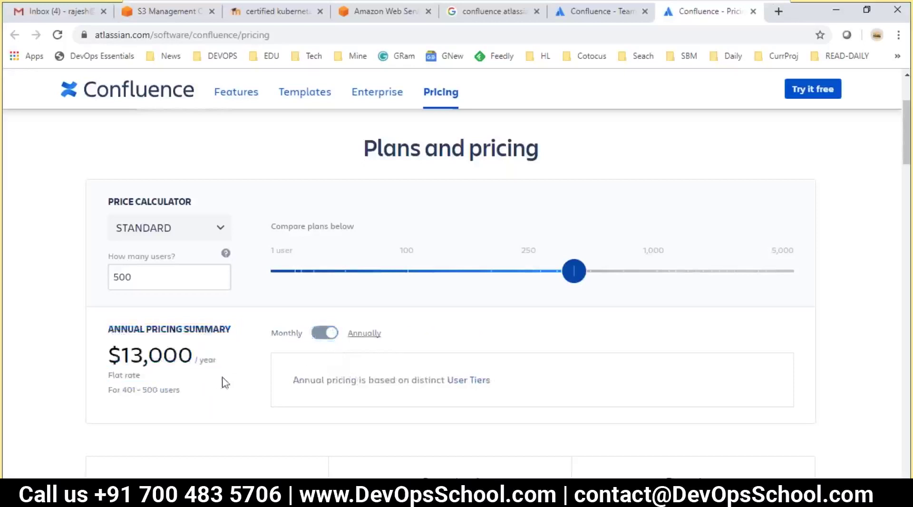
{"action": "scroll", "coordinate": [292, 367], "scroll_direction": "up", "scroll_amount": 1}
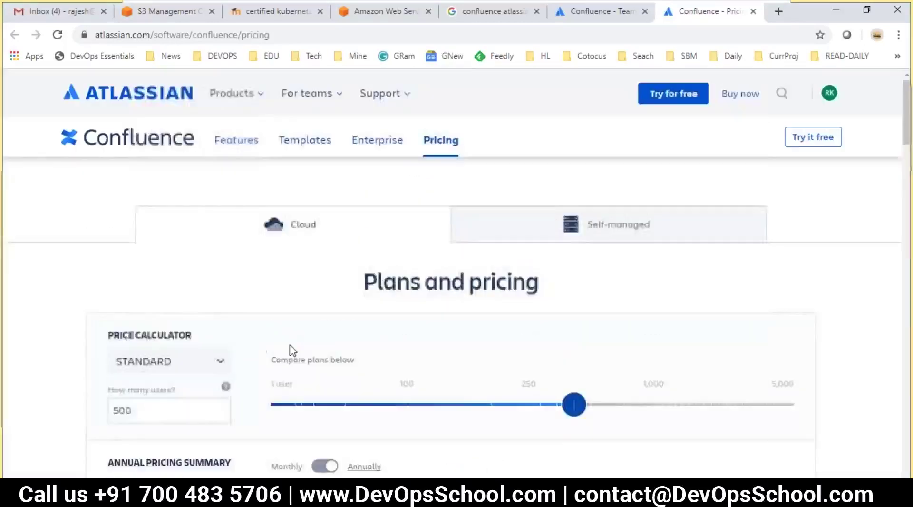
- Show Self-managed pricing and highlight the one-time payment note and Server USD 10 price
{"action": "left_click", "coordinate": [598, 157]}
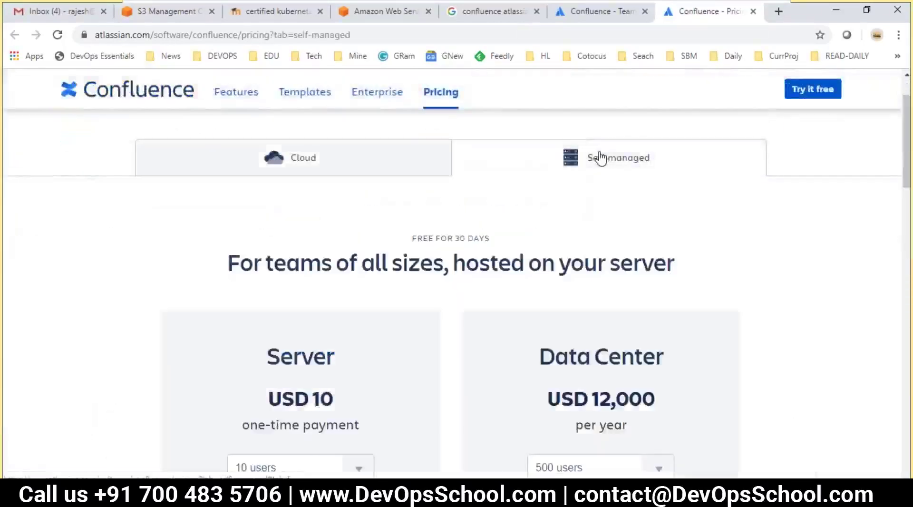
{"action": "scroll", "coordinate": [595, 157], "scroll_direction": "down", "scroll_amount": 1}
{"action": "scroll", "coordinate": [363, 260], "scroll_direction": "down", "scroll_amount": 2}
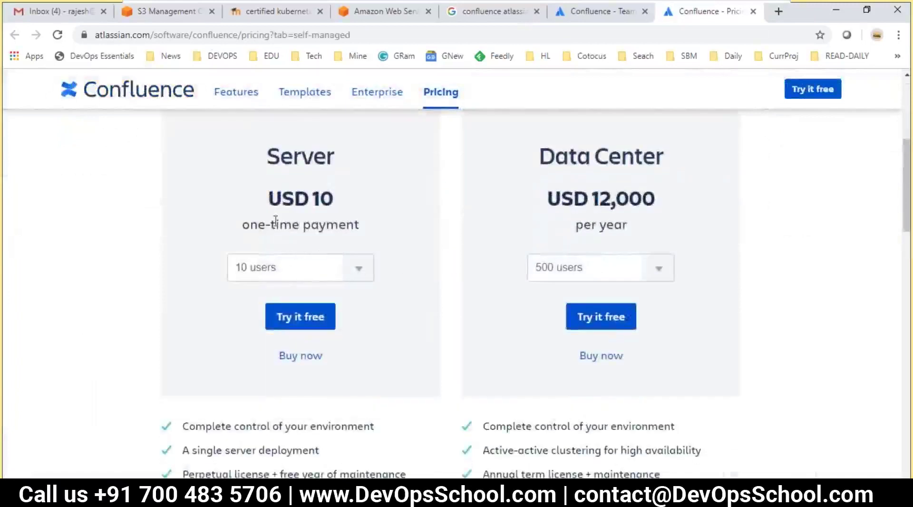
{"action": "left_click_drag", "start_coordinate": [261, 219], "coordinate": [345, 225]}
{"action": "left_click", "coordinate": [293, 235]}
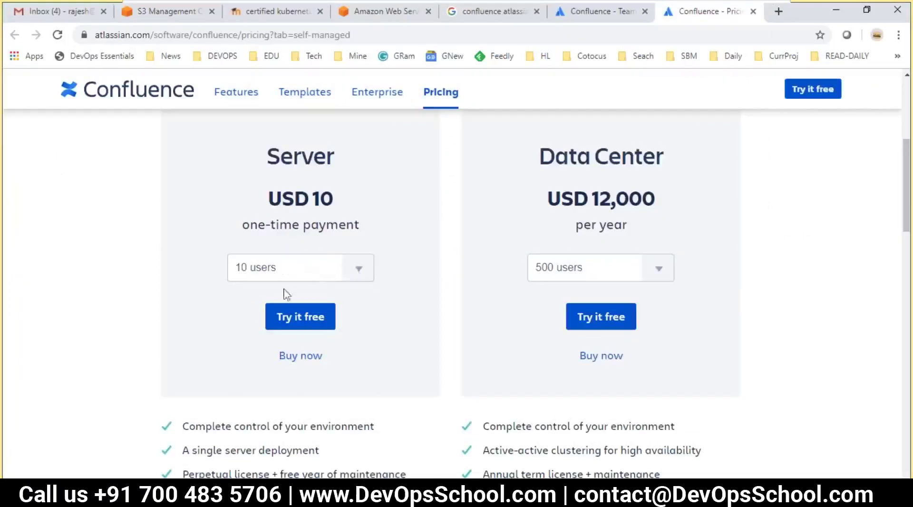
{"action": "left_click_drag", "start_coordinate": [269, 190], "coordinate": [333, 201]}
- Set the Server edition to 500 users, raising its price to USD 19,300 one-time
{"action": "left_click", "coordinate": [359, 269]}
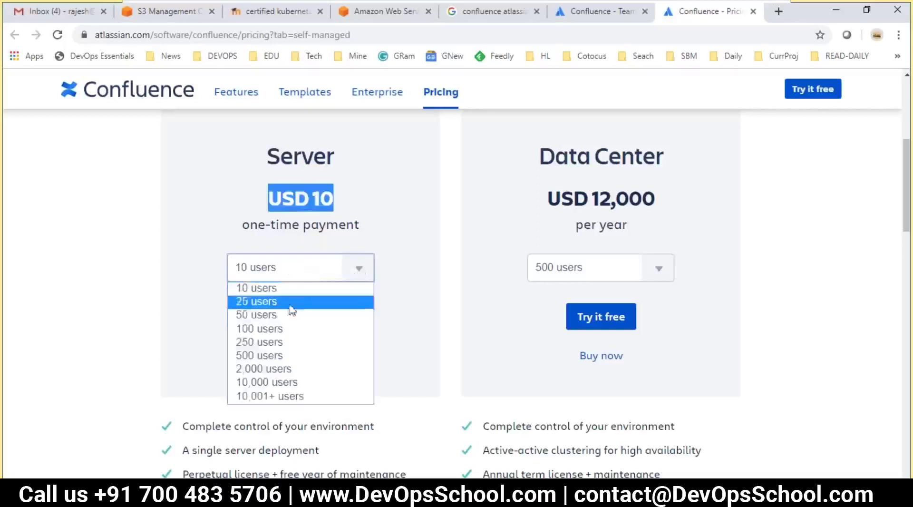
{"action": "left_click", "coordinate": [259, 356]}
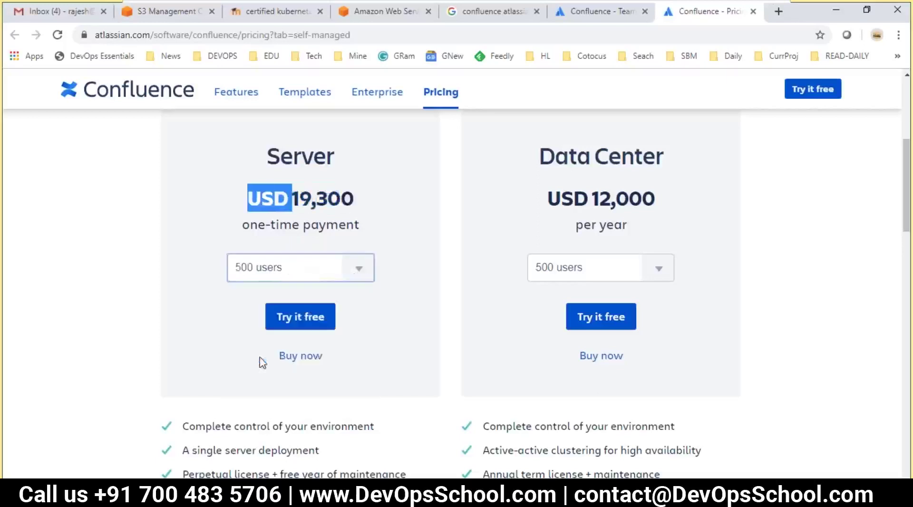
{"action": "left_click", "coordinate": [231, 324]}
{"action": "left_click_drag", "start_coordinate": [300, 196], "coordinate": [351, 200]}
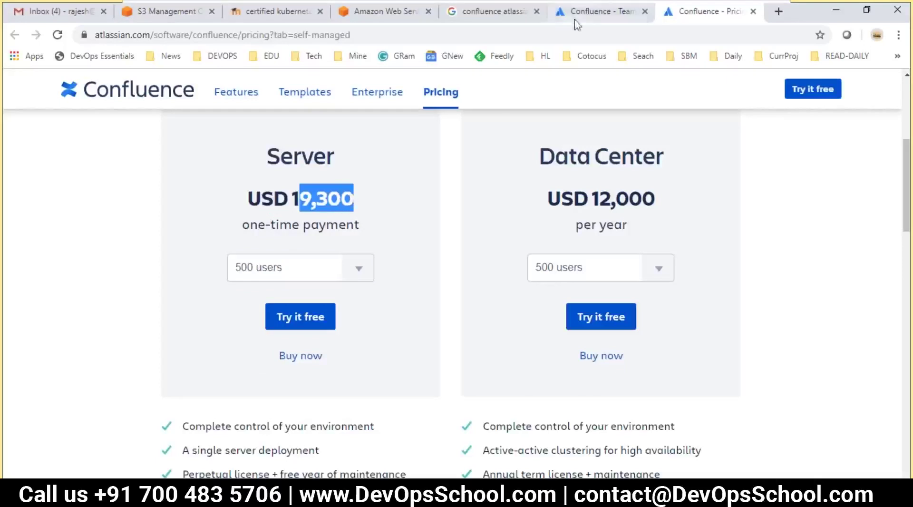
{"action": "left_click", "coordinate": [397, 283]}
{"action": "scroll", "coordinate": [363, 349], "scroll_direction": "up", "scroll_amount": 3}
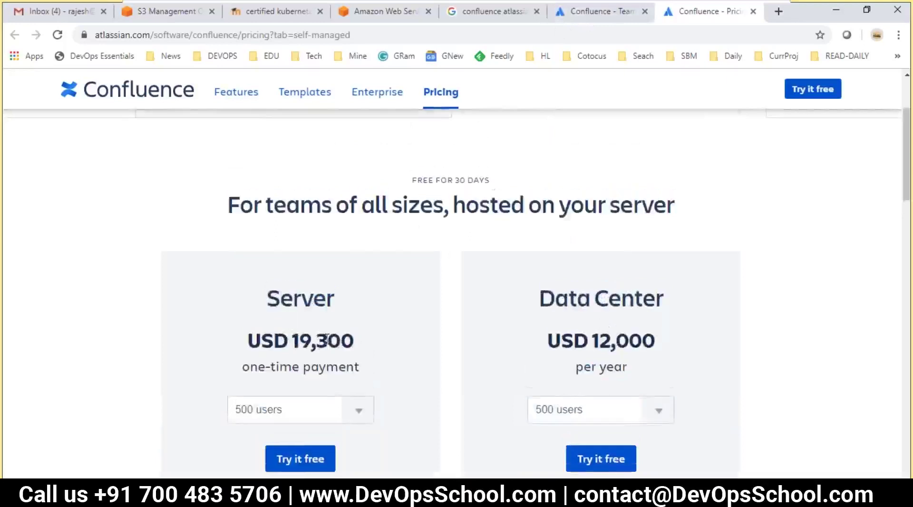
{"action": "scroll", "coordinate": [291, 184], "scroll_direction": "up", "scroll_amount": 2}
{"action": "scroll", "coordinate": [310, 333], "scroll_direction": "down", "scroll_amount": 3}
{"action": "scroll", "coordinate": [326, 330], "scroll_direction": "up", "scroll_amount": 5}
{"action": "scroll", "coordinate": [470, 281], "scroll_direction": "down", "scroll_amount": 3}
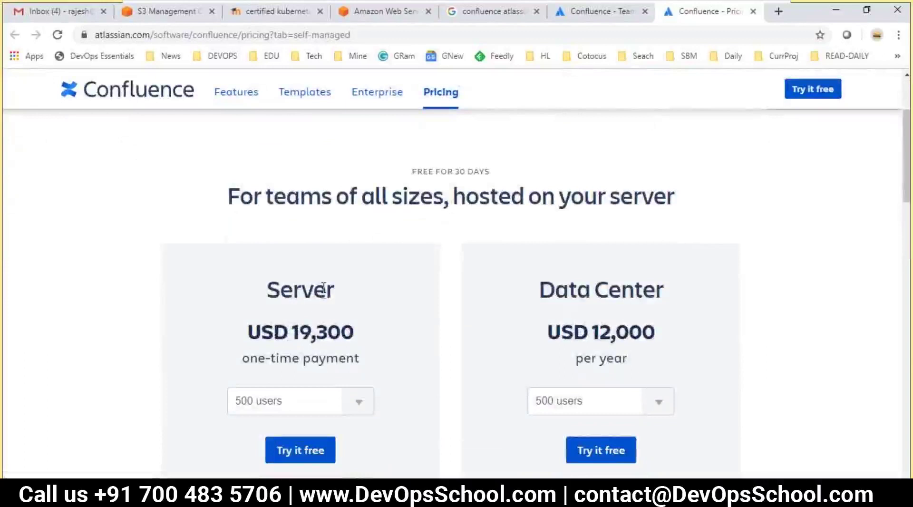
{"action": "double_click", "coordinate": [305, 286]}
{"action": "scroll", "coordinate": [305, 286], "scroll_direction": "up", "scroll_amount": 3}
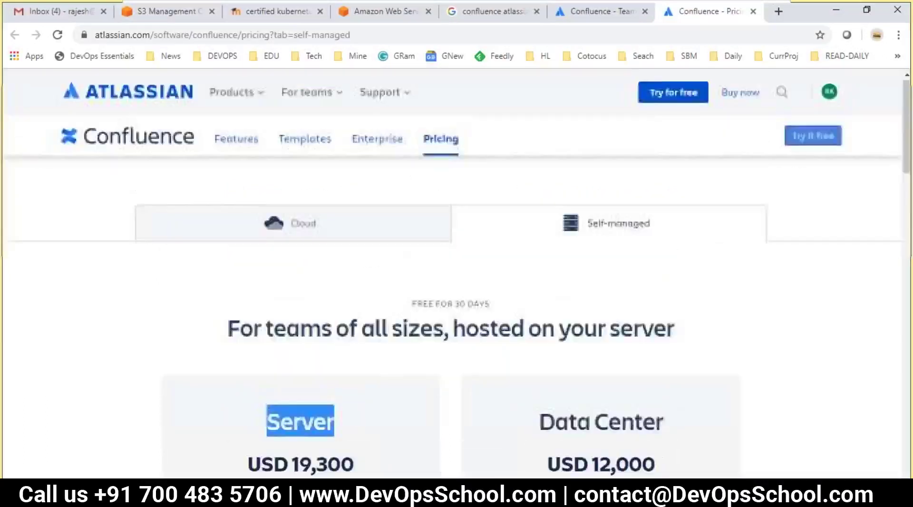
- Scroll through the Cloud Standard versus Premium feature comparison table and back to the top
{"action": "left_click", "coordinate": [292, 224]}
{"action": "scroll", "coordinate": [343, 356], "scroll_direction": "down", "scroll_amount": 3}
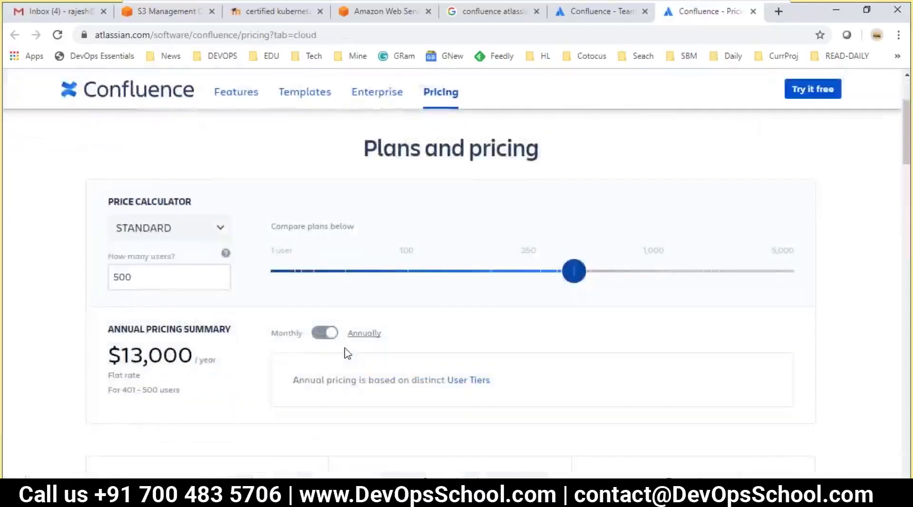
{"action": "scroll", "coordinate": [344, 357], "scroll_direction": "down", "scroll_amount": 8}
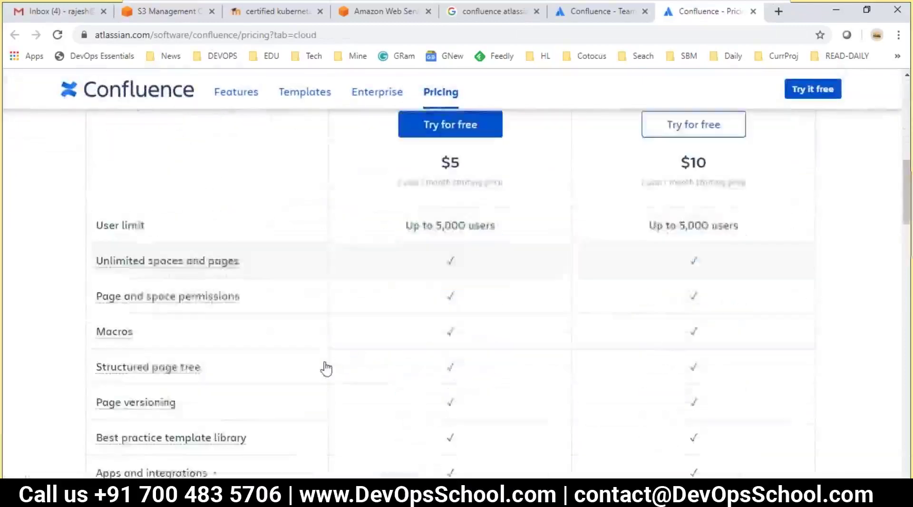
{"action": "scroll", "coordinate": [320, 364], "scroll_direction": "down", "scroll_amount": 2}
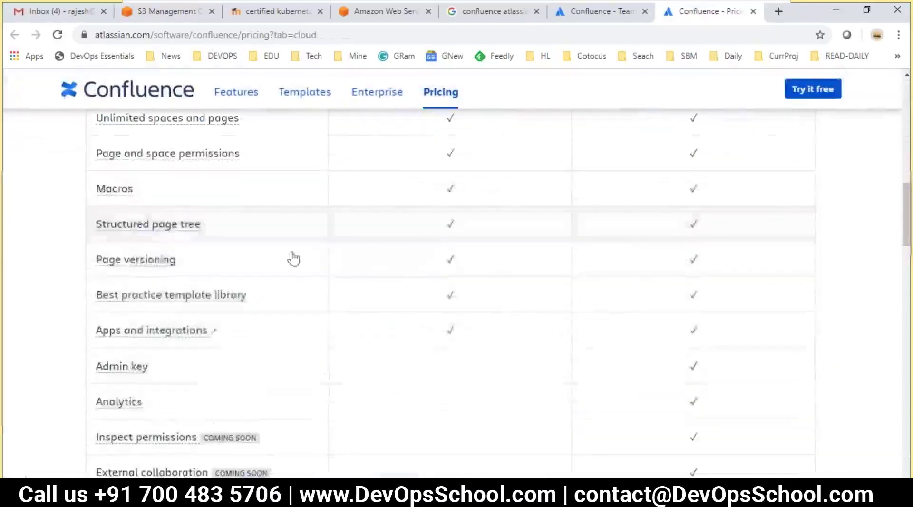
{"action": "scroll", "coordinate": [361, 275], "scroll_direction": "up", "scroll_amount": 7}
{"action": "scroll", "coordinate": [380, 300], "scroll_direction": "down", "scroll_amount": 1}
{"action": "scroll", "coordinate": [257, 273], "scroll_direction": "up", "scroll_amount": 6}
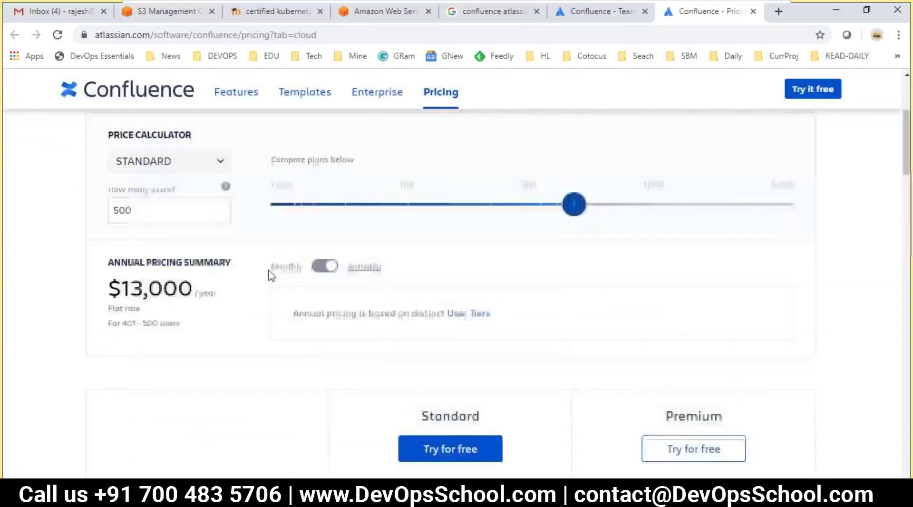
{"action": "scroll", "coordinate": [381, 309], "scroll_direction": "down", "scroll_amount": 7}
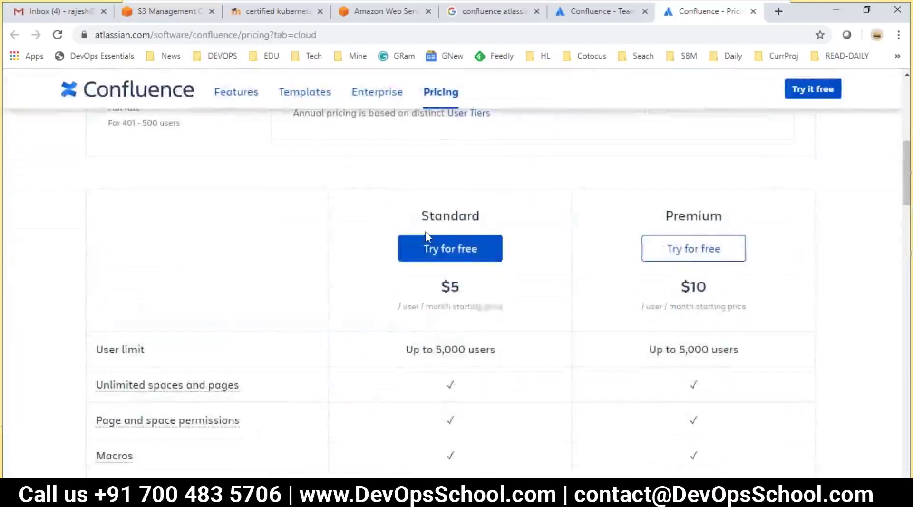
{"action": "left_click_drag", "start_coordinate": [430, 215], "coordinate": [610, 224]}
{"action": "scroll", "coordinate": [661, 267], "scroll_direction": "down", "scroll_amount": 3}
{"action": "scroll", "coordinate": [409, 318], "scroll_direction": "down", "scroll_amount": 3}
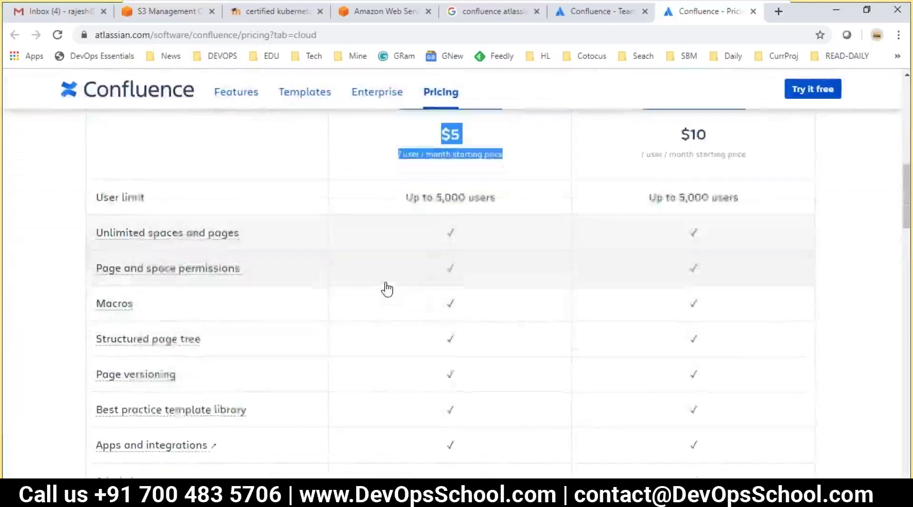
{"action": "scroll", "coordinate": [428, 340], "scroll_direction": "down", "scroll_amount": 3}
{"action": "scroll", "coordinate": [266, 285], "scroll_direction": "down", "scroll_amount": 3}
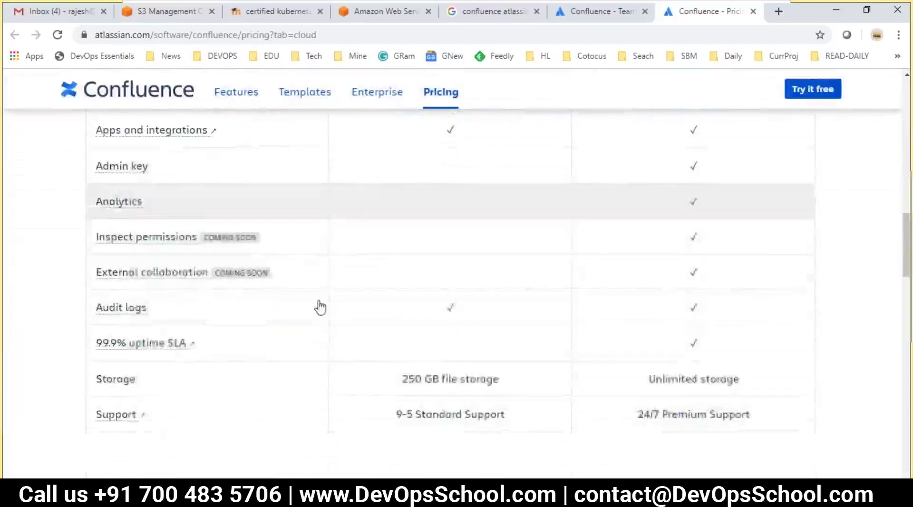
{"action": "scroll", "coordinate": [464, 351], "scroll_direction": "up", "scroll_amount": 3}
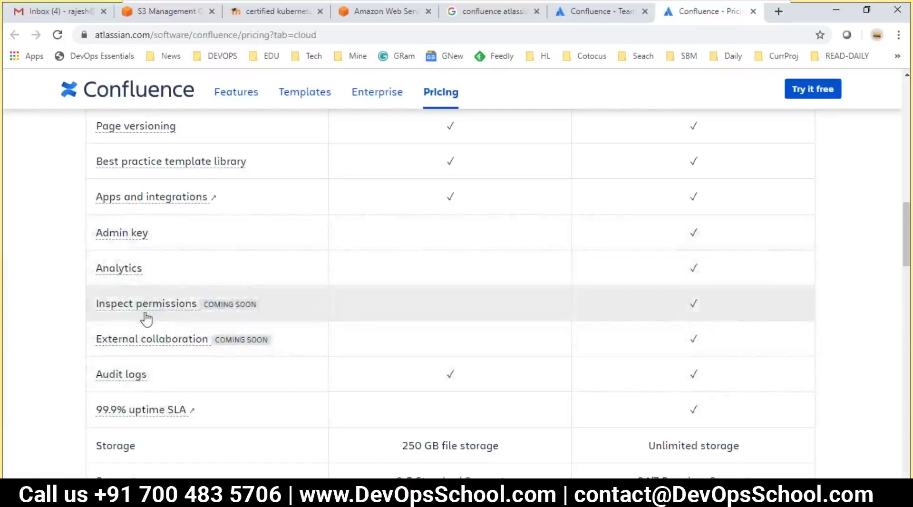
{"action": "scroll", "coordinate": [197, 345], "scroll_direction": "down", "scroll_amount": 1}
{"action": "scroll", "coordinate": [198, 345], "scroll_direction": "down", "scroll_amount": 2}
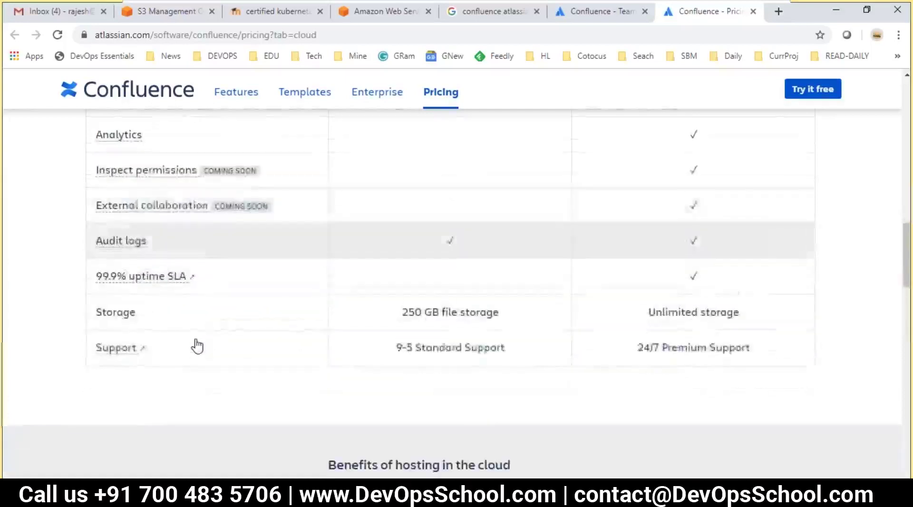
{"action": "scroll", "coordinate": [313, 369], "scroll_direction": "up", "scroll_amount": 2}
{"action": "scroll", "coordinate": [317, 367], "scroll_direction": "up", "scroll_amount": 15}
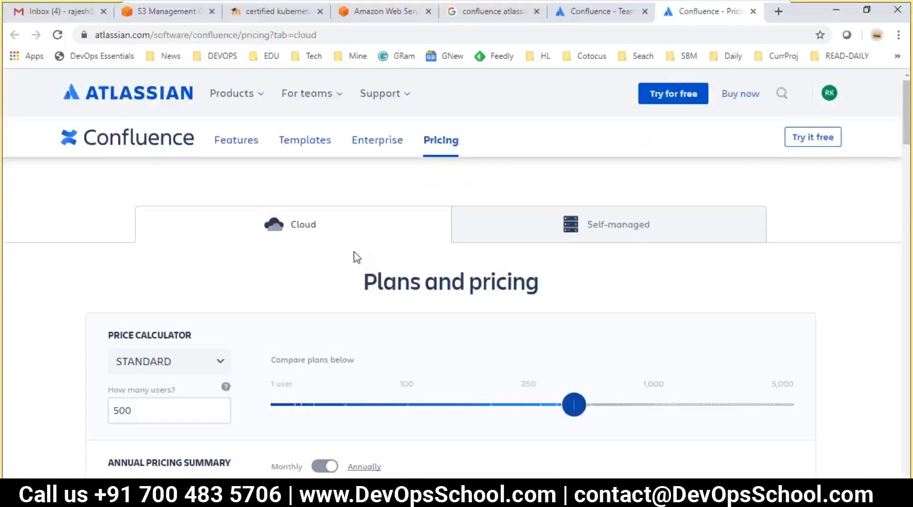
- Return to the Confluence course outline in VS Code at empty line 19
{"action": "key", "text": "alt+Tab"}
{"action": "left_click", "coordinate": [306, 265]}
{"action": "scroll", "coordinate": [310, 264], "scroll_direction": "up", "scroll_amount": 2}
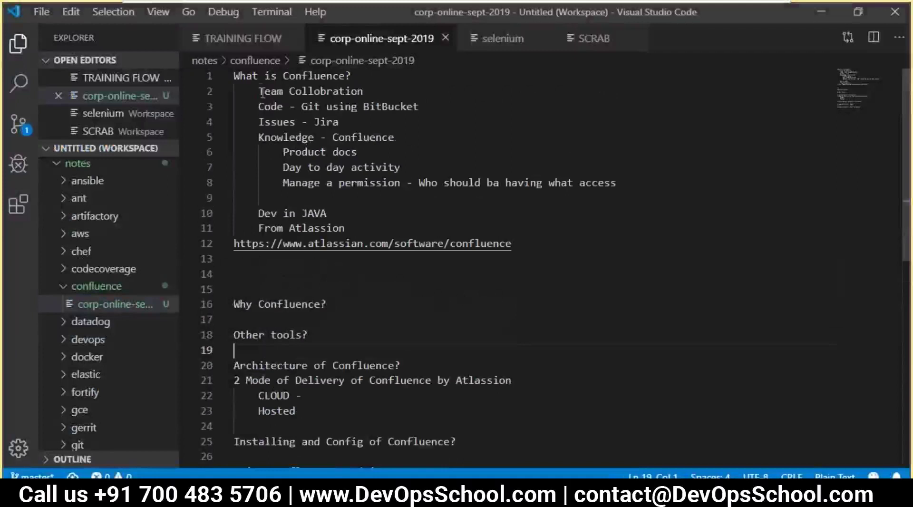
- Select the What is Confluence? overview lines, then insert a blank line after 'Why Confluence?'
{"action": "left_click_drag", "start_coordinate": [246, 75], "coordinate": [420, 211]}
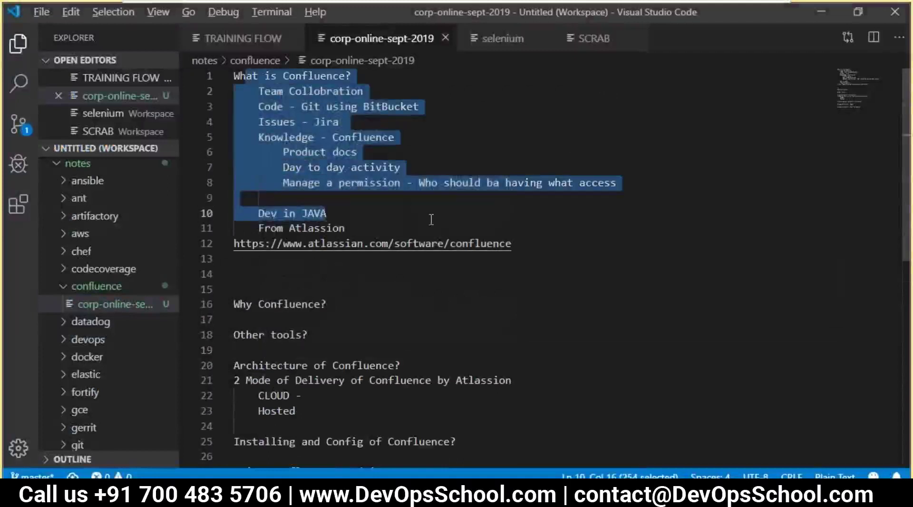
{"action": "left_click", "coordinate": [334, 307]}
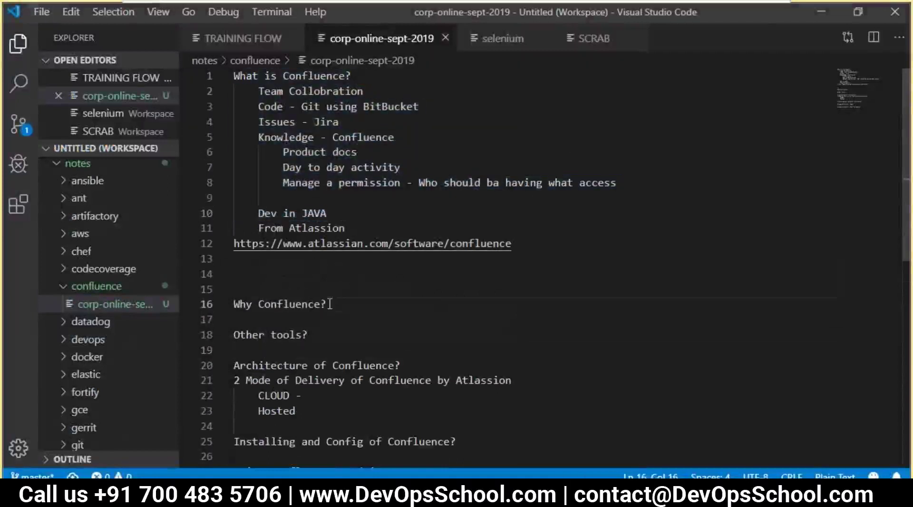
{"action": "key", "text": "Return"}
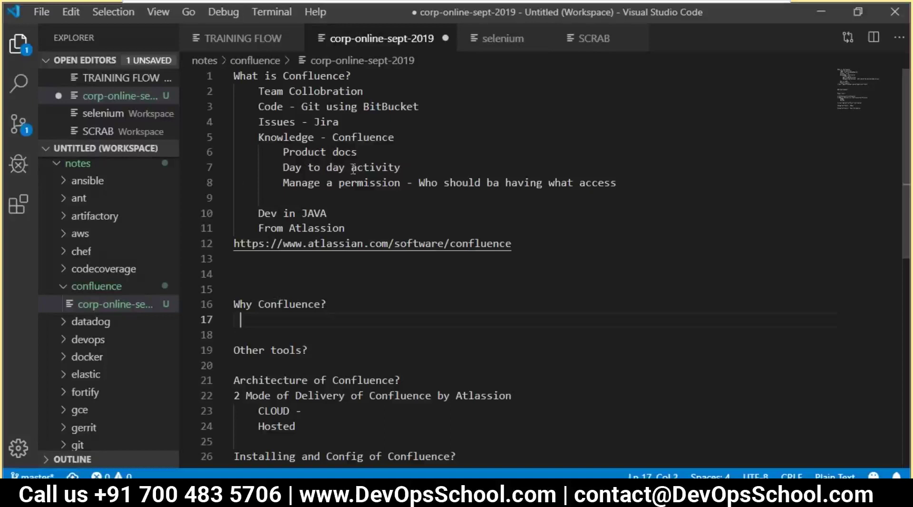
- Go over the Knowledge - Confluence items, from Product docs to the permission access line
{"action": "double_click", "coordinate": [329, 152]}
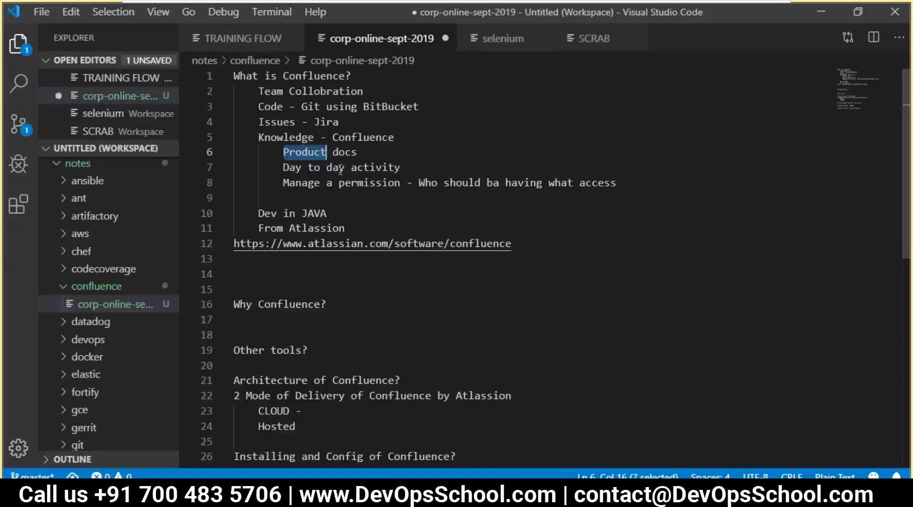
{"action": "left_click", "coordinate": [304, 138]}
{"action": "left_click", "coordinate": [388, 158]}
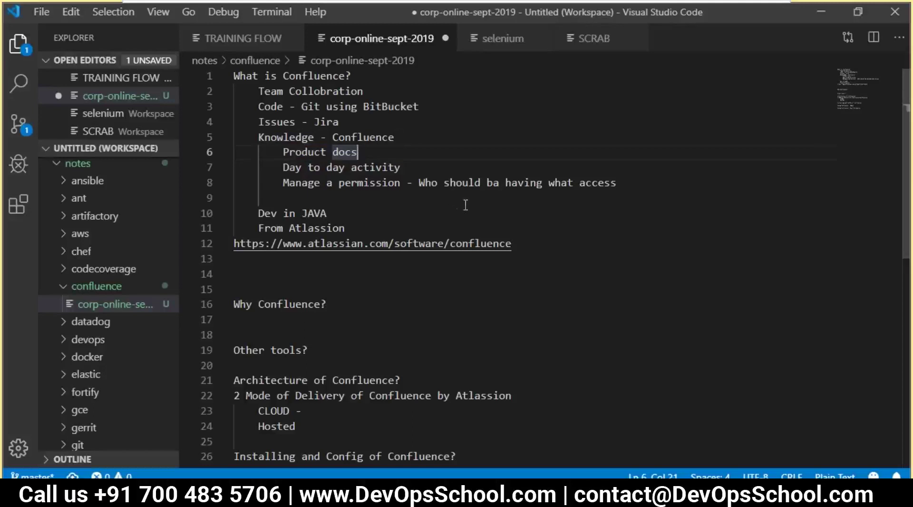
{"action": "left_click_drag", "start_coordinate": [450, 183], "coordinate": [617, 189]}
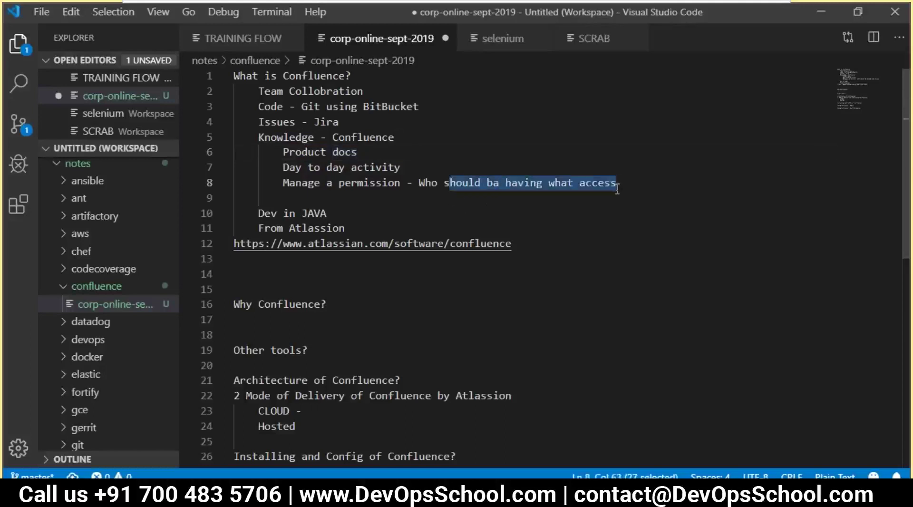
{"action": "left_click", "coordinate": [636, 184]}
- Add a new 'Enterprice friends' point below the permission line
{"action": "key", "text": "Return"}
{"action": "type", "text": "En"}
{"action": "key", "text": "BackSpace"}
{"action": "key", "text": "BackSpace"}
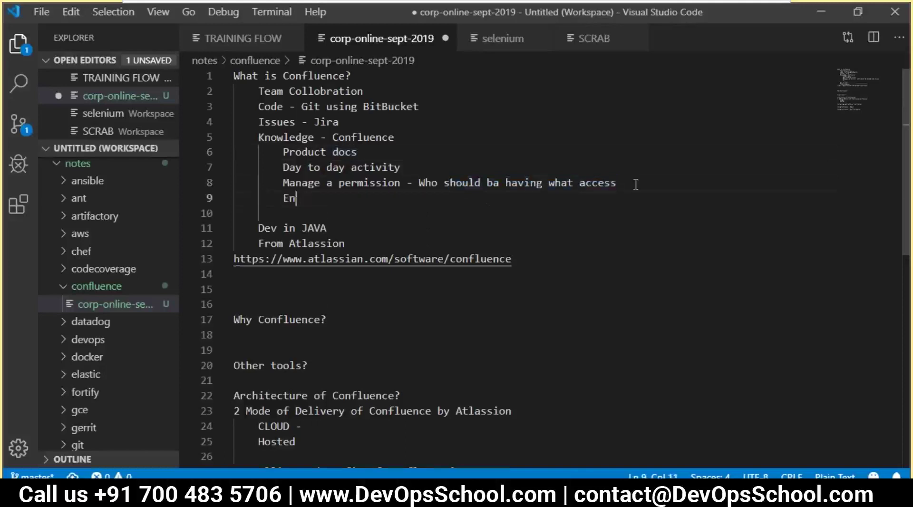
{"action": "type", "text": "terprice"}
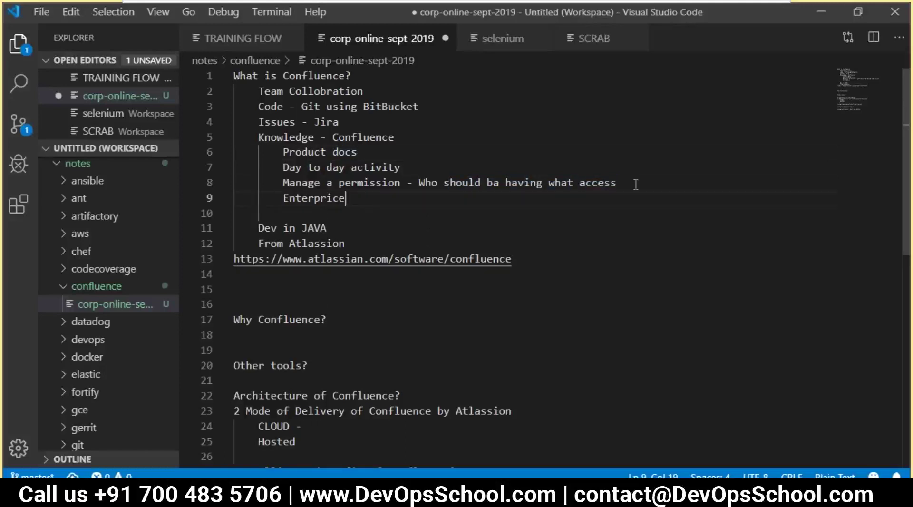
{"action": "type", "text": " friends"}
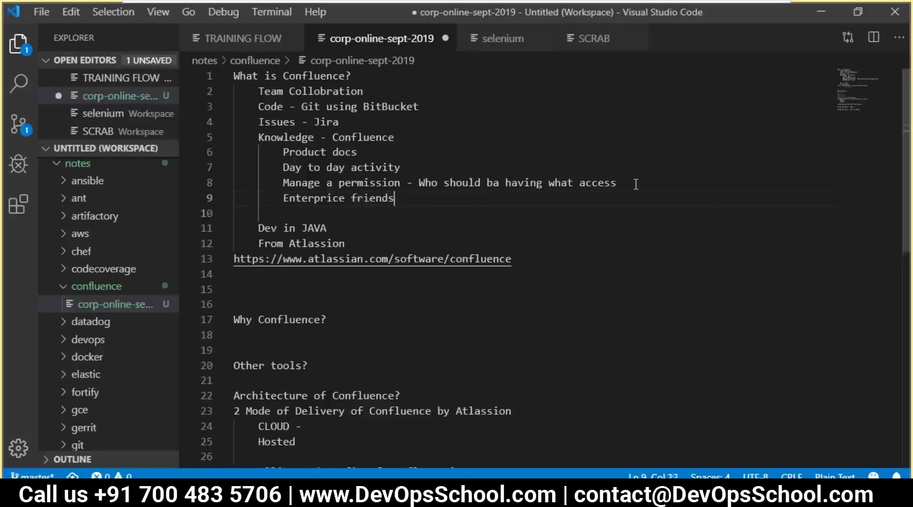
- List indented sub-points Multiple Projects, Multile users and their permission, and Roles
{"action": "key", "text": "Return"}
{"action": "key", "text": "Tab"}
{"action": "type", "text": "-- "}
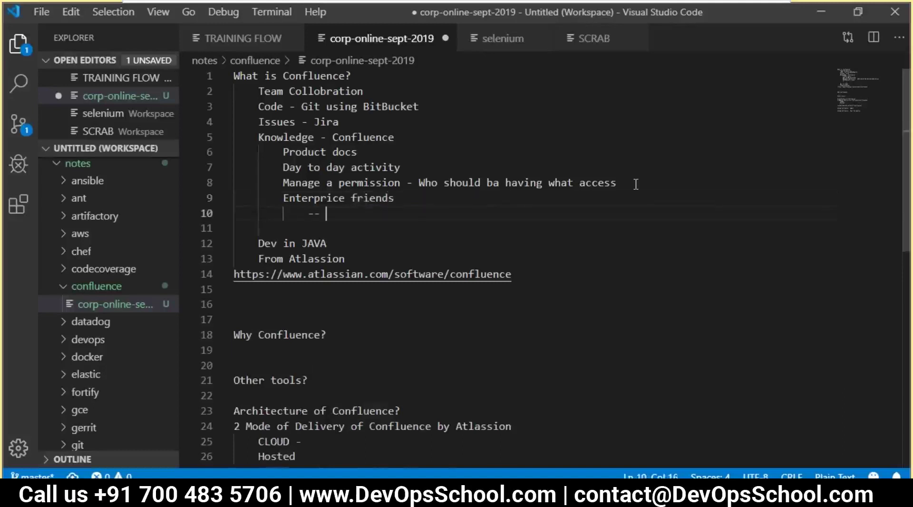
{"action": "type", "text": "Dop"}
{"action": "key", "text": "BackSpace"}
{"action": "key", "text": "BackSpace"}
{"action": "type", "text": "ultiple Pr"}
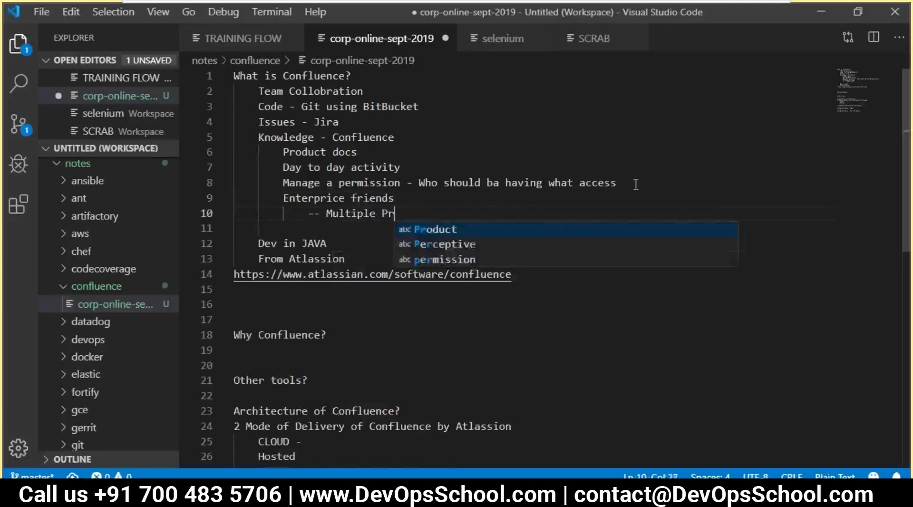
{"action": "type", "text": "ojects"}
{"action": "key", "text": "Return"}
{"action": "type", "text": "-"}
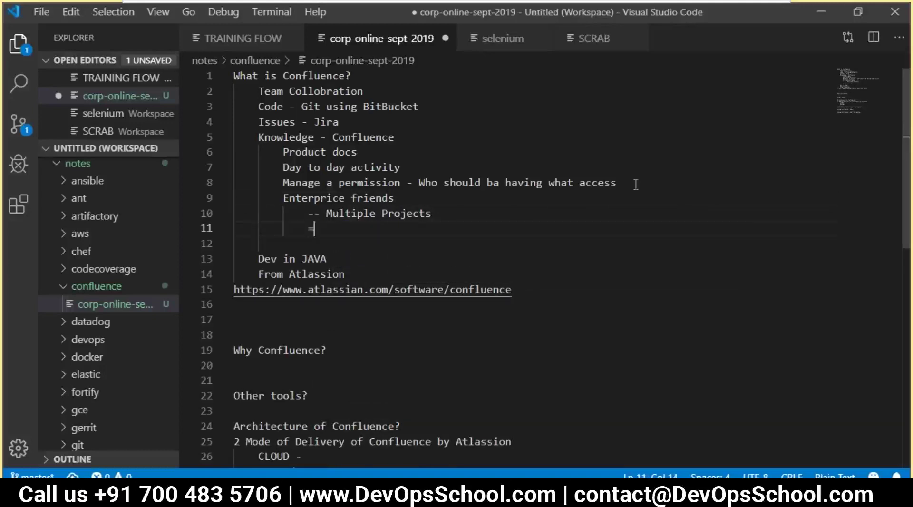
{"action": "type", "text": "- Multil"}
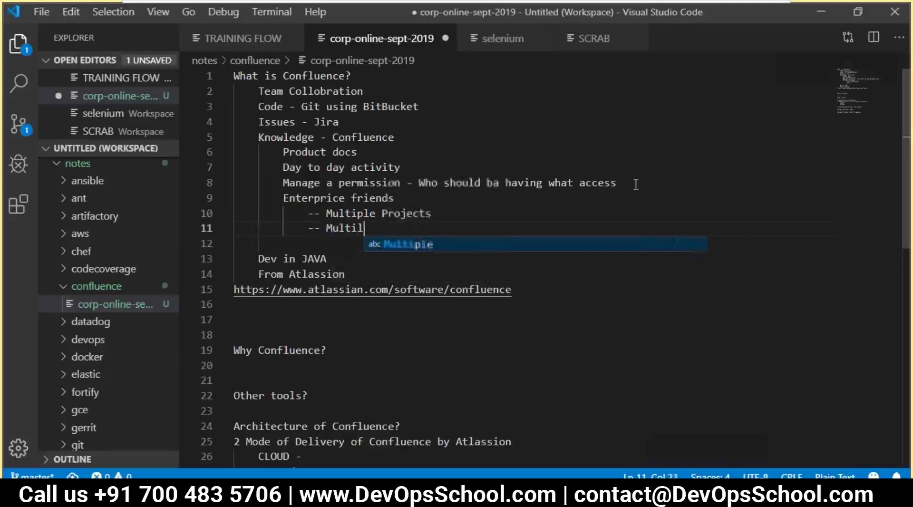
{"action": "type", "text": "e users and "}
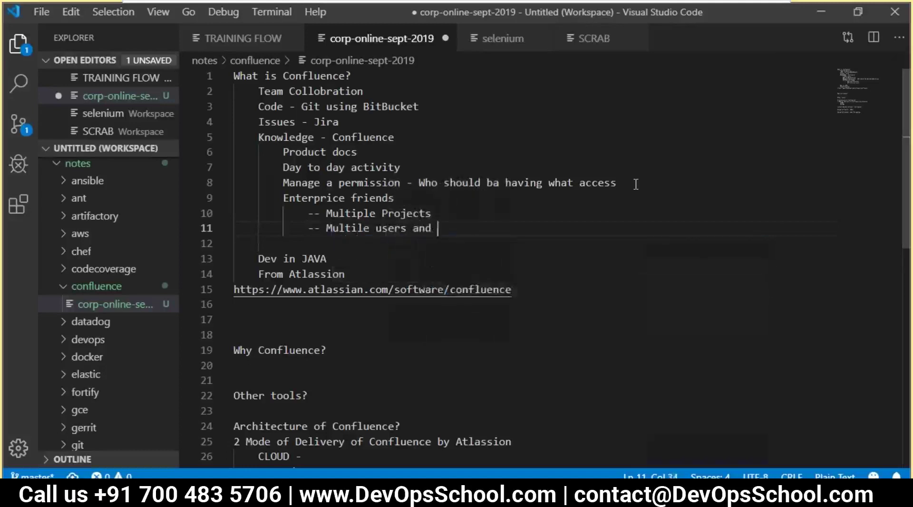
{"action": "type", "text": "their"}
{"action": "type", "text": " pass"}
{"action": "type", "text": "ermission"}
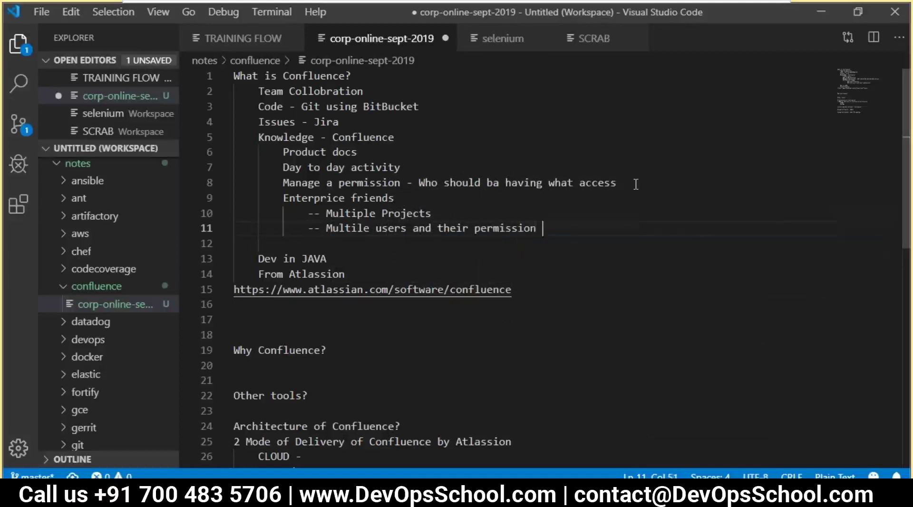
{"action": "key", "text": "Return"}
{"action": "key", "text": "Return"}
{"action": "type", "text": "- "}
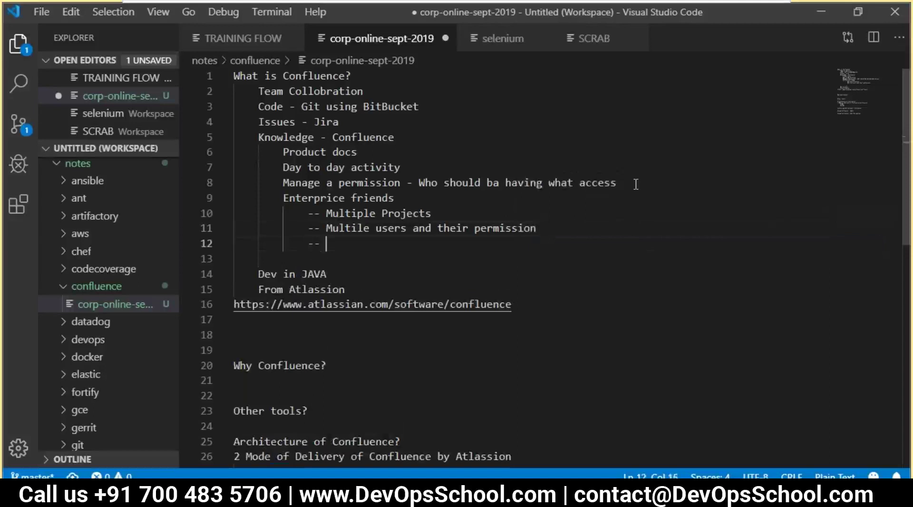
{"action": "type", "text": "Roles"}
{"action": "key", "text": "Return"}
{"action": "type", "text": "- Ldap"}
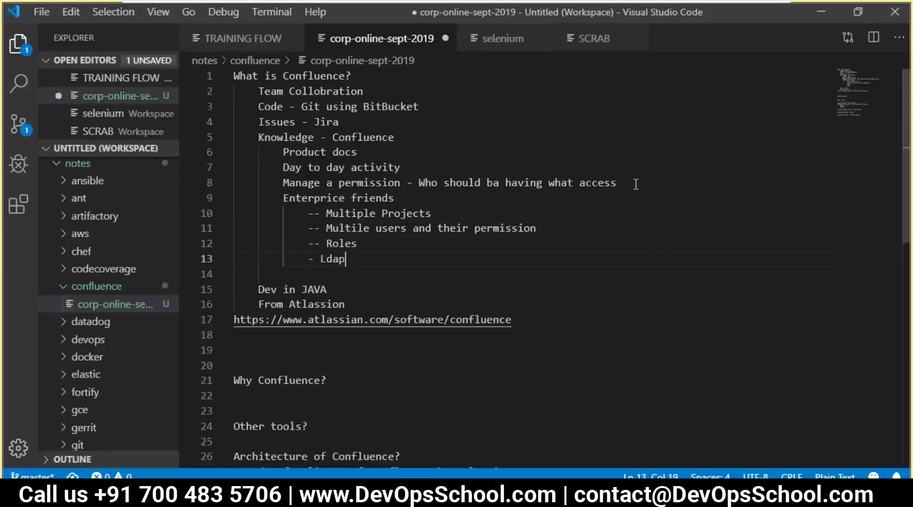
- Select and check the new Enterprice friends lines, then switch to the Confluence pricing page
{"action": "left_click_drag", "start_coordinate": [537, 228], "coordinate": [462, 228]}
{"action": "left_click_drag", "start_coordinate": [345, 259], "coordinate": [288, 182]}
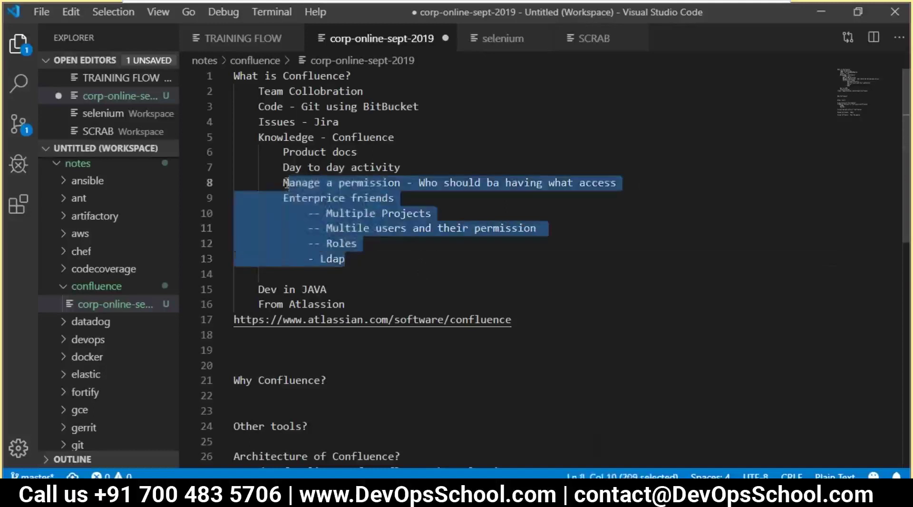
{"action": "left_click", "coordinate": [353, 209]}
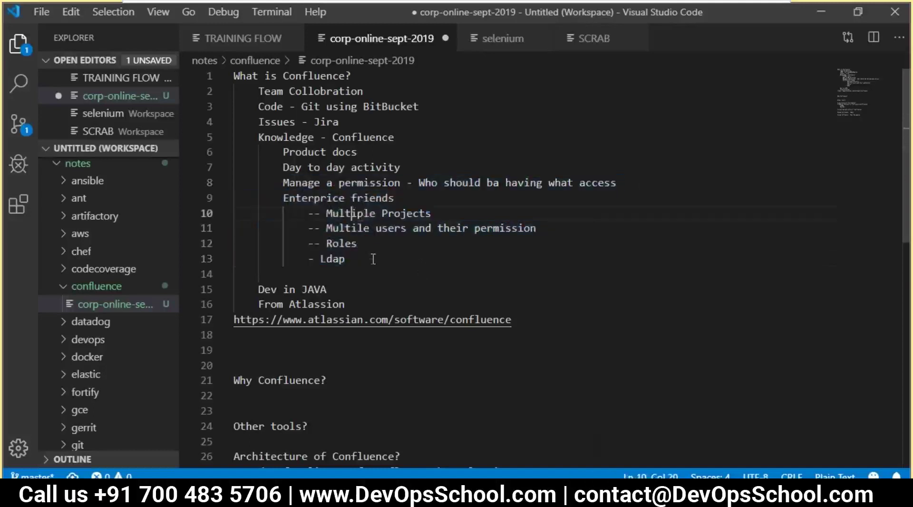
{"action": "scroll", "coordinate": [374, 259], "scroll_direction": "down", "scroll_amount": 3}
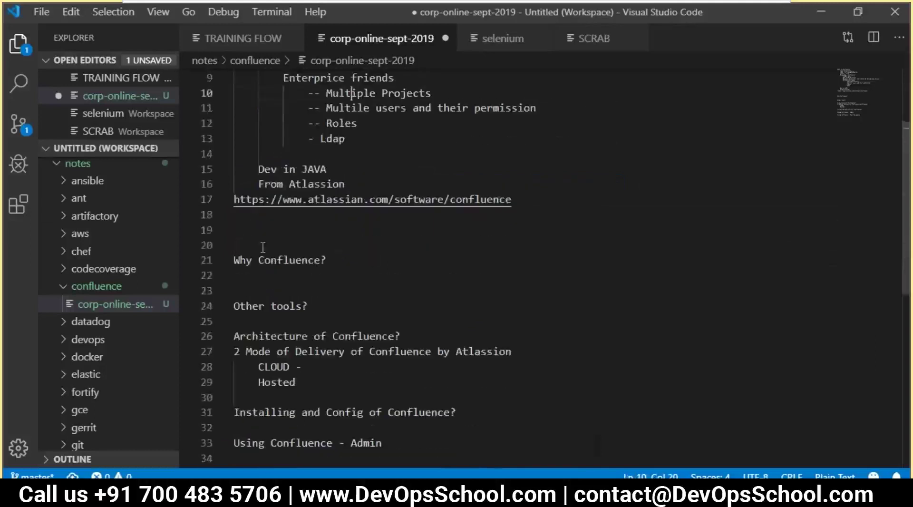
{"action": "left_click_drag", "start_coordinate": [327, 260], "coordinate": [235, 260]}
{"action": "key", "text": "alt+Tab"}
- Scroll the Confluence product overview page down to the Trusted by section
{"action": "left_click", "coordinate": [584, 13]}
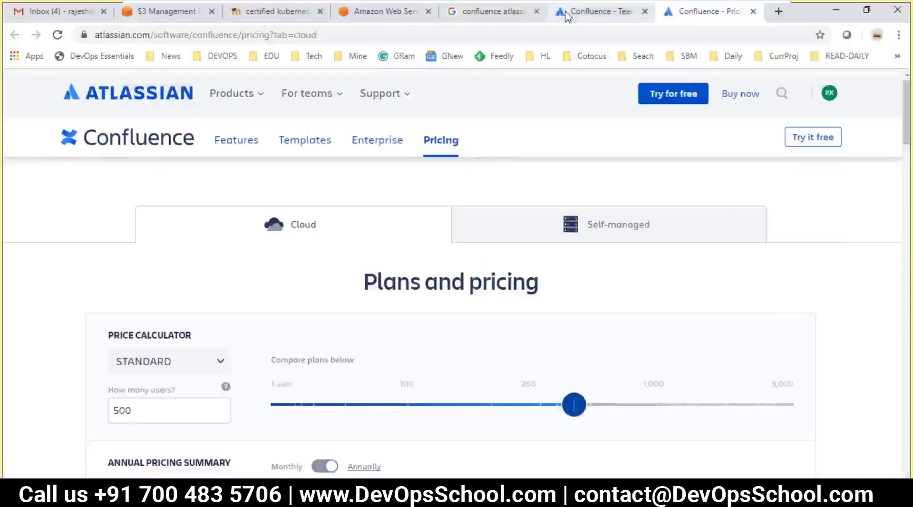
{"action": "scroll", "coordinate": [343, 320], "scroll_direction": "down", "scroll_amount": 10}
{"action": "scroll", "coordinate": [348, 331], "scroll_direction": "down", "scroll_amount": 5}
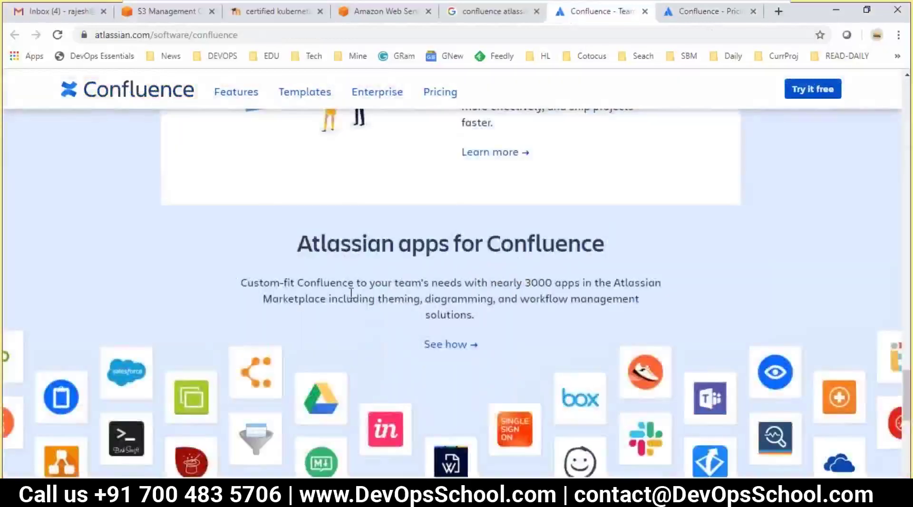
{"action": "scroll", "coordinate": [305, 341], "scroll_direction": "down", "scroll_amount": 1}
{"action": "scroll", "coordinate": [319, 342], "scroll_direction": "up", "scroll_amount": 3}
{"action": "scroll", "coordinate": [318, 342], "scroll_direction": "down", "scroll_amount": 4}
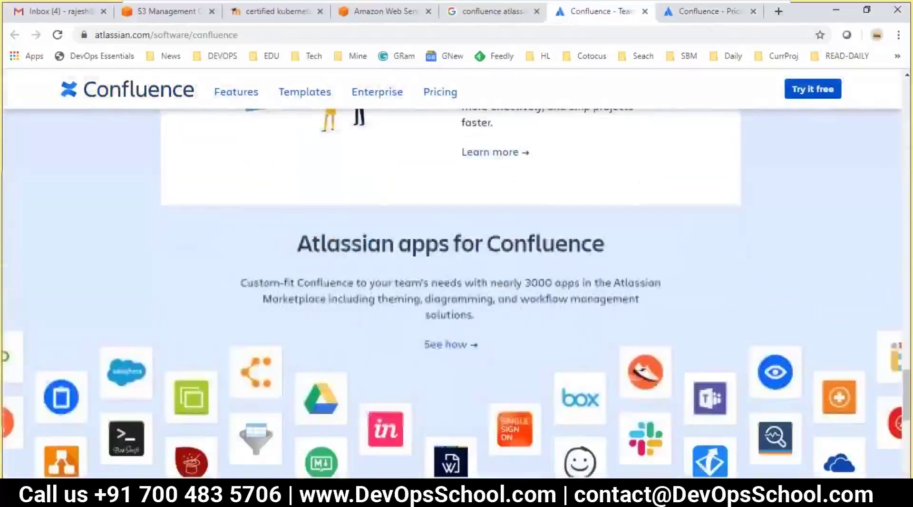
{"action": "scroll", "coordinate": [380, 285], "scroll_direction": "down", "scroll_amount": 2}
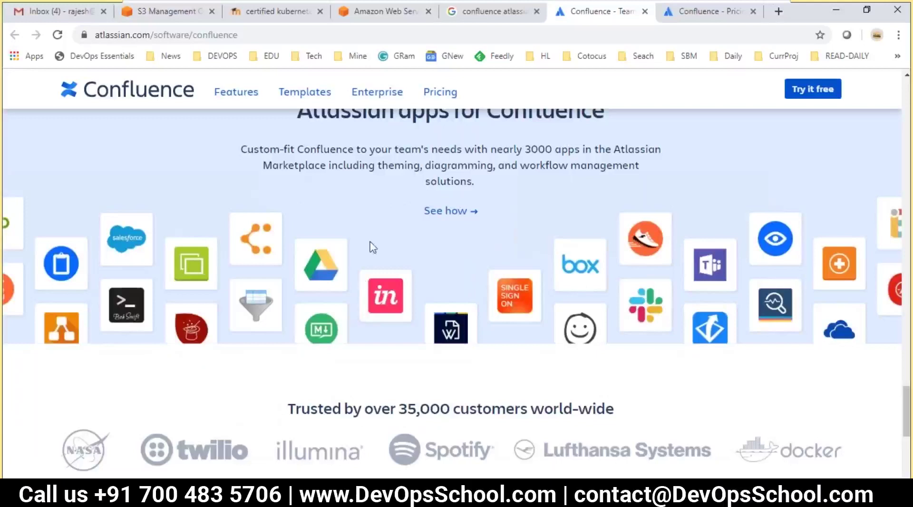
{"action": "scroll", "coordinate": [375, 252], "scroll_direction": "down", "scroll_amount": 3}
{"action": "scroll", "coordinate": [333, 252], "scroll_direction": "down", "scroll_amount": 5}
{"action": "scroll", "coordinate": [276, 247], "scroll_direction": "up", "scroll_amount": 5}
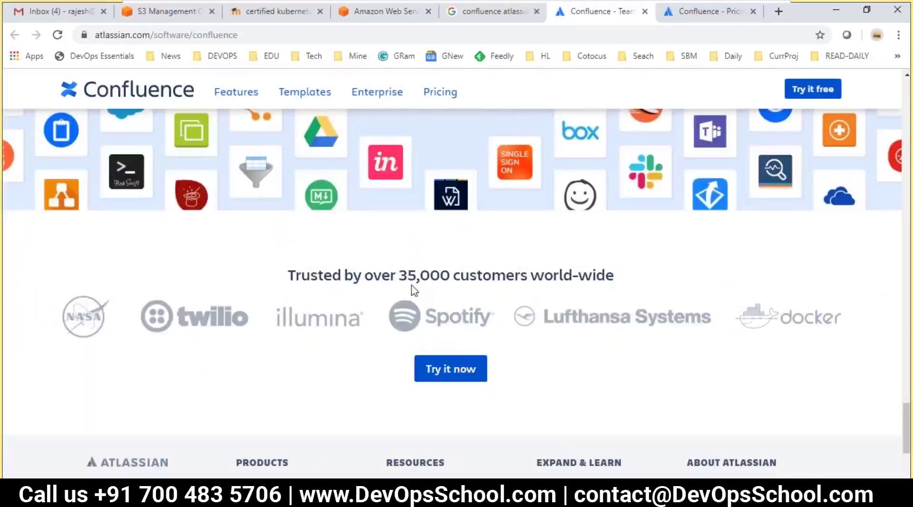
- Highlight the 35,000-customer figure, then return to the course notes
{"action": "left_click_drag", "start_coordinate": [399, 274], "coordinate": [449, 280]}
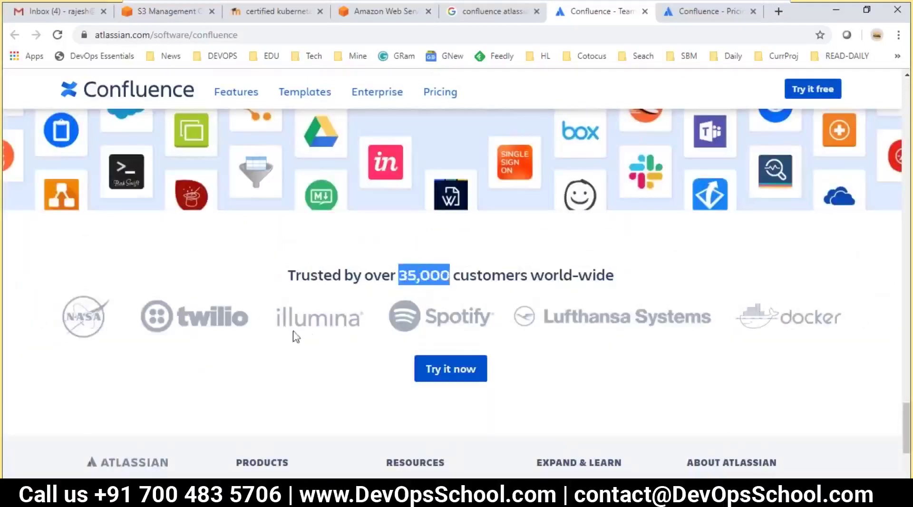
{"action": "scroll", "coordinate": [387, 345], "scroll_direction": "down", "scroll_amount": 3}
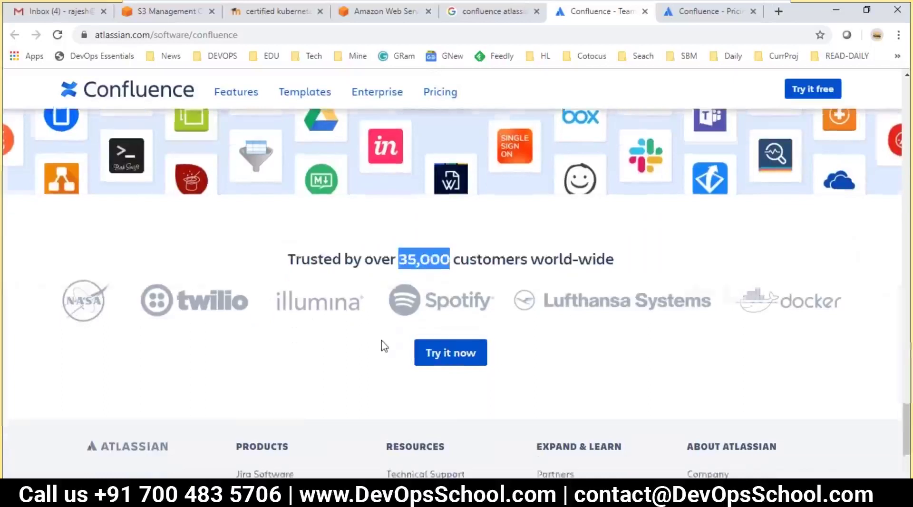
{"action": "scroll", "coordinate": [405, 326], "scroll_direction": "up", "scroll_amount": 15}
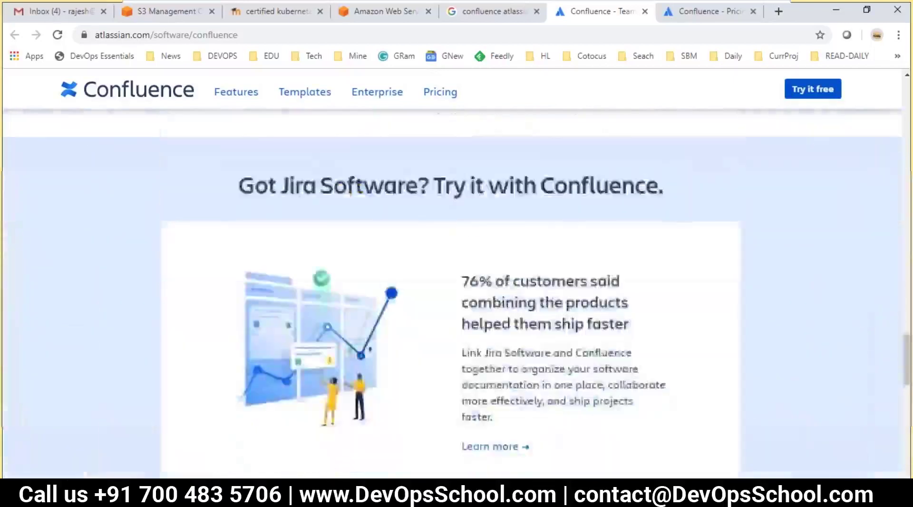
{"action": "key", "text": "alt+Tab"}
- Underline the Other tools? heading with a row of = signs and save the file
{"action": "left_click", "coordinate": [329, 306]}
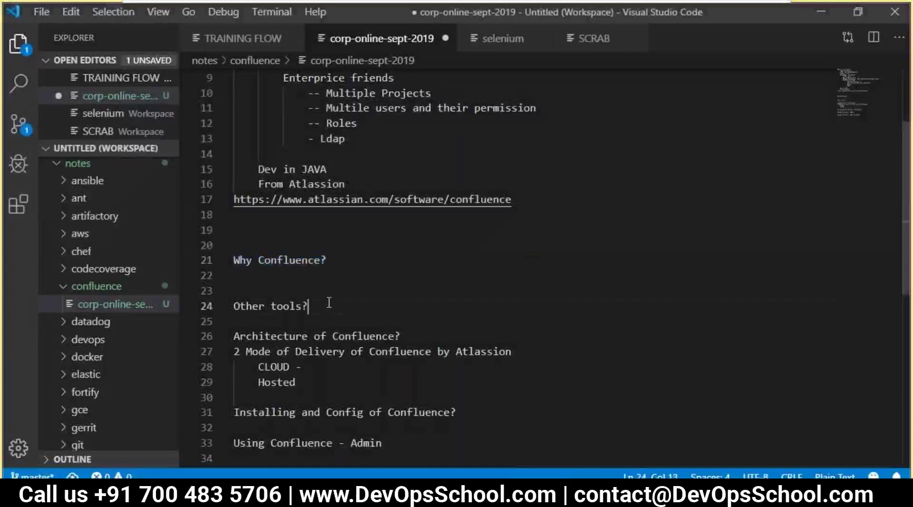
{"action": "left_click_drag", "start_coordinate": [242, 295], "coordinate": [333, 306]}
{"action": "left_click", "coordinate": [335, 308]}
{"action": "key", "text": "Return"}
{"action": "type", "text": "=========================="}
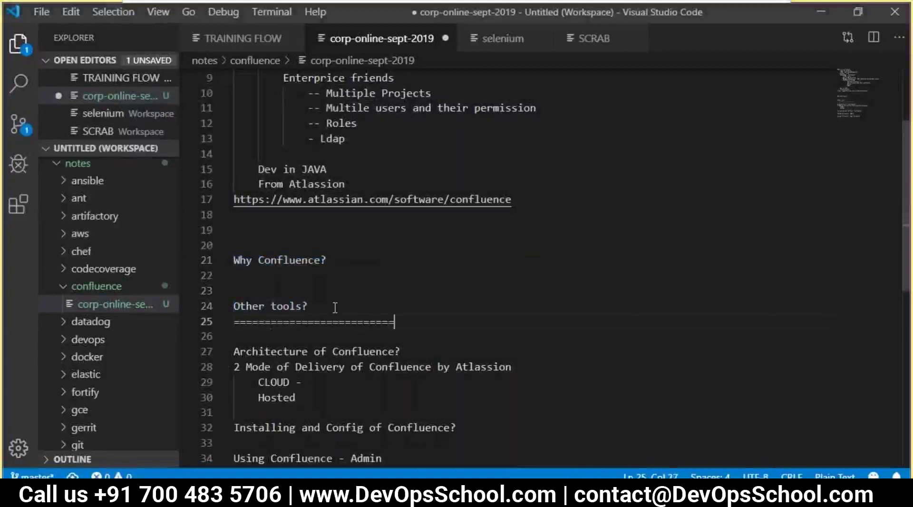
{"action": "key", "text": "Return"}
{"action": "key", "text": "ctrl+s"}
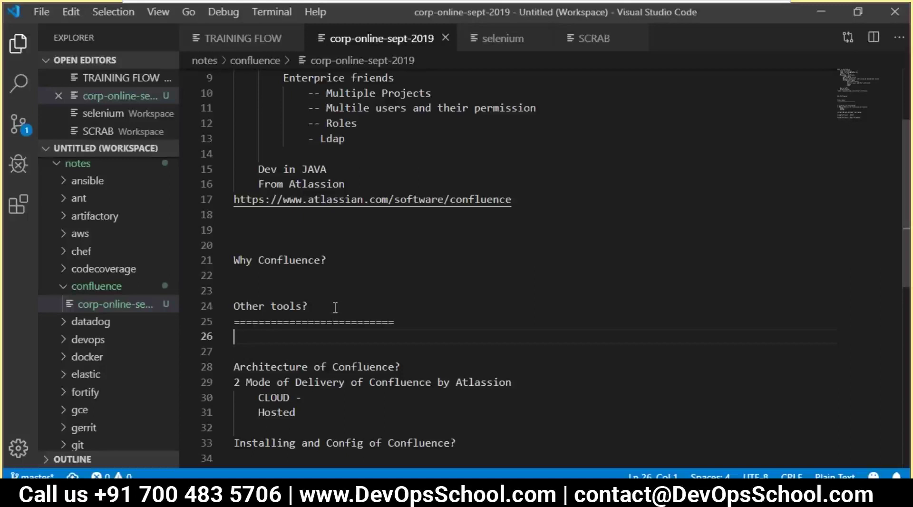
- Add a '-' Docmentum entry beneath the Other tools? underline
{"action": "type", "text": "Docmentum"}
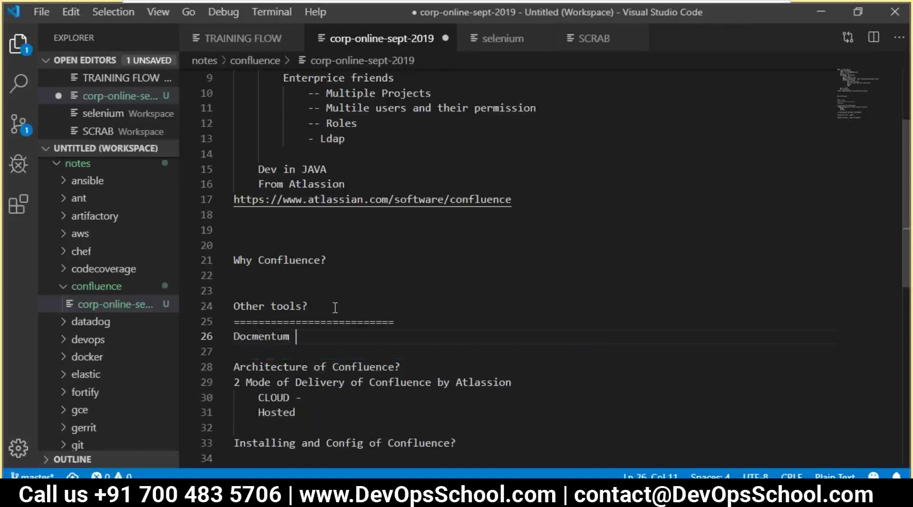
{"action": "key", "text": "Return"}
{"action": "key", "text": "Up"}
{"action": "type", "text": "-"}
{"action": "key", "text": "Down"}
{"action": "key", "text": "Down"}
{"action": "key", "text": "BackSpace"}
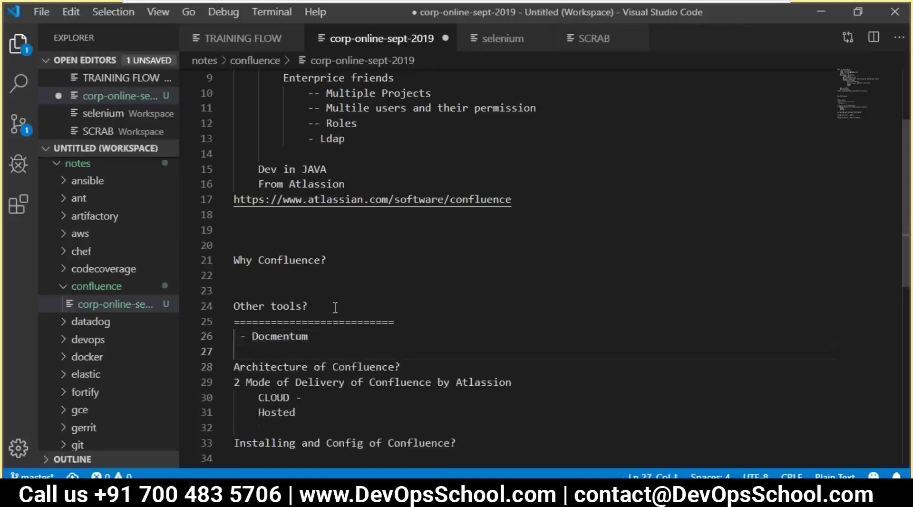
{"action": "key", "text": "BackSpace"}
{"action": "key", "text": "BackSpace"}
{"action": "key", "text": "Return"}
{"action": "key", "text": "BackSpace"}
{"action": "key", "text": "BackSpace"}
- Add '- Sharepoint' below Docmentum and select the word Confluence in the title
{"action": "key", "text": "Return"}
{"action": "key", "text": "BackSpace"}
{"action": "key", "text": "BackSpace"}
{"action": "key", "text": "Return"}
{"action": "type", "text": "- Sharepoint"}
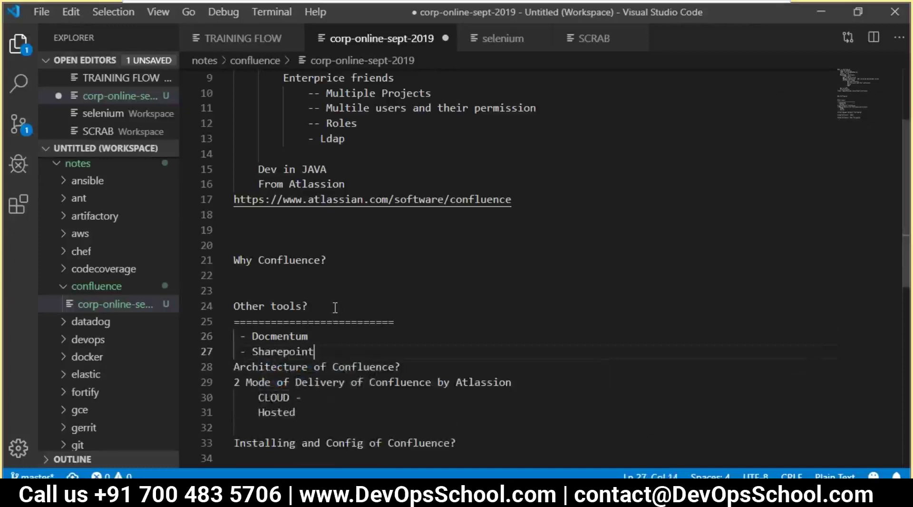
{"action": "key", "text": "Return"}
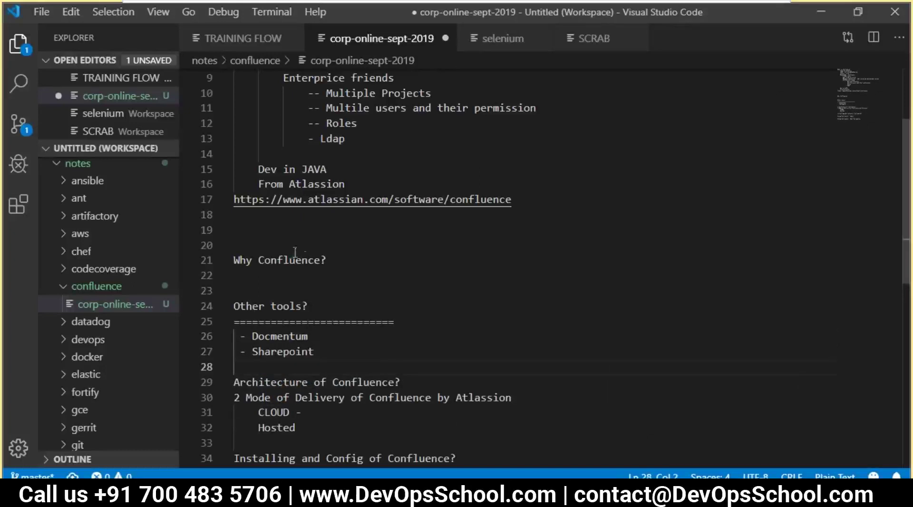
{"action": "scroll", "coordinate": [320, 235], "scroll_direction": "up", "scroll_amount": 3}
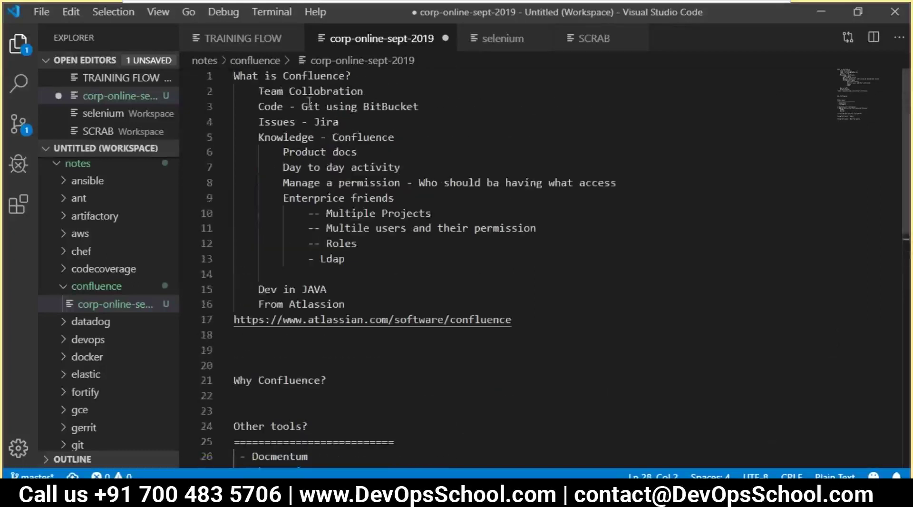
{"action": "double_click", "coordinate": [307, 75]}
- Check Chrome's suggestions for 'Confluence vs' in a new tab, then return to the notes
{"action": "key", "text": "alt+Tab"}
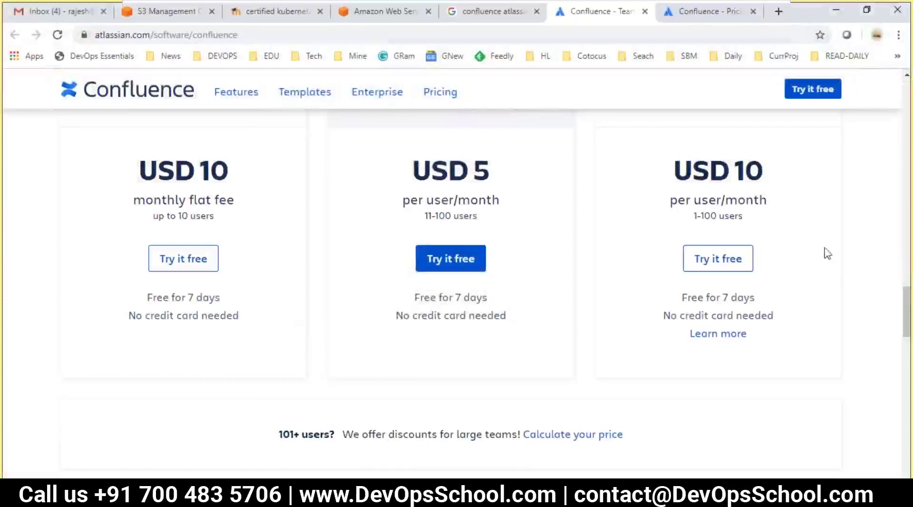
{"action": "key", "text": "ctrl+t"}
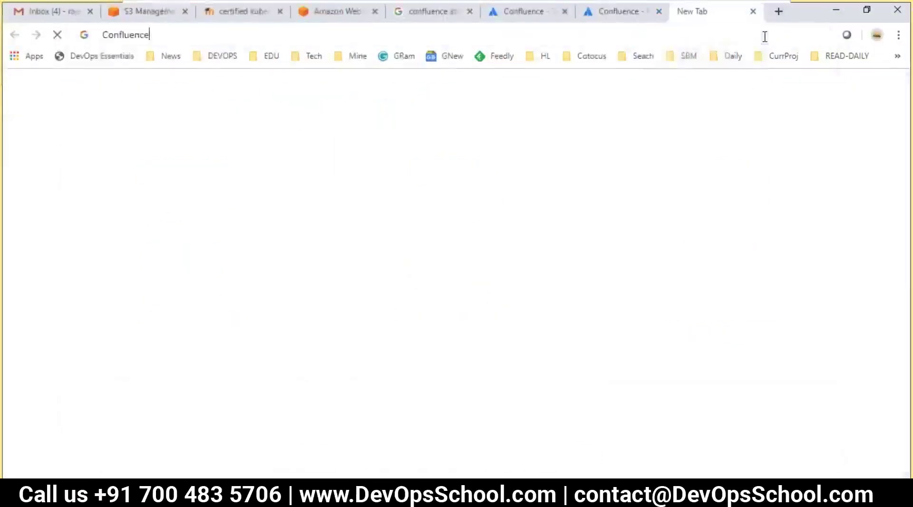
{"action": "type", "text": "Confluence vs"}
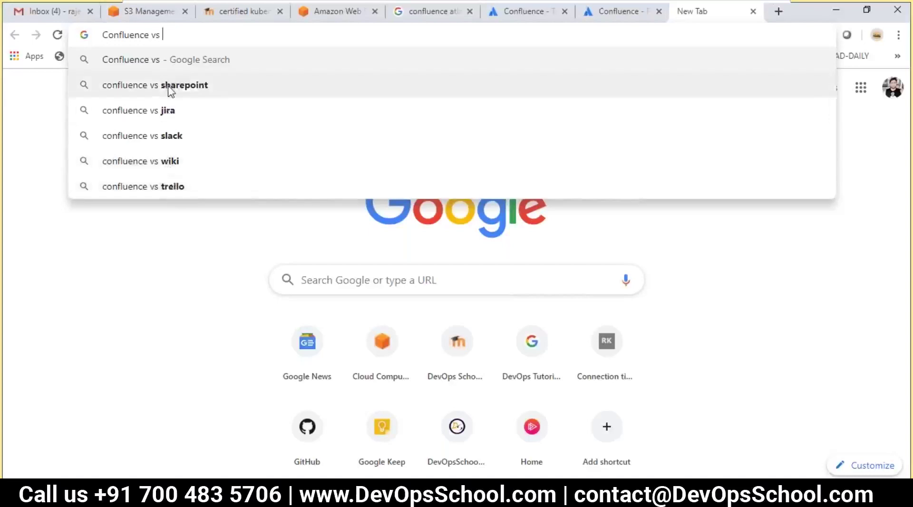
{"action": "key", "text": "alt+Tab"}
{"action": "left_click", "coordinate": [326, 375]}
{"action": "scroll", "coordinate": [325, 369], "scroll_direction": "down", "scroll_amount": 1}
{"action": "scroll", "coordinate": [315, 326], "scroll_direction": "up", "scroll_amount": 1}
{"action": "scroll", "coordinate": [328, 285], "scroll_direction": "down", "scroll_amount": 4}
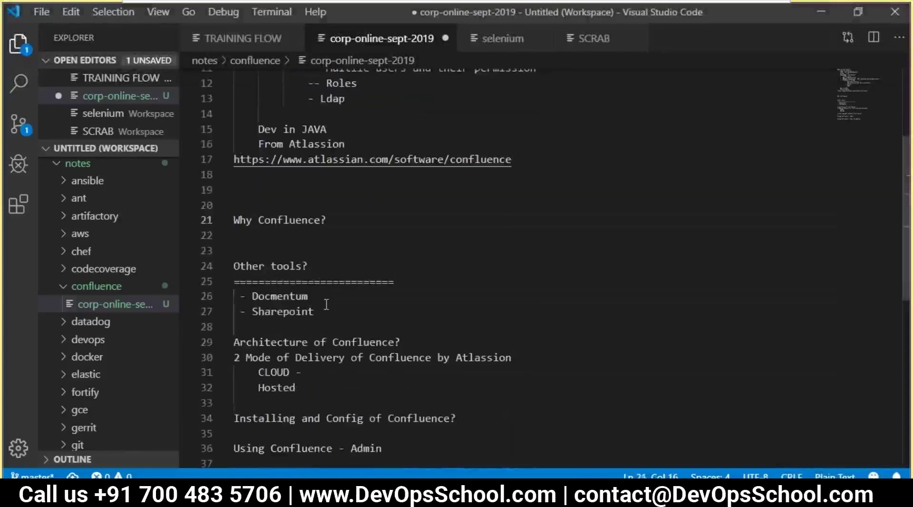
- Add '- Wiki' on a new line after the Sharepoint entry
{"action": "left_click", "coordinate": [326, 302]}
{"action": "left_click", "coordinate": [326, 312]}
{"action": "key", "text": "Return"}
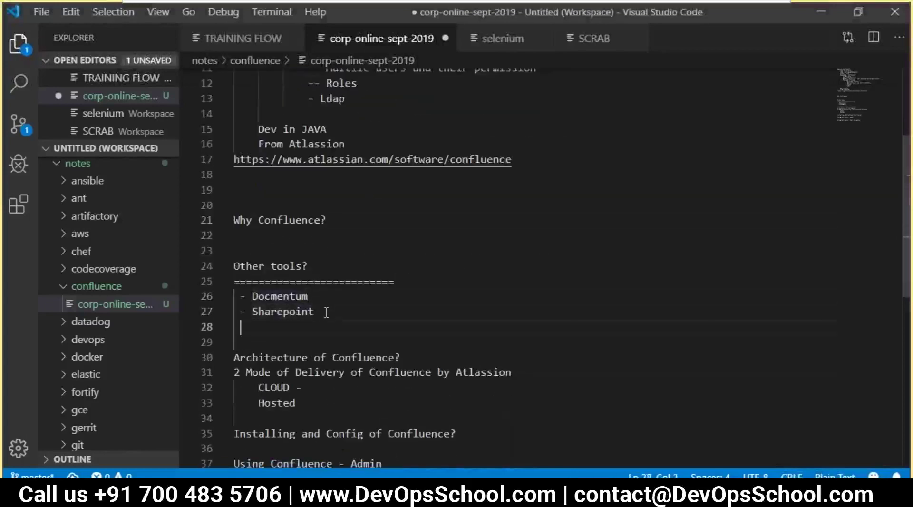
{"action": "key", "text": "BackSpace"}
{"action": "type", "text": "- Wiki"}
- Review the Other tools? section and place the caret on the Hosted line
{"action": "left_click_drag", "start_coordinate": [277, 327], "coordinate": [233, 261]}
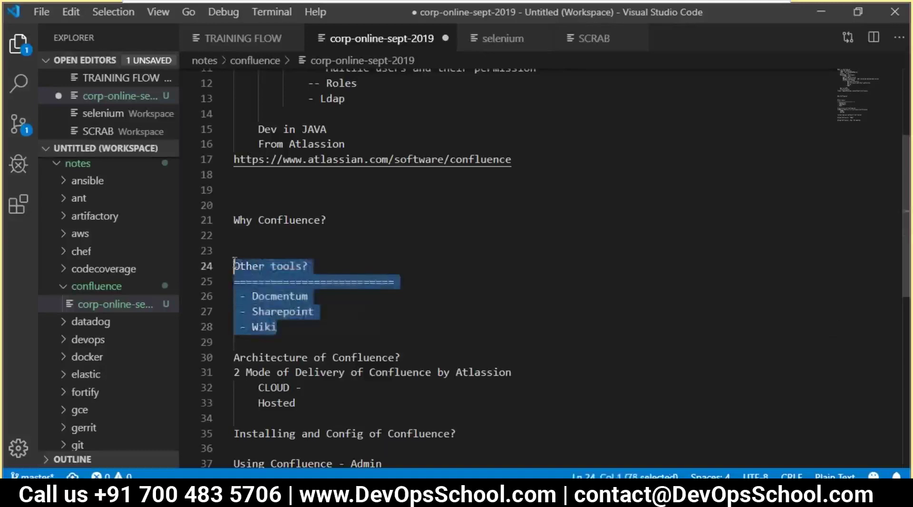
{"action": "left_click", "coordinate": [315, 296]}
{"action": "scroll", "coordinate": [346, 313], "scroll_direction": "down", "scroll_amount": 2}
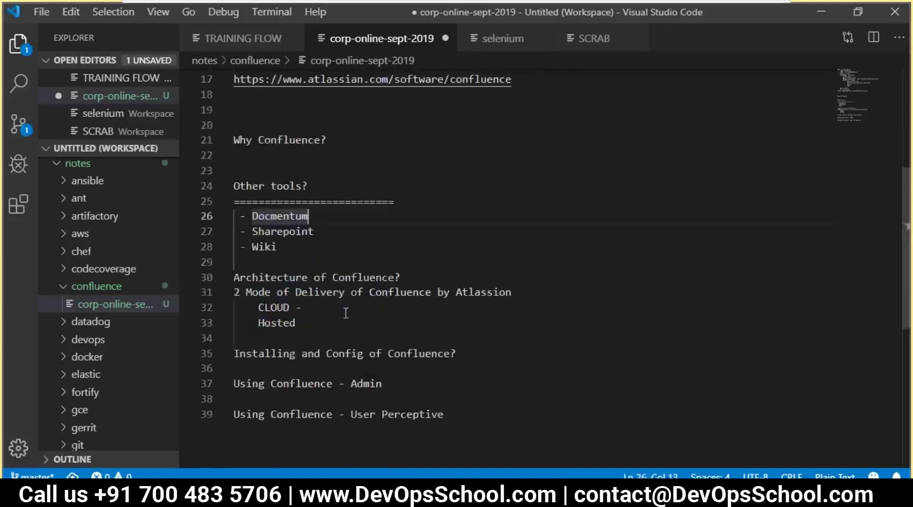
{"action": "left_click", "coordinate": [350, 305]}
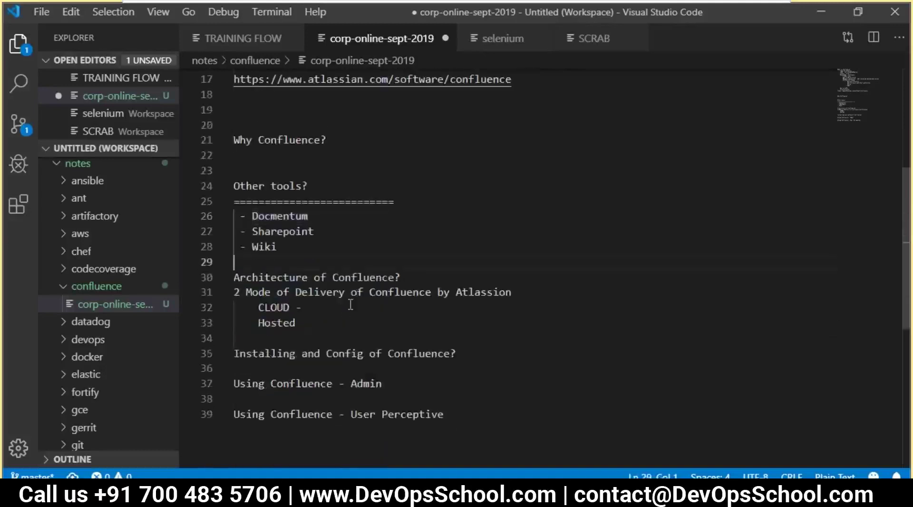
{"action": "left_click", "coordinate": [309, 327]}
- Underline Hosted with a row of = signs and append '- 30 Days Trial' to it
{"action": "left_click", "coordinate": [277, 327]}
{"action": "double_click", "coordinate": [277, 327]}
{"action": "left_click", "coordinate": [302, 328]}
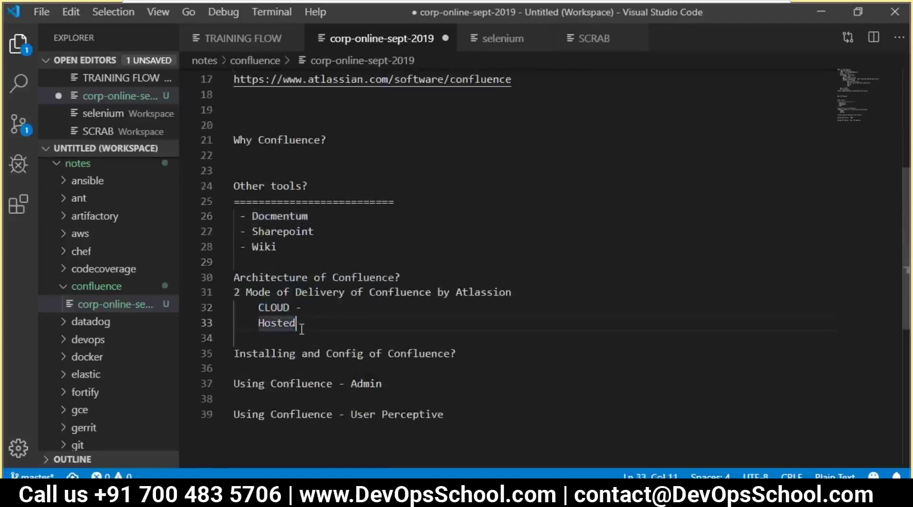
{"action": "key", "text": "Return"}
{"action": "type", "text": "="}
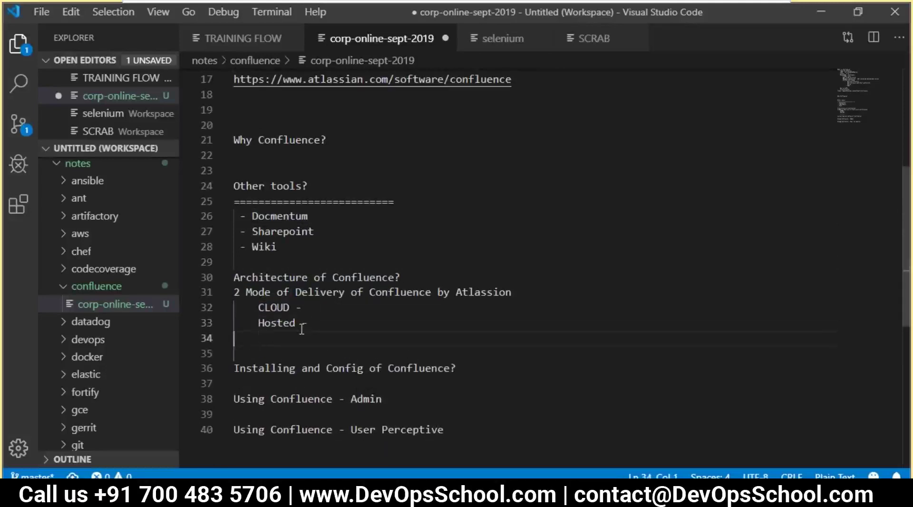
{"action": "type", "text": "=============================="}
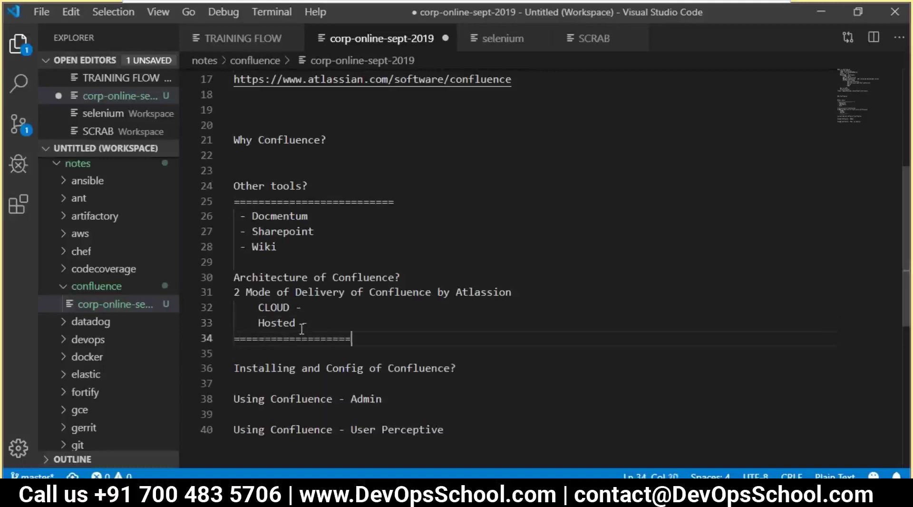
{"action": "left_click", "coordinate": [342, 329]}
{"action": "type", "text": "-"}
{"action": "type", "text": " 30 Days Tr"}
{"action": "type", "text": "ie"}
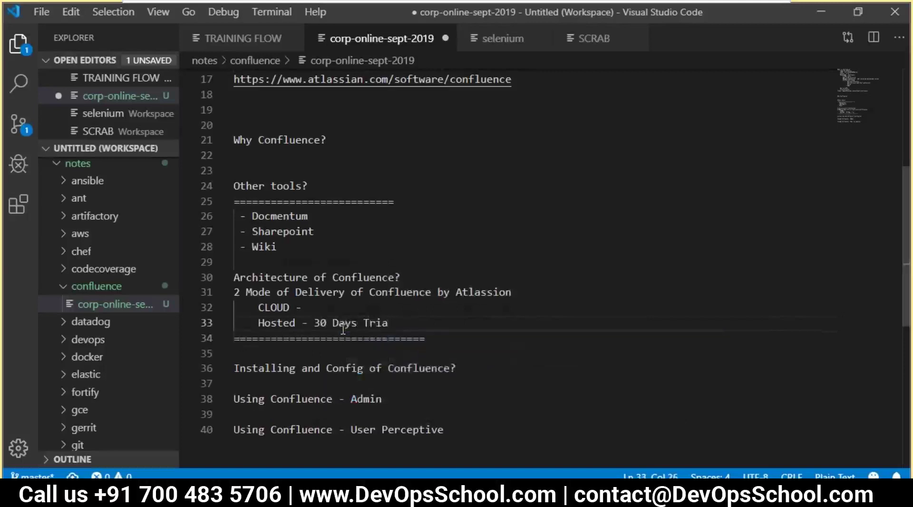
- Append '7 Days - 30 Days' to the CLOUD line, then bring up Confluence pricing in Chrome
{"action": "left_click", "coordinate": [303, 318], "text": "shift"}
{"action": "left_click", "coordinate": [310, 314]}
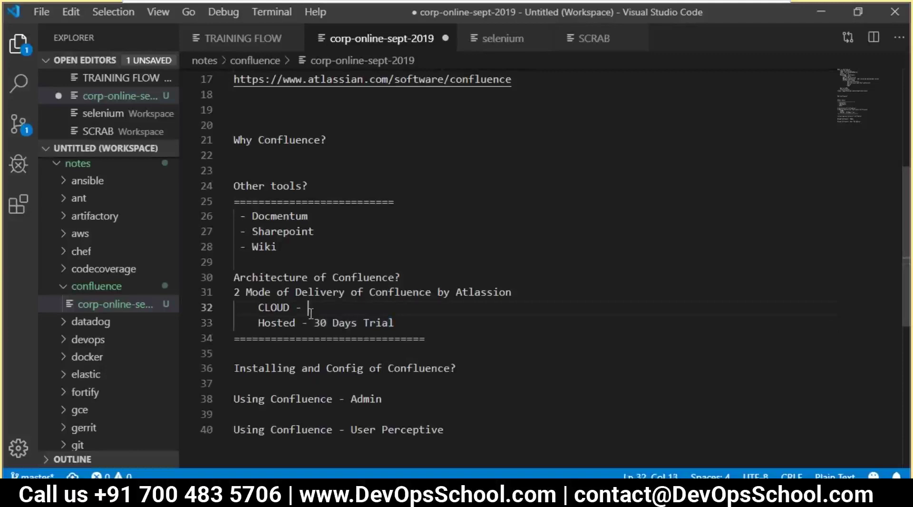
{"action": "type", "text": "7 Days - 30 Days"}
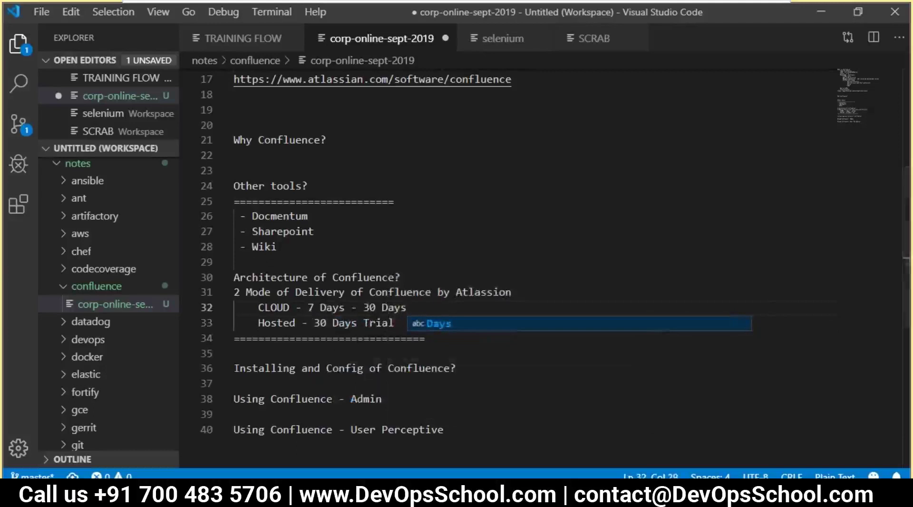
{"action": "key", "text": "alt+Tab"}
{"action": "left_click", "coordinate": [611, 18]}
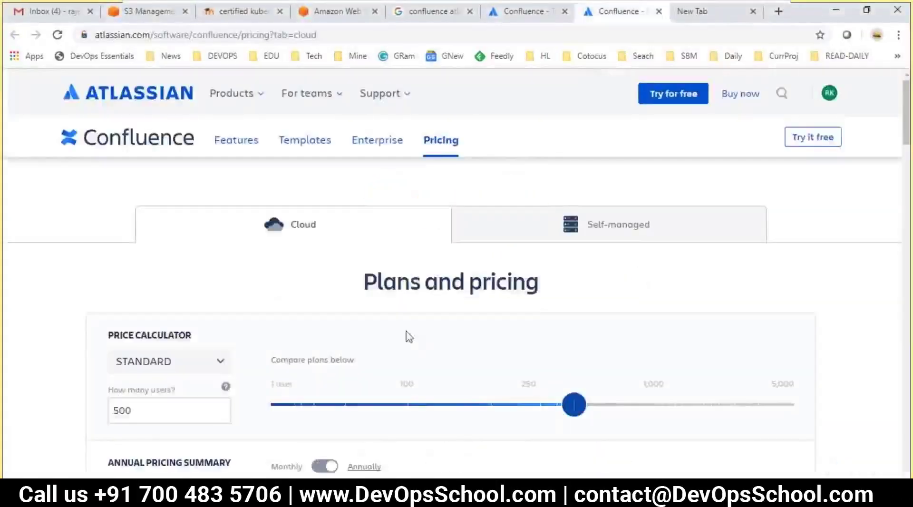
- Scroll through the Confluence product and pricing pages to the Starter, Standard and Premium plan cards
{"action": "left_click", "coordinate": [507, 17]}
{"action": "scroll", "coordinate": [464, 340], "scroll_direction": "up", "scroll_amount": 10}
{"action": "scroll", "coordinate": [399, 345], "scroll_direction": "up", "scroll_amount": 15}
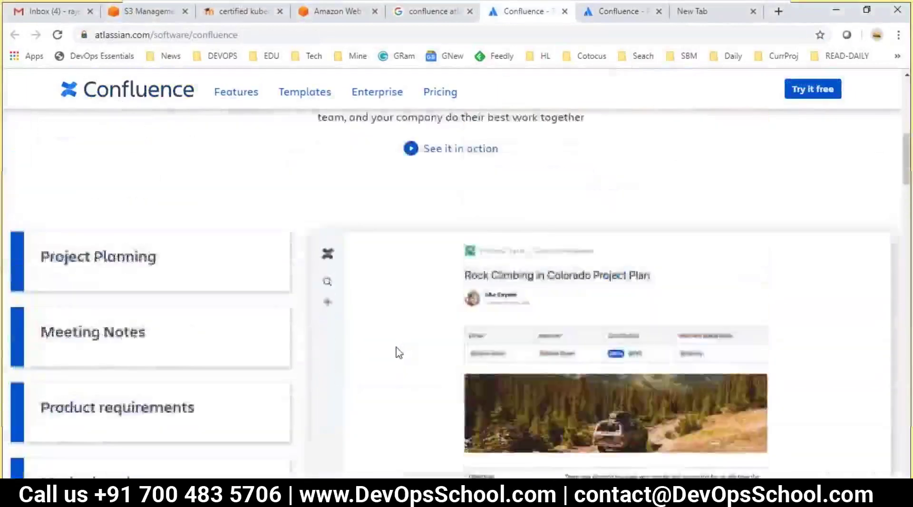
{"action": "scroll", "coordinate": [398, 353], "scroll_direction": "down", "scroll_amount": 10}
{"action": "scroll", "coordinate": [399, 353], "scroll_direction": "down", "scroll_amount": 10}
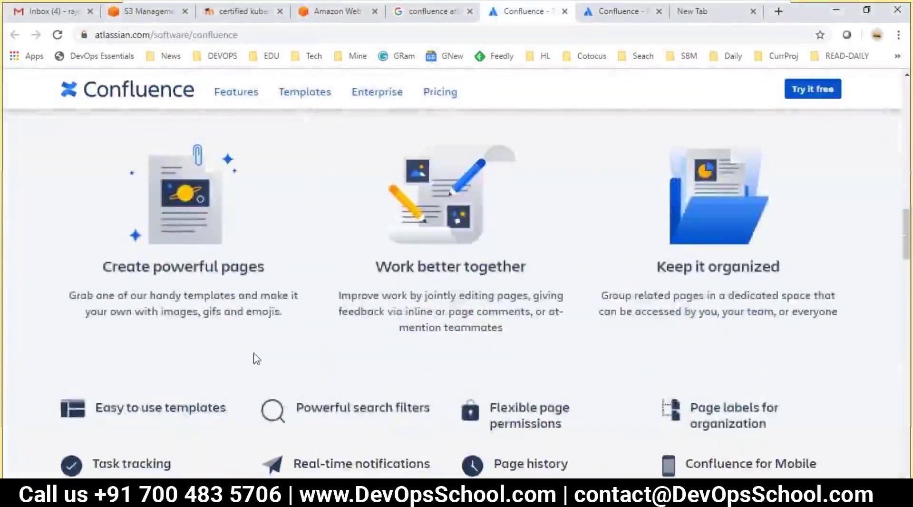
{"action": "left_click", "coordinate": [618, 11]}
{"action": "scroll", "coordinate": [276, 335], "scroll_direction": "down", "scroll_amount": 3}
{"action": "scroll", "coordinate": [269, 364], "scroll_direction": "up", "scroll_amount": 3}
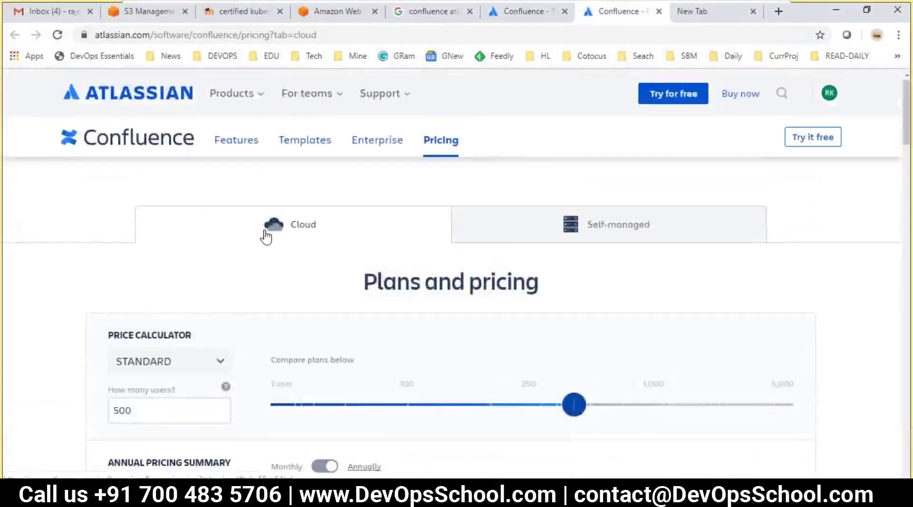
{"action": "scroll", "coordinate": [319, 357], "scroll_direction": "down", "scroll_amount": 2}
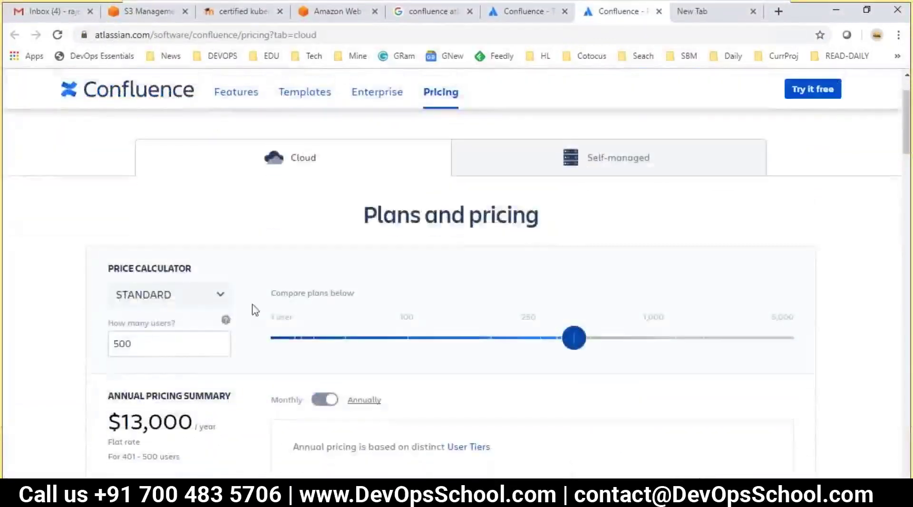
{"action": "left_click", "coordinate": [523, 11]}
{"action": "scroll", "coordinate": [371, 362], "scroll_direction": "up", "scroll_amount": 5}
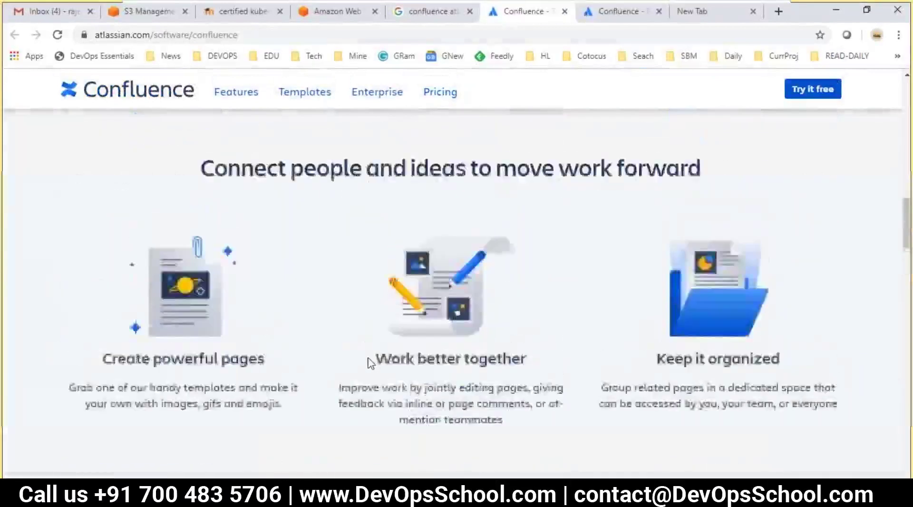
{"action": "scroll", "coordinate": [371, 362], "scroll_direction": "up", "scroll_amount": 10}
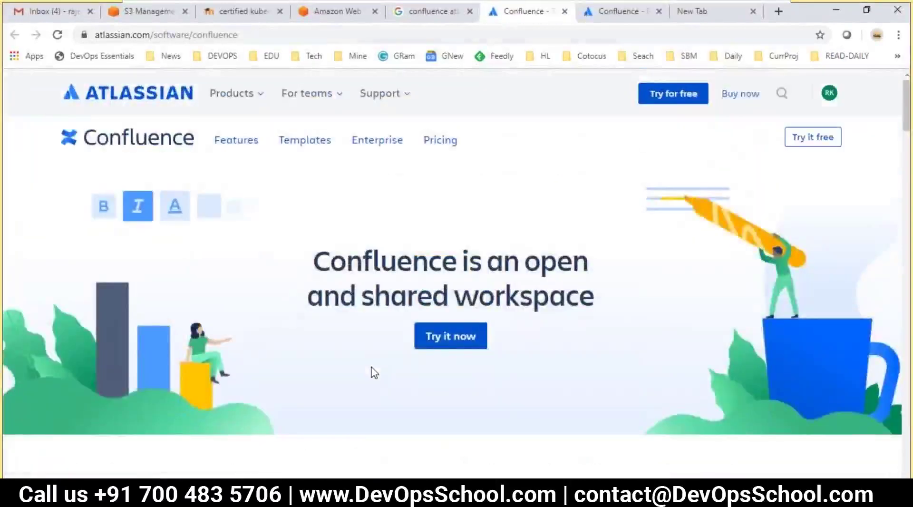
{"action": "scroll", "coordinate": [374, 373], "scroll_direction": "down", "scroll_amount": 20}
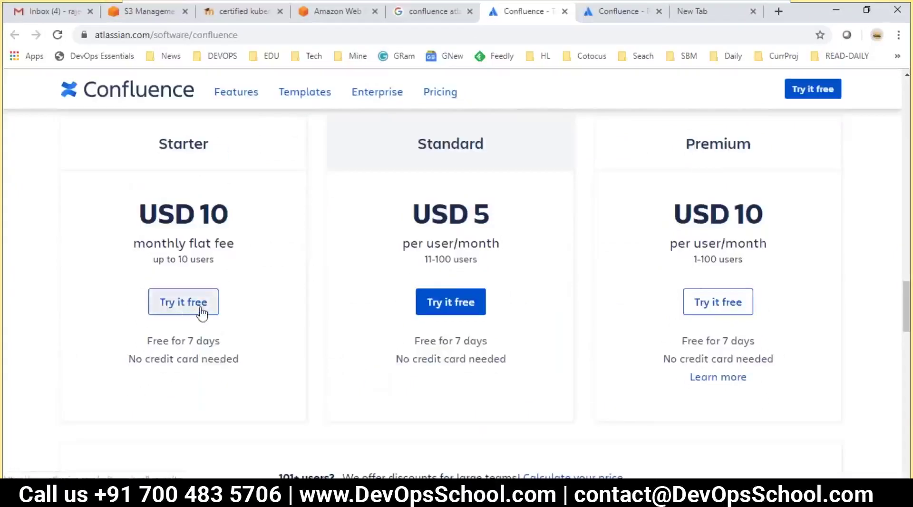
- Highlight the Starter plan's 'Free for 7 days' trial wording, then return to the notes
{"action": "left_click_drag", "start_coordinate": [196, 340], "coordinate": [170, 333]}
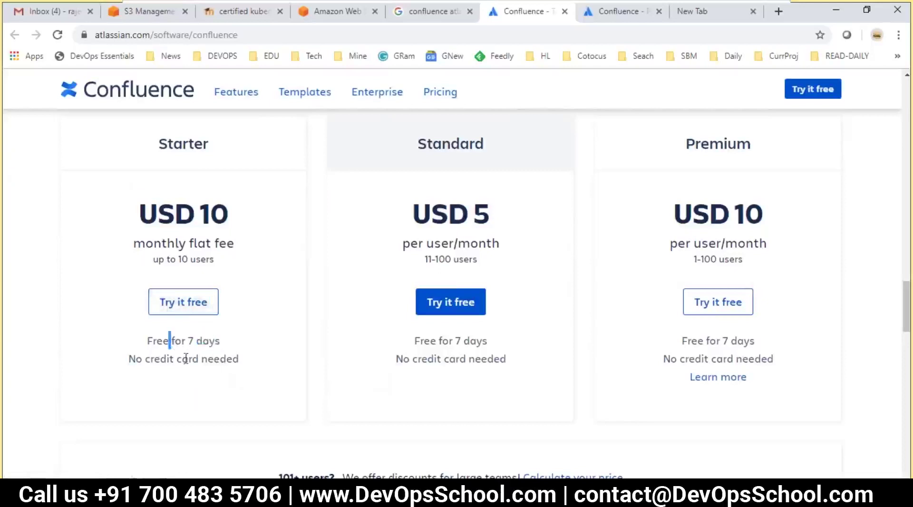
{"action": "scroll", "coordinate": [183, 342], "scroll_direction": "down", "scroll_amount": 1}
{"action": "scroll", "coordinate": [183, 343], "scroll_direction": "up", "scroll_amount": 1}
{"action": "double_click", "coordinate": [180, 341]}
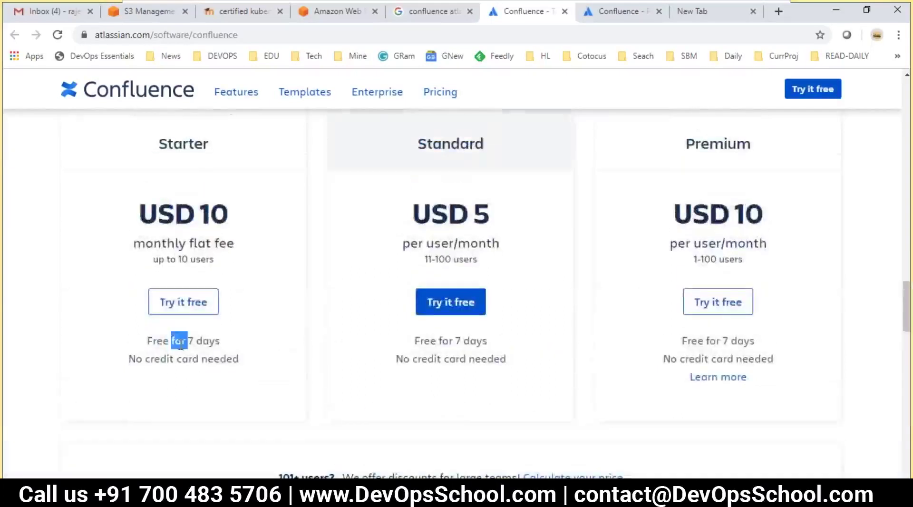
{"action": "left_click", "coordinate": [221, 353]}
{"action": "scroll", "coordinate": [299, 373], "scroll_direction": "up", "scroll_amount": 7}
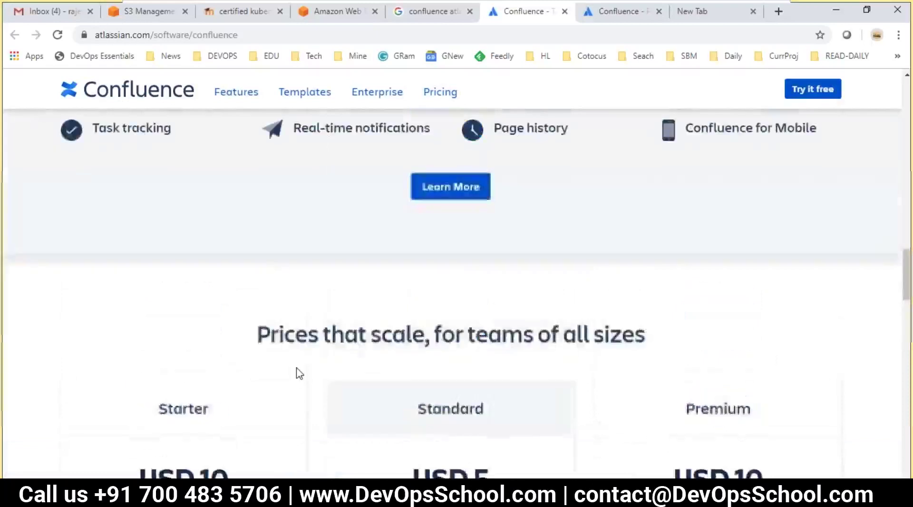
{"action": "key", "text": "alt+Tab"}
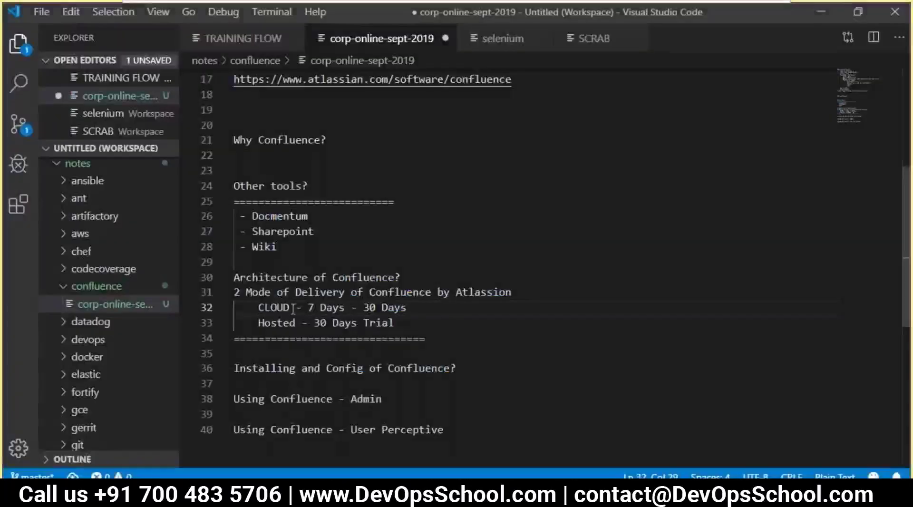
- Add blank lines below the delivery-mode divider and type 'App Server'
{"action": "left_click", "coordinate": [441, 339]}
{"action": "key", "text": "Return"}
{"action": "key", "text": "Return"}
{"action": "key", "text": "Return"}
{"action": "key", "text": "Return"}
{"action": "key", "text": "Up"}
{"action": "key", "text": "Up"}
{"action": "key", "text": "Up"}
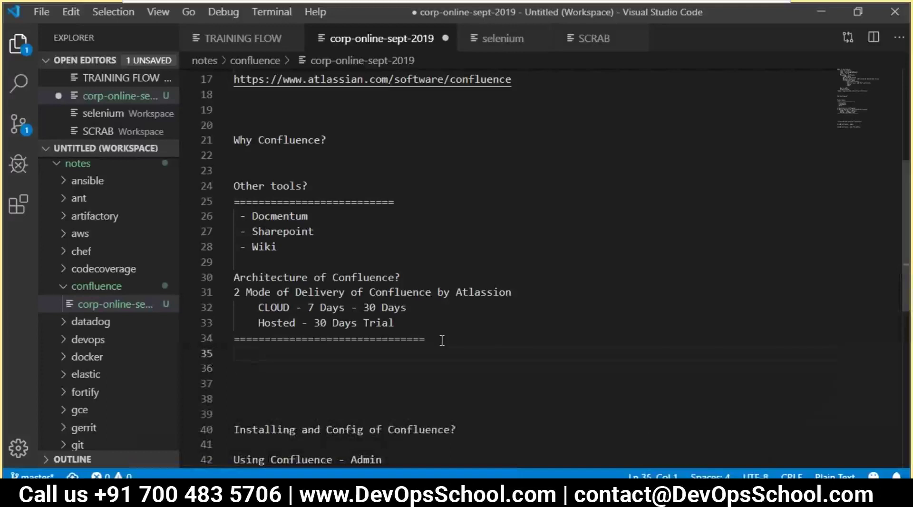
{"action": "key", "text": "Return"}
{"action": "type", "text": "App Seerver"}
{"action": "key", "text": "BackSpace"}
{"action": "key", "text": "BackSpace"}
{"action": "key", "text": "BackSpace"}
{"action": "key", "text": "BackSpace"}
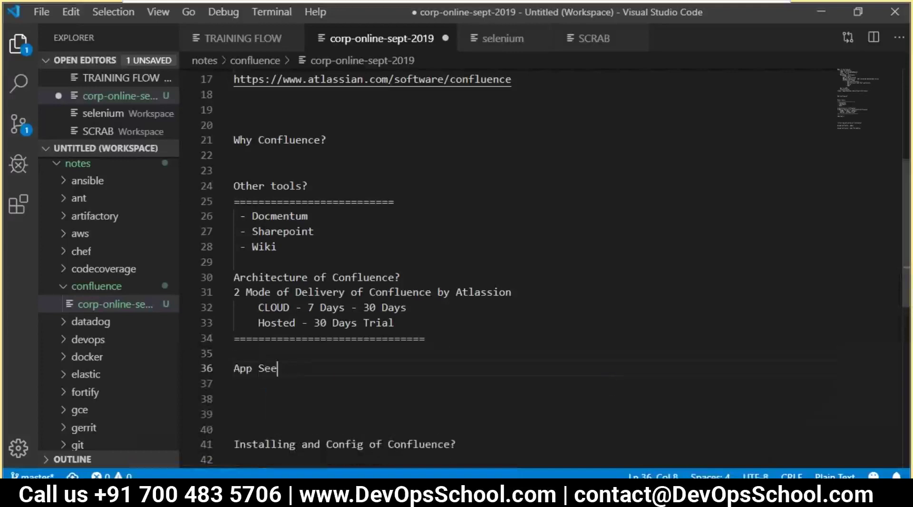
{"action": "key", "text": "BackSpace"}
{"action": "type", "text": "rs"}
{"action": "key", "text": "BackSpace"}
{"action": "type", "text": "ver"}
- Add 'Web Server' and 'Db Server' lines, then start a dash after App Server
{"action": "key", "text": "Return"}
{"action": "type", "text": "We"}
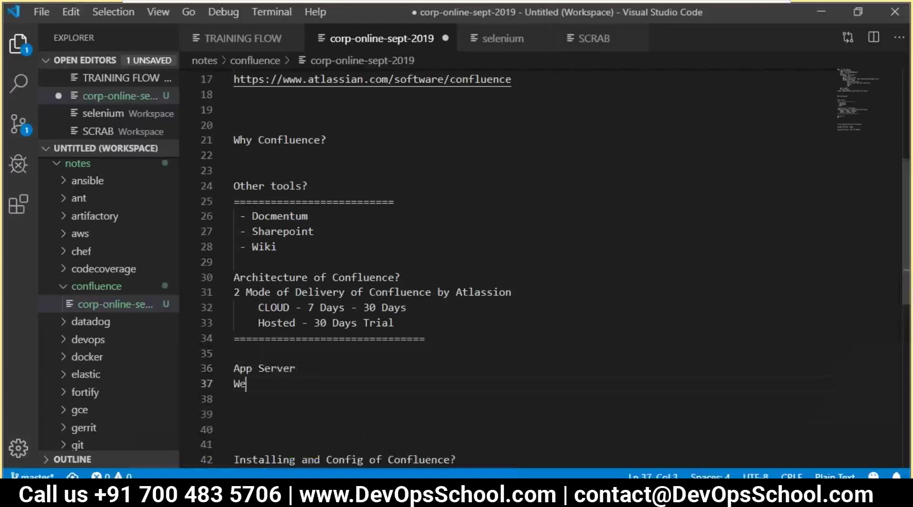
{"action": "type", "text": "b Server"}
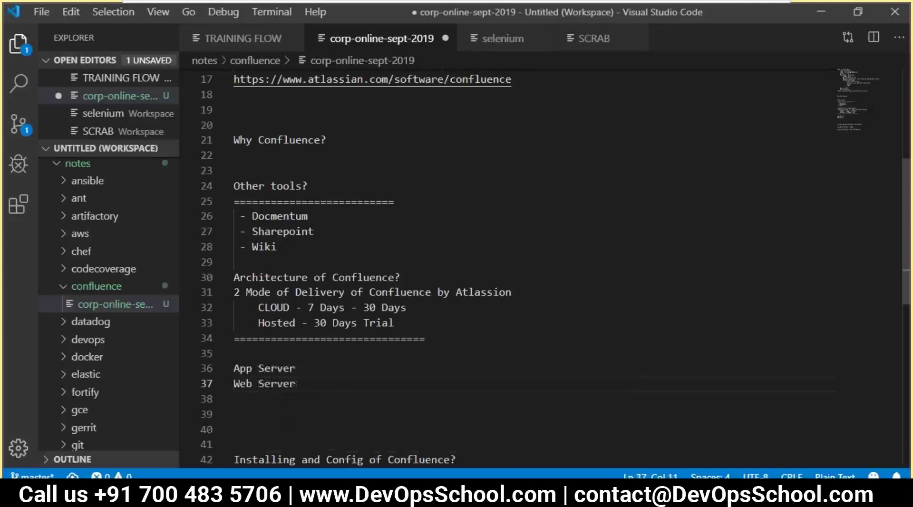
{"action": "key", "text": "Return"}
{"action": "type", "text": "Db er"}
{"action": "key", "text": "BackSpace"}
{"action": "type", "text": "erver"}
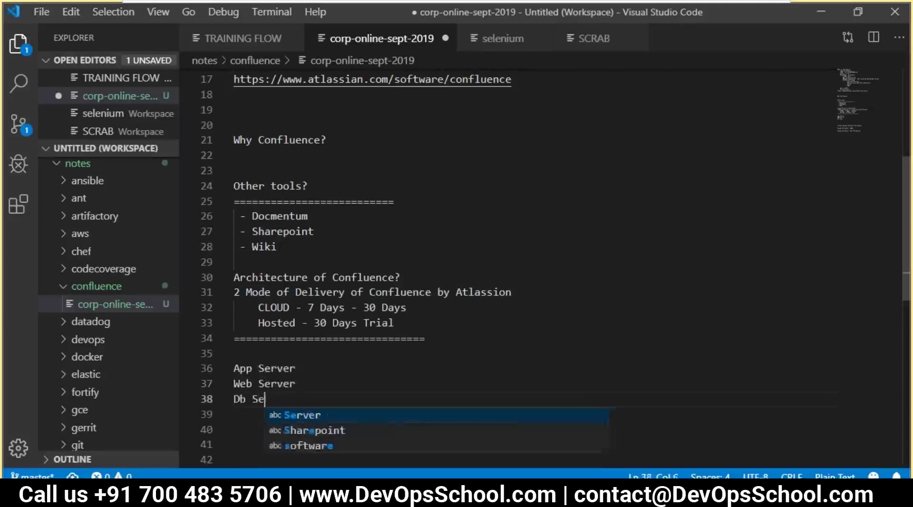
{"action": "scroll", "coordinate": [299, 210], "scroll_direction": "down", "scroll_amount": 3}
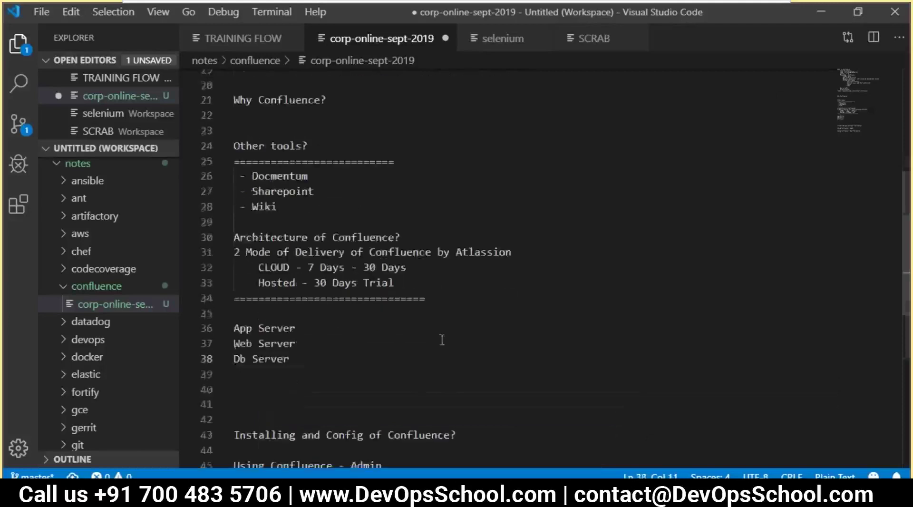
{"action": "left_click", "coordinate": [300, 208]}
{"action": "type", "text": "-"}
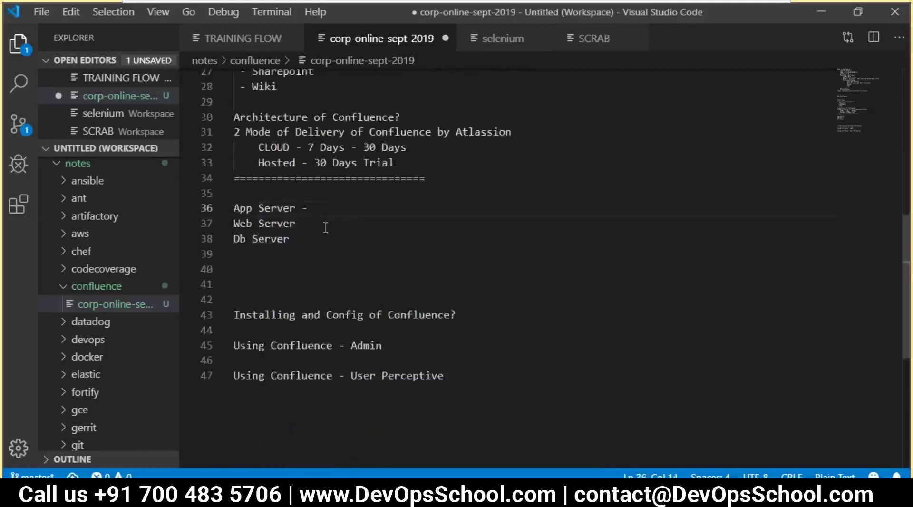
- Add Tomcat after the App Server line
{"action": "scroll", "coordinate": [314, 214], "scroll_direction": "up", "scroll_amount": 2}
{"action": "double_click", "coordinate": [356, 196]}
{"action": "left_click", "coordinate": [326, 284]}
{"action": "type", "text": "Tomcat"}
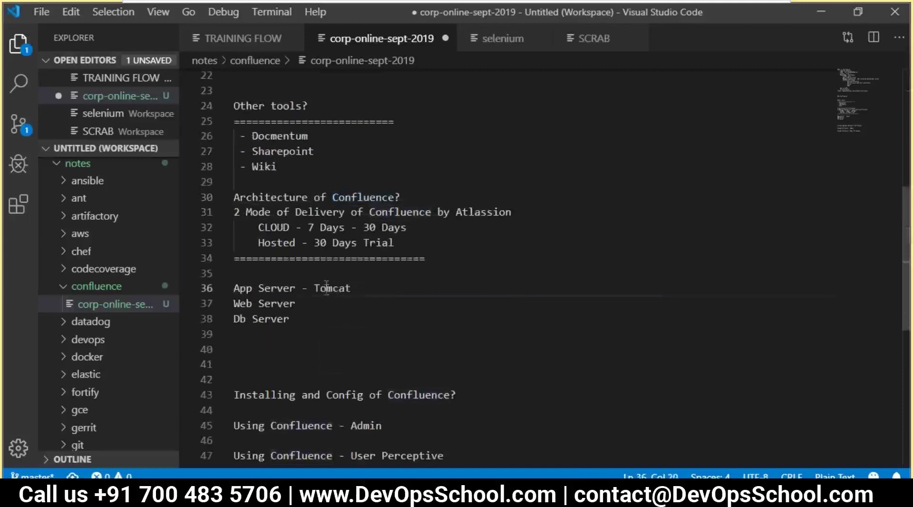
{"action": "left_click", "coordinate": [322, 289], "text": "shift"}
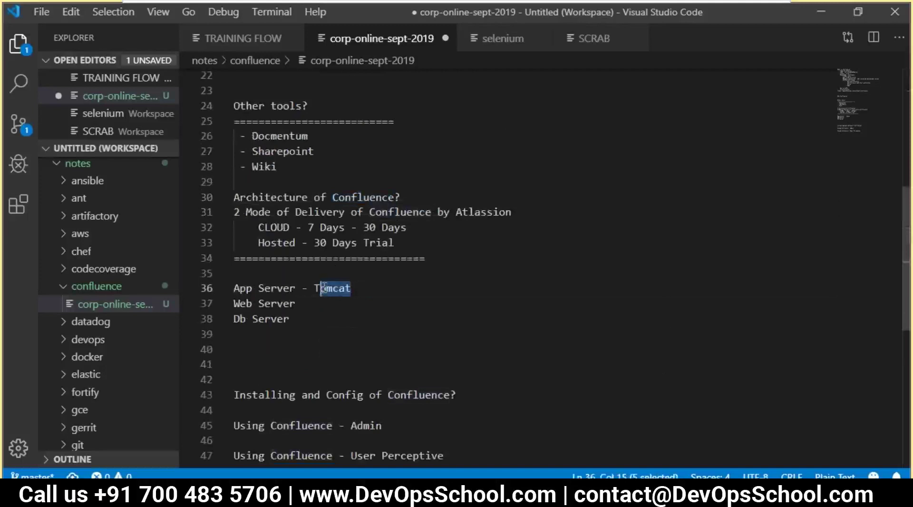
{"action": "left_click", "coordinate": [324, 287]}
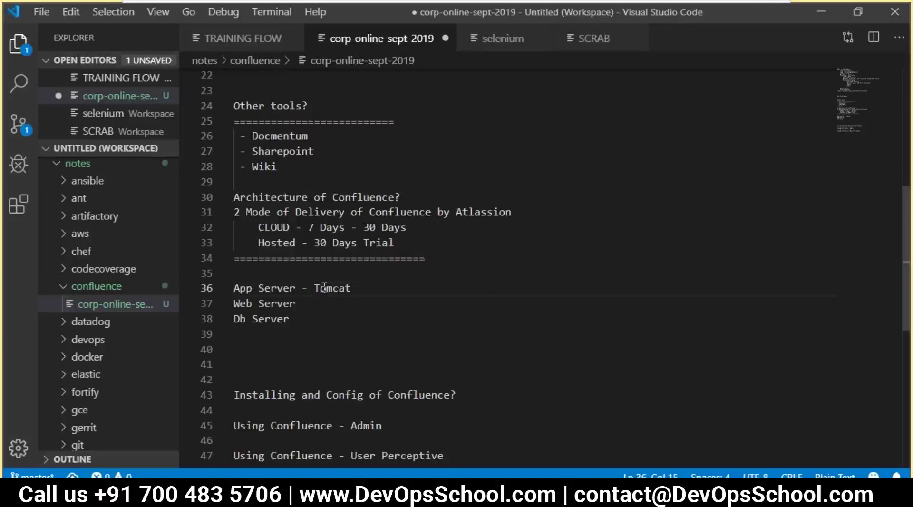
- Append '- Apache' to the Web Server line
{"action": "left_click", "coordinate": [319, 305]}
{"action": "double_click", "coordinate": [322, 289]}
{"action": "left_click", "coordinate": [312, 305]}
{"action": "type", "text": "- Apache"}
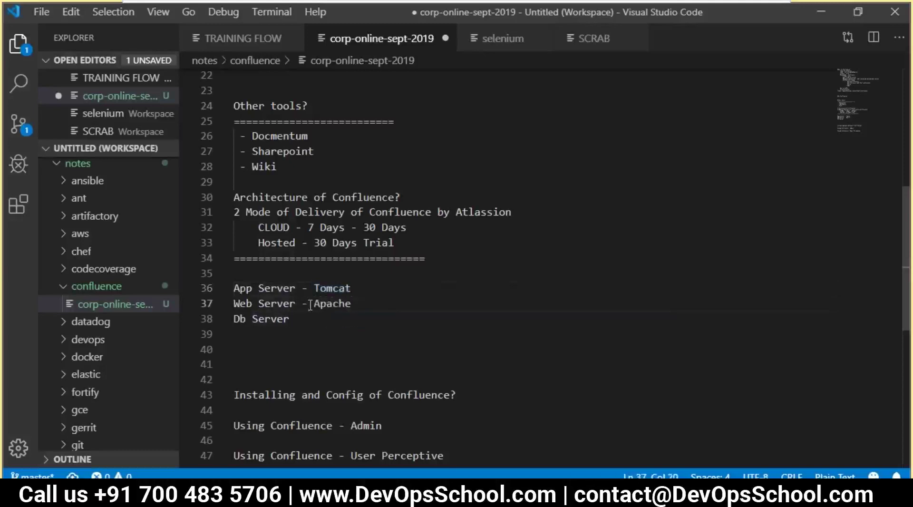
{"action": "left_click", "coordinate": [266, 303]}
{"action": "left_click", "coordinate": [369, 302]}
{"action": "left_click_drag", "start_coordinate": [360, 301], "coordinate": [233, 303]}
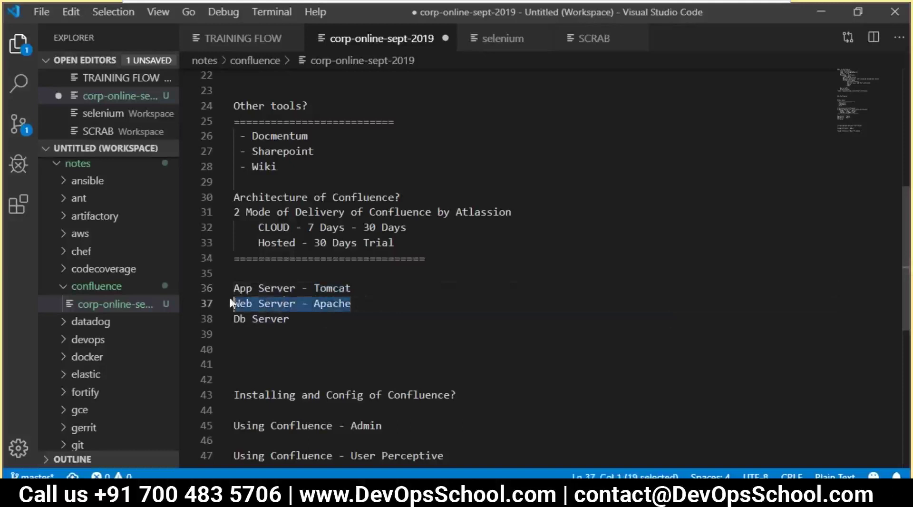
- List h2, mysql, mssql, oracle and ps after Db Server, then save the notes
{"action": "left_click", "coordinate": [318, 320]}
{"action": "type", "text": "- "}
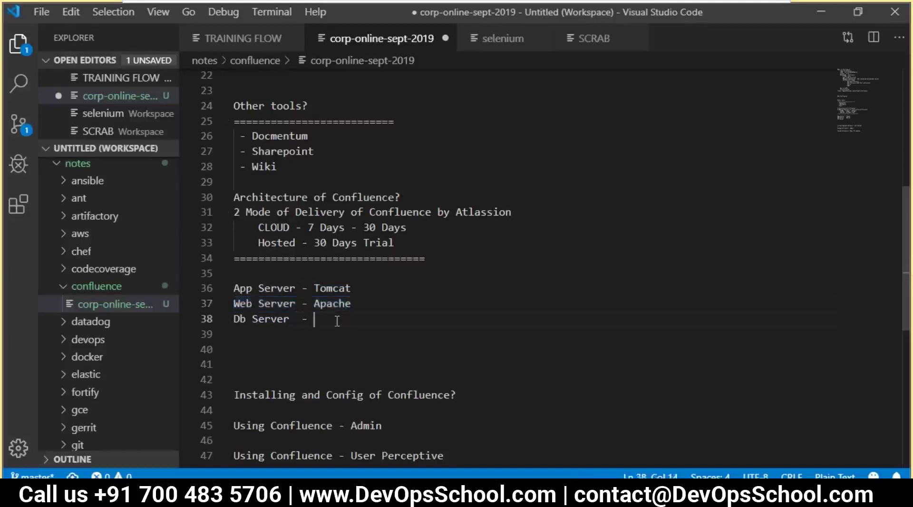
{"action": "type", "text": "h2"}
{"action": "type", "text": "/ "}
{"action": "type", "text": "mys"}
{"action": "type", "text": "ql  -ms"}
{"action": "key", "text": "BackSpace"}
{"action": "key", "text": "BackSpace"}
{"action": "key", "text": "BackSpace"}
{"action": "type", "text": "mssql - "}
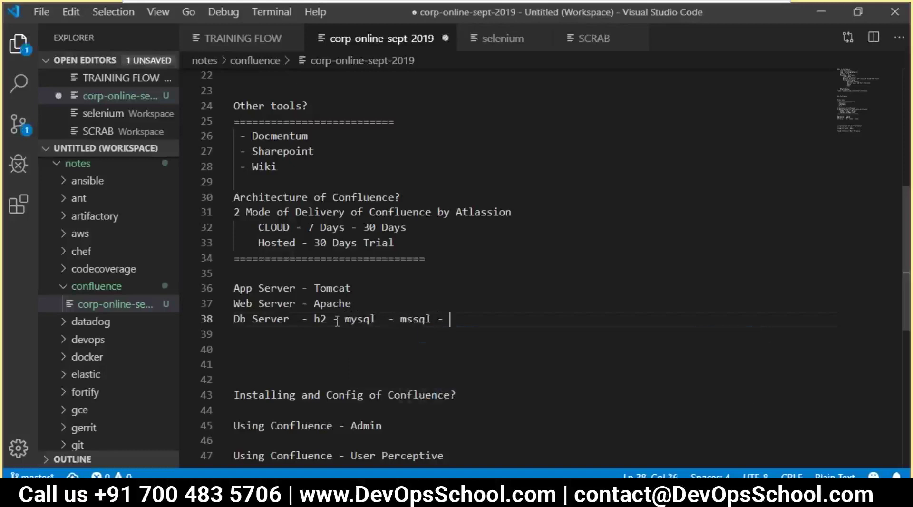
{"action": "type", "text": "oracle - ps"}
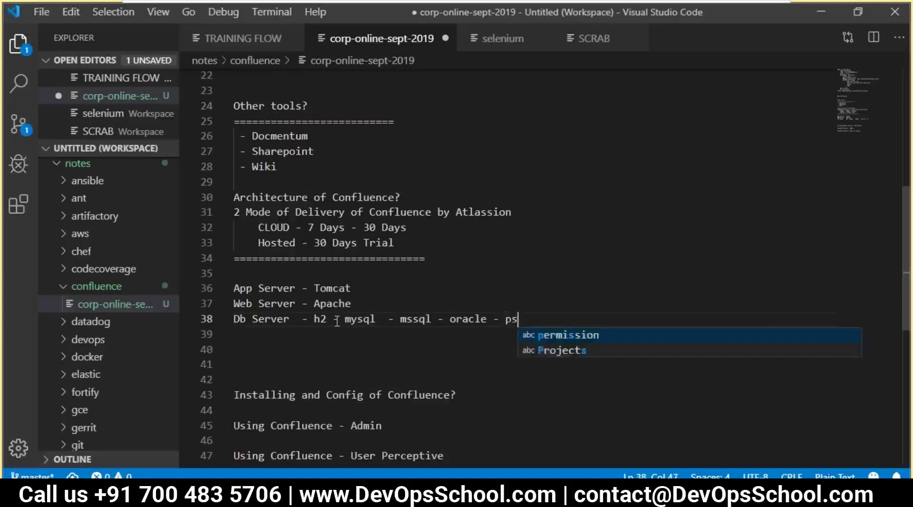
{"action": "key", "text": "ctrl+s"}
{"action": "left_click", "coordinate": [338, 330]}
{"action": "left_click_drag", "start_coordinate": [560, 321], "coordinate": [234, 288]}
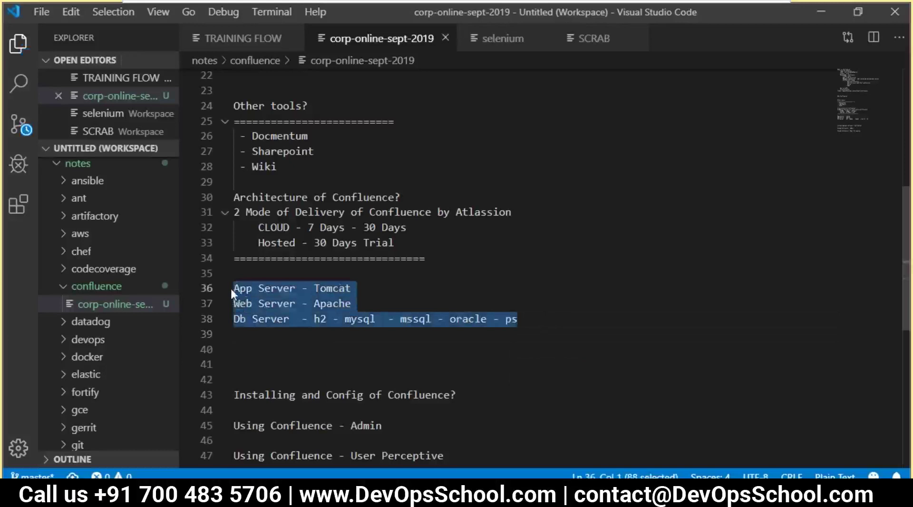
{"action": "left_click", "coordinate": [276, 342]}
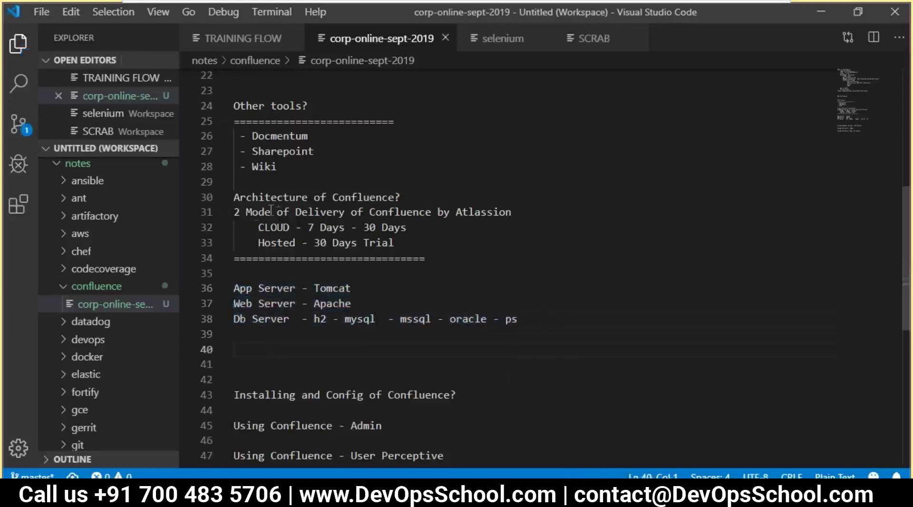
{"action": "left_click", "coordinate": [411, 188]}
{"action": "left_click_drag", "start_coordinate": [517, 320], "coordinate": [234, 289]}
{"action": "left_click", "coordinate": [353, 327]}
{"action": "left_click", "coordinate": [283, 307]}
{"action": "left_click", "coordinate": [351, 304]}
{"action": "left_click_drag", "start_coordinate": [521, 321], "coordinate": [229, 320]}
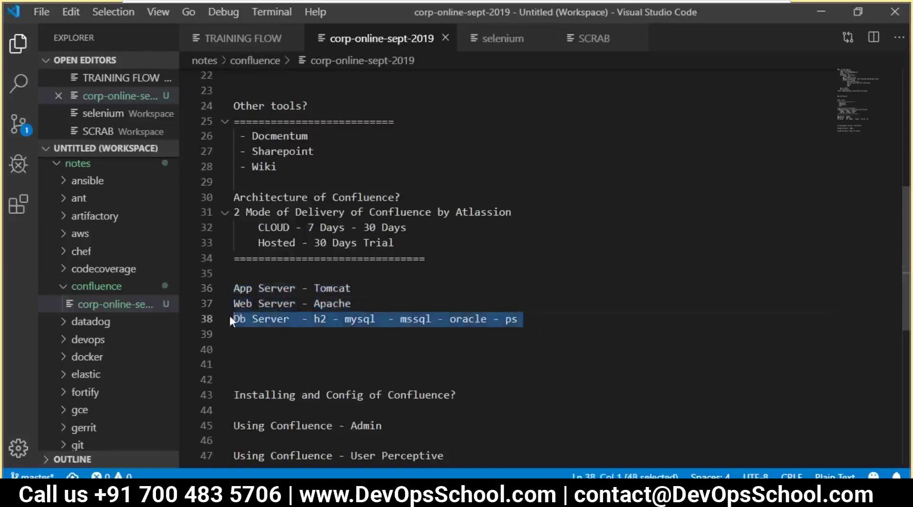
{"action": "left_click", "coordinate": [260, 345]}
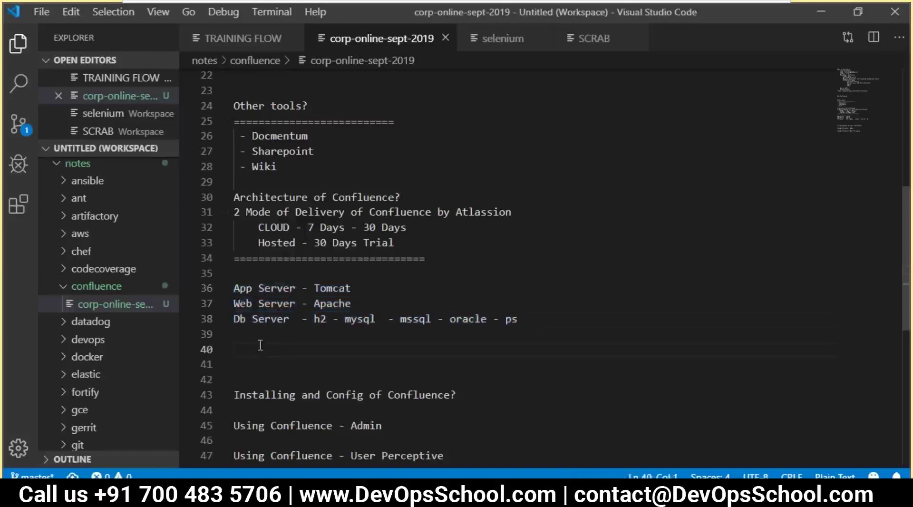
{"action": "left_click", "coordinate": [541, 326]}
{"action": "left_click_drag", "start_coordinate": [541, 326], "coordinate": [235, 288]}
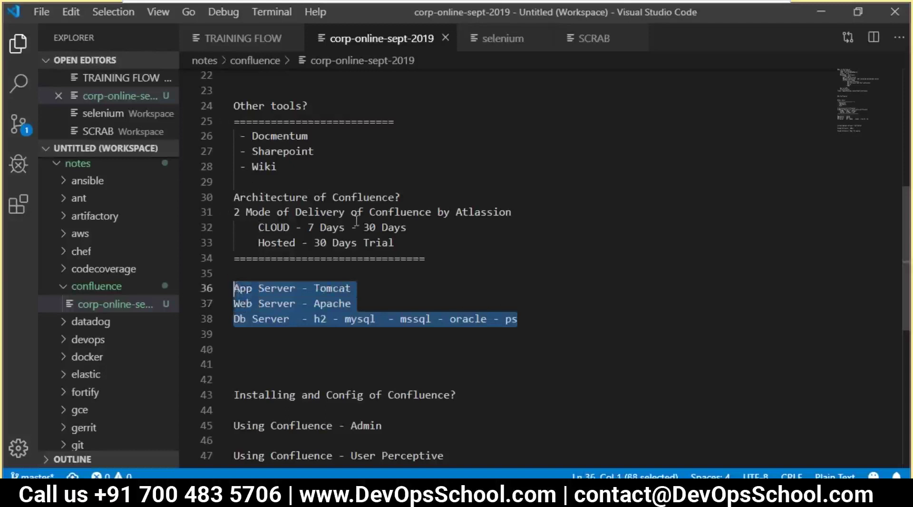
- Underline the 'Installing and Config of Confluence?' heading with a row of = signs
{"action": "double_click", "coordinate": [363, 196]}
{"action": "scroll", "coordinate": [356, 235], "scroll_direction": "down", "scroll_amount": 2}
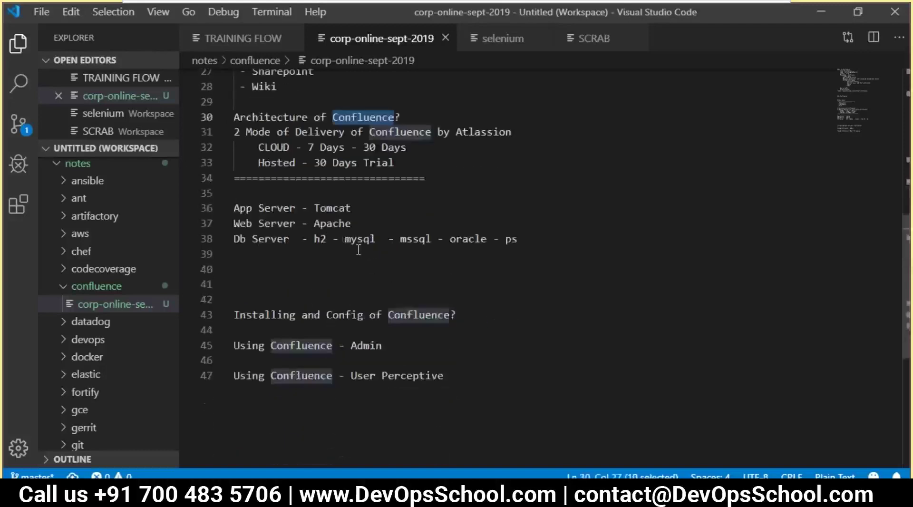
{"action": "double_click", "coordinate": [360, 314]}
{"action": "left_click", "coordinate": [471, 314]}
{"action": "key", "text": "Return"}
{"action": "type", "text": "===="}
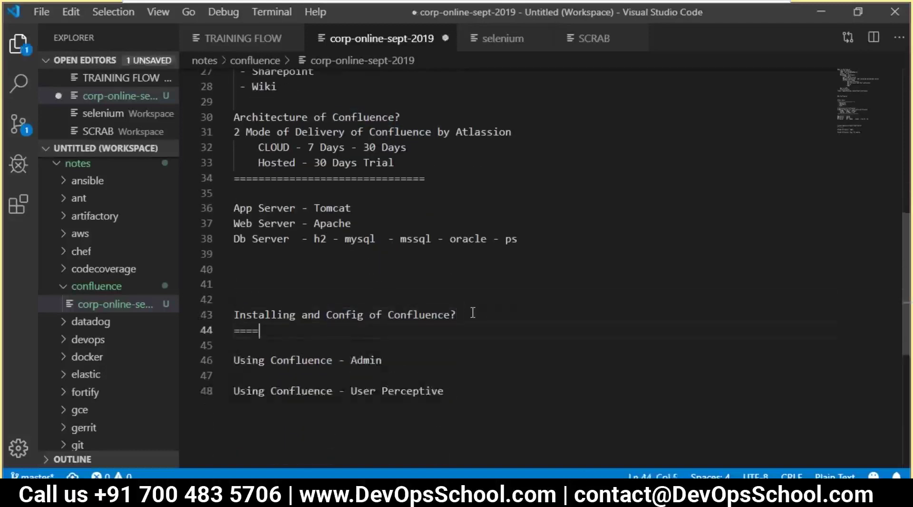
{"action": "type", "text": "============================\\"}
- Add a 'Pre' heading with an indented 'JDK 8' entry beneath it
{"action": "key", "text": "Return"}
{"action": "type", "text": "pre"}
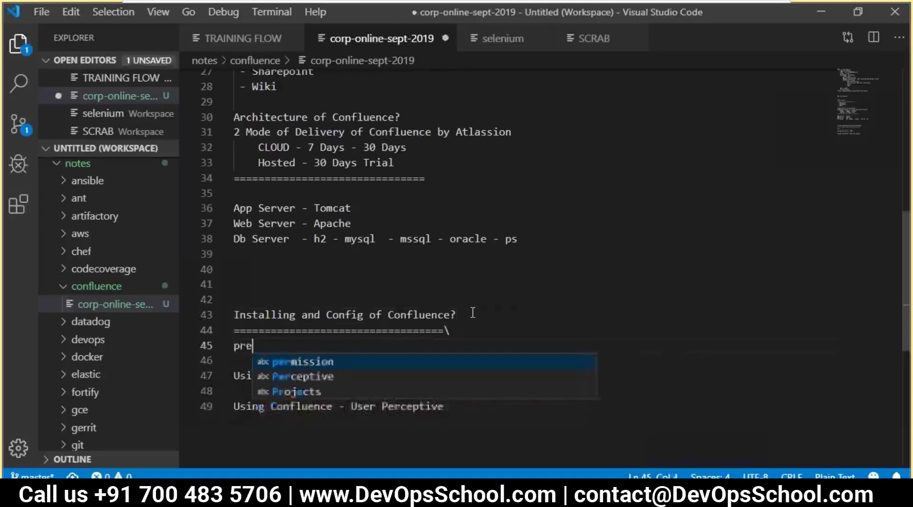
{"action": "key", "text": "BackSpace"}
{"action": "key", "text": "BackSpace"}
{"action": "key", "text": "BackSpace"}
{"action": "type", "text": "Pre"}
{"action": "key", "text": "Escape"}
{"action": "key", "text": "Return"}
{"action": "key", "text": "Tab"}
{"action": "type", "text": "Jd"}
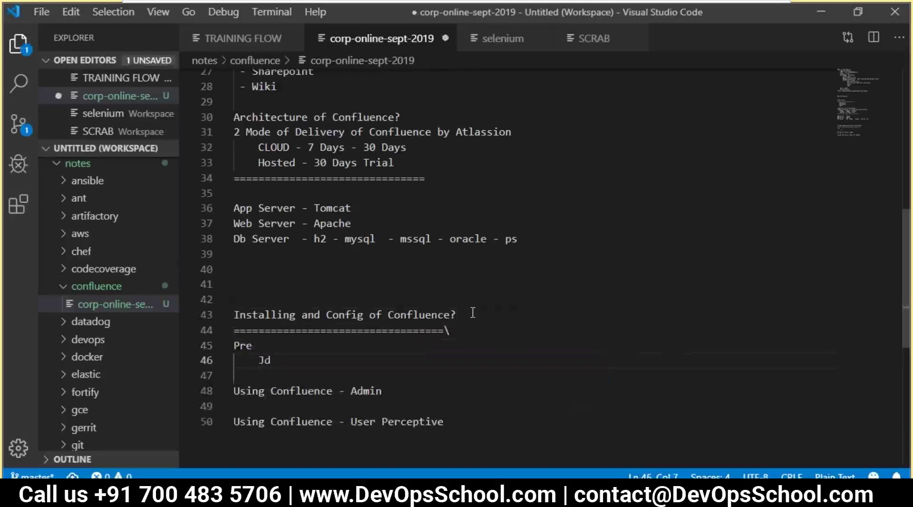
{"action": "type", "text": "8"}
{"action": "key", "text": "BackSpace"}
{"action": "key", "text": "BackSpace"}
{"action": "type", "text": "DK 8"}
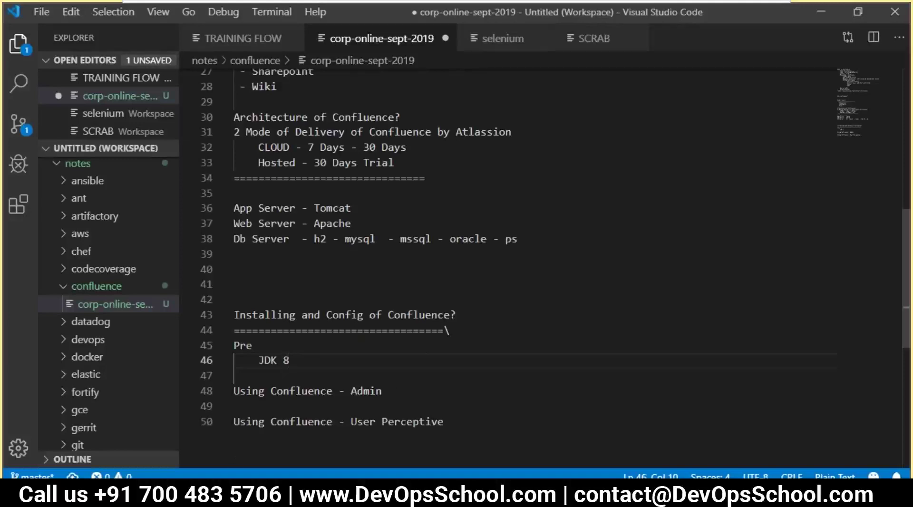
- Add an empty indented line under JDK 8 and highlight the web and database server entries
{"action": "key", "text": "Return"}
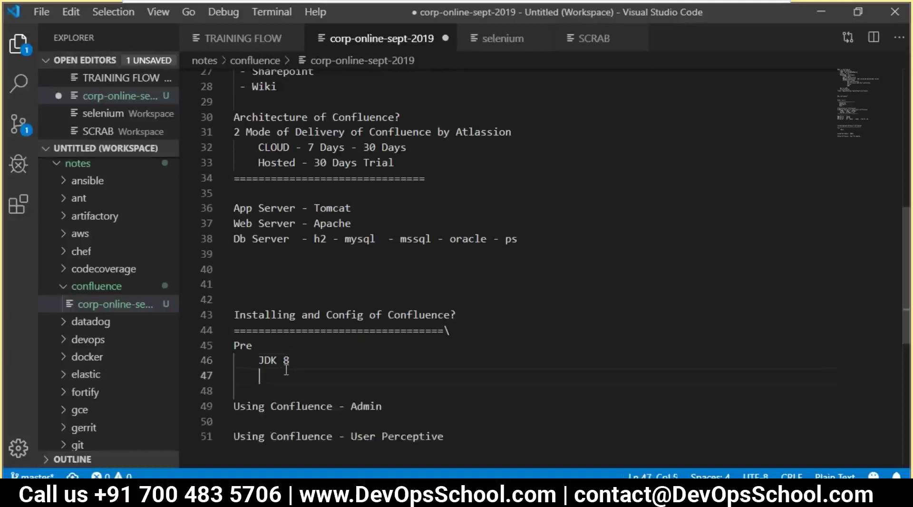
{"action": "left_click_drag", "start_coordinate": [524, 240], "coordinate": [324, 247]}
{"action": "left_click", "coordinate": [323, 247]}
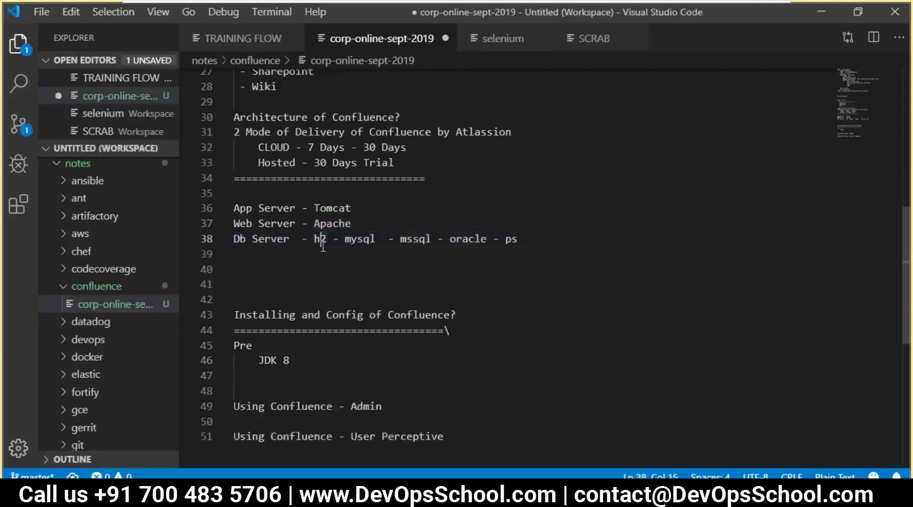
{"action": "left_click_drag", "start_coordinate": [327, 243], "coordinate": [518, 239]}
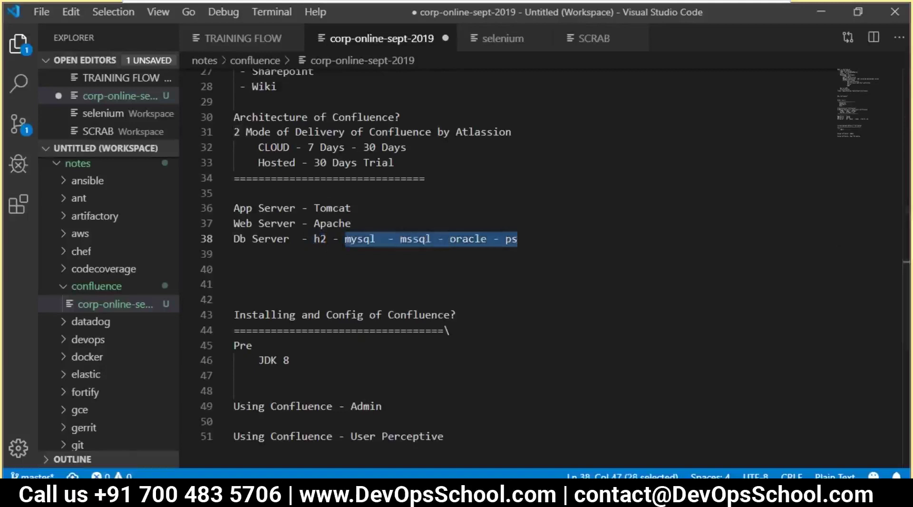
{"action": "key", "text": "alt+Tab"}
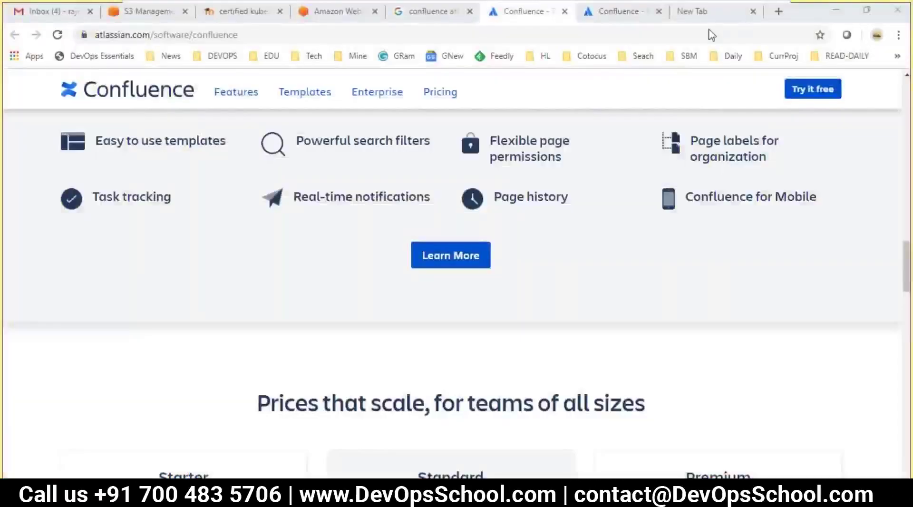
- Search Google for 'confluence system requirements' and open the Server Hardware Requirements Guide
{"action": "key", "text": "alt+Tab"}
{"action": "double_click", "coordinate": [418, 321]}
{"action": "key", "text": "alt+Tab"}
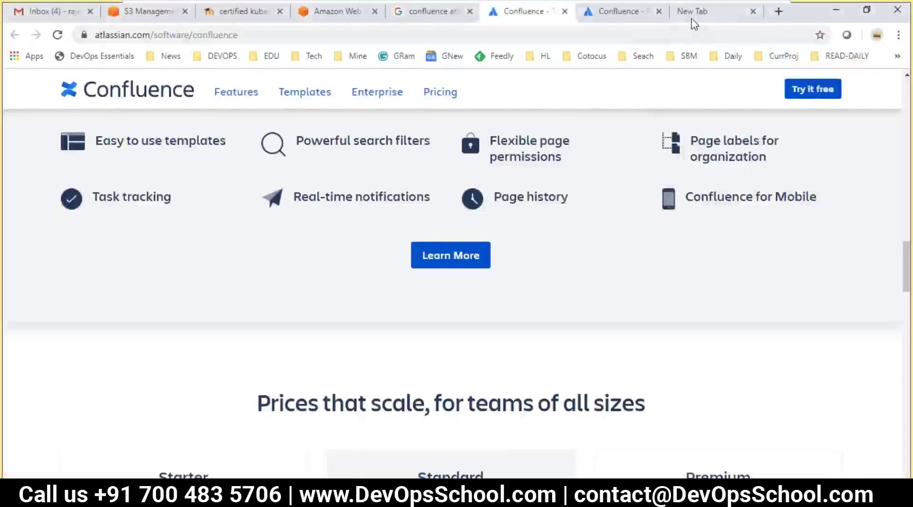
{"action": "left_click", "coordinate": [692, 14]}
{"action": "type", "text": "Confluence"}
{"action": "type", "text": "Confluence"}
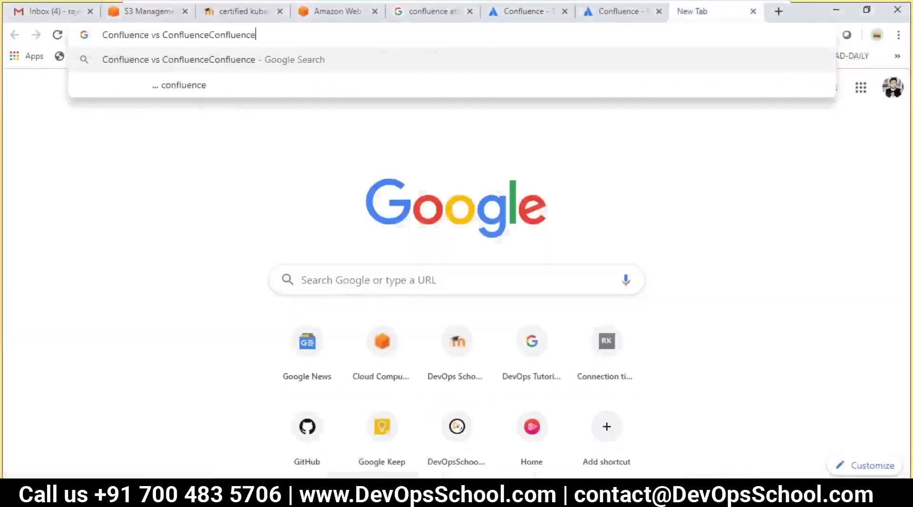
{"action": "key", "text": "ctrl+a"}
{"action": "type", "text": "Confluence system"}
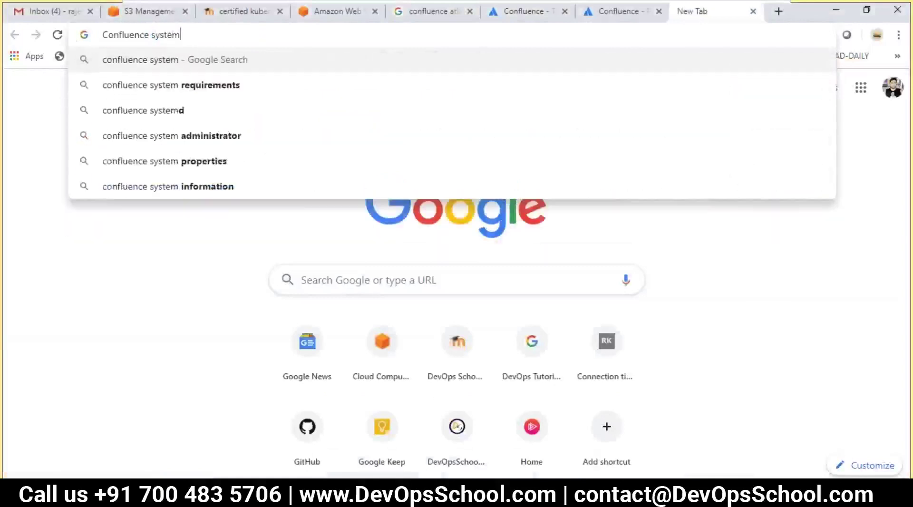
{"action": "key", "text": "Down"}
{"action": "key", "text": "Return"}
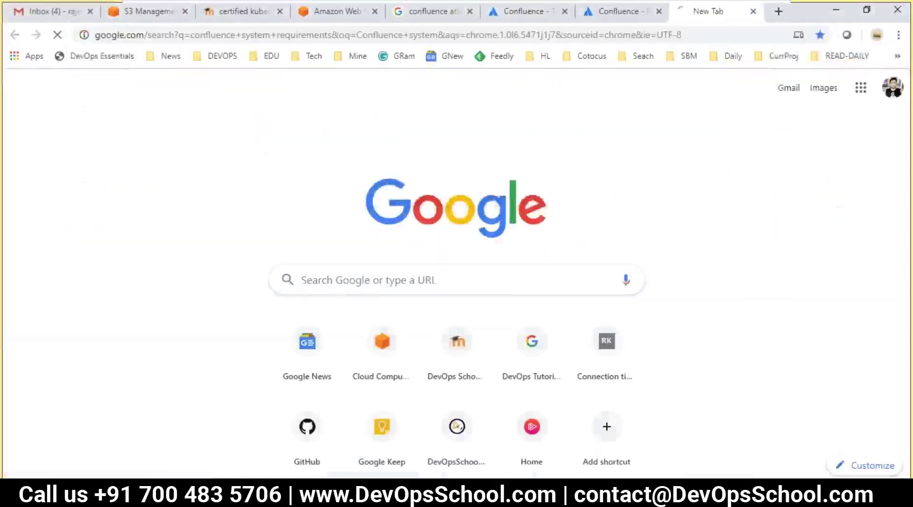
{"action": "scroll", "coordinate": [212, 246], "scroll_direction": "down", "scroll_amount": 7}
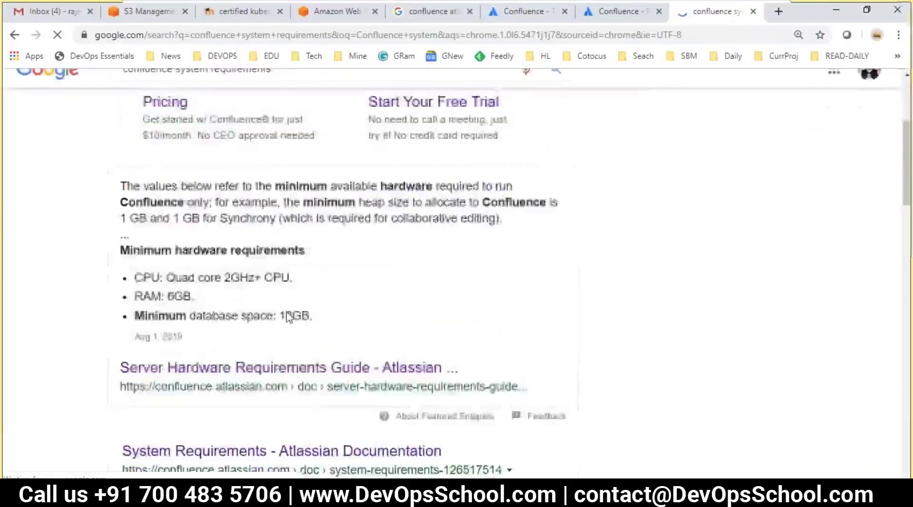
{"action": "left_click", "coordinate": [322, 235]}
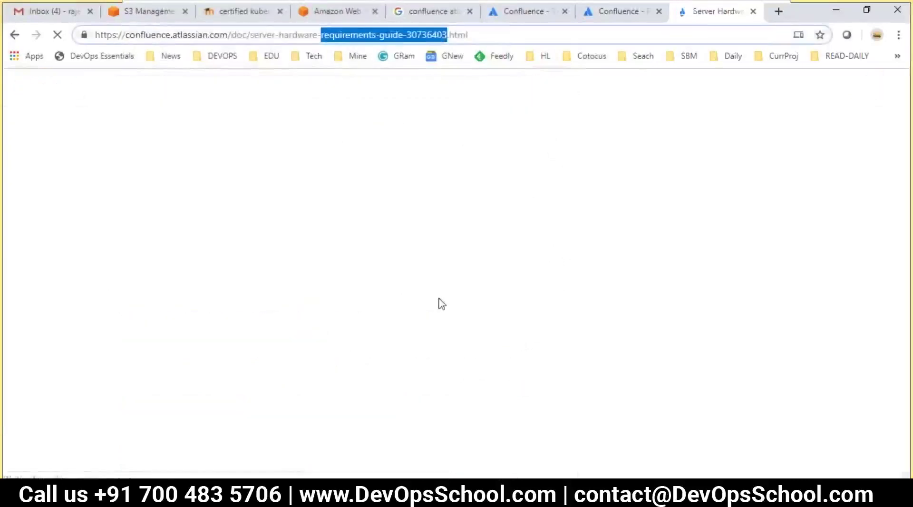
- Paste the guide's link on a new line under the Confluence heading underline
{"action": "key", "text": "alt+Tab"}
{"action": "key", "text": "alt+Tab"}
{"action": "left_click", "coordinate": [394, 33]}
{"action": "key", "text": "ctrl+c"}
{"action": "key", "text": "alt+Tab"}
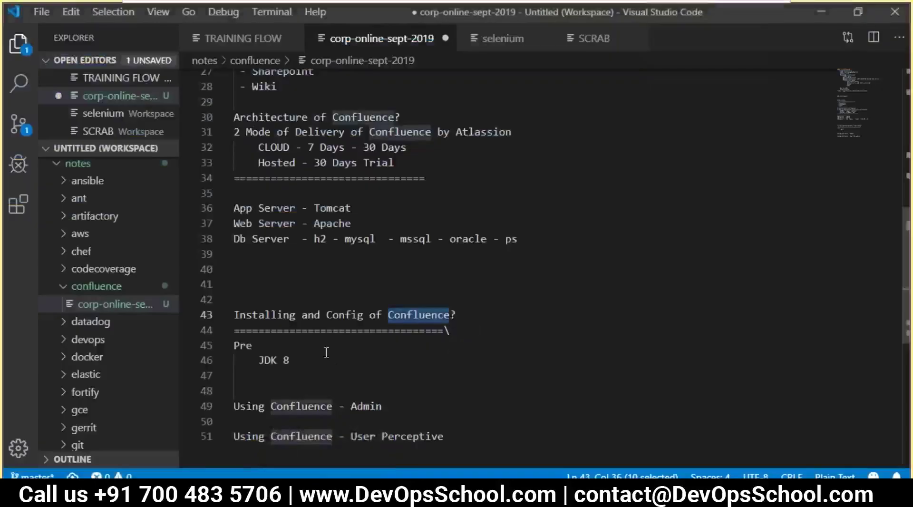
{"action": "left_click", "coordinate": [467, 330]}
{"action": "key", "text": "BackSpace"}
{"action": "key", "text": "Return"}
{"action": "key", "text": "ctrl+v"}
{"action": "key", "text": "Return"}
{"action": "key", "text": "alt+Tab"}
{"action": "scroll", "coordinate": [477, 332], "scroll_direction": "down", "scroll_amount": 8}
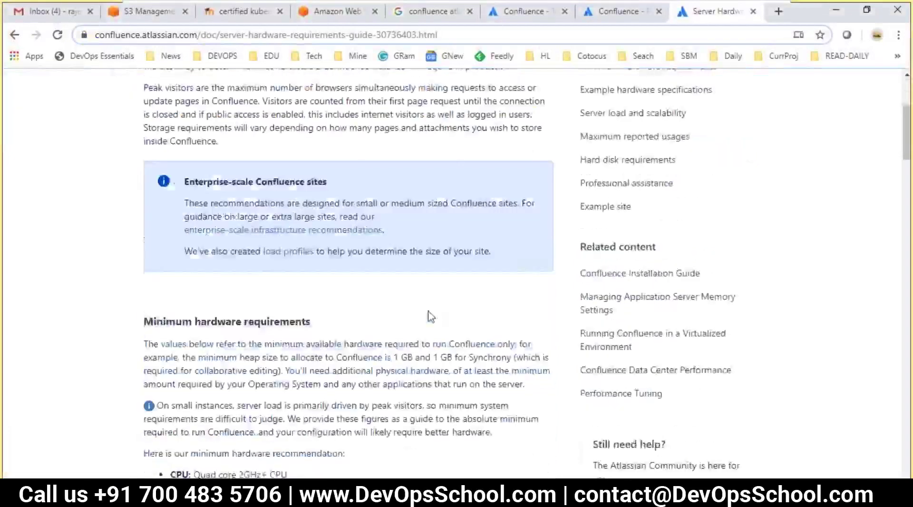
{"action": "left_click_drag", "start_coordinate": [208, 278], "coordinate": [196, 278]}
{"action": "left_click", "coordinate": [218, 262]}
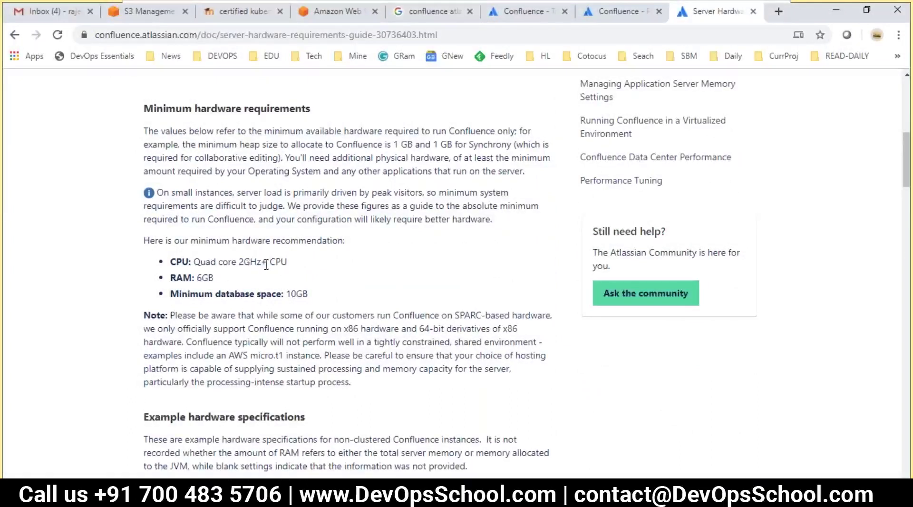
{"action": "left_click_drag", "start_coordinate": [253, 295], "coordinate": [174, 256]}
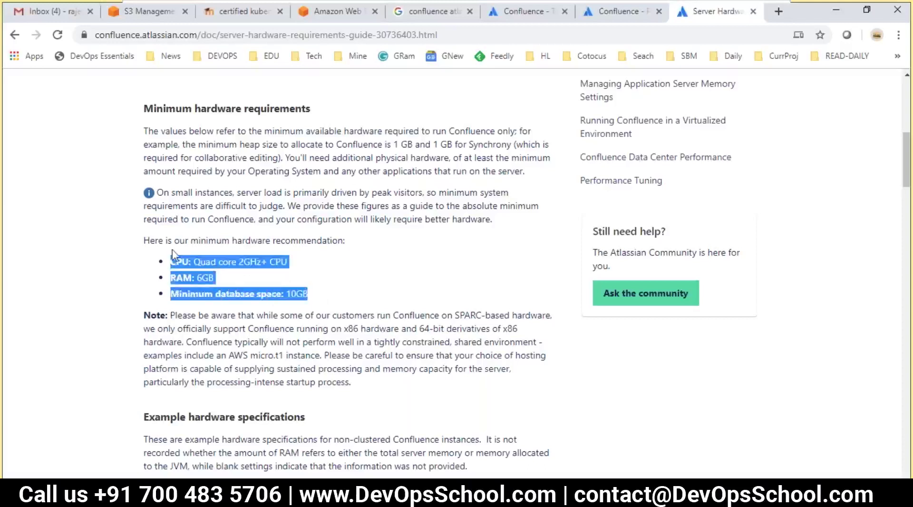
{"action": "scroll", "coordinate": [210, 259], "scroll_direction": "down", "scroll_amount": 3}
{"action": "scroll", "coordinate": [238, 271], "scroll_direction": "up", "scroll_amount": 3}
{"action": "left_click_drag", "start_coordinate": [250, 279], "coordinate": [185, 240]}
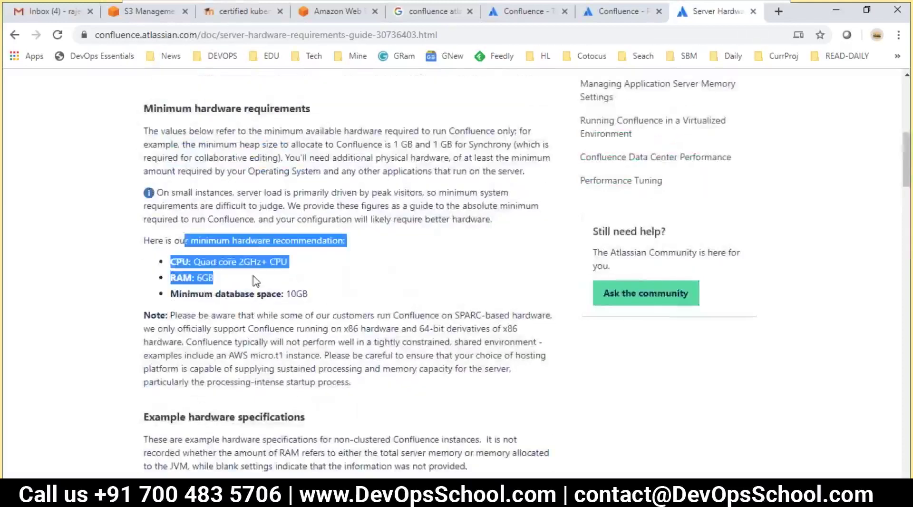
{"action": "scroll", "coordinate": [347, 321], "scroll_direction": "down", "scroll_amount": 4}
{"action": "scroll", "coordinate": [258, 286], "scroll_direction": "down", "scroll_amount": 6}
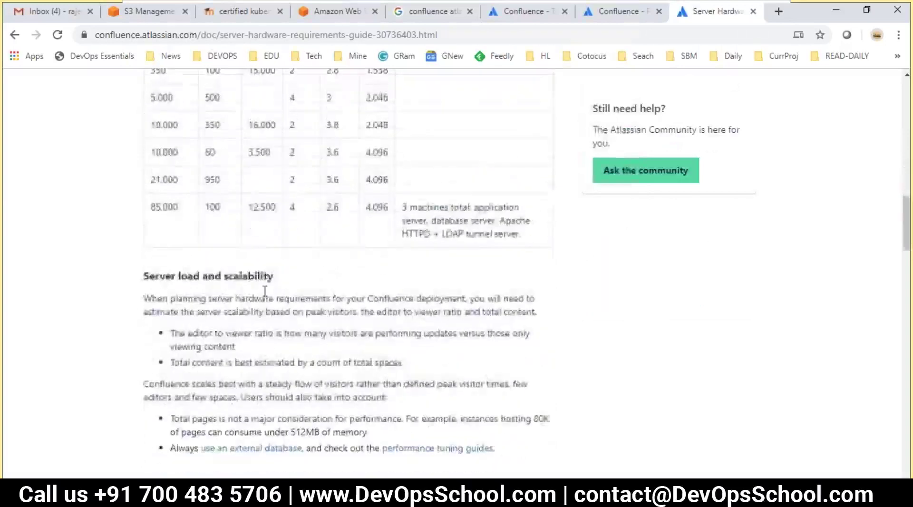
{"action": "scroll", "coordinate": [280, 290], "scroll_direction": "down", "scroll_amount": 5}
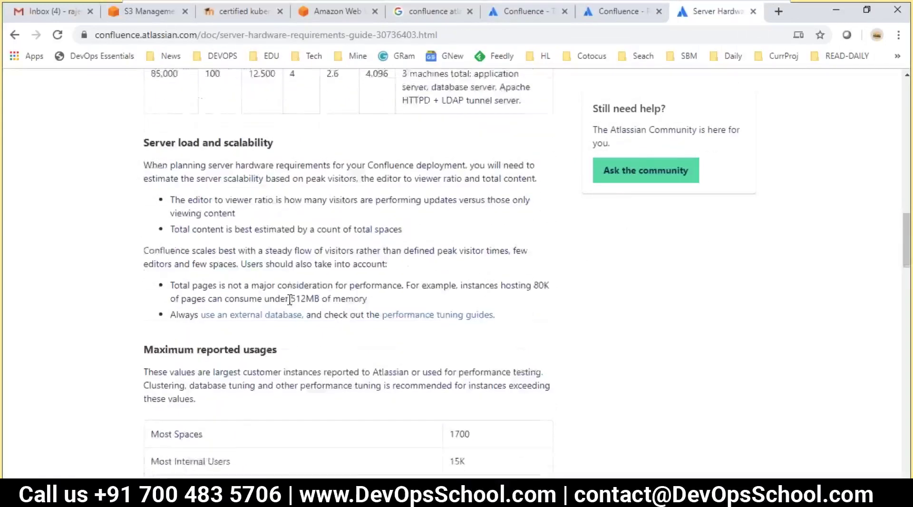
{"action": "scroll", "coordinate": [259, 280], "scroll_direction": "up", "scroll_amount": 9}
{"action": "scroll", "coordinate": [281, 309], "scroll_direction": "up", "scroll_amount": 1}
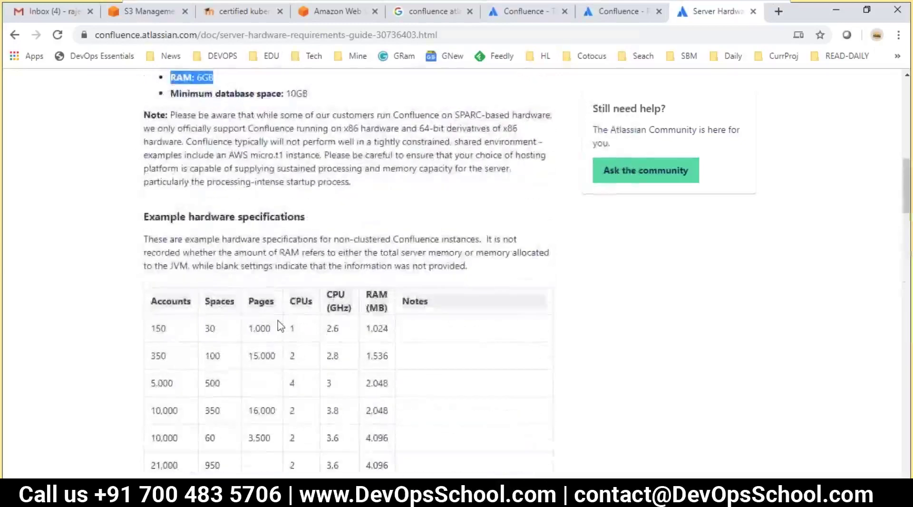
{"action": "scroll", "coordinate": [190, 295], "scroll_direction": "down", "scroll_amount": 3}
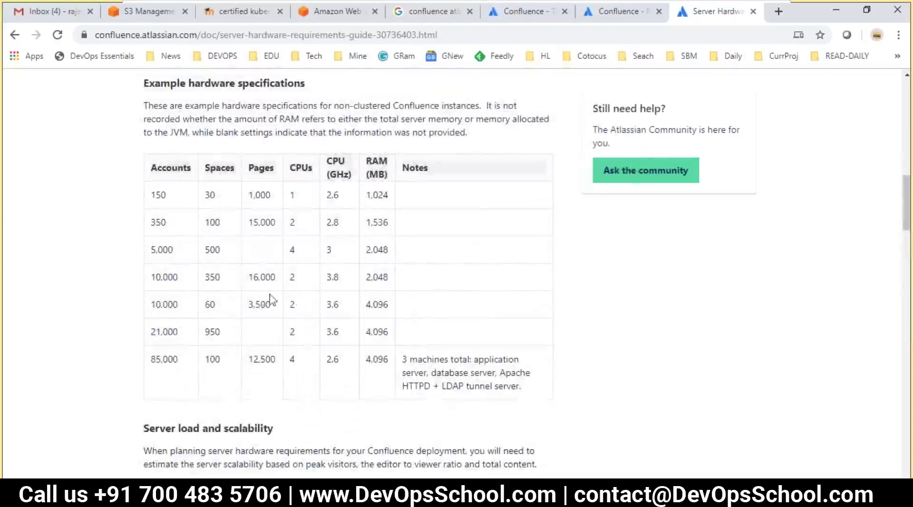
{"action": "left_click_drag", "start_coordinate": [248, 276], "coordinate": [326, 306]}
- Highlight the example values 350 accounts, 15,000 pages and 1,536 MB RAM in the table
{"action": "left_click", "coordinate": [269, 328]}
{"action": "left_click_drag", "start_coordinate": [166, 223], "coordinate": [153, 229]}
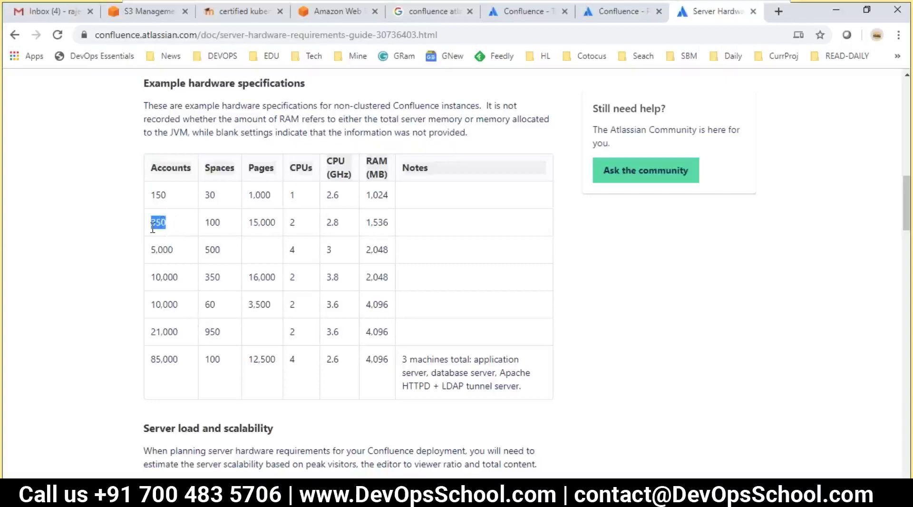
{"action": "left_click_drag", "start_coordinate": [224, 223], "coordinate": [209, 223]}
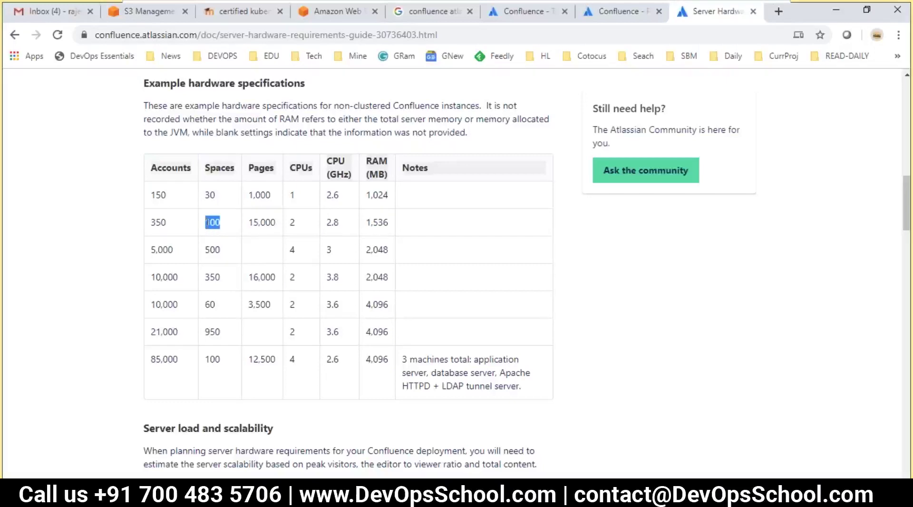
{"action": "mouse_move", "coordinate": [277, 222]}
{"action": "left_mouse_down"}
{"action": "mouse_move", "coordinate": [244, 224]}
{"action": "mouse_move", "coordinate": [284, 223]}
{"action": "left_mouse_up"}
{"action": "left_click_drag", "start_coordinate": [389, 222], "coordinate": [366, 223]}
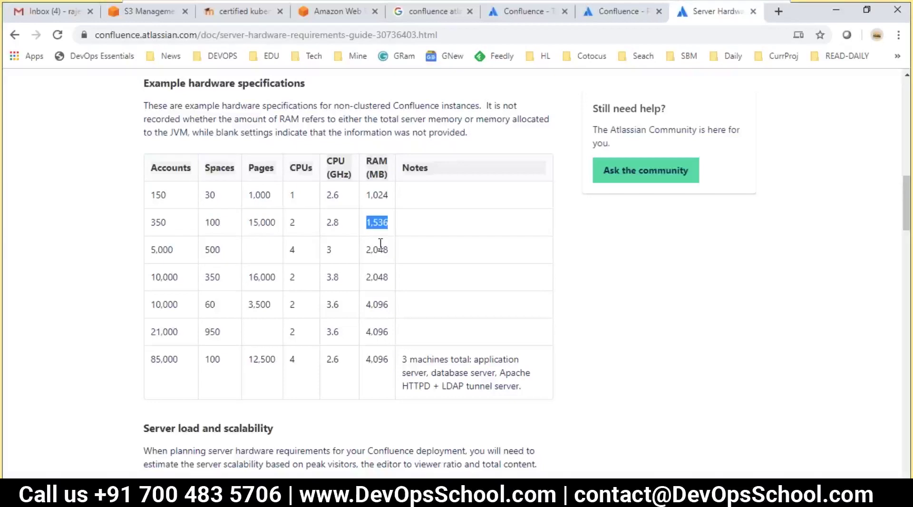
{"action": "left_click_drag", "start_coordinate": [171, 188], "coordinate": [351, 256]}
{"action": "left_click", "coordinate": [354, 266]}
- Scroll through the guide's use-case tables, highlighting rows while explaining
{"action": "scroll", "coordinate": [345, 296], "scroll_direction": "down", "scroll_amount": 2}
{"action": "scroll", "coordinate": [345, 296], "scroll_direction": "up", "scroll_amount": 3}
{"action": "left_click_drag", "start_coordinate": [288, 235], "coordinate": [368, 299]}
{"action": "scroll", "coordinate": [370, 303], "scroll_direction": "down", "scroll_amount": 7}
{"action": "scroll", "coordinate": [376, 314], "scroll_direction": "down", "scroll_amount": 5}
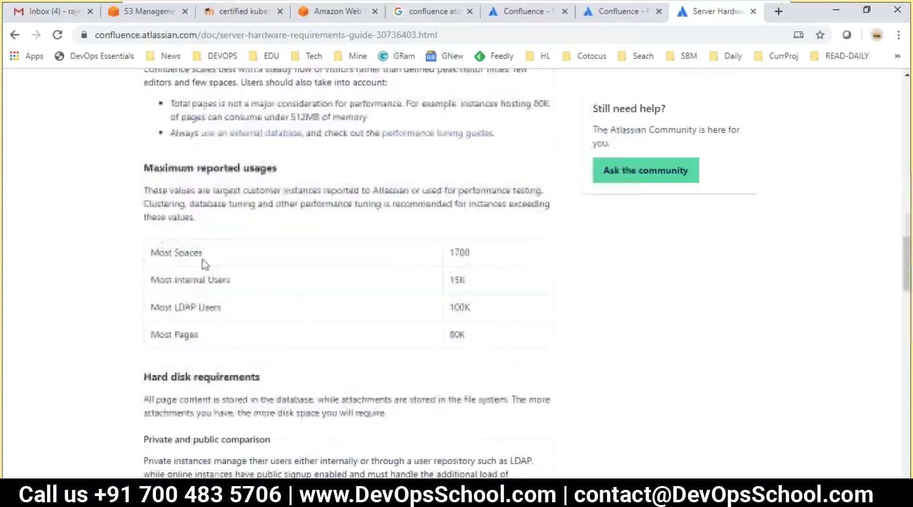
{"action": "left_click_drag", "start_coordinate": [150, 252], "coordinate": [384, 327]}
{"action": "scroll", "coordinate": [384, 327], "scroll_direction": "down", "scroll_amount": 6}
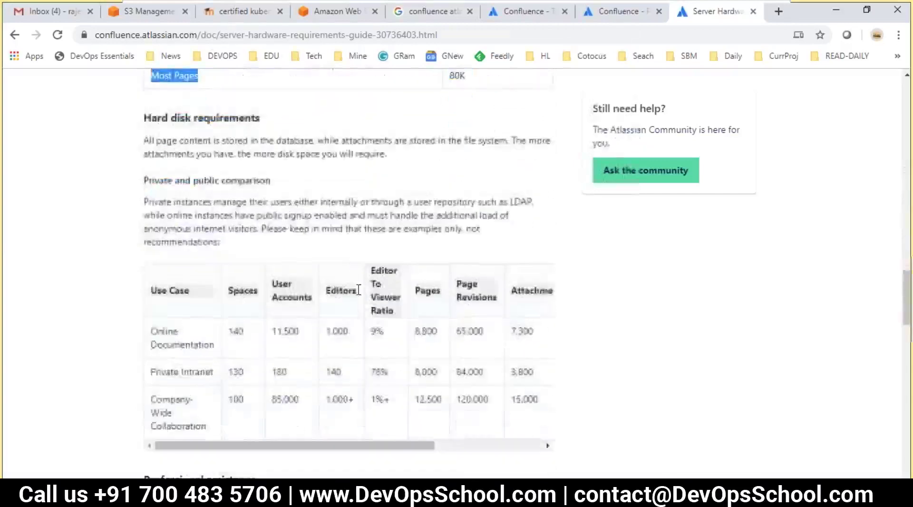
{"action": "left_click_drag", "start_coordinate": [203, 192], "coordinate": [320, 291]}
{"action": "left_click", "coordinate": [320, 293]}
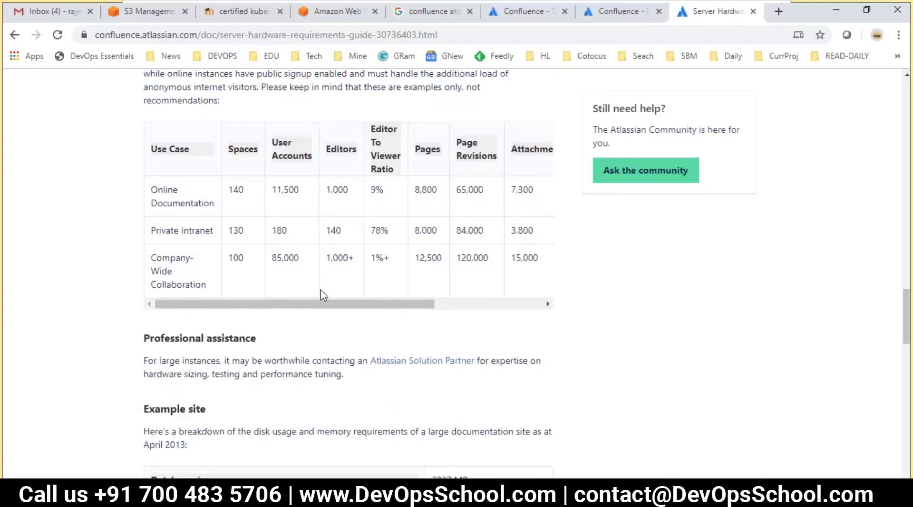
- Return to the System Requirements page via its breadcrumb link
{"action": "scroll", "coordinate": [320, 293], "scroll_direction": "down", "scroll_amount": 3}
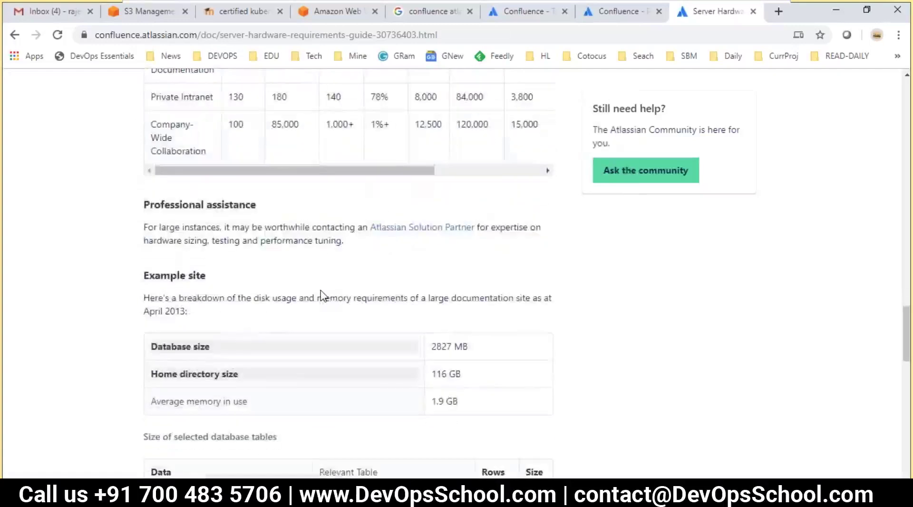
{"action": "scroll", "coordinate": [321, 295], "scroll_direction": "down", "scroll_amount": 6}
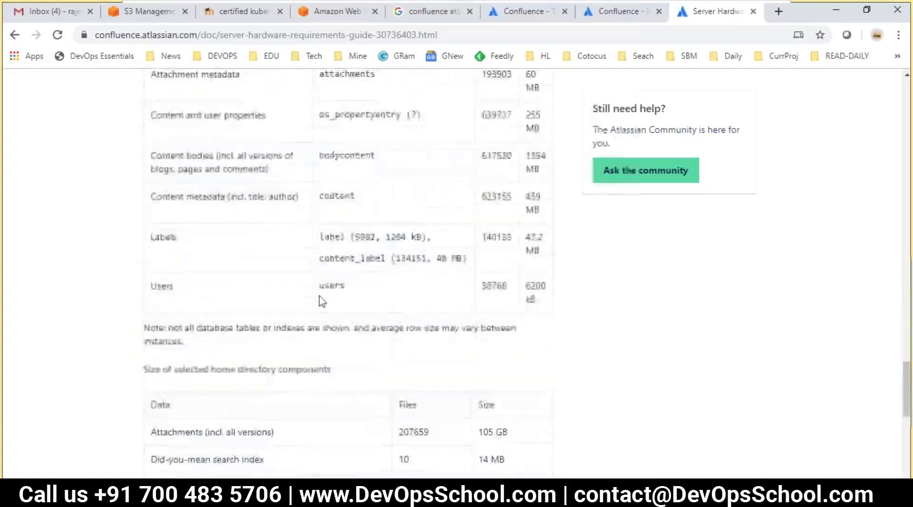
{"action": "scroll", "coordinate": [252, 282], "scroll_direction": "down", "scroll_amount": 10}
{"action": "scroll", "coordinate": [251, 282], "scroll_direction": "up", "scroll_amount": 15}
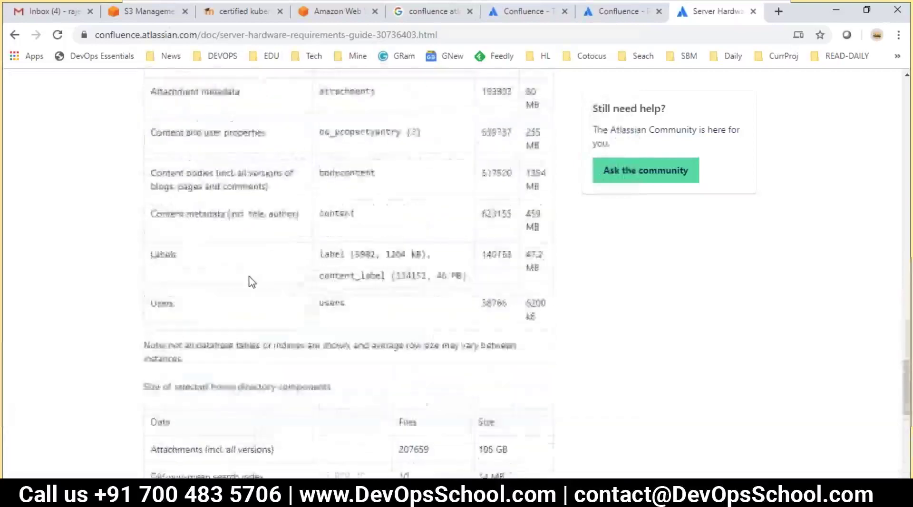
{"action": "scroll", "coordinate": [251, 282], "scroll_direction": "up", "scroll_amount": 15}
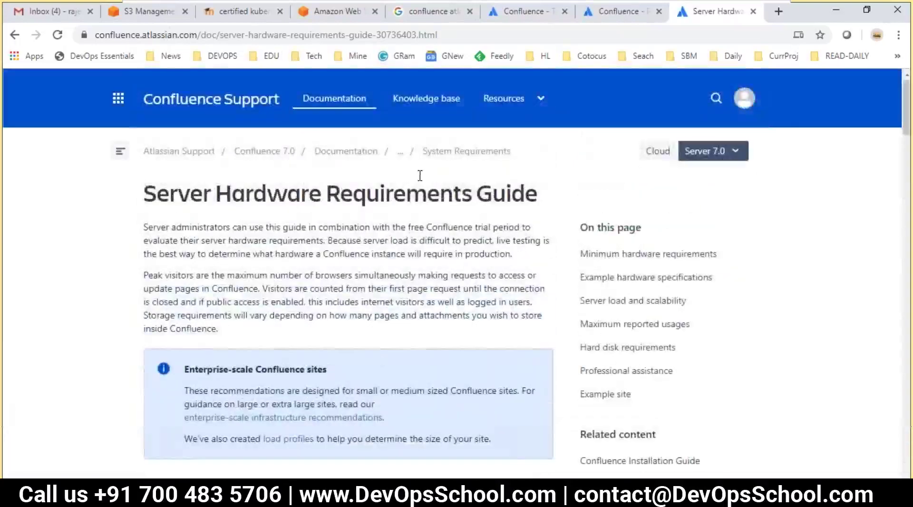
{"action": "left_click", "coordinate": [451, 156]}
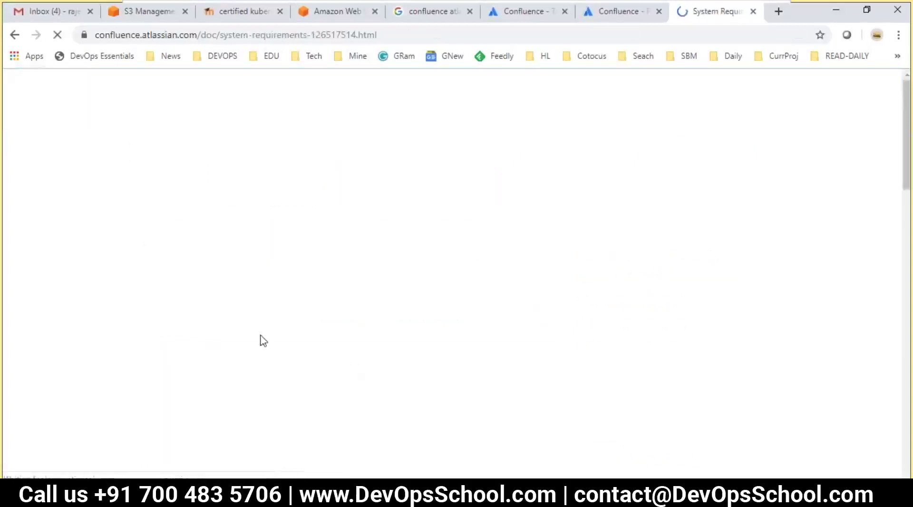
- Paste the System Requirements page address over the old link in the notes
{"action": "key", "text": "ctrl+l"}
{"action": "key", "text": "ctrl+c"}
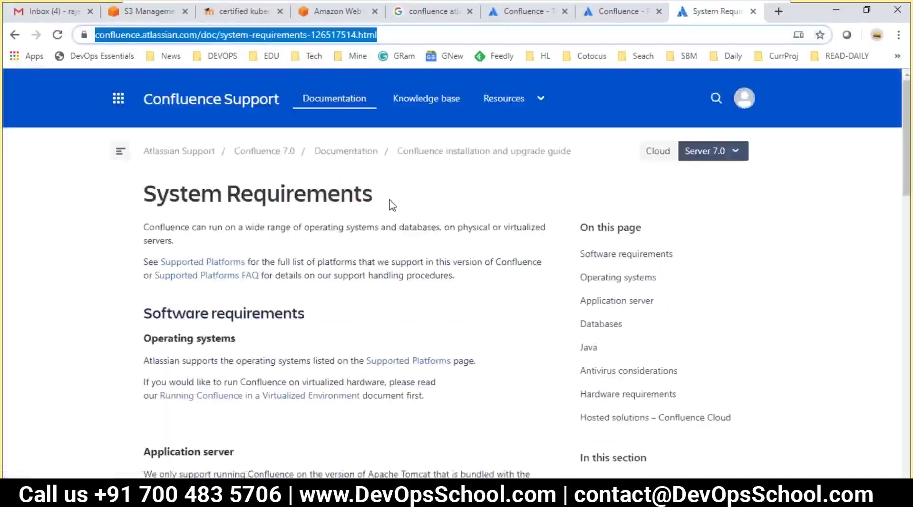
{"action": "key", "text": "alt+Tab"}
{"action": "left_click_drag", "start_coordinate": [758, 345], "coordinate": [221, 342]}
{"action": "key", "text": "ctrl+v"}
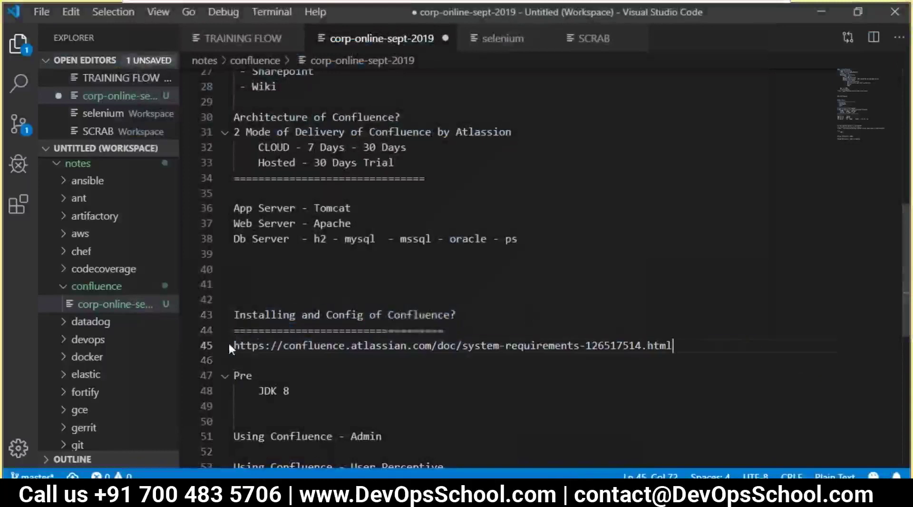
{"action": "key", "text": "alt+Tab"}
{"action": "scroll", "coordinate": [307, 297], "scroll_direction": "down", "scroll_amount": 3}
{"action": "left_click_drag", "start_coordinate": [166, 179], "coordinate": [342, 227]}
{"action": "scroll", "coordinate": [328, 319], "scroll_direction": "down", "scroll_amount": 2}
- Highlight passages on the System Requirements page, including the Databases paragraph
{"action": "left_click_drag", "start_coordinate": [180, 185], "coordinate": [266, 207]}
{"action": "left_click", "coordinate": [412, 266]}
{"action": "left_click_drag", "start_coordinate": [386, 208], "coordinate": [414, 208]}
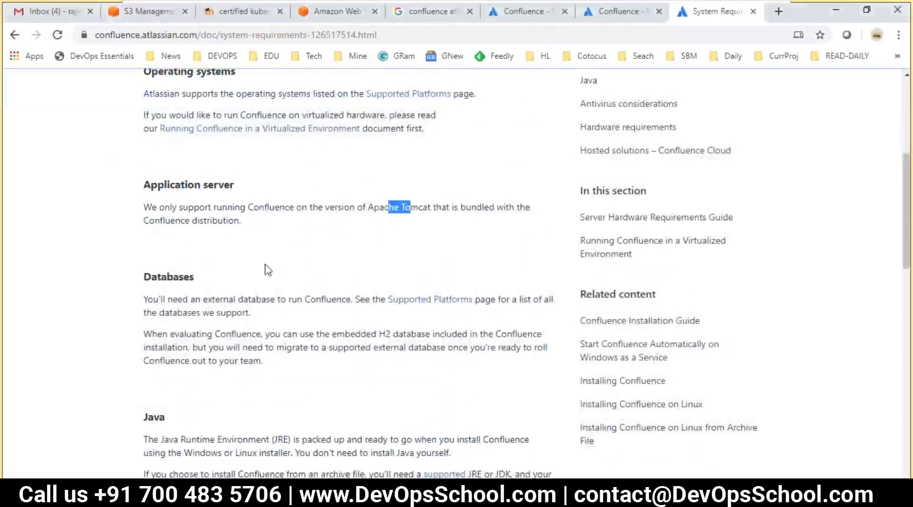
{"action": "left_click", "coordinate": [271, 269]}
{"action": "scroll", "coordinate": [271, 269], "scroll_direction": "down", "scroll_amount": 3}
{"action": "left_click_drag", "start_coordinate": [160, 144], "coordinate": [237, 180]}
{"action": "left_click", "coordinate": [398, 265]}
- Open Supported Platforms in a new tab, review its Databases list, then return
{"action": "right_click", "coordinate": [407, 171]}
{"action": "left_click", "coordinate": [420, 182]}
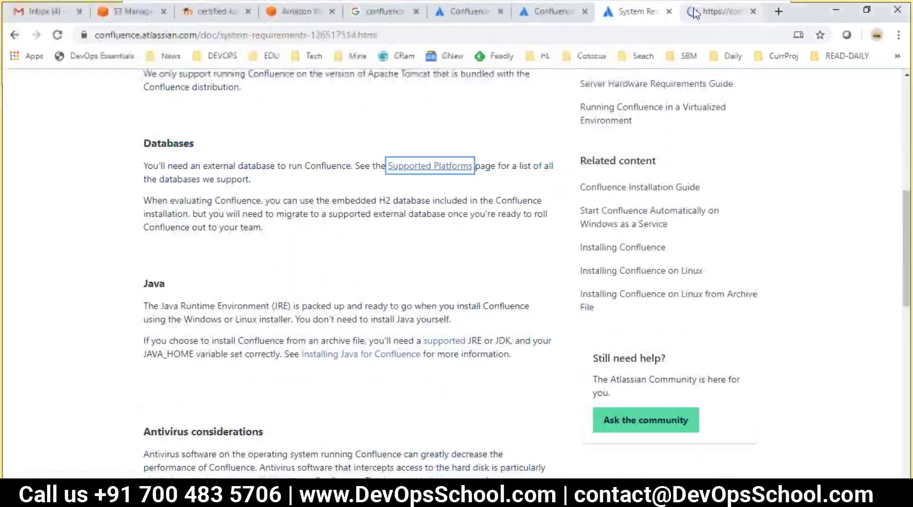
{"action": "left_click", "coordinate": [723, 11]}
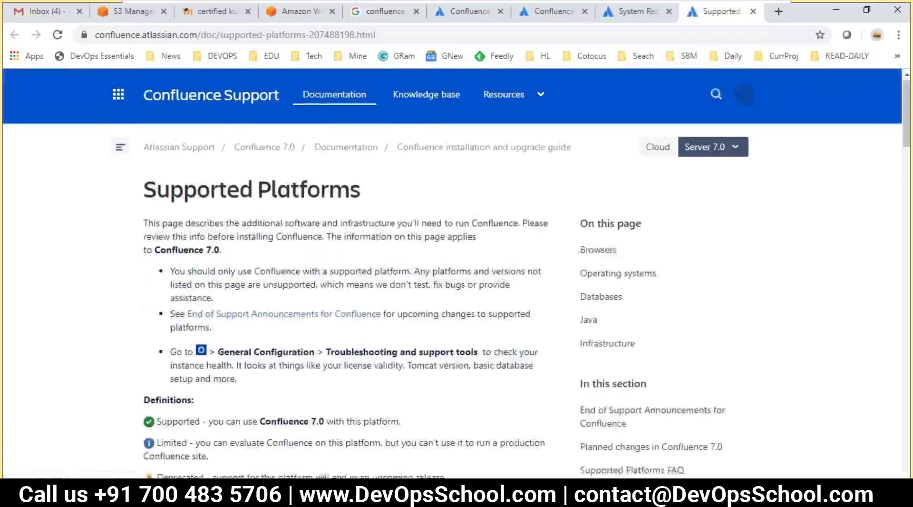
{"action": "scroll", "coordinate": [266, 324], "scroll_direction": "down", "scroll_amount": 7}
{"action": "scroll", "coordinate": [245, 313], "scroll_direction": "up", "scroll_amount": 6}
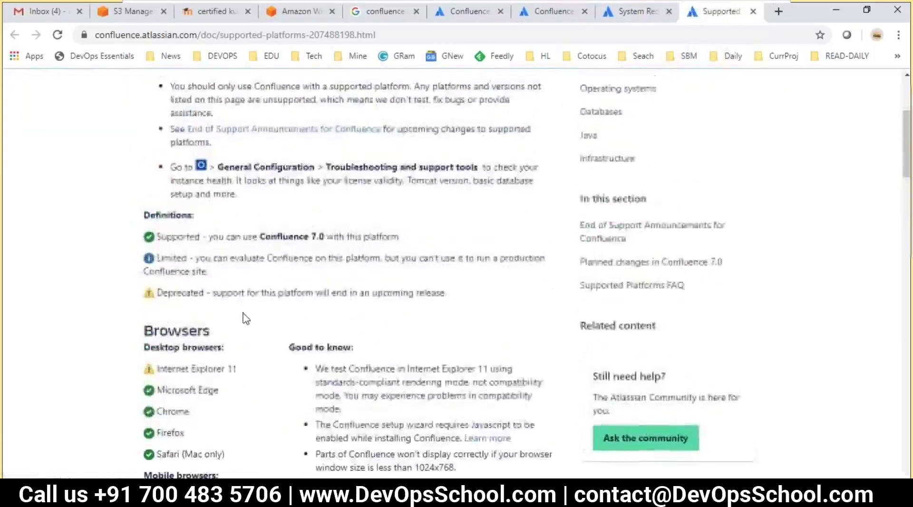
{"action": "scroll", "coordinate": [397, 366], "scroll_direction": "down", "scroll_amount": 8}
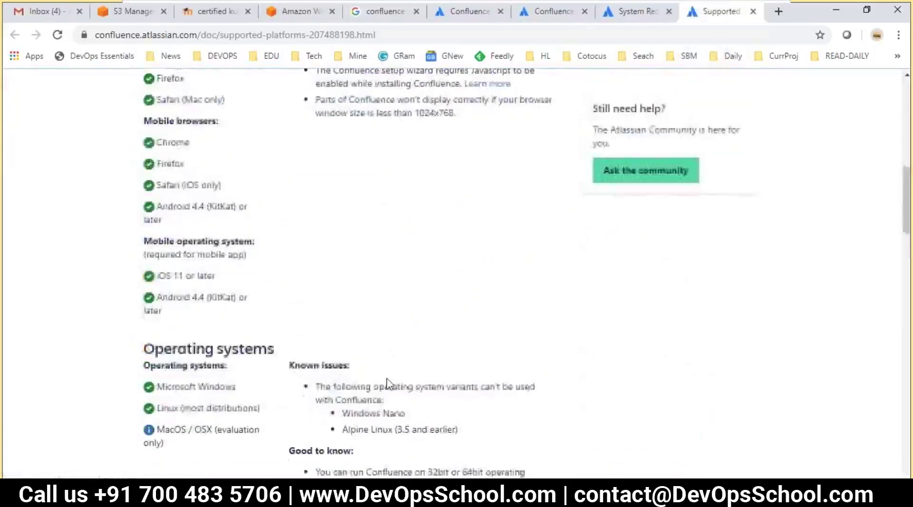
{"action": "scroll", "coordinate": [387, 382], "scroll_direction": "down", "scroll_amount": 8}
{"action": "scroll", "coordinate": [184, 307], "scroll_direction": "down", "scroll_amount": 4}
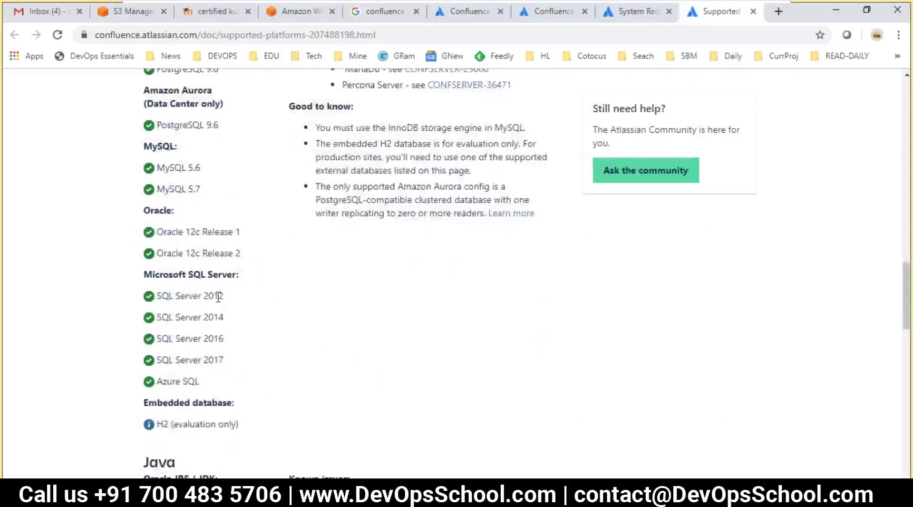
{"action": "scroll", "coordinate": [220, 297], "scroll_direction": "down", "scroll_amount": 1}
{"action": "left_click_drag", "start_coordinate": [179, 358], "coordinate": [225, 358]}
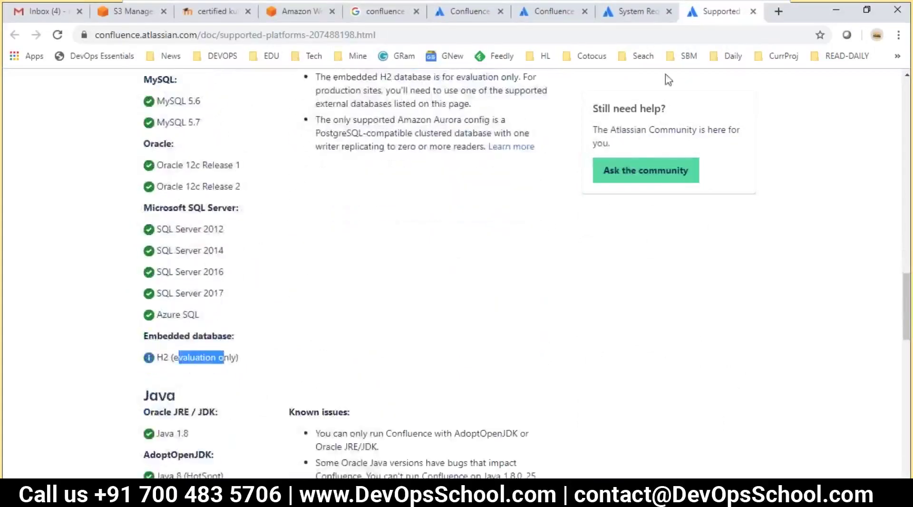
{"action": "left_click", "coordinate": [642, 13]}
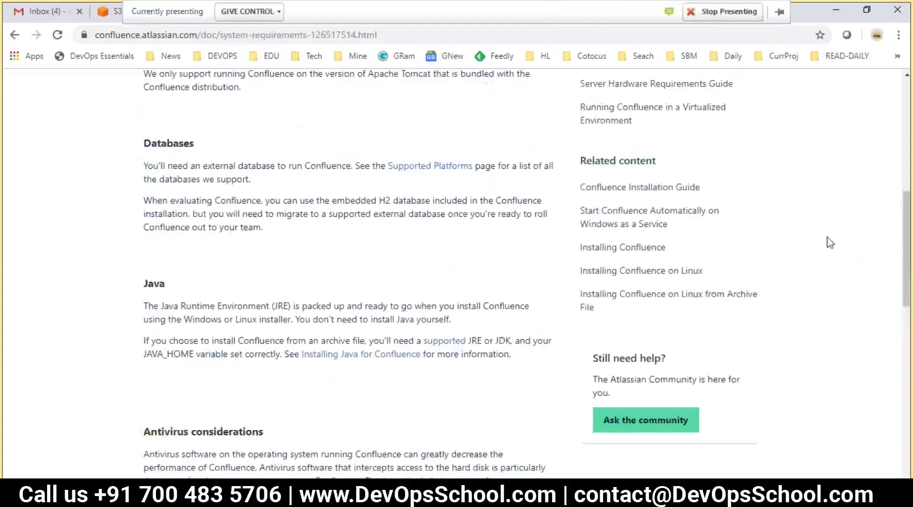
- Read the Java, antivirus and hardware sections, marking the JRE mention and antivirus advice
{"action": "scroll", "coordinate": [355, 251], "scroll_direction": "down", "scroll_amount": 3}
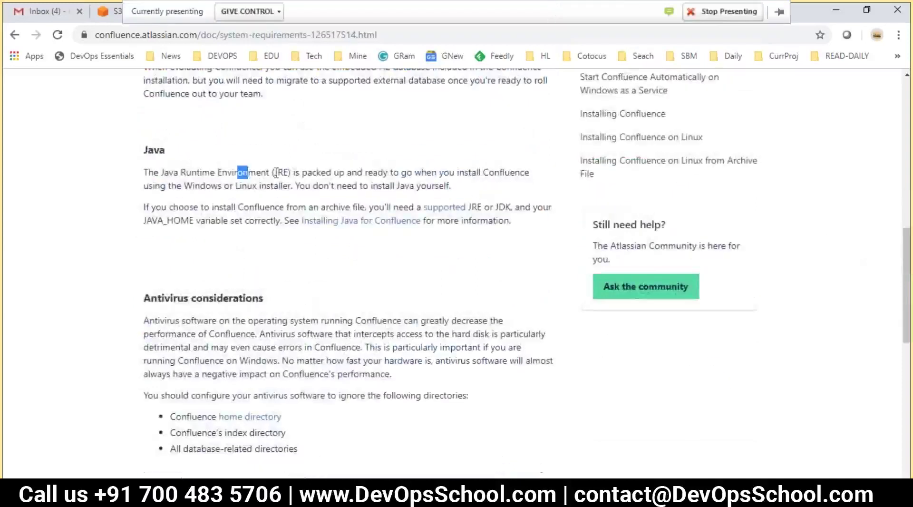
{"action": "left_click_drag", "start_coordinate": [238, 172], "coordinate": [291, 173]}
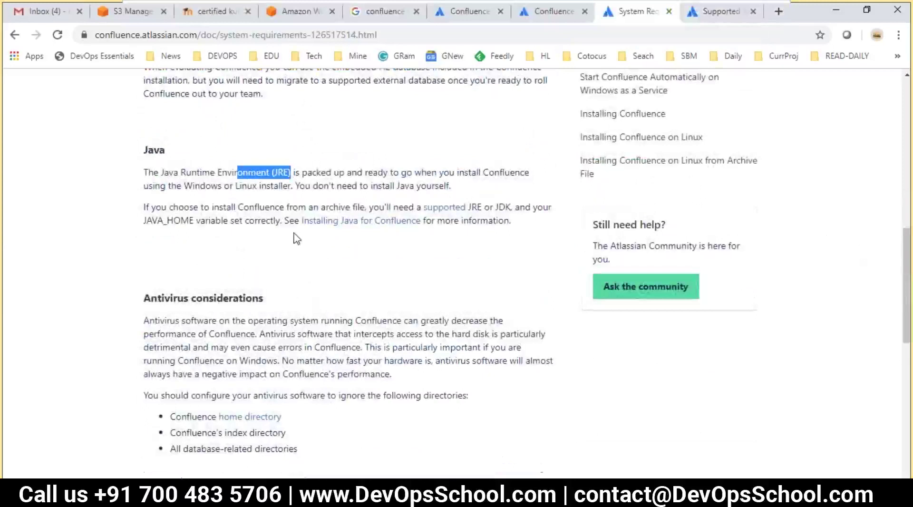
{"action": "scroll", "coordinate": [298, 238], "scroll_direction": "down", "scroll_amount": 3}
{"action": "left_click_drag", "start_coordinate": [256, 227], "coordinate": [290, 262]}
{"action": "left_click", "coordinate": [338, 291]}
{"action": "left_click_drag", "start_coordinate": [205, 226], "coordinate": [342, 292]}
{"action": "left_click", "coordinate": [343, 295]}
{"action": "scroll", "coordinate": [348, 304], "scroll_direction": "down", "scroll_amount": 3}
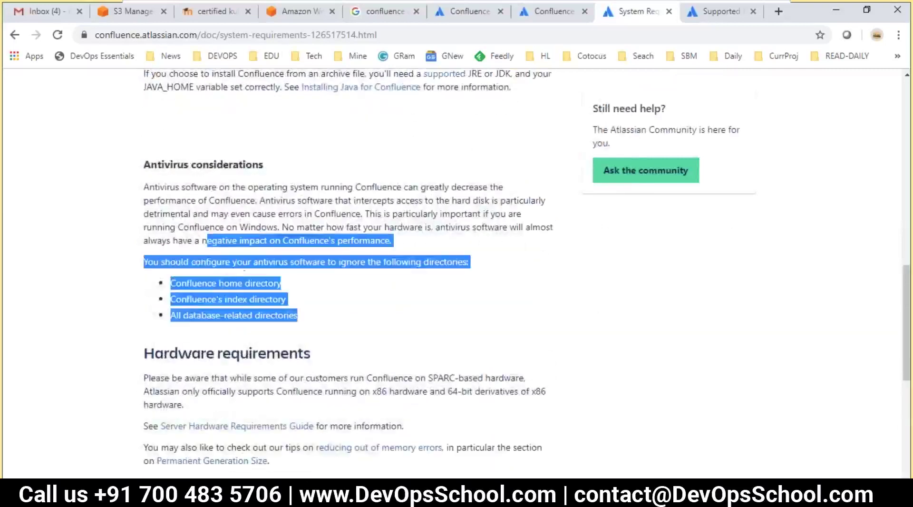
{"action": "scroll", "coordinate": [349, 267], "scroll_direction": "down", "scroll_amount": 3}
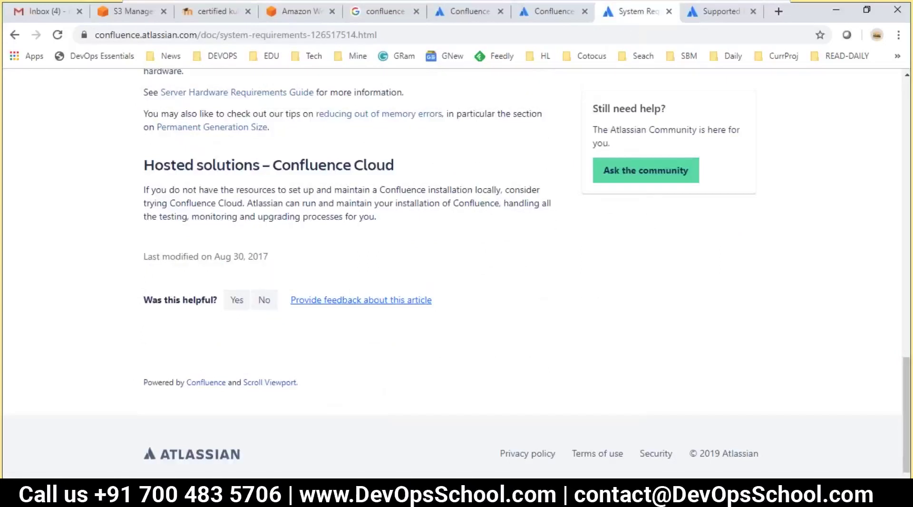
{"action": "key", "text": "alt+Tab"}
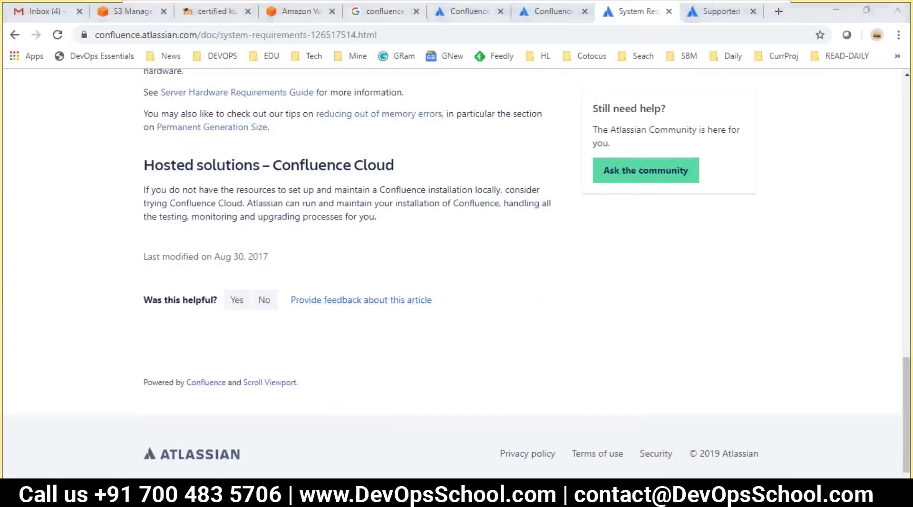
- Remove the blank line below the link, add empty lines after JDK 8, and save
{"action": "scroll", "coordinate": [325, 365], "scroll_direction": "down", "scroll_amount": 2}
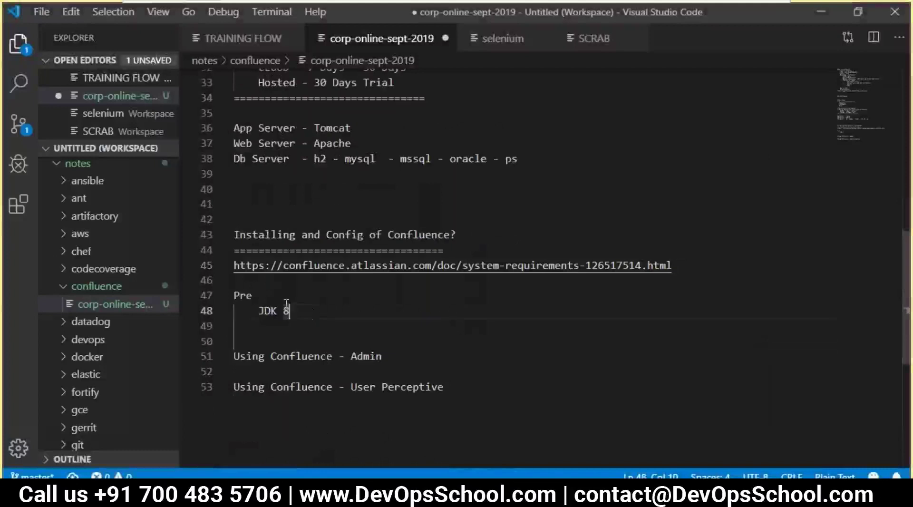
{"action": "left_click", "coordinate": [264, 285]}
{"action": "key", "text": "BackSpace"}
{"action": "left_click", "coordinate": [294, 292]}
{"action": "key", "text": "Return"}
{"action": "key", "text": "Return"}
{"action": "key", "text": "Return"}
{"action": "key", "text": "Return"}
{"action": "key", "text": "Return"}
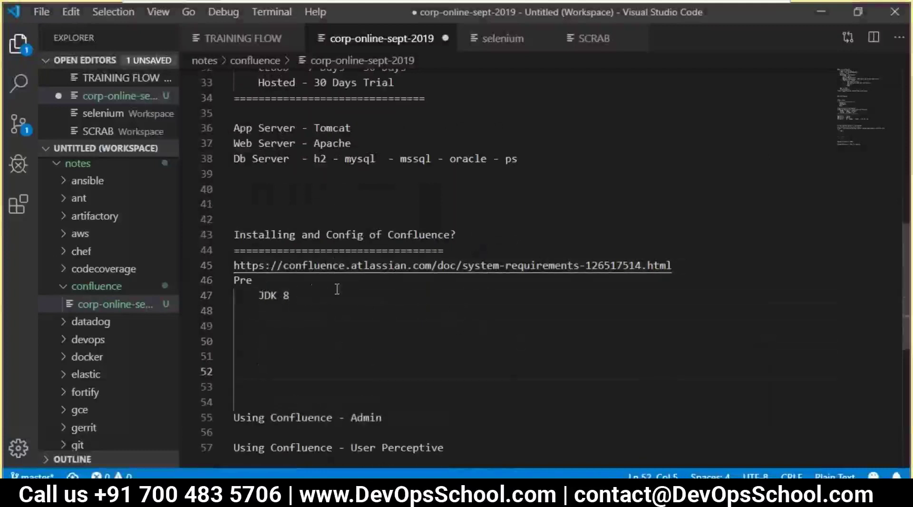
{"action": "double_click", "coordinate": [257, 235]}
{"action": "key", "text": "ctrl+s"}
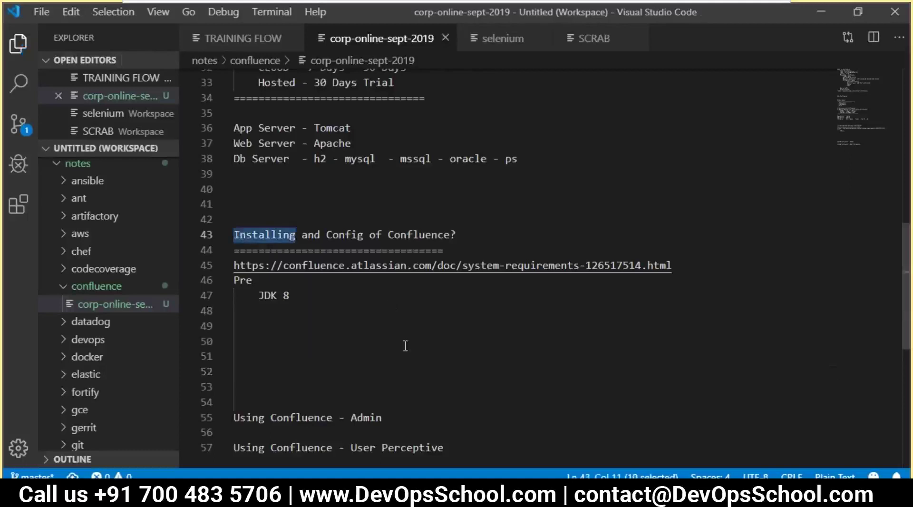
- Write 'How to install Confluence' on line 49 with an indented line below, and save
{"action": "left_click", "coordinate": [316, 318]}
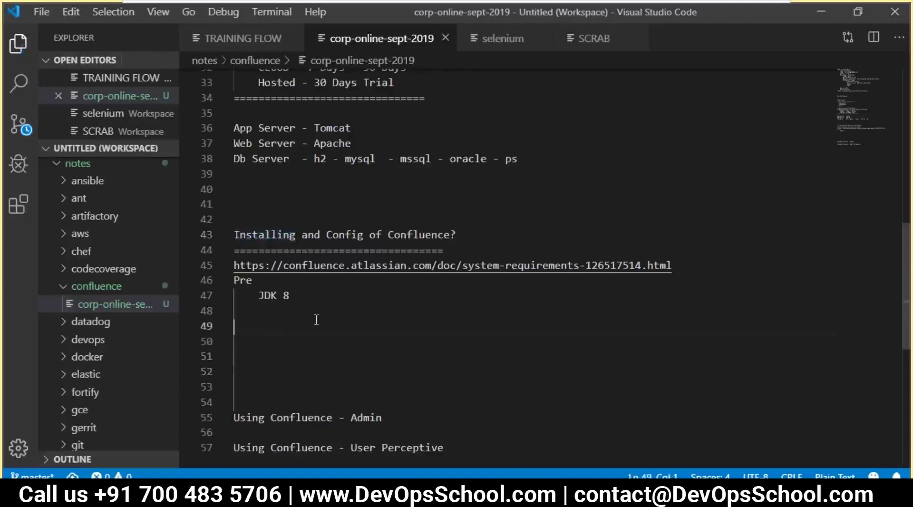
{"action": "type", "text": "How to insy"}
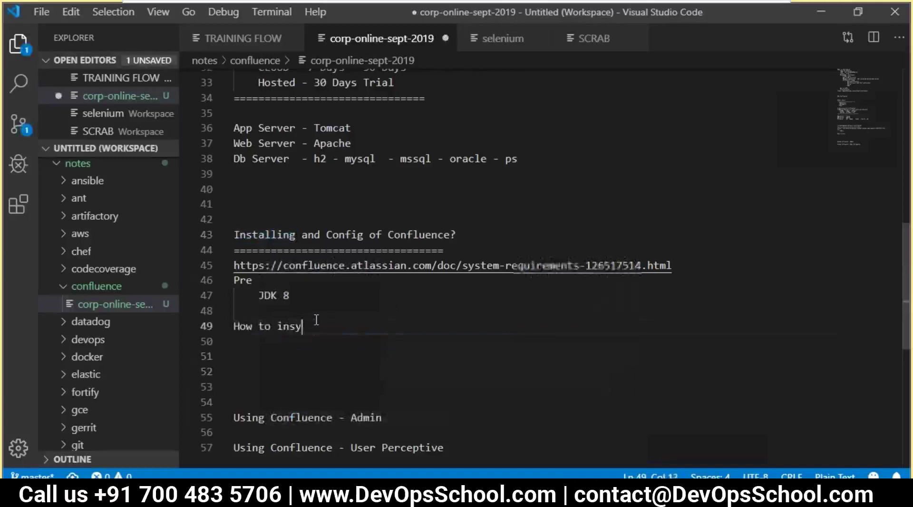
{"action": "key", "text": "BackSpace"}
{"action": "type", "text": "tall"}
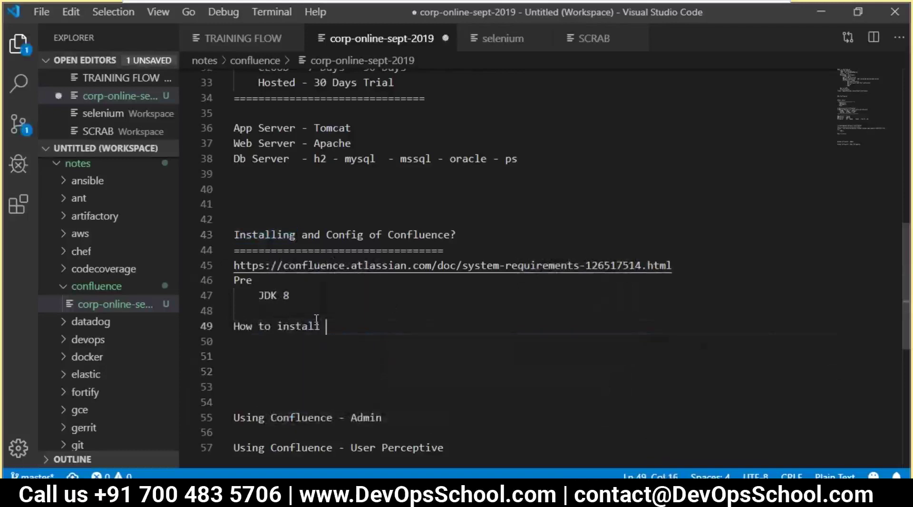
{"action": "double_click", "coordinate": [419, 230]}
{"action": "key", "text": "ctrl+c"}
{"action": "left_click", "coordinate": [336, 319]}
{"action": "key", "text": "ctrl+v"}
{"action": "key", "text": "Return"}
{"action": "key", "text": "Tab"}
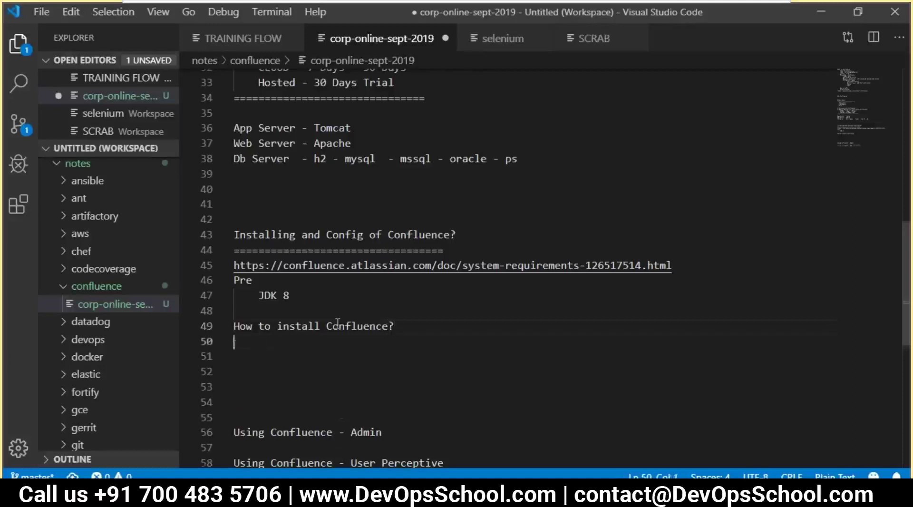
{"action": "key", "text": "ctrl+s"}
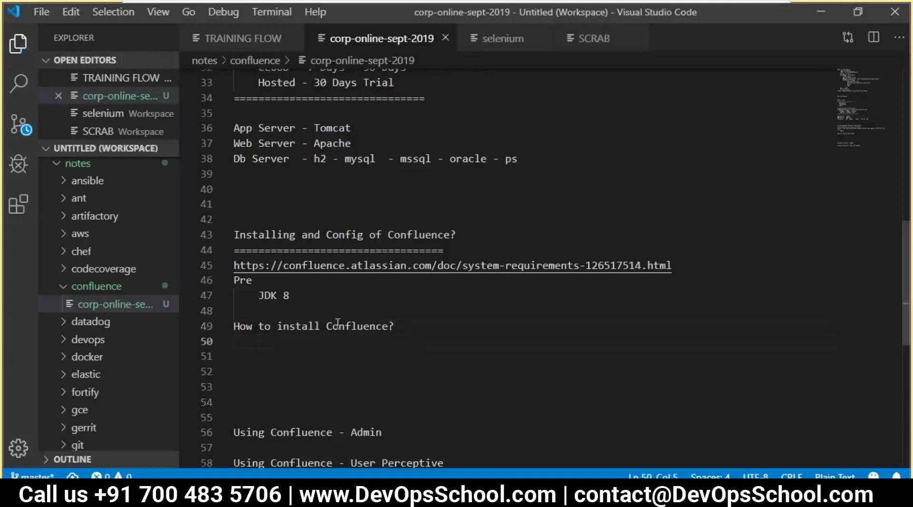
- Add an '- ANY PLATFORM' line with an indented TAR|Zip entry below it
{"action": "type", "text": "- "}
{"action": "type", "text": "ANY P"}
{"action": "type", "text": "LAT"}
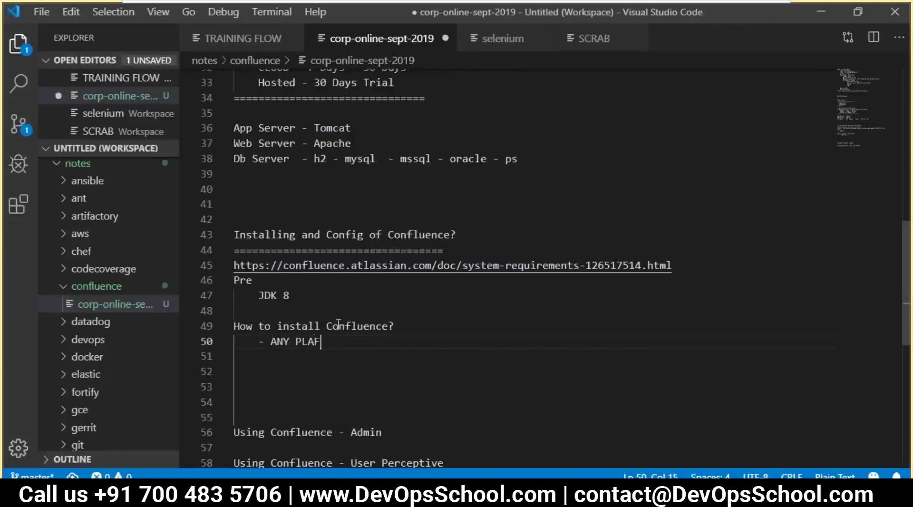
{"action": "type", "text": "TFORM"}
{"action": "key", "text": "Return"}
{"action": "key", "text": "ctrl+s"}
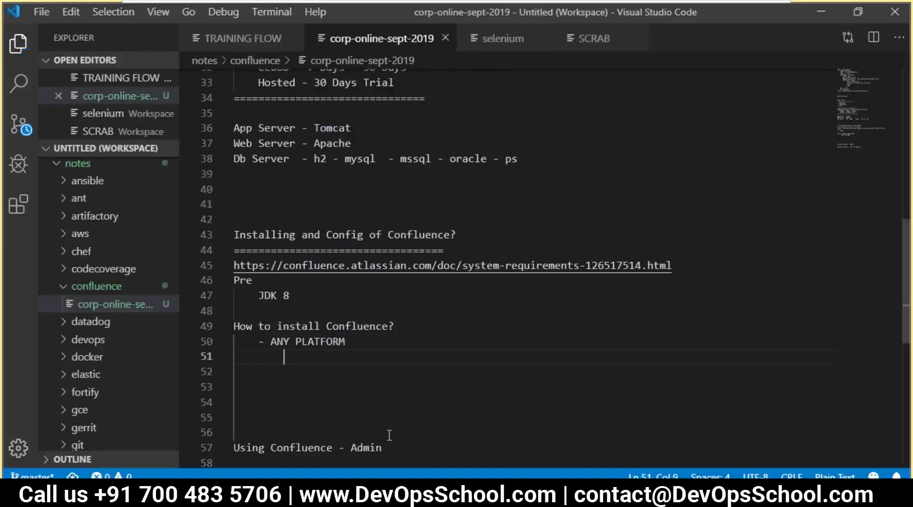
{"action": "type", "text": "TAR"}
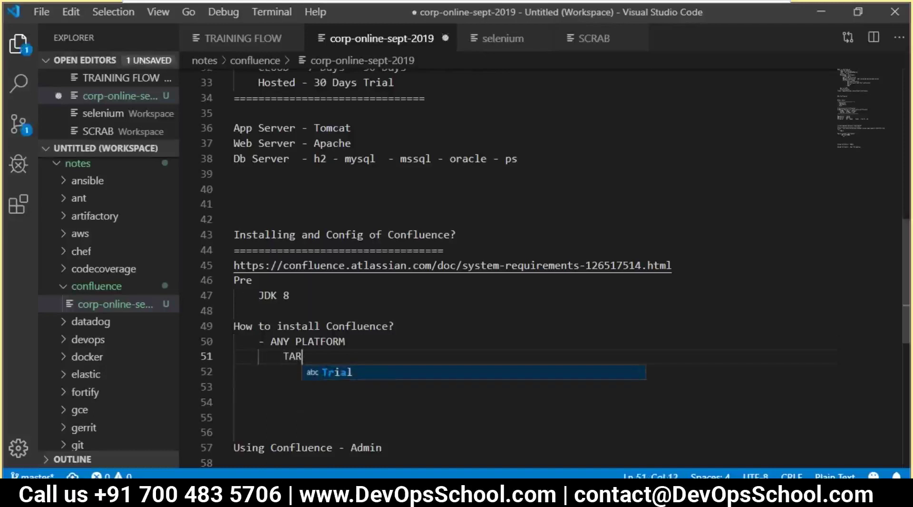
{"action": "type", "text": "|"}
{"action": "type", "text": "Zip"}
{"action": "key", "text": "BackSpace"}
{"action": "type", "text": "ip"}
{"action": "key", "text": "Return"}
- Add the 'EXE | Bin - Win - LINUX' entry and save the notes
{"action": "type", "text": "EXE"}
{"action": "key", "text": "Return"}
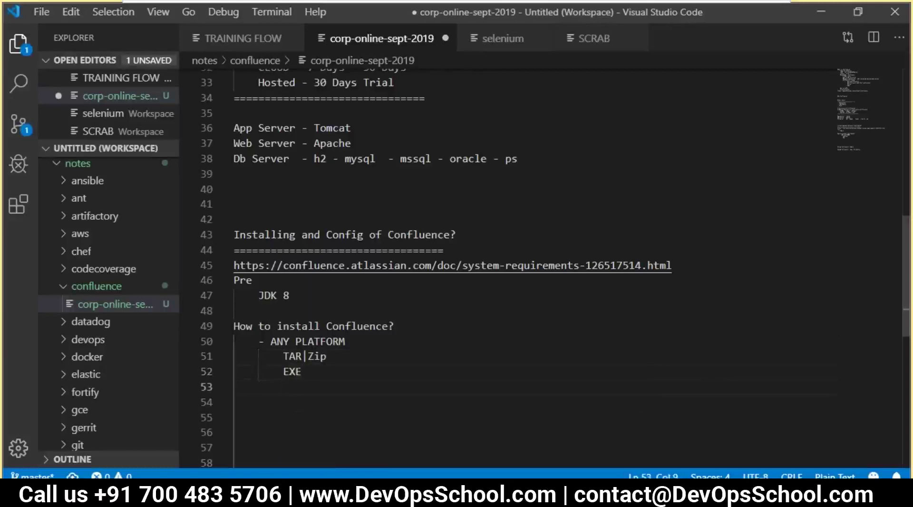
{"action": "key", "text": "BackSpace"}
{"action": "key", "text": "BackSpace"}
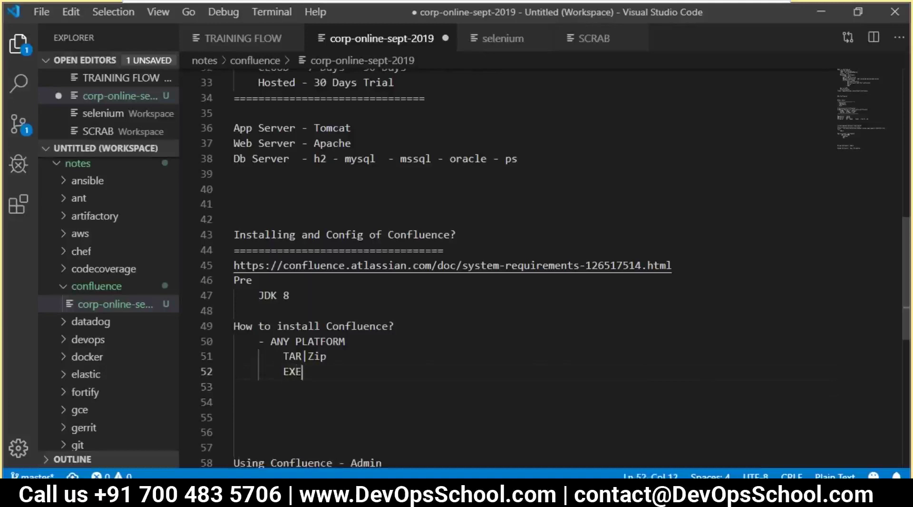
{"action": "type", "text": "E | Bin - Win - LIN"}
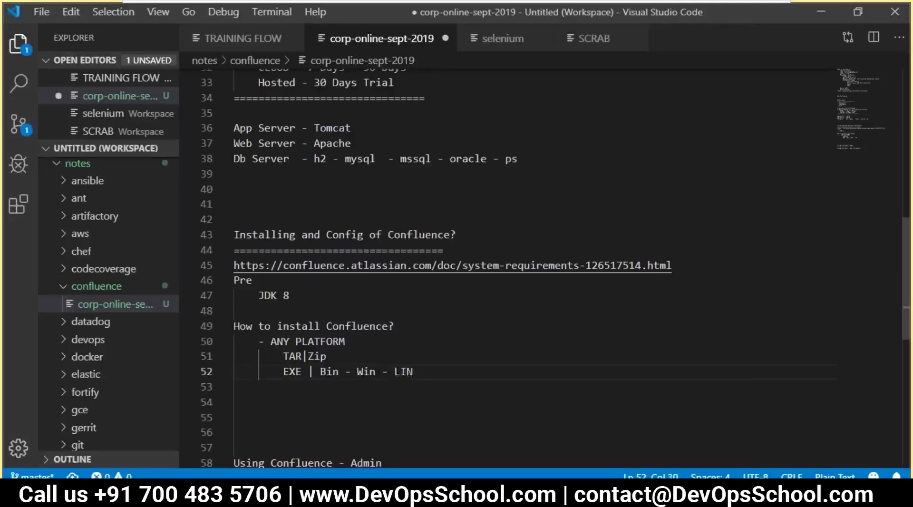
{"action": "type", "text": "UX"}
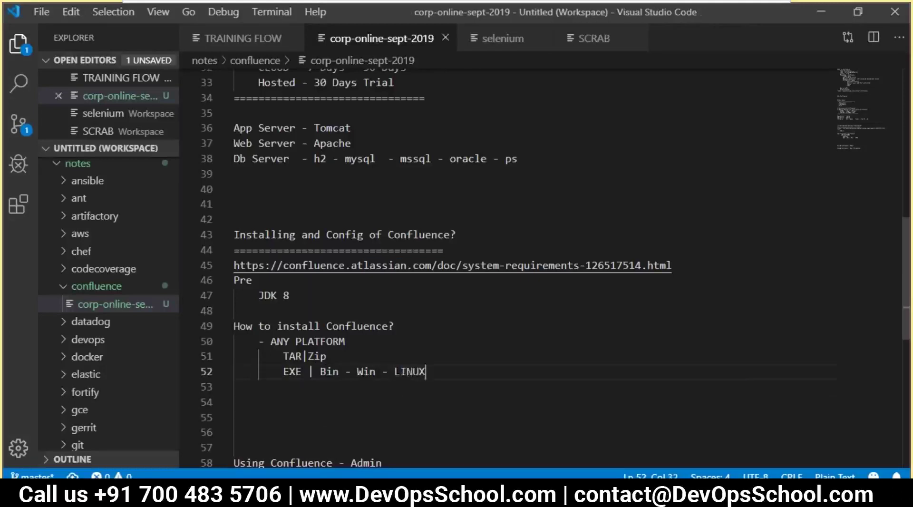
{"action": "key", "text": "Return"}
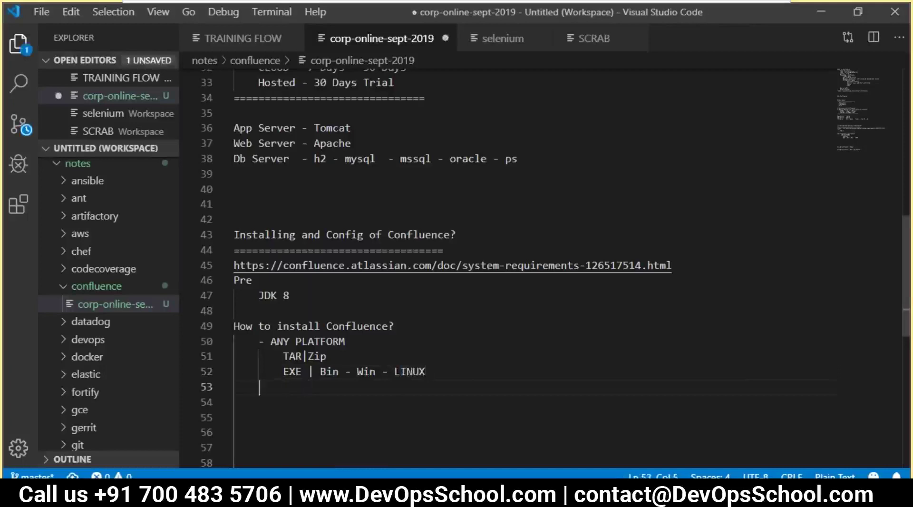
{"action": "key", "text": "ctrl+s"}
{"action": "scroll", "coordinate": [394, 423], "scroll_direction": "up", "scroll_amount": 5}
{"action": "scroll", "coordinate": [329, 367], "scroll_direction": "down", "scroll_amount": 2}
{"action": "scroll", "coordinate": [330, 368], "scroll_direction": "down", "scroll_amount": 4}
{"action": "scroll", "coordinate": [324, 365], "scroll_direction": "down", "scroll_amount": 2}
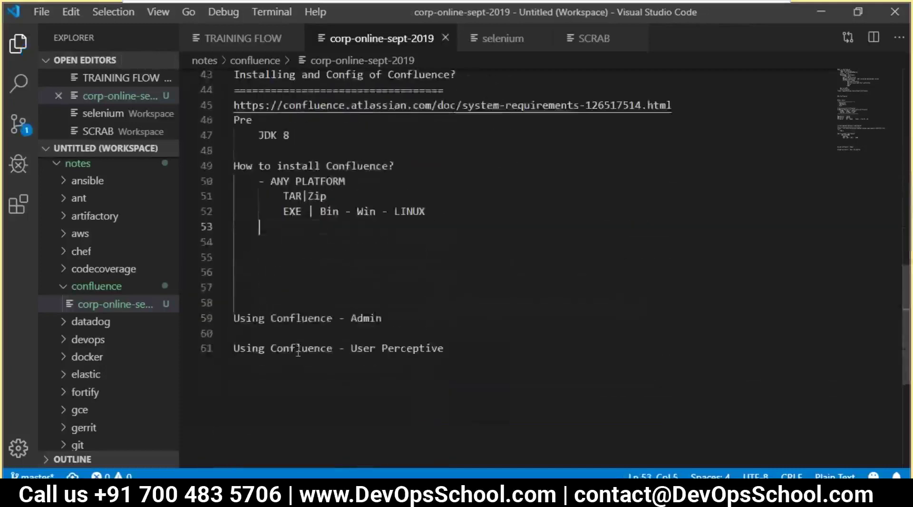
{"action": "scroll", "coordinate": [313, 360], "scroll_direction": "up", "scroll_amount": 5}
{"action": "scroll", "coordinate": [312, 361], "scroll_direction": "up", "scroll_amount": 2}
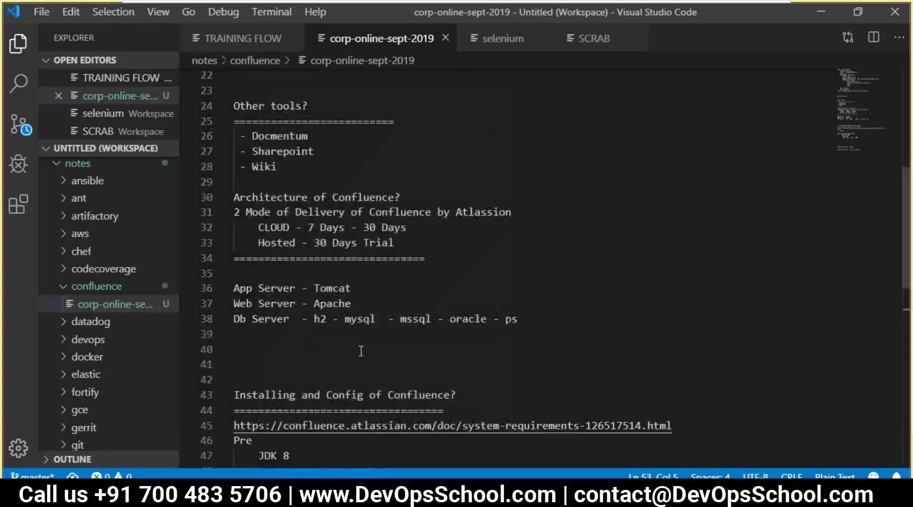
{"action": "scroll", "coordinate": [361, 350], "scroll_direction": "up", "scroll_amount": 5}
{"action": "scroll", "coordinate": [333, 309], "scroll_direction": "down", "scroll_amount": 4}
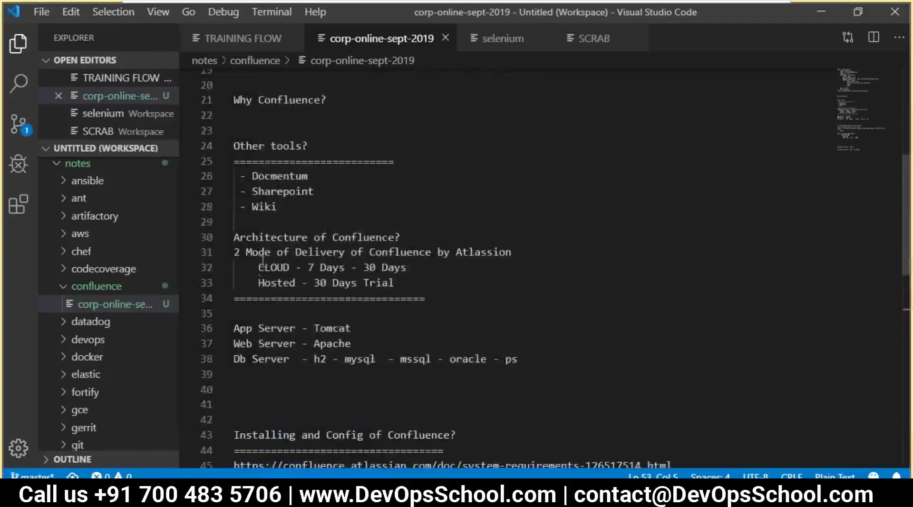
{"action": "left_click_drag", "start_coordinate": [259, 267], "coordinate": [423, 285]}
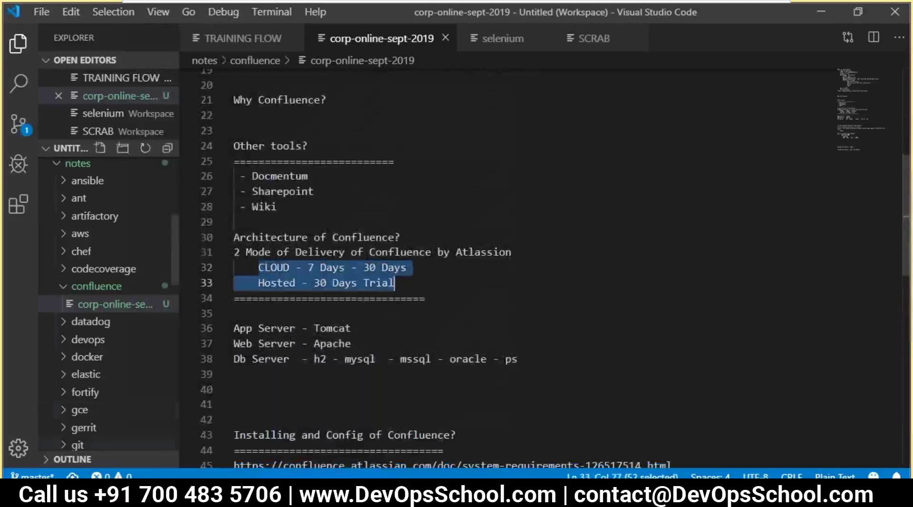
{"action": "left_click", "coordinate": [371, 269]}
{"action": "double_click", "coordinate": [371, 268]}
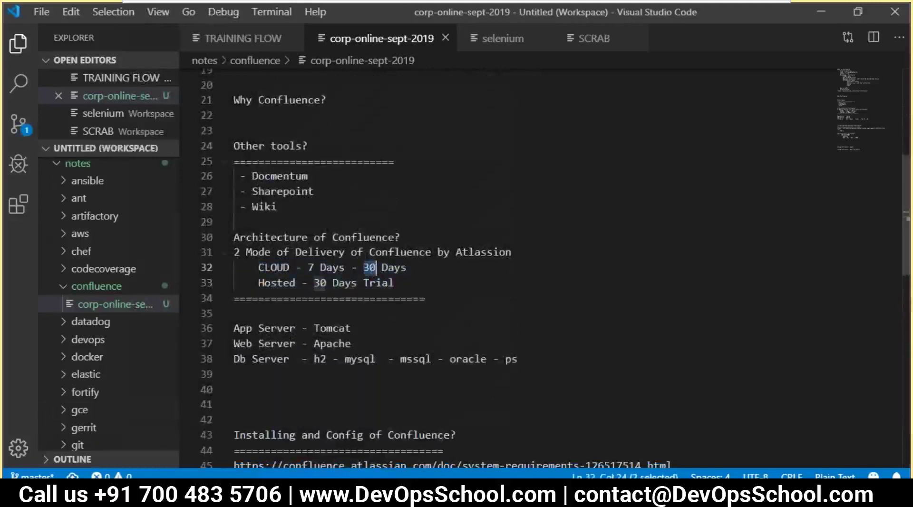
{"action": "double_click", "coordinate": [390, 269]}
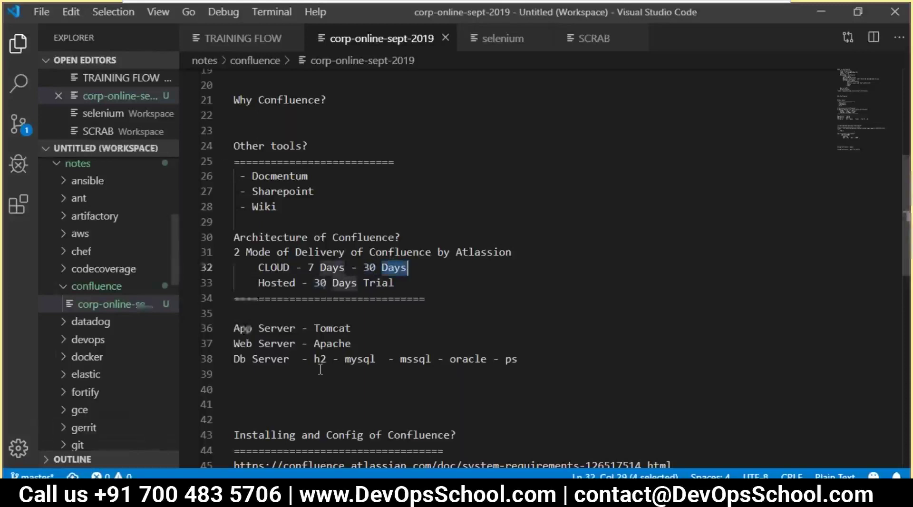
{"action": "scroll", "coordinate": [285, 314], "scroll_direction": "down", "scroll_amount": 4}
{"action": "left_click", "coordinate": [290, 306]}
{"action": "scroll", "coordinate": [323, 375], "scroll_direction": "down", "scroll_amount": 1}
{"action": "left_click", "coordinate": [290, 317]}
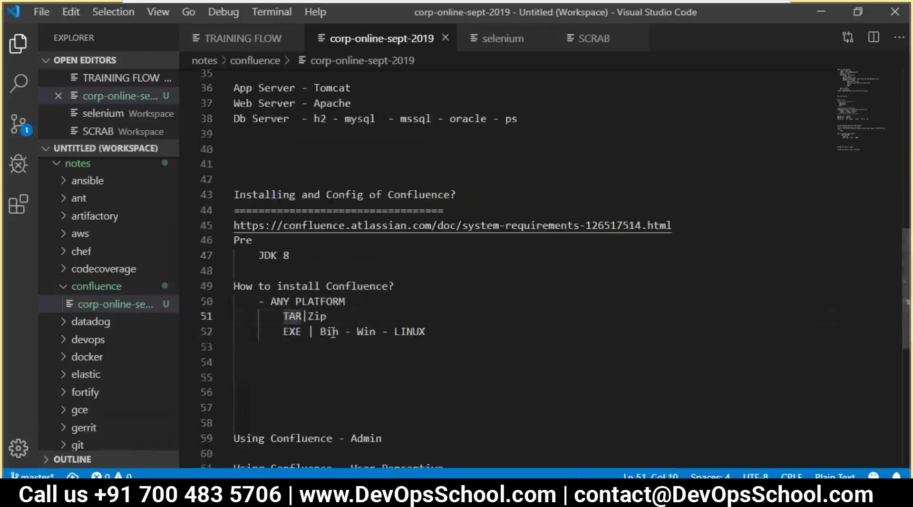
{"action": "double_click", "coordinate": [414, 332]}
{"action": "double_click", "coordinate": [328, 331]}
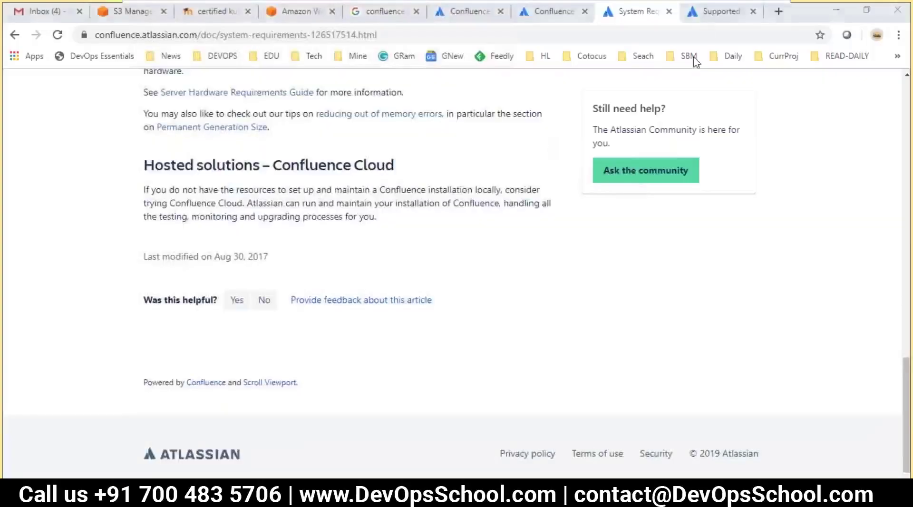
- Search Chrome for 'confluence installation' in a new tab and open Atlassian's Confluence Installation Guide
{"action": "key", "text": "alt+Tab"}
{"action": "left_click", "coordinate": [778, 12]}
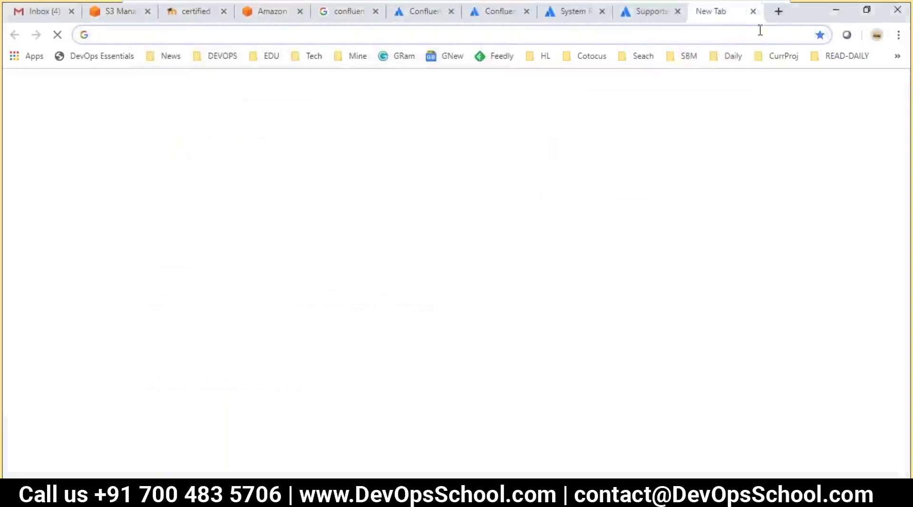
{"action": "type", "text": "Confluence ins"}
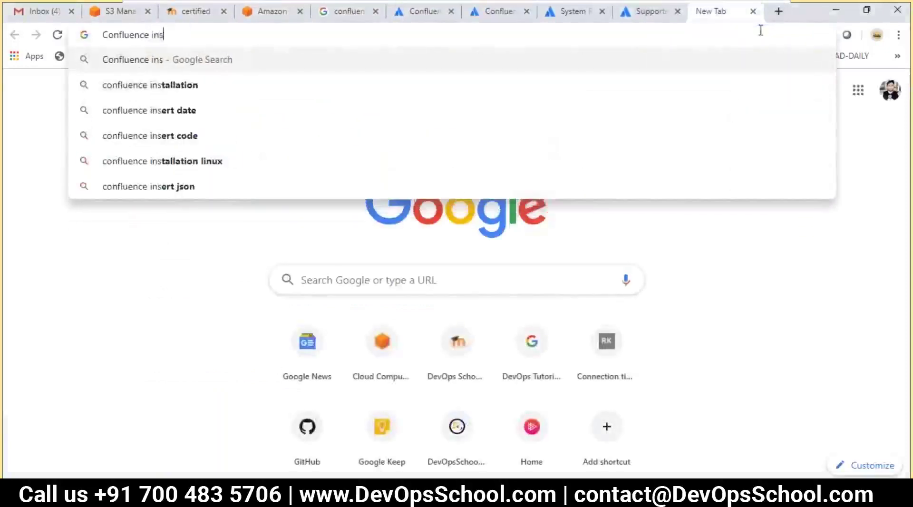
{"action": "key", "text": "Down"}
{"action": "key", "text": "Return"}
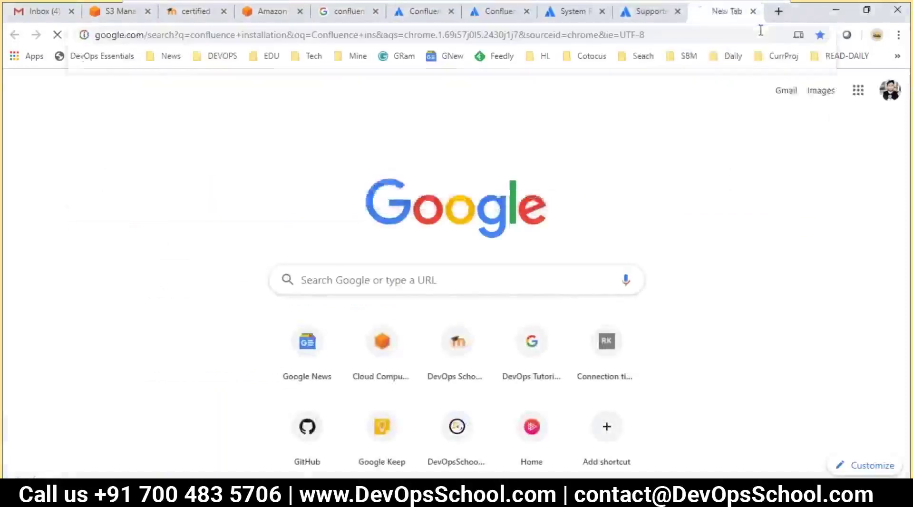
{"action": "scroll", "coordinate": [333, 352], "scroll_direction": "down", "scroll_amount": 7}
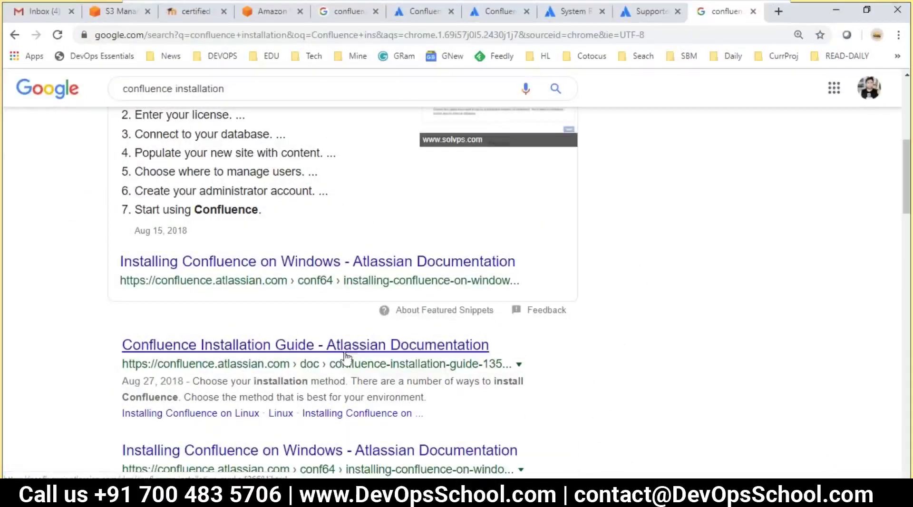
{"action": "left_click", "coordinate": [324, 352]}
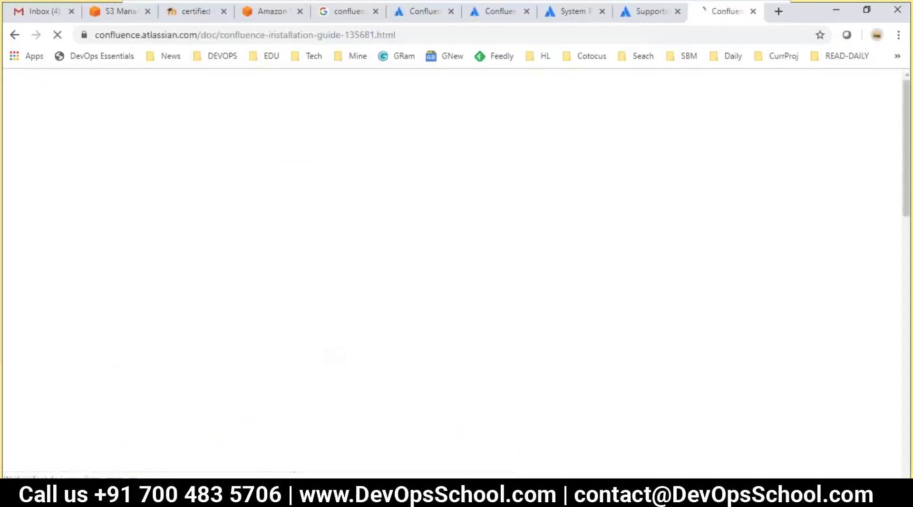
- Highlight the trial, Confluence Cloud free, zip archive and Docker container install methods in the guide
{"action": "scroll", "coordinate": [326, 344], "scroll_direction": "down", "scroll_amount": 2}
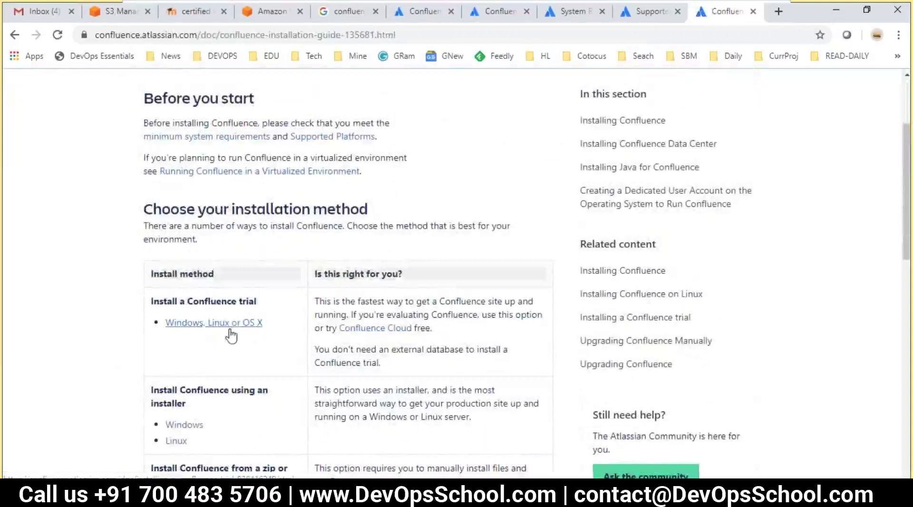
{"action": "left_click_drag", "start_coordinate": [257, 301], "coordinate": [127, 306]}
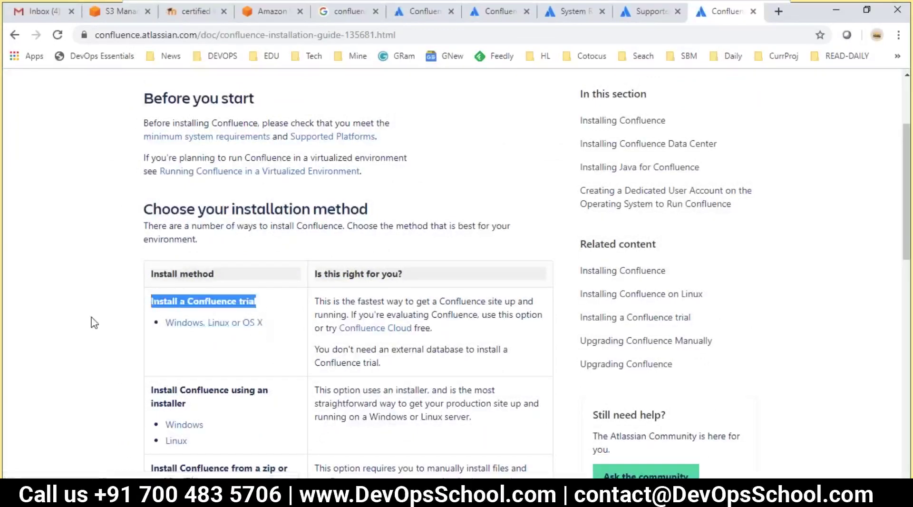
{"action": "scroll", "coordinate": [171, 292], "scroll_direction": "down", "scroll_amount": 3}
{"action": "left_click_drag", "start_coordinate": [186, 270], "coordinate": [153, 254]}
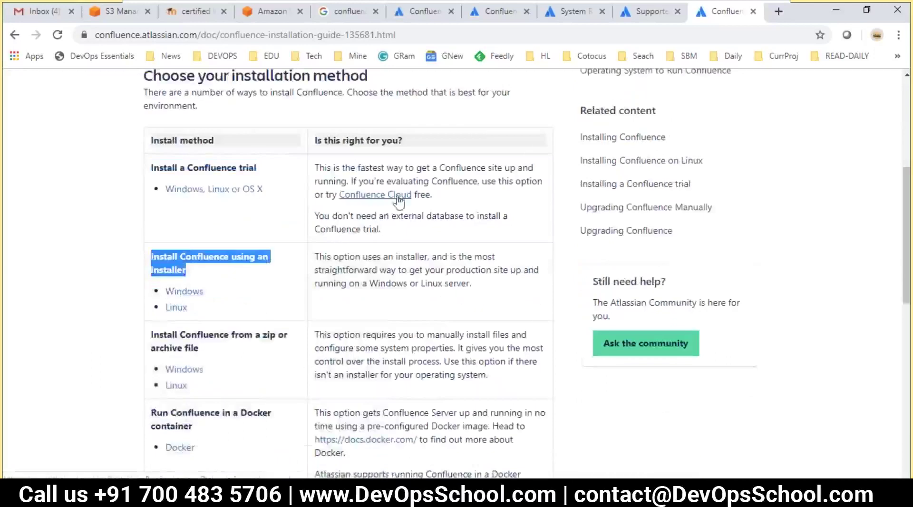
{"action": "left_click_drag", "start_coordinate": [431, 196], "coordinate": [338, 201]}
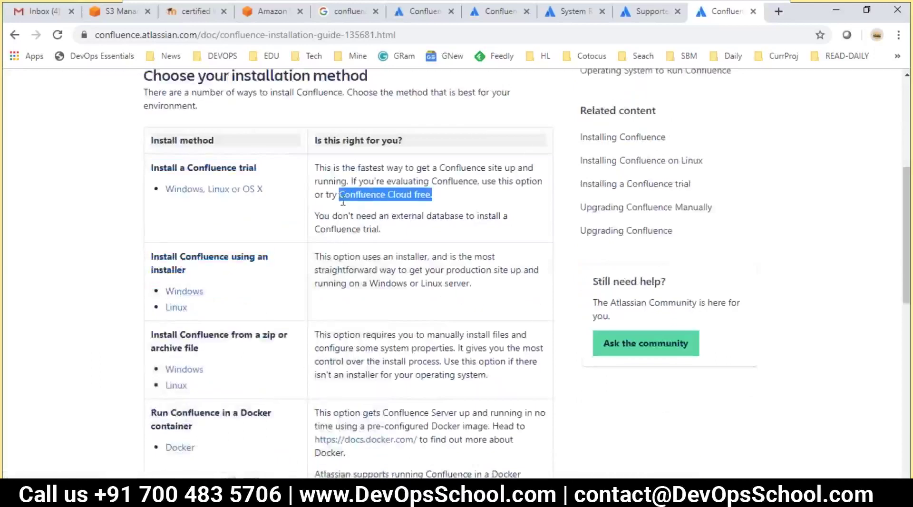
{"action": "scroll", "coordinate": [343, 281], "scroll_direction": "down", "scroll_amount": 3}
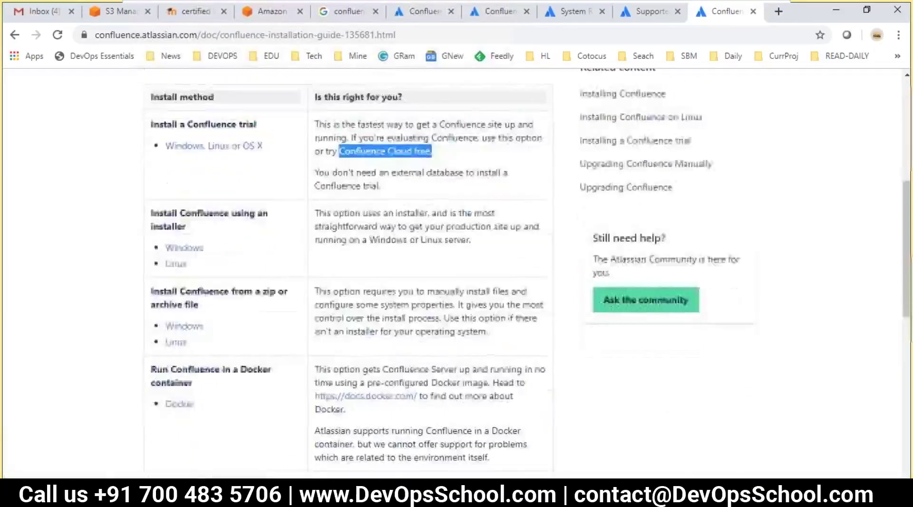
{"action": "left_click_drag", "start_coordinate": [222, 247], "coordinate": [154, 205]}
{"action": "left_click", "coordinate": [254, 200]}
{"action": "double_click", "coordinate": [258, 201]}
{"action": "double_click", "coordinate": [236, 280]}
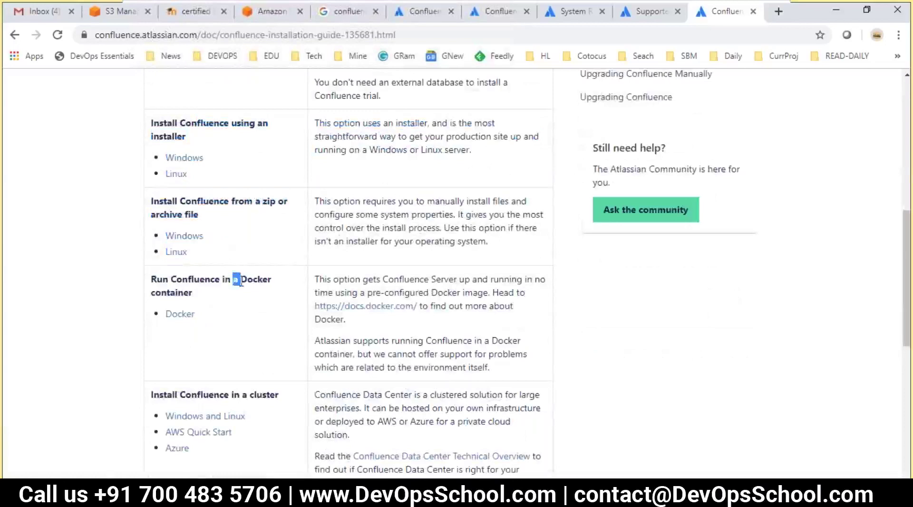
{"action": "double_click", "coordinate": [247, 281]}
{"action": "left_click_drag", "start_coordinate": [228, 312], "coordinate": [163, 278]}
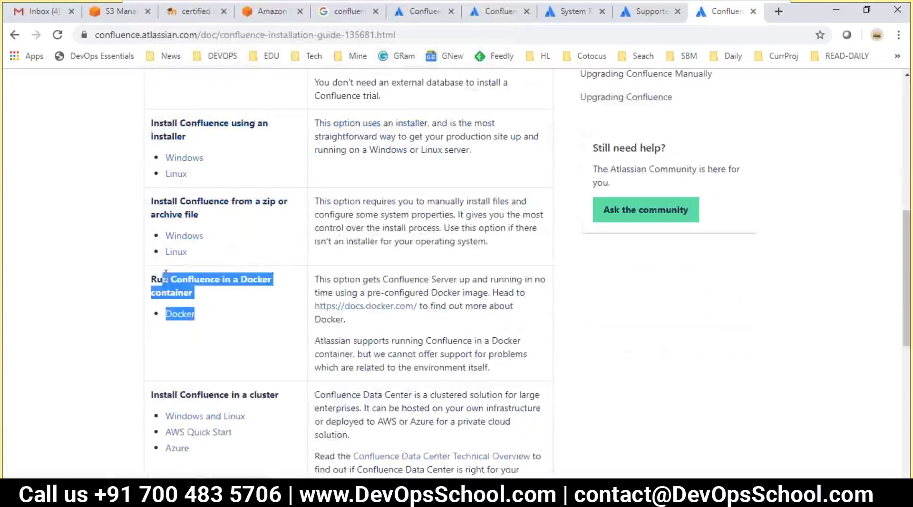
{"action": "left_click", "coordinate": [198, 314]}
{"action": "scroll", "coordinate": [205, 322], "scroll_direction": "down", "scroll_amount": 1}
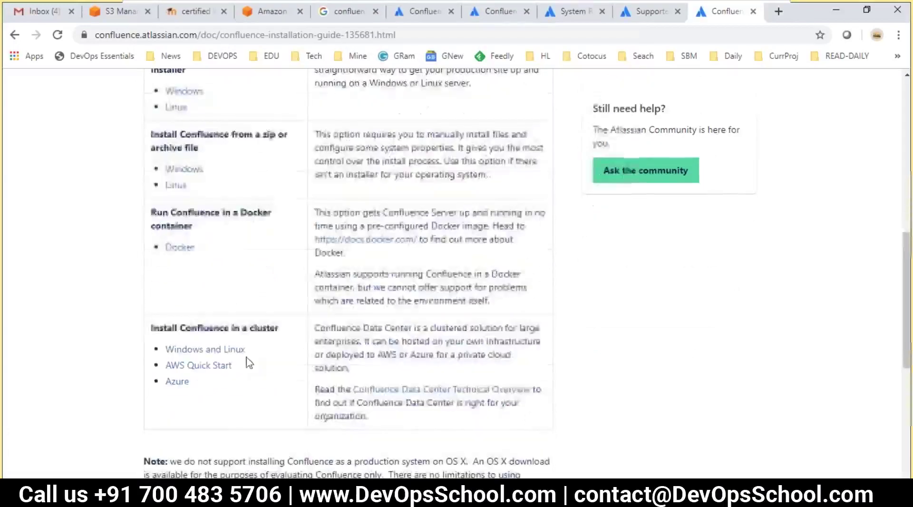
{"action": "left_click_drag", "start_coordinate": [207, 400], "coordinate": [148, 330]}
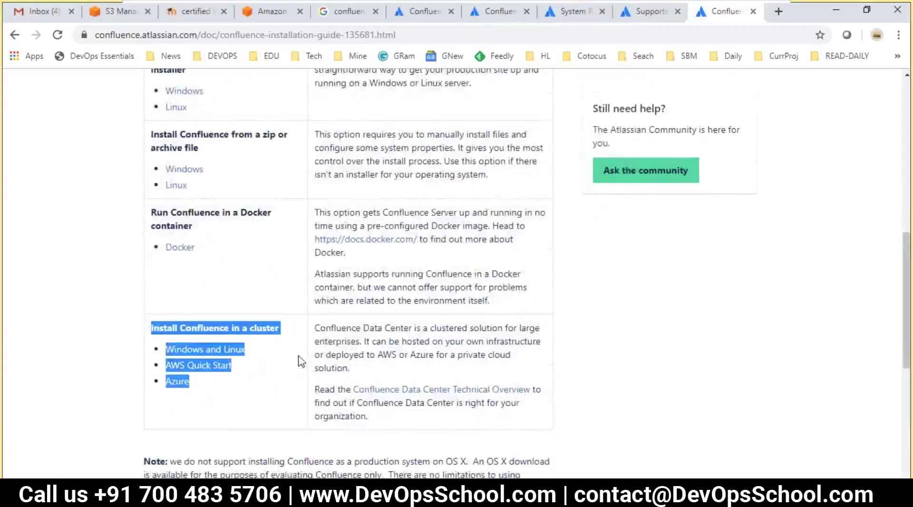
- Highlight the 'Install Confluence using an installer' method and its Linux installer link
{"action": "scroll", "coordinate": [301, 362], "scroll_direction": "up", "scroll_amount": 3}
{"action": "double_click", "coordinate": [167, 193]}
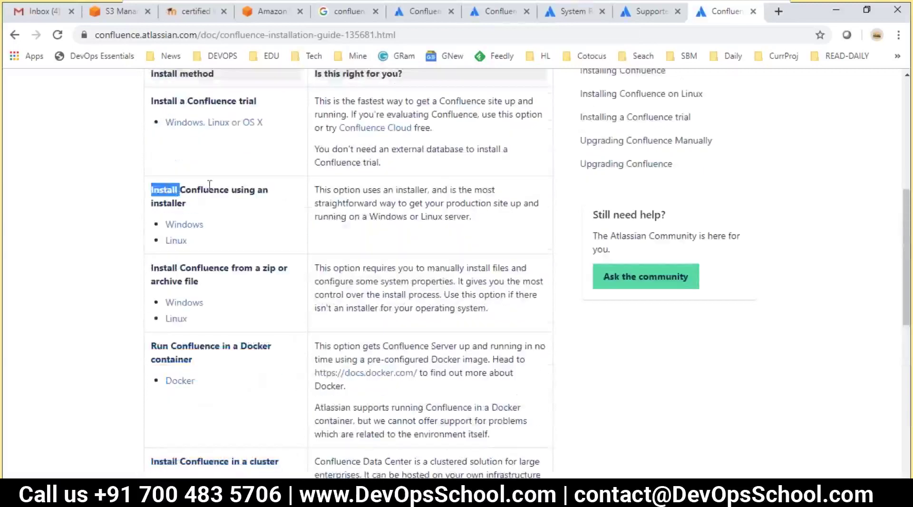
{"action": "double_click", "coordinate": [217, 188]}
{"action": "double_click", "coordinate": [244, 191]}
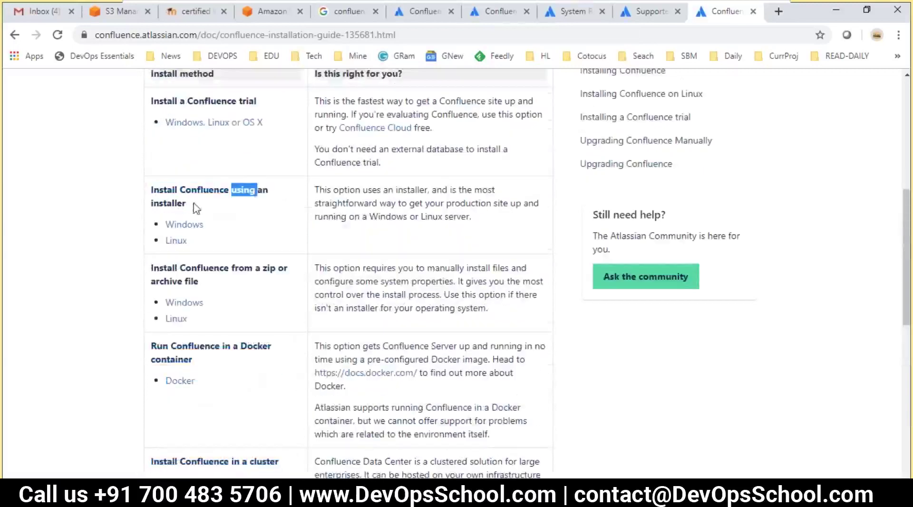
{"action": "left_click_drag", "start_coordinate": [186, 204], "coordinate": [149, 199]}
{"action": "left_click_drag", "start_coordinate": [170, 242], "coordinate": [167, 241]}
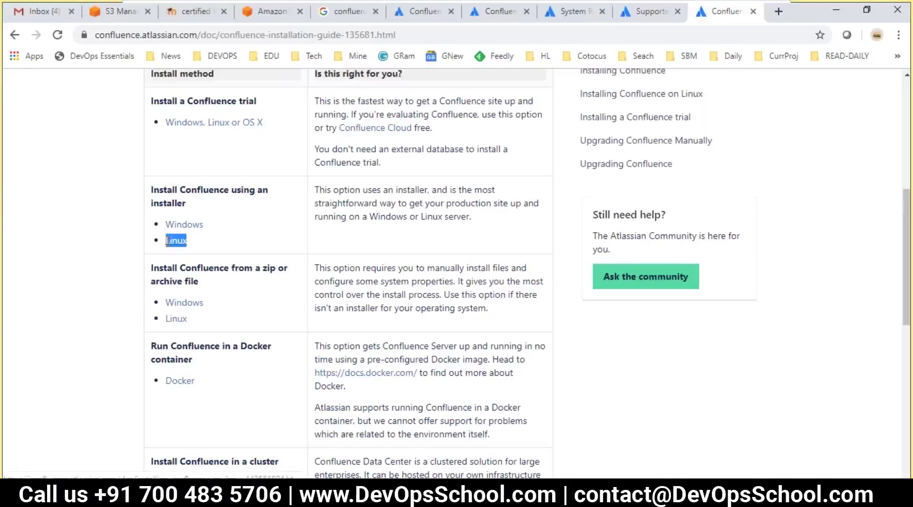
- Look over the Linux installer instructions page, then return to the Confluence Installation Guide
{"action": "left_click", "coordinate": [173, 245]}
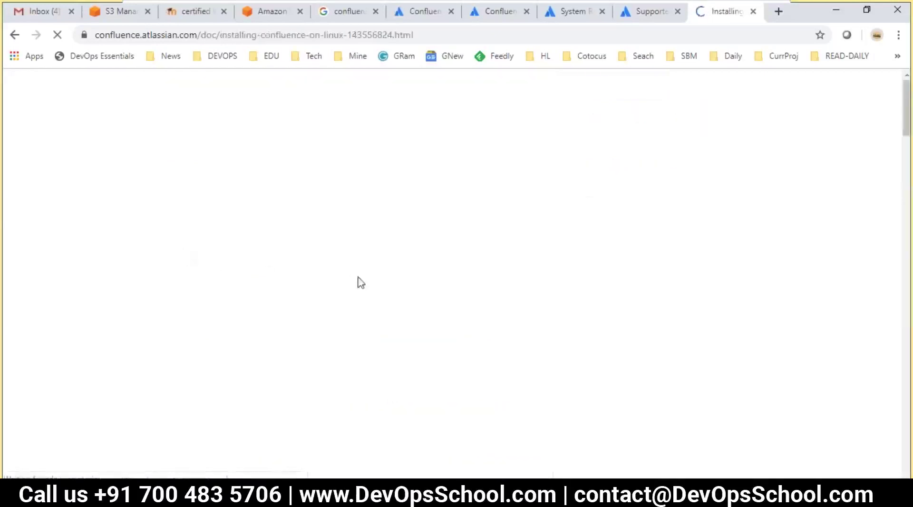
{"action": "scroll", "coordinate": [190, 314], "scroll_direction": "down", "scroll_amount": 3}
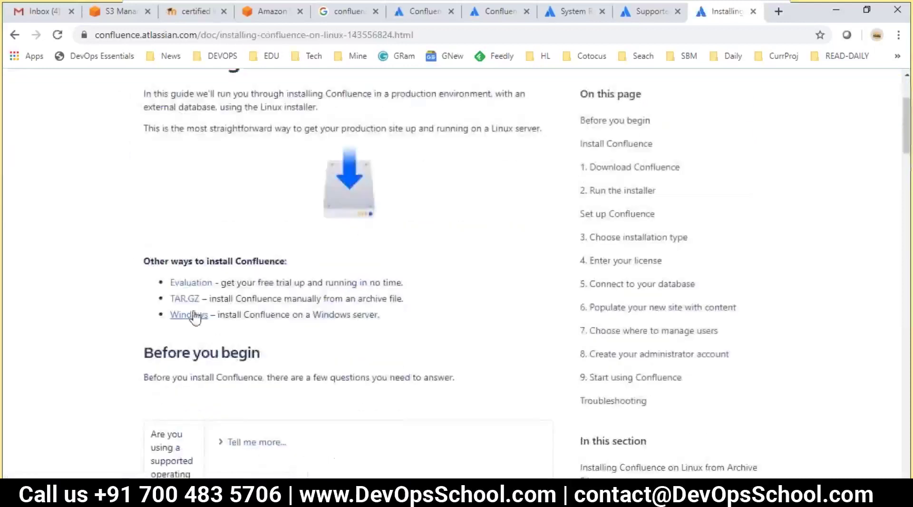
{"action": "scroll", "coordinate": [202, 343], "scroll_direction": "down", "scroll_amount": 3}
{"action": "scroll", "coordinate": [285, 381], "scroll_direction": "up", "scroll_amount": 4}
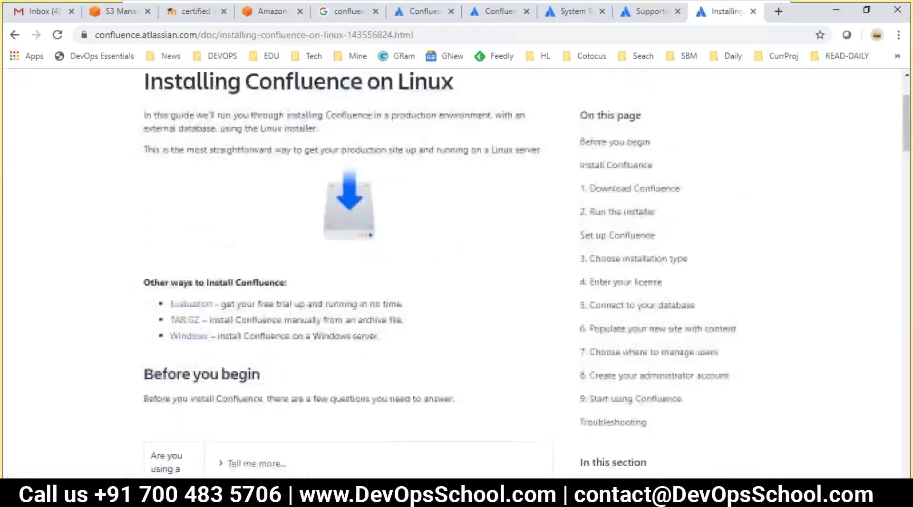
{"action": "left_click", "coordinate": [319, 34]}
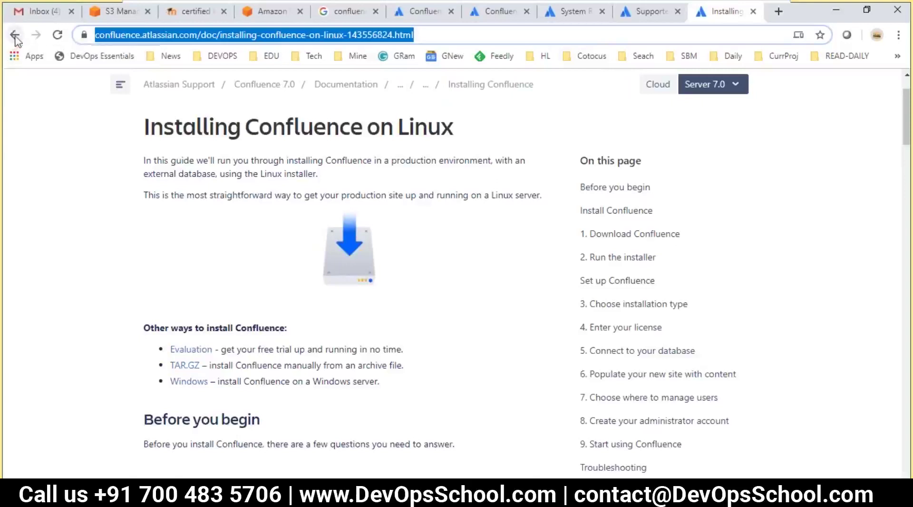
{"action": "left_click", "coordinate": [14, 34]}
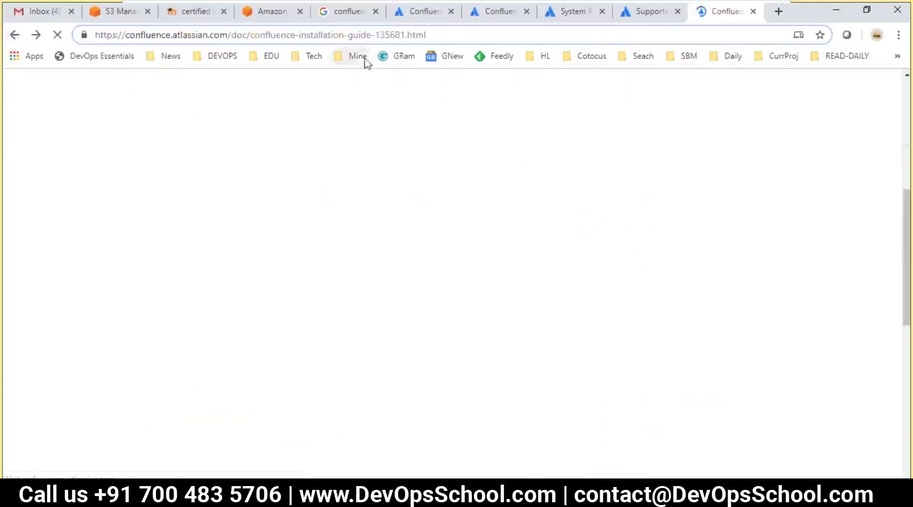
- Save the installation guide URL on line 54 of the notes, then open the Linux archive-file guide
{"action": "key", "text": "alt+Tab"}
{"action": "left_click", "coordinate": [302, 359]}
{"action": "type", "text": "https://confluence.atlassian.com/doc/confluence-installation-guide-135681.html"}
{"action": "key", "text": "ctrl+s"}
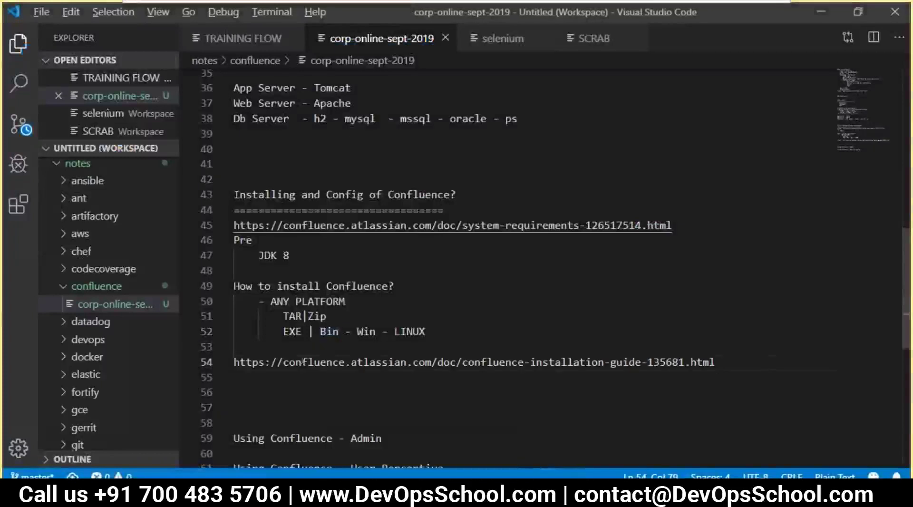
{"action": "key", "text": "alt+Tab"}
{"action": "left_click", "coordinate": [176, 319]}
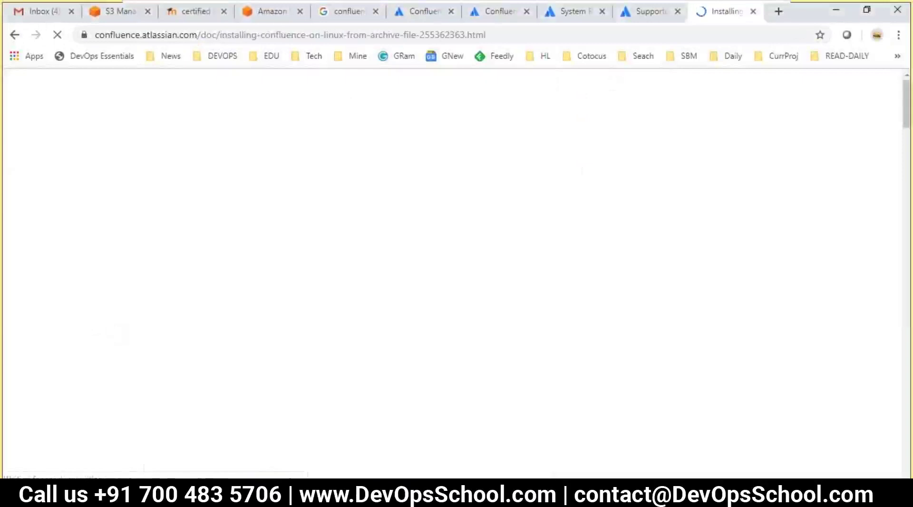
- Review the Evaluation and Linux installer descriptions, then go back to the Linux installer guide
{"action": "scroll", "coordinate": [206, 316], "scroll_direction": "down", "scroll_amount": 3}
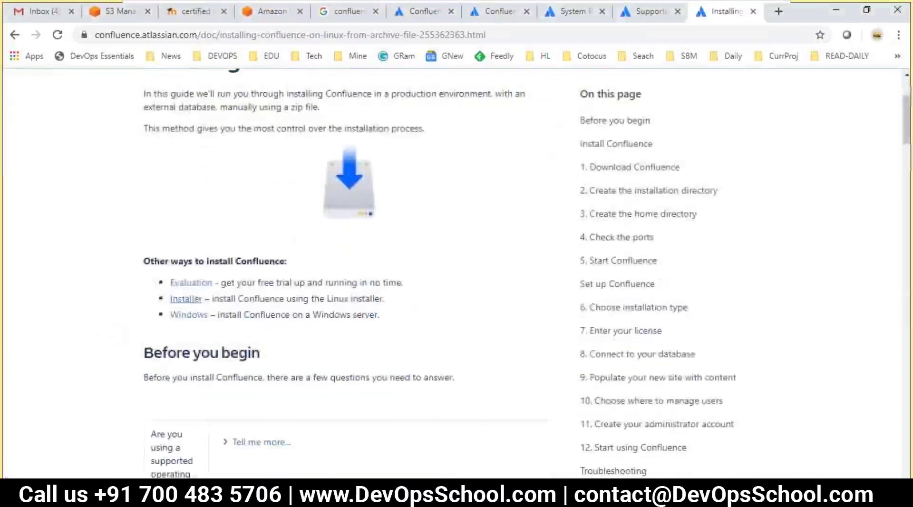
{"action": "left_click_drag", "start_coordinate": [226, 286], "coordinate": [348, 285]}
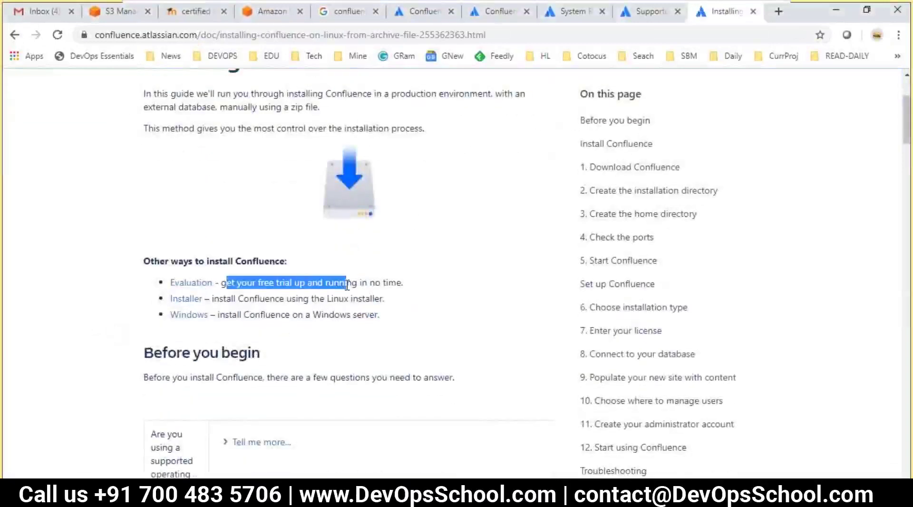
{"action": "left_click_drag", "start_coordinate": [245, 298], "coordinate": [360, 299]}
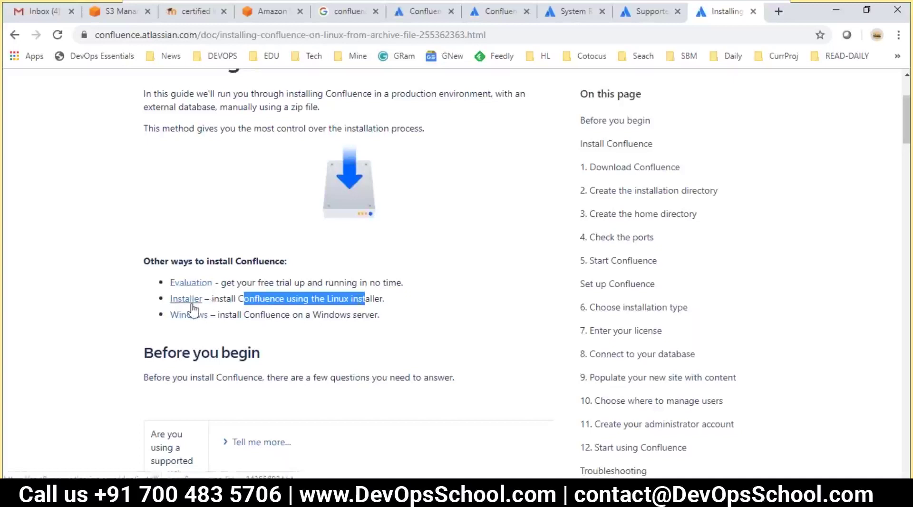
{"action": "left_click_drag", "start_coordinate": [220, 281], "coordinate": [171, 280]}
{"action": "left_click", "coordinate": [306, 325]}
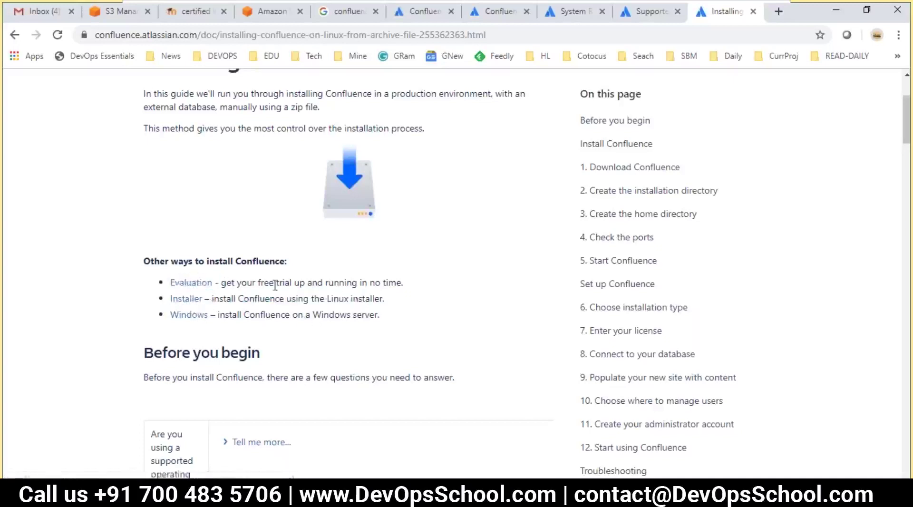
{"action": "left_click_drag", "start_coordinate": [275, 284], "coordinate": [343, 286]}
{"action": "scroll", "coordinate": [298, 317], "scroll_direction": "down", "scroll_amount": 2}
{"action": "left_click", "coordinate": [179, 233]}
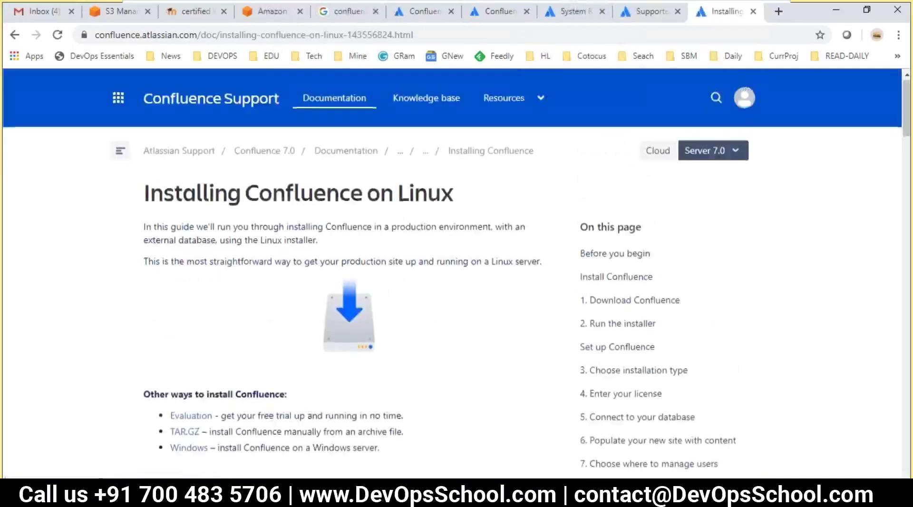
- Read the Download Confluence steps and follow the atlassian.com/software/confluence/download link
{"action": "scroll", "coordinate": [322, 319], "scroll_direction": "down", "scroll_amount": 10}
{"action": "scroll", "coordinate": [316, 333], "scroll_direction": "down", "scroll_amount": 5}
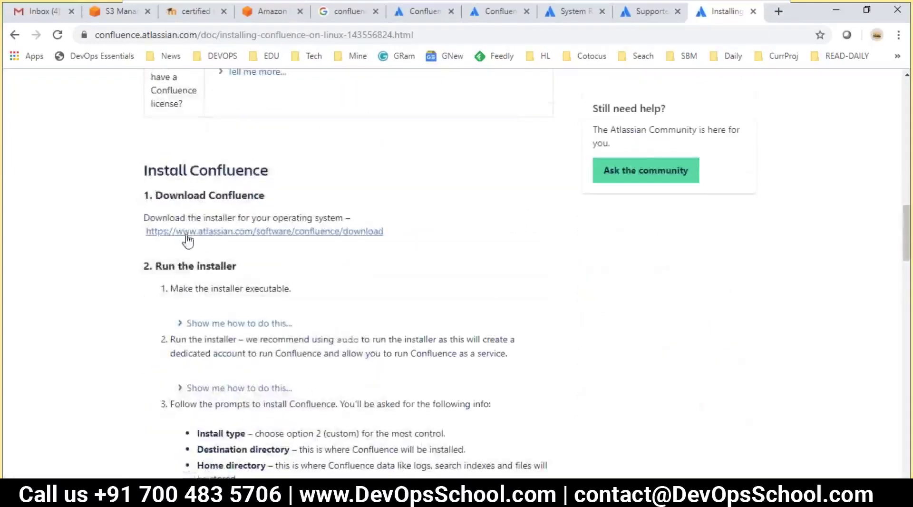
{"action": "left_click_drag", "start_coordinate": [179, 195], "coordinate": [299, 190]}
{"action": "left_click_drag", "start_coordinate": [196, 263], "coordinate": [248, 301]}
{"action": "left_click", "coordinate": [364, 263]}
{"action": "left_click_drag", "start_coordinate": [399, 235], "coordinate": [235, 228]}
{"action": "left_click", "coordinate": [379, 264]}
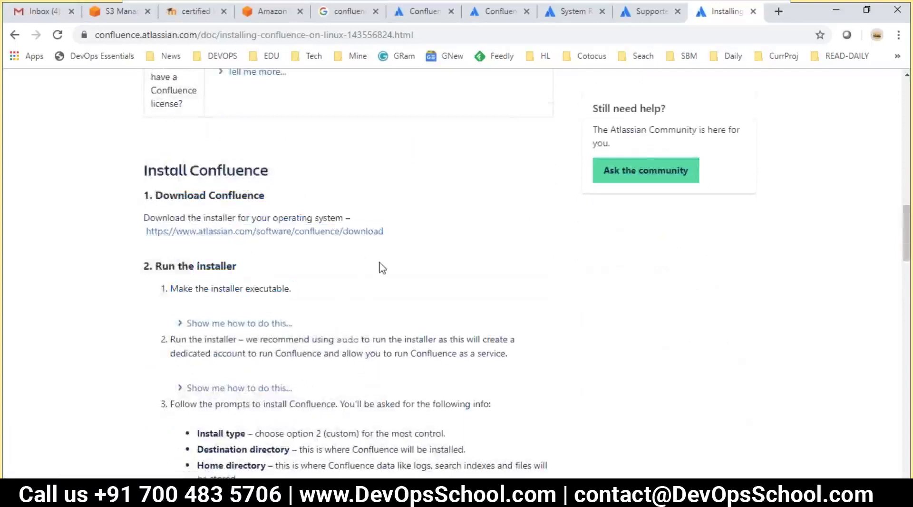
{"action": "scroll", "coordinate": [379, 269], "scroll_direction": "down", "scroll_amount": 1}
{"action": "scroll", "coordinate": [378, 269], "scroll_direction": "up", "scroll_amount": 1}
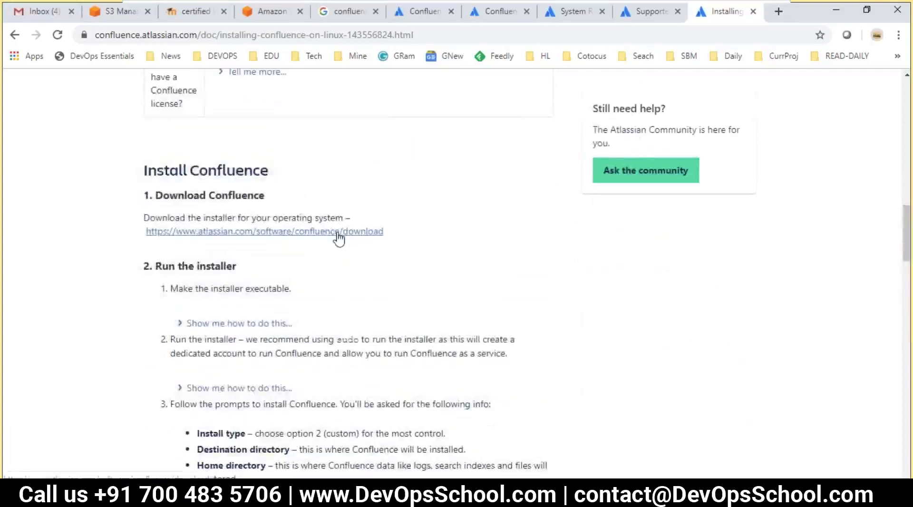
{"action": "left_click", "coordinate": [337, 234]}
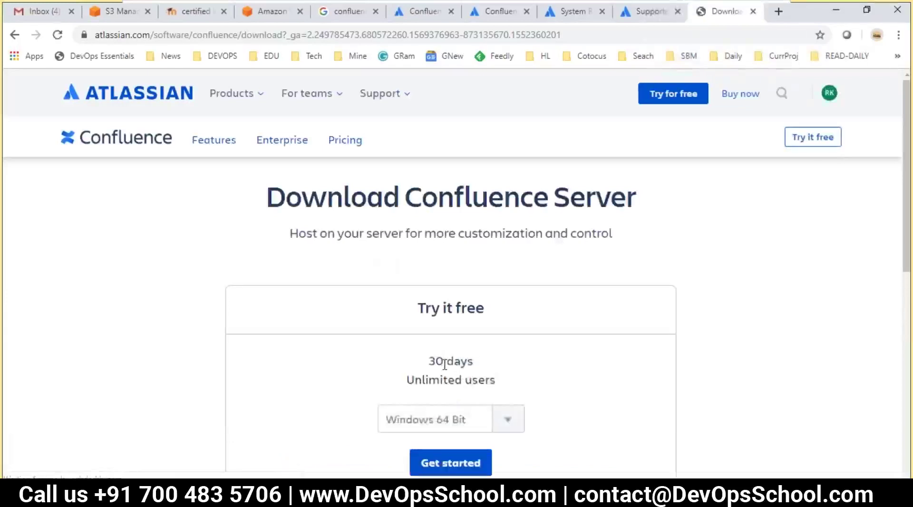
- Download the Linux 64 Bit Confluence Server trial installer after accepting the licence agreement
{"action": "scroll", "coordinate": [469, 346], "scroll_direction": "down", "scroll_amount": 3}
{"action": "scroll", "coordinate": [510, 259], "scroll_direction": "up", "scroll_amount": 3}
{"action": "left_click_drag", "start_coordinate": [639, 198], "coordinate": [405, 195]}
{"action": "scroll", "coordinate": [490, 304], "scroll_direction": "down", "scroll_amount": 3}
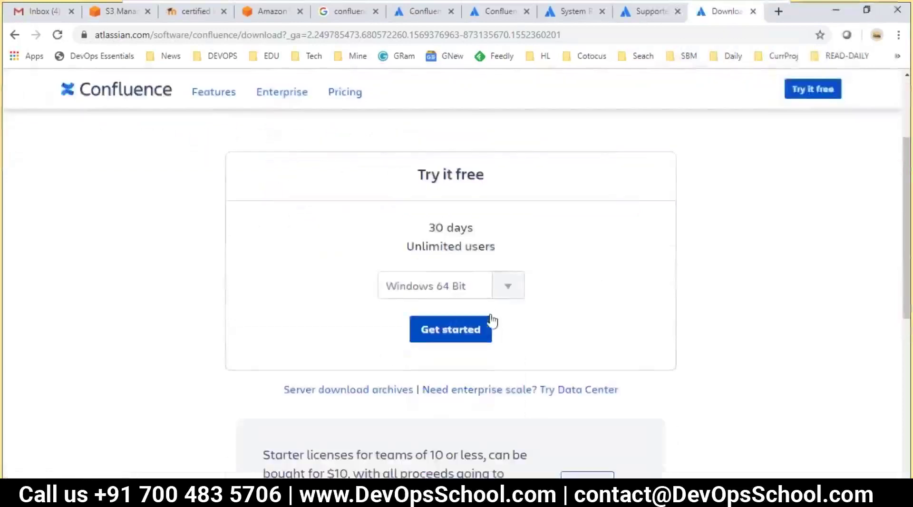
{"action": "left_click", "coordinate": [508, 287]}
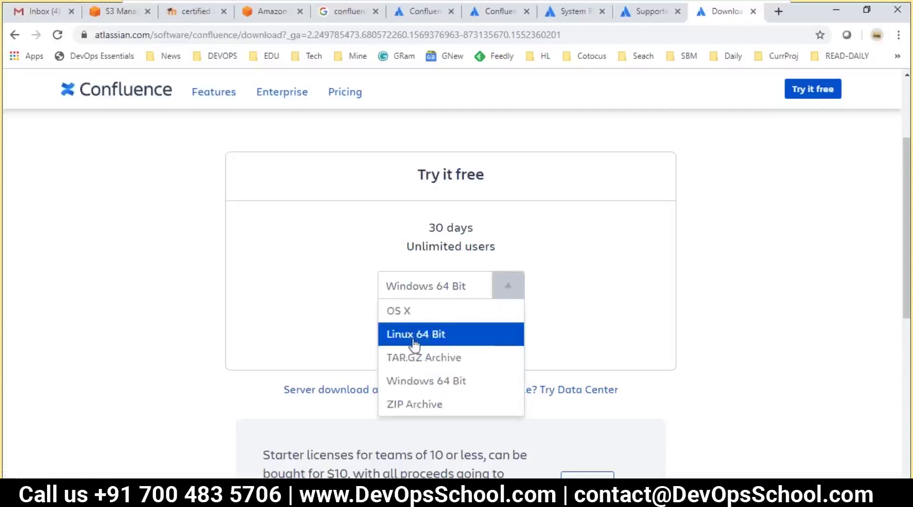
{"action": "left_click", "coordinate": [415, 338]}
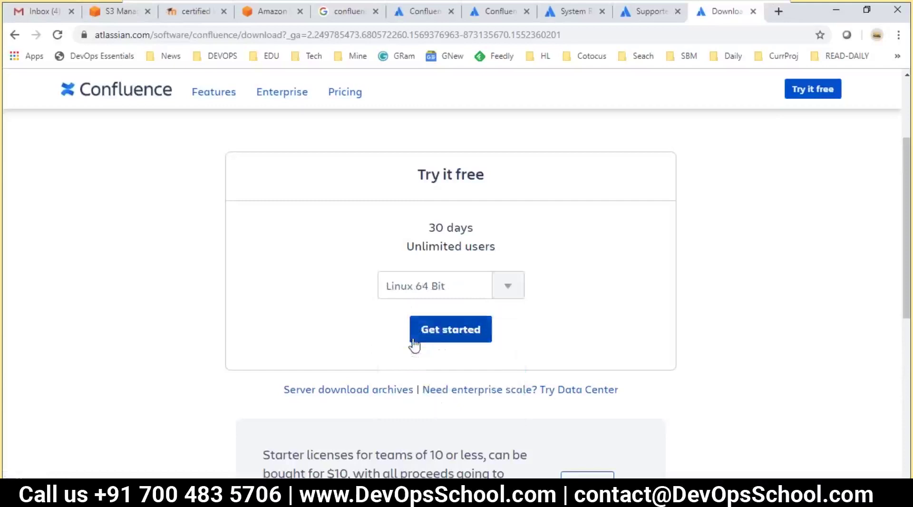
{"action": "left_click", "coordinate": [441, 335]}
{"action": "left_click", "coordinate": [324, 289]}
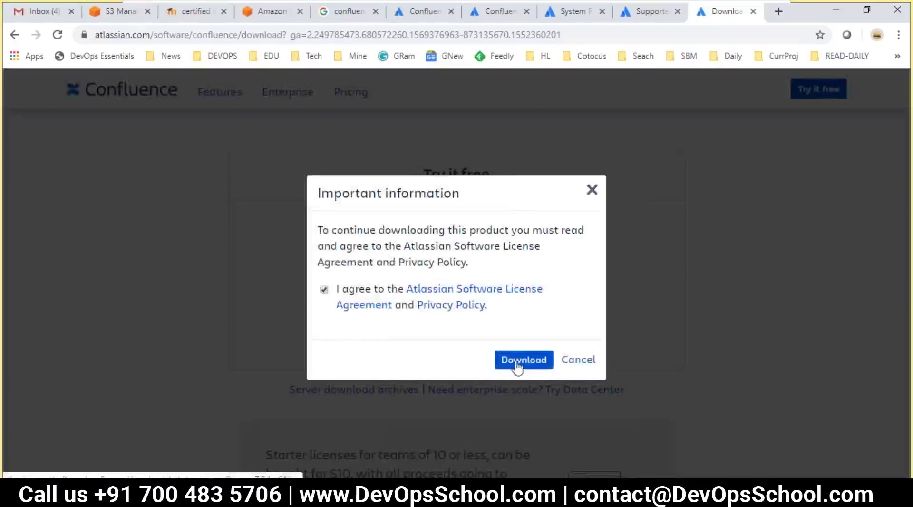
{"action": "left_click", "coordinate": [516, 363]}
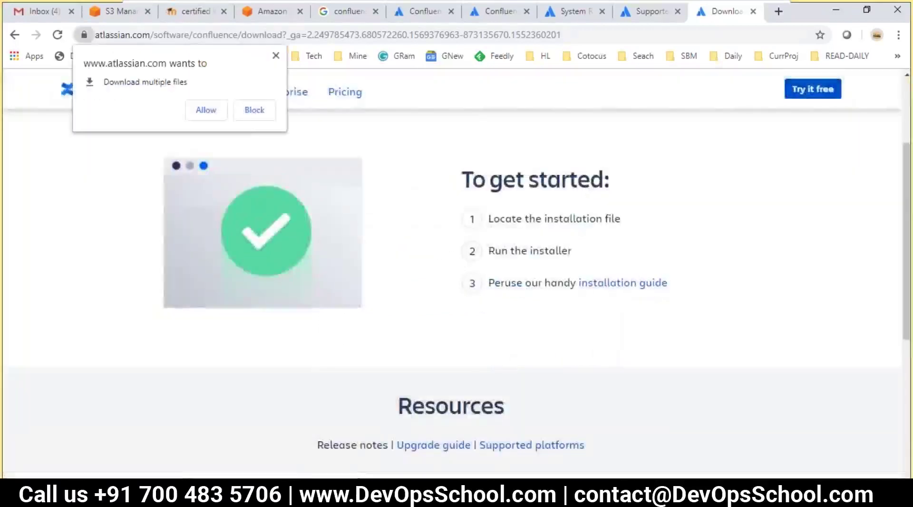
- Always allow atlassian.com to download multiple files in Chrome's blocked-download settings
{"action": "left_click", "coordinate": [275, 56]}
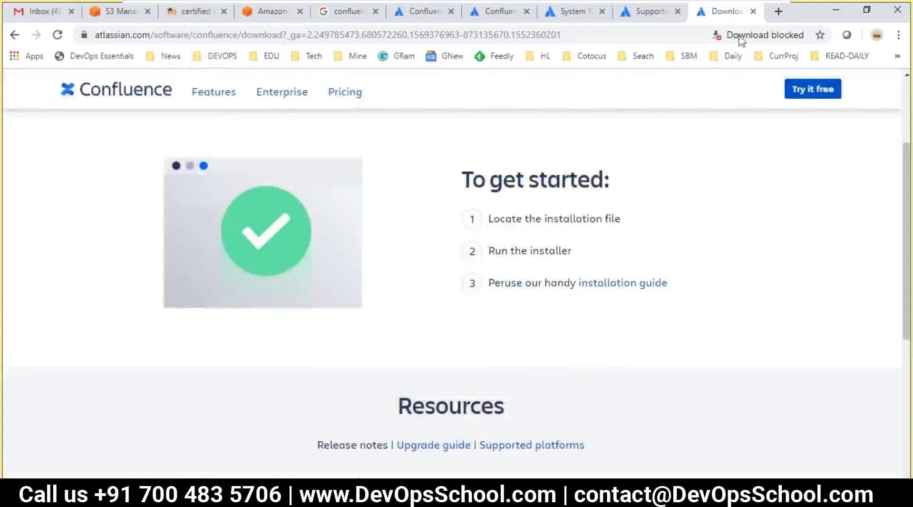
{"action": "left_click", "coordinate": [799, 35]}
{"action": "left_click", "coordinate": [678, 102]}
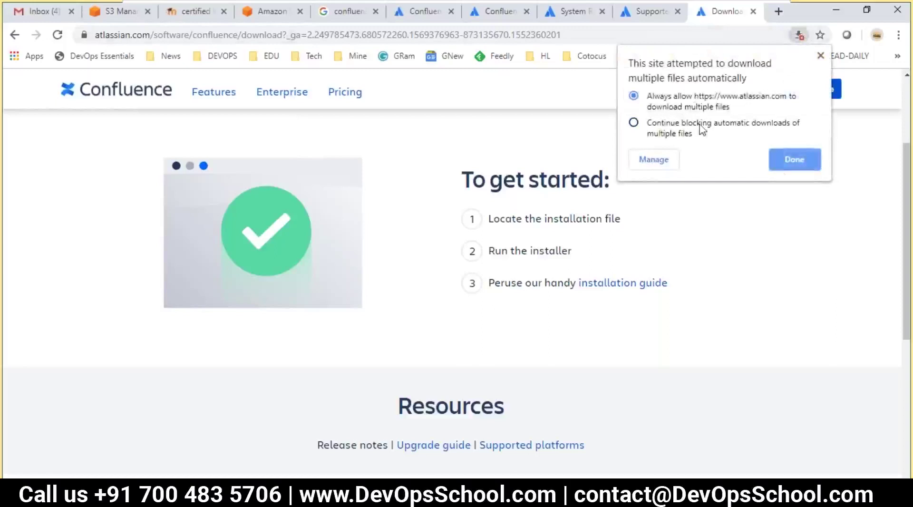
{"action": "left_click", "coordinate": [794, 160]}
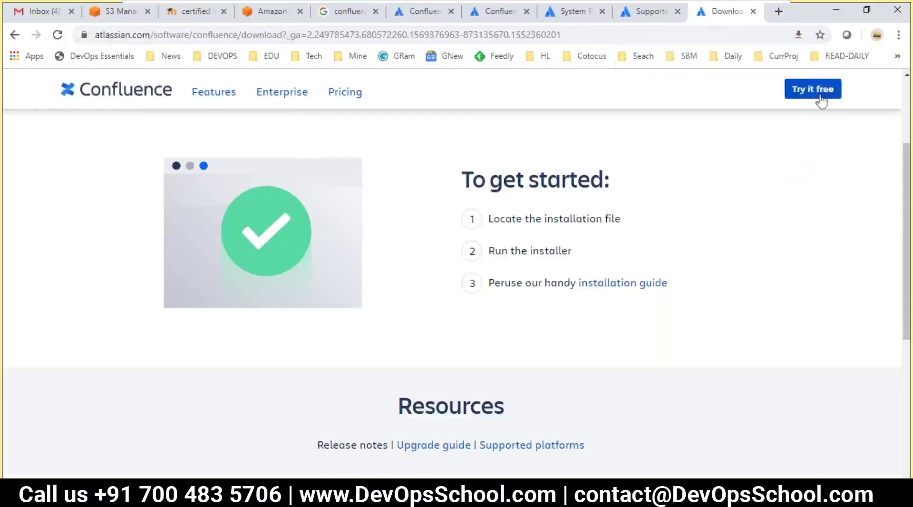
{"action": "scroll", "coordinate": [475, 292], "scroll_direction": "down", "scroll_amount": 5}
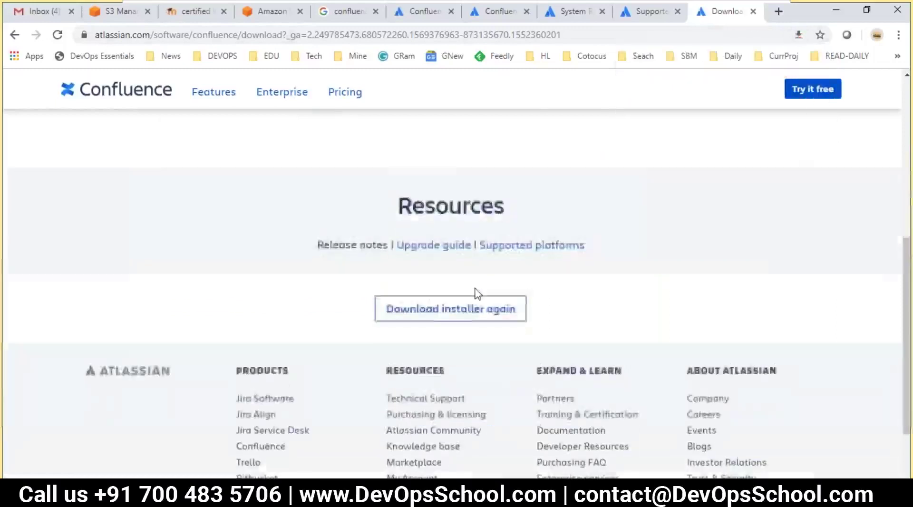
{"action": "scroll", "coordinate": [475, 289], "scroll_direction": "up", "scroll_amount": 8}
{"action": "scroll", "coordinate": [545, 356], "scroll_direction": "down", "scroll_amount": 2}
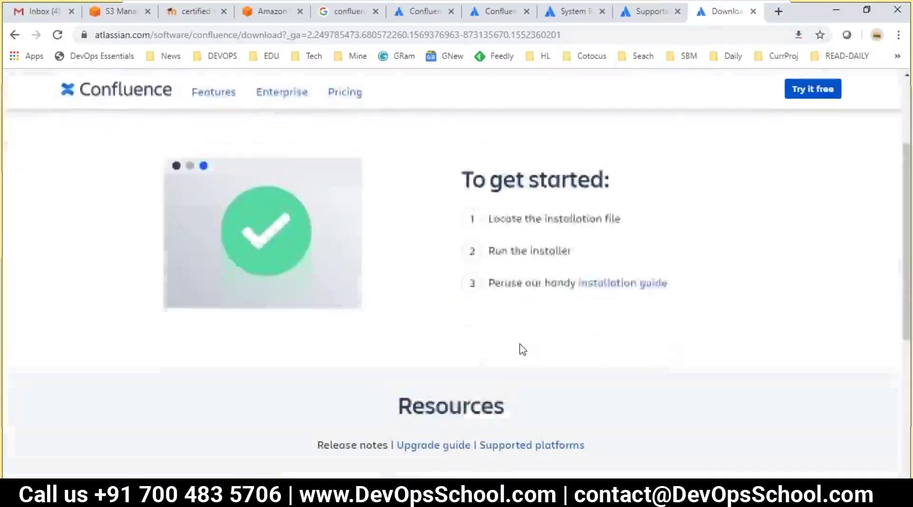
{"action": "scroll", "coordinate": [522, 287], "scroll_direction": "down", "scroll_amount": 4}
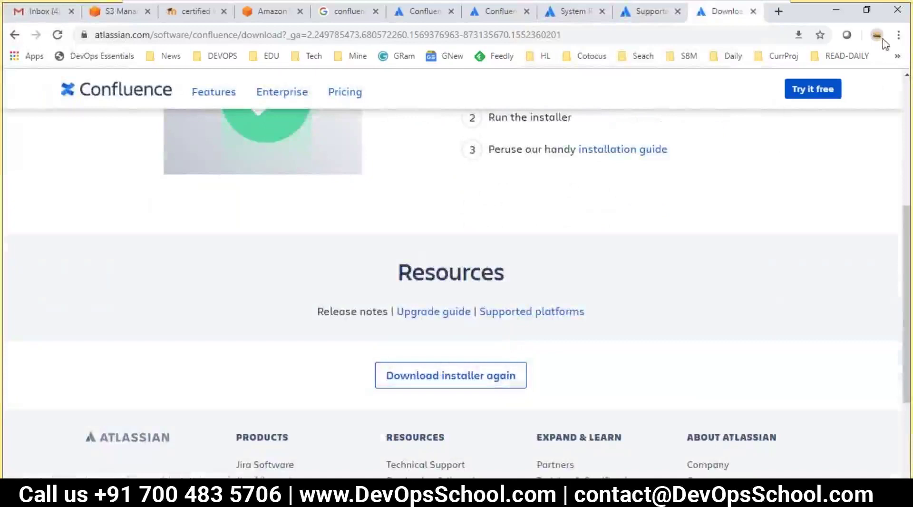
- Check Chrome's Downloads list and restart the Confluence installer download
{"action": "left_click", "coordinate": [898, 35]}
{"action": "left_click", "coordinate": [785, 124]}
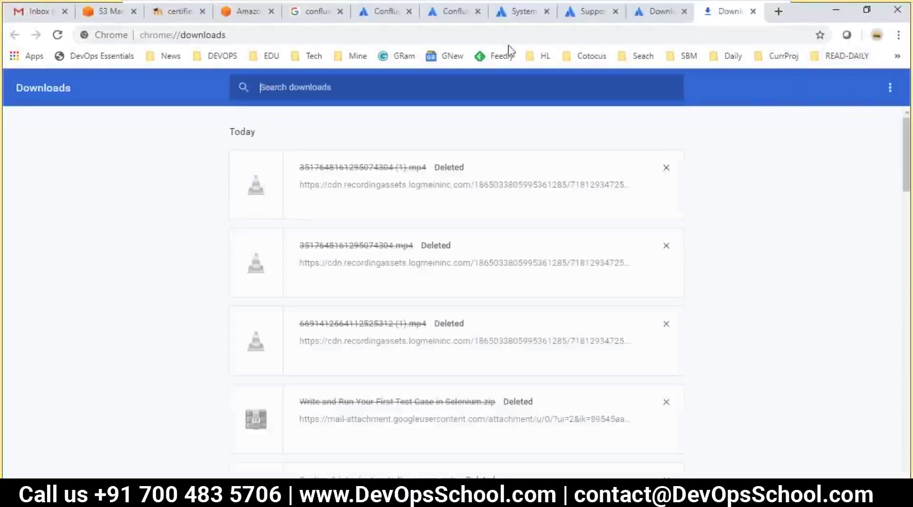
{"action": "left_click", "coordinate": [652, 13]}
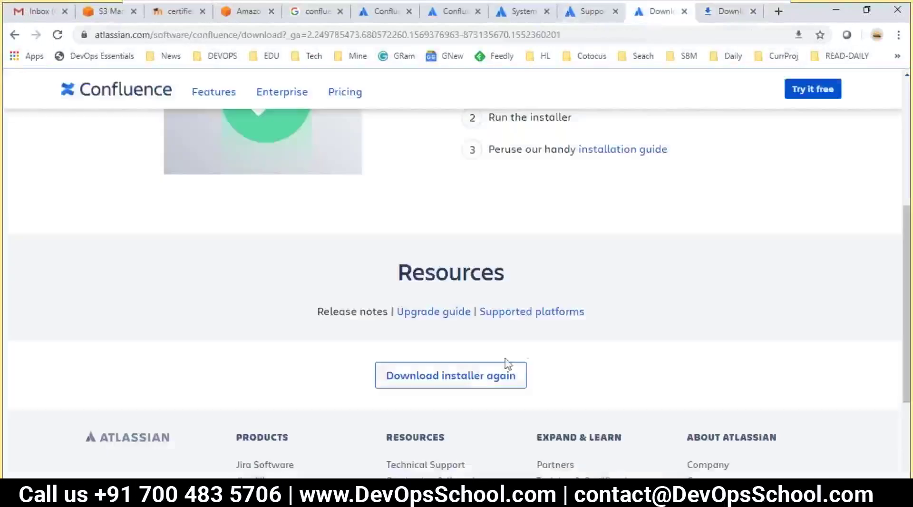
{"action": "left_click", "coordinate": [463, 382]}
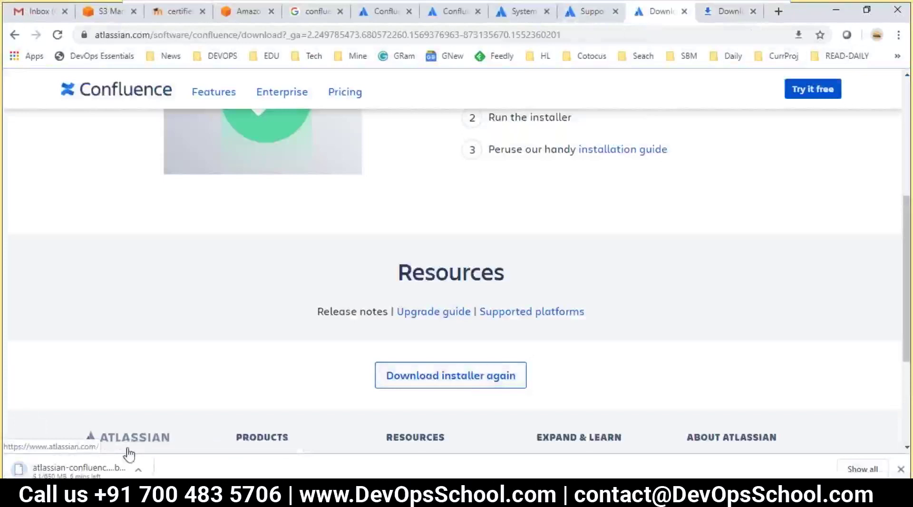
- Copy the atlassian-confluence-7.0.1-x64.bin link address and start a new line 55 in the notes
{"action": "left_click", "coordinate": [899, 35]}
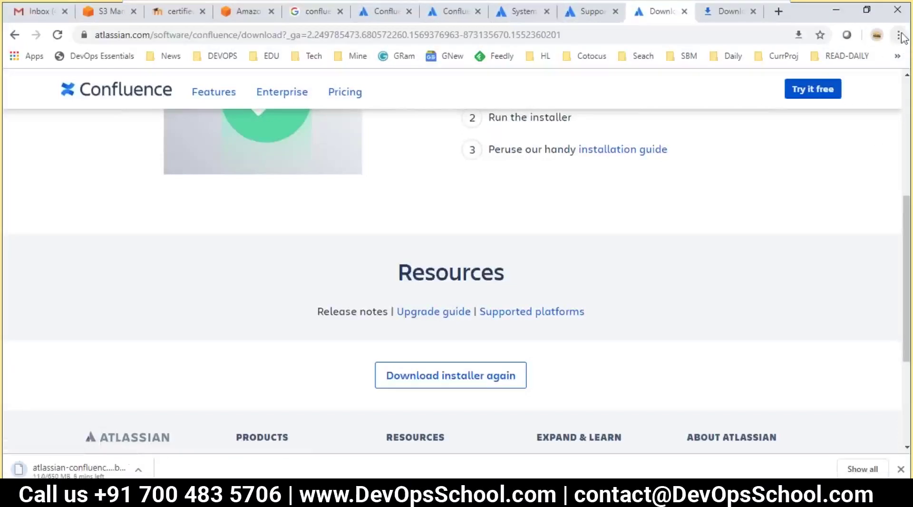
{"action": "left_click", "coordinate": [782, 128]}
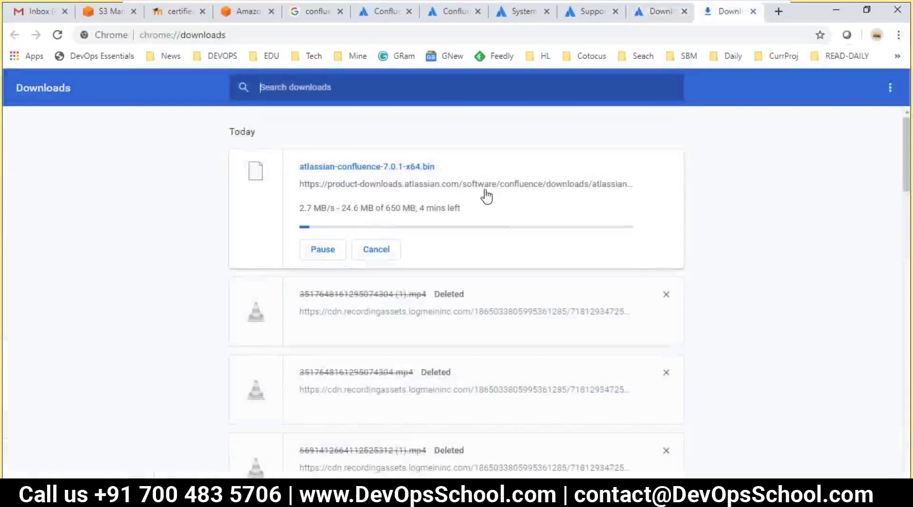
{"action": "right_click", "coordinate": [486, 188]}
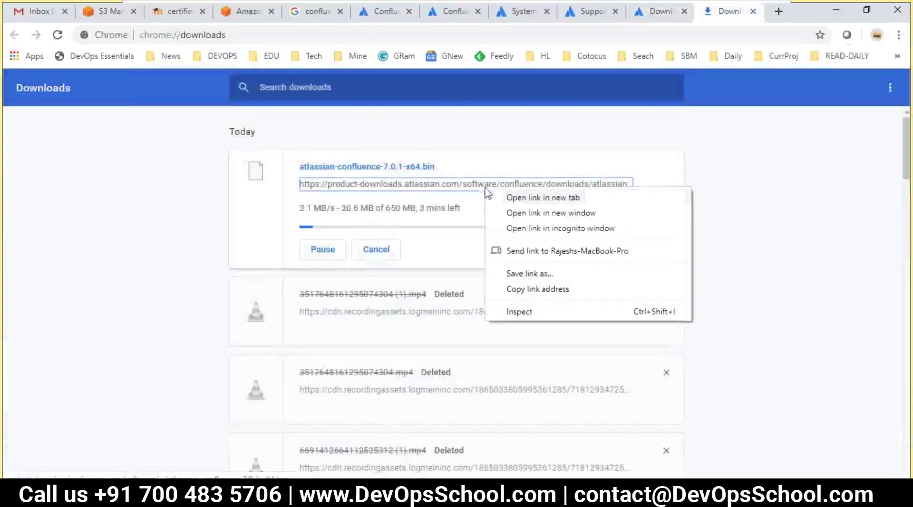
{"action": "left_click", "coordinate": [512, 288]}
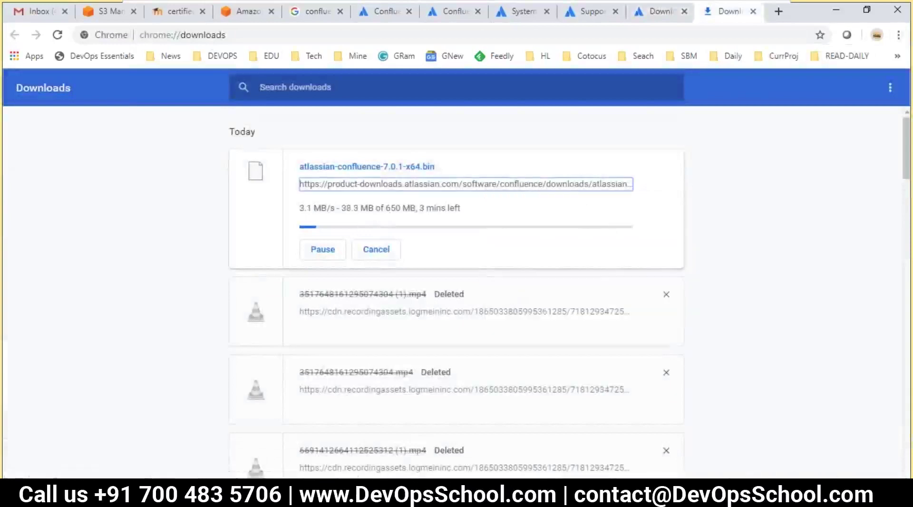
{"action": "key", "text": "alt+Tab"}
{"action": "key", "text": "Return"}
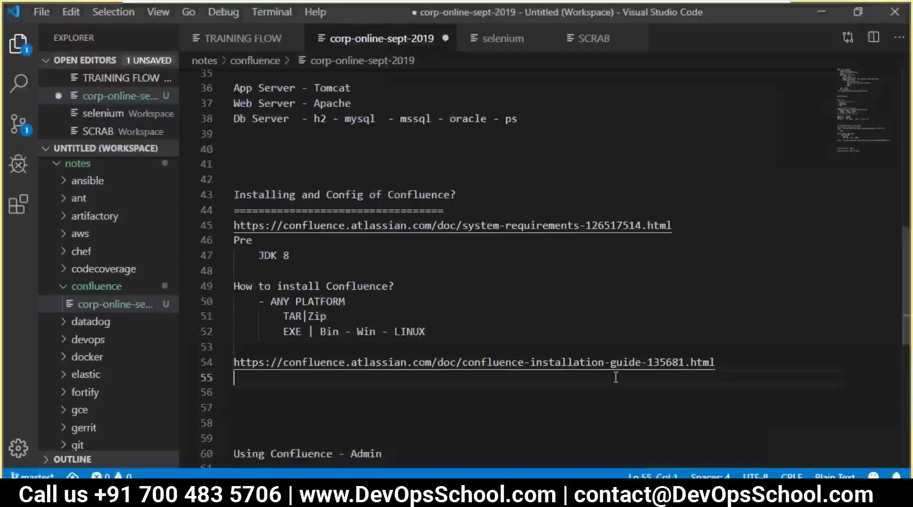
- Paste the Confluence 7.0.1 .bin URL on line 55, turn on word wrap, and save
{"action": "key", "text": "ctrl+v"}
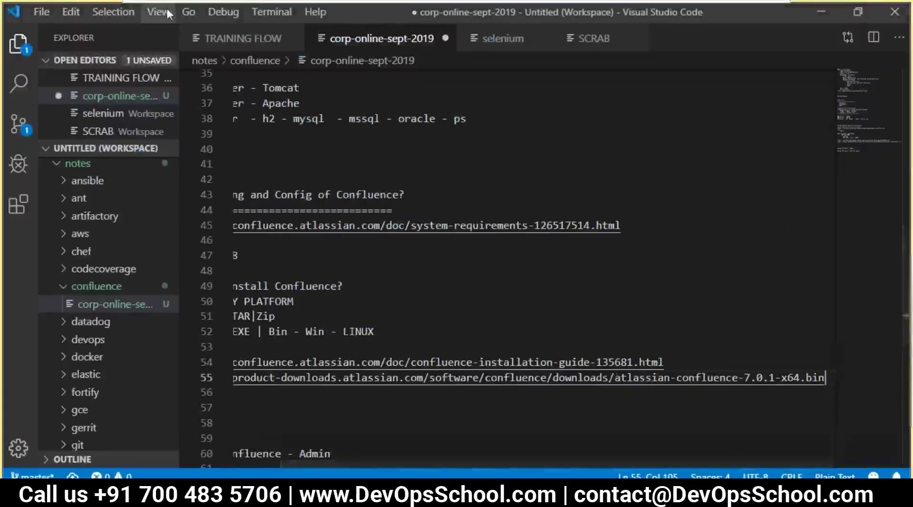
{"action": "left_click", "coordinate": [158, 12]}
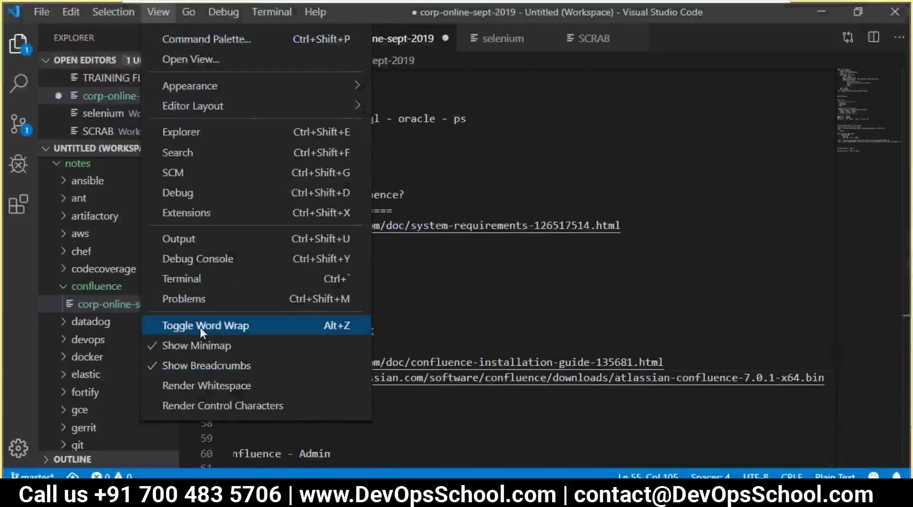
{"action": "left_click", "coordinate": [201, 326]}
{"action": "mouse_move", "coordinate": [234, 377]}
{"action": "left_mouse_down"}
{"action": "mouse_move", "coordinate": [448, 399]}
{"action": "mouse_move", "coordinate": [221, 378]}
{"action": "left_mouse_up"}
{"action": "key", "text": "ctrl+s"}
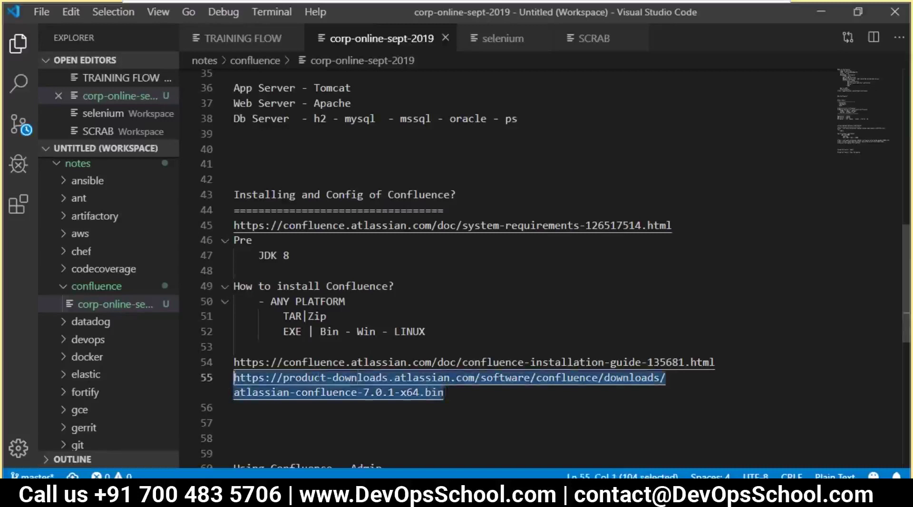
- Cancel the atlassian-confluence-7.0.1-x64.bin download in Chrome and recheck the saved URL line
{"action": "key", "text": "alt+Tab"}
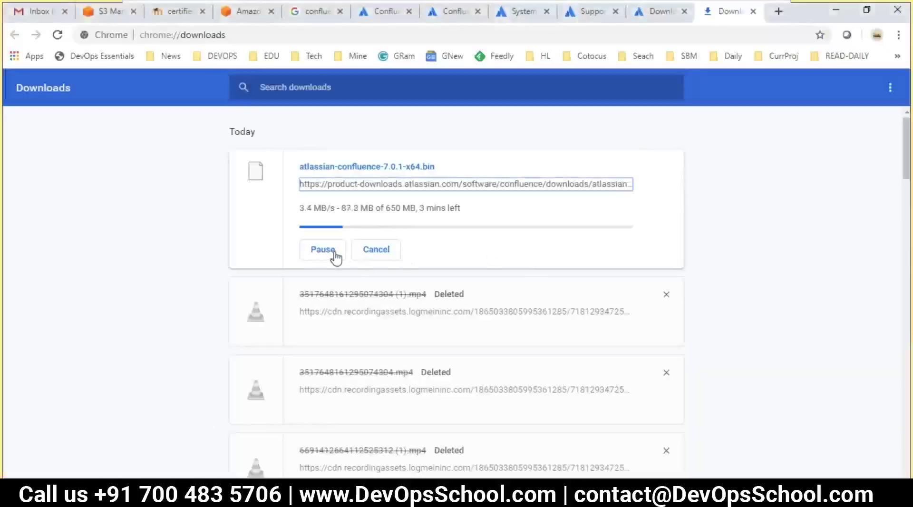
{"action": "left_click", "coordinate": [362, 252]}
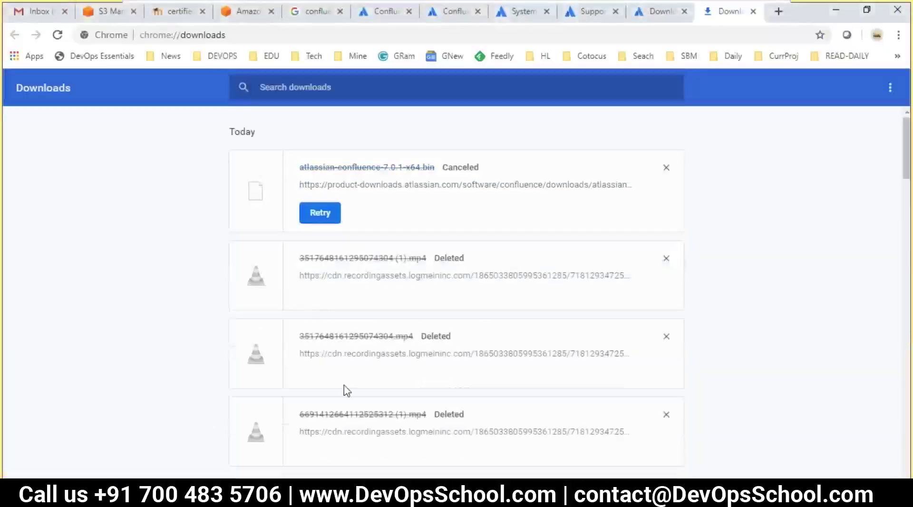
{"action": "key", "text": "alt+Tab"}
{"action": "key", "text": "Right"}
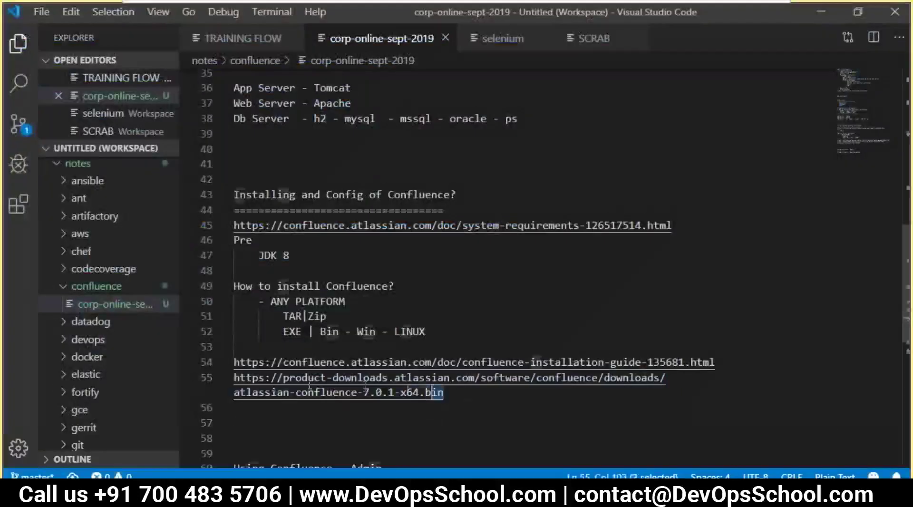
{"action": "triple_click", "coordinate": [364, 386]}
{"action": "left_click", "coordinate": [486, 420]}
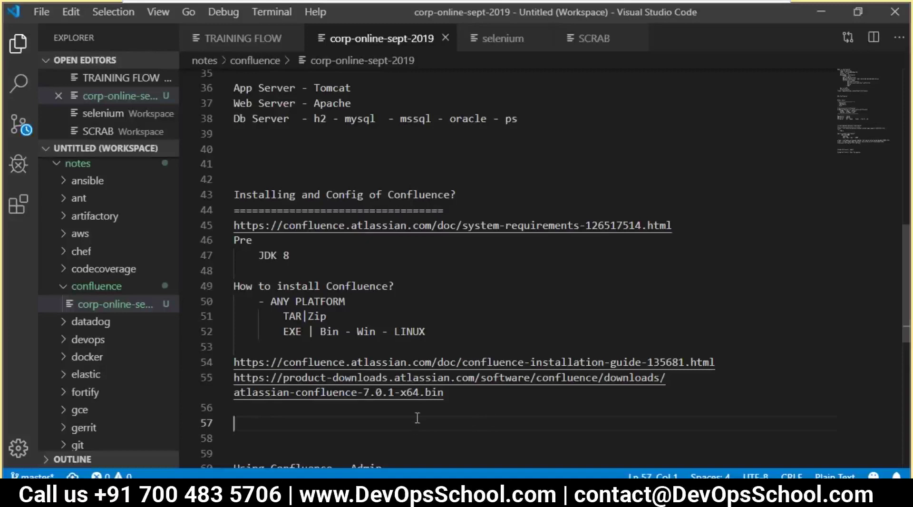
{"action": "scroll", "coordinate": [345, 372], "scroll_direction": "down", "scroll_amount": 3}
{"action": "key", "text": "alt+Tab"}
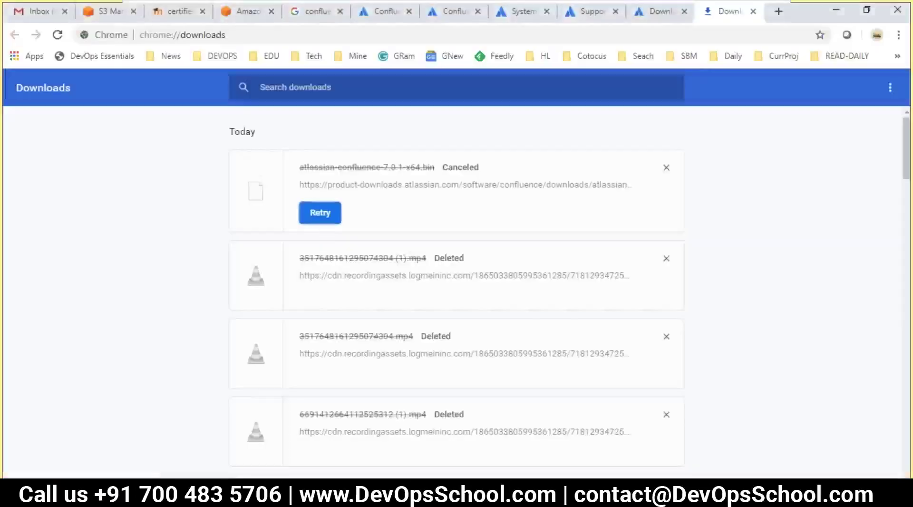
- Open EC2's running instances and copy the DONOTDELETE instance's AMI ID
{"action": "left_click", "coordinate": [114, 14]}
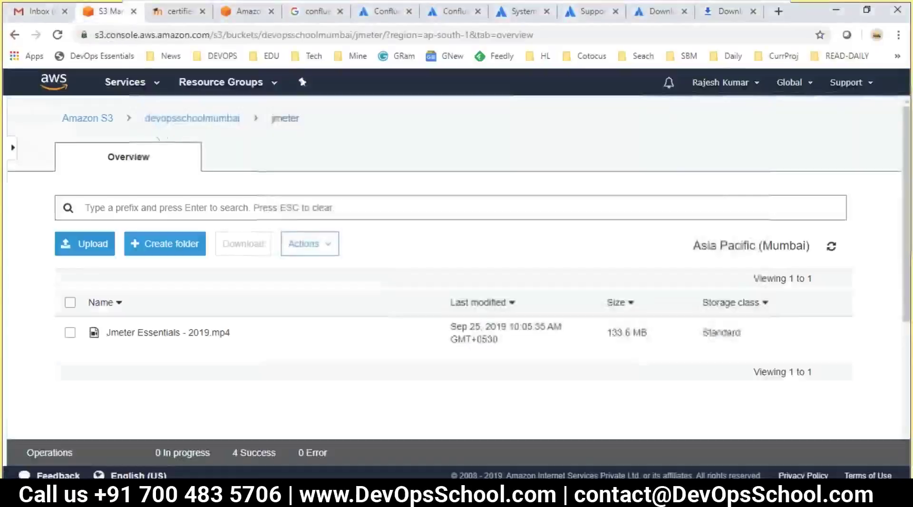
{"action": "left_click", "coordinate": [125, 87]}
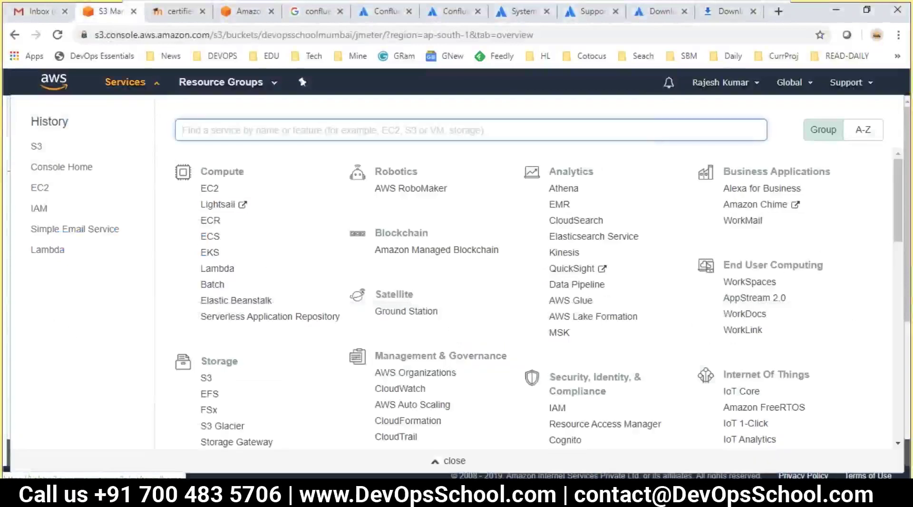
{"action": "left_click", "coordinate": [207, 190]}
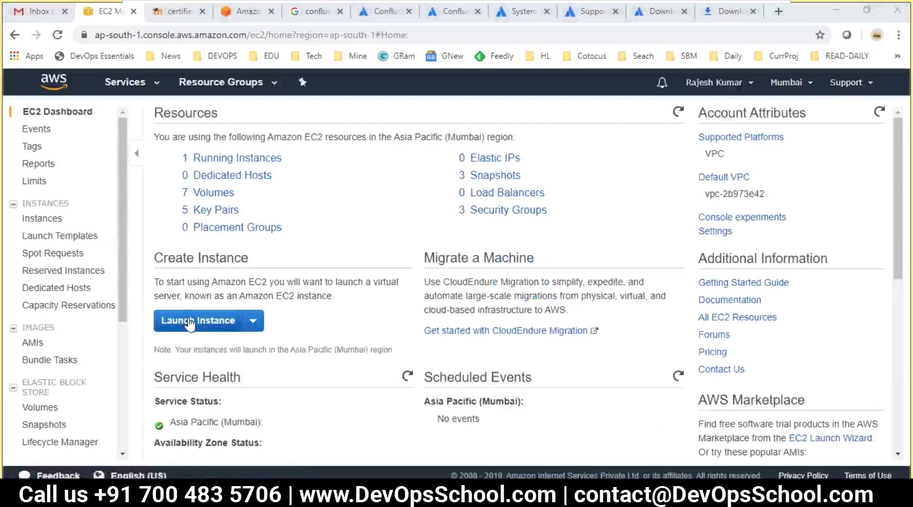
{"action": "left_click", "coordinate": [190, 326]}
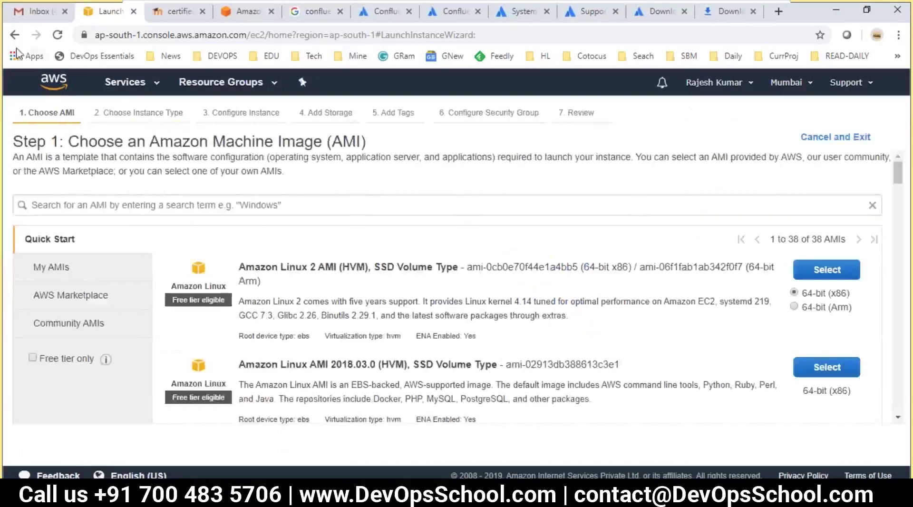
{"action": "left_click", "coordinate": [15, 35]}
{"action": "left_click", "coordinate": [239, 158]}
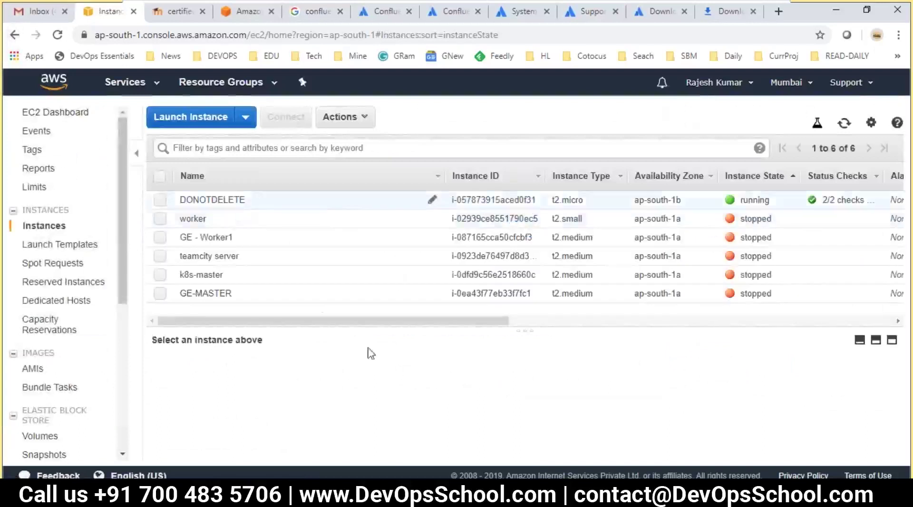
{"action": "scroll", "coordinate": [364, 427], "scroll_direction": "down", "scroll_amount": 5}
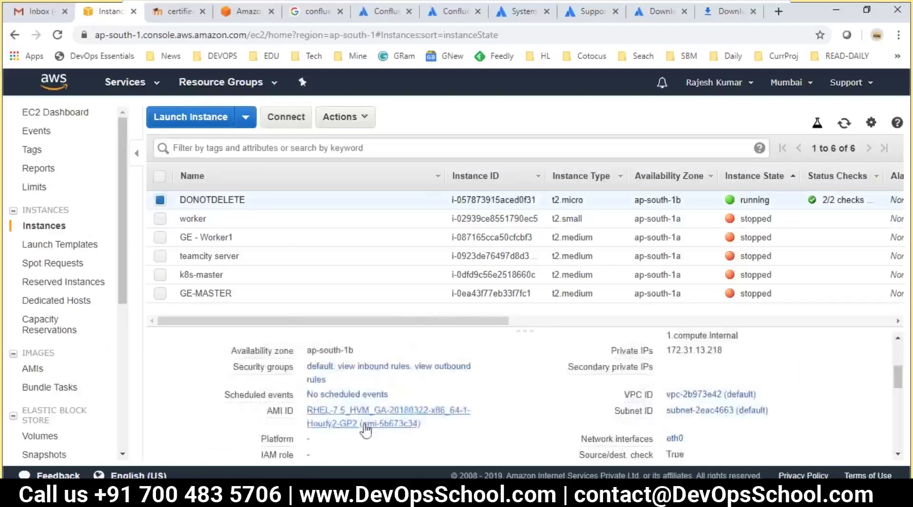
{"action": "left_click_drag", "start_coordinate": [421, 423], "coordinate": [317, 409]}
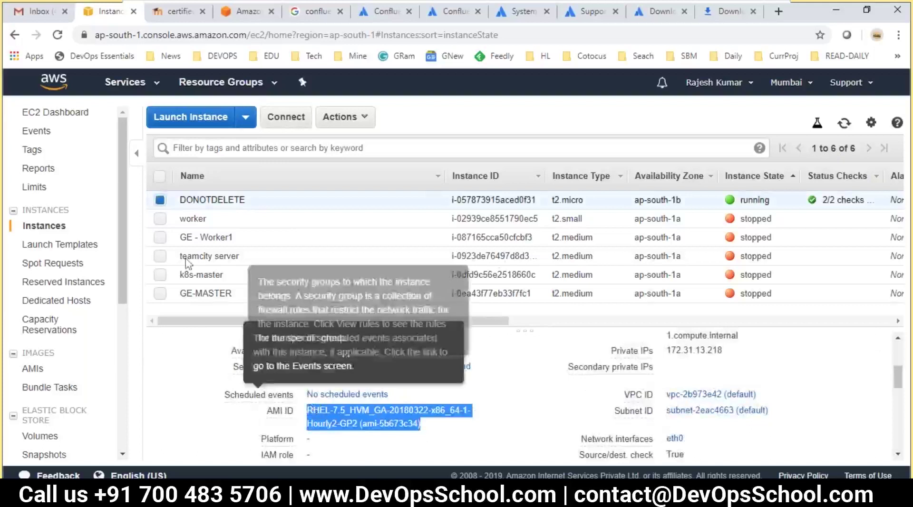
- Start a new instance launch and find the pasted RHEL-7.5 AMI under Community AMIs
{"action": "left_click", "coordinate": [157, 119]}
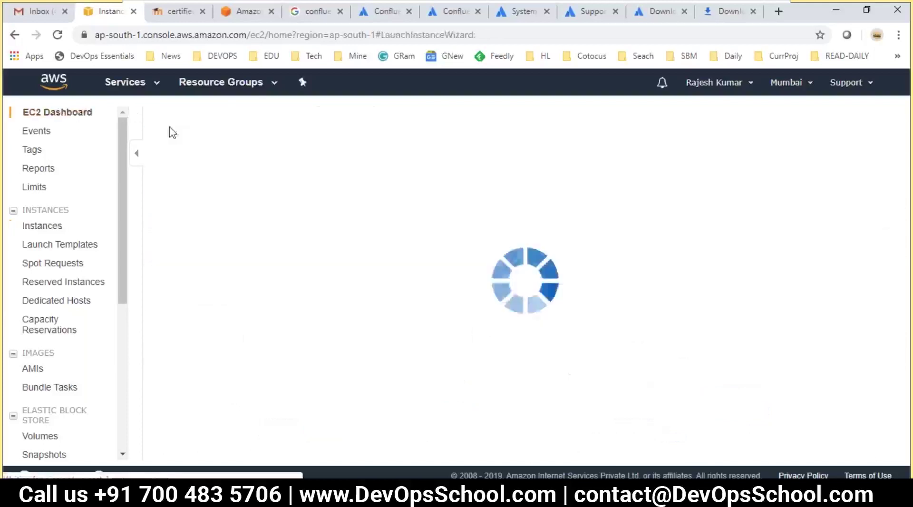
{"action": "left_click", "coordinate": [409, 204]}
{"action": "type", "text": "RHEL-7.5_HVM_GA-20180322-x86_64-1-Hourly2-GP2 (ami-5b673c34)"}
{"action": "key", "text": "Return"}
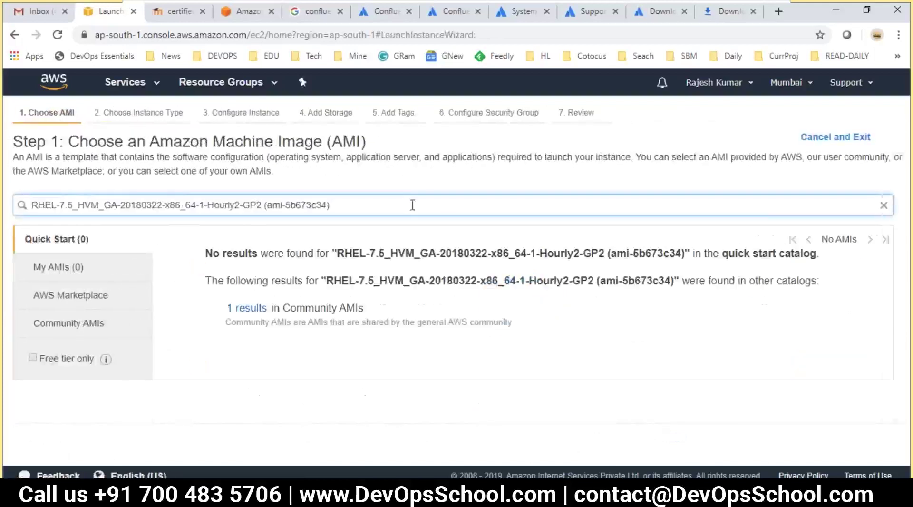
{"action": "left_click", "coordinate": [241, 344]}
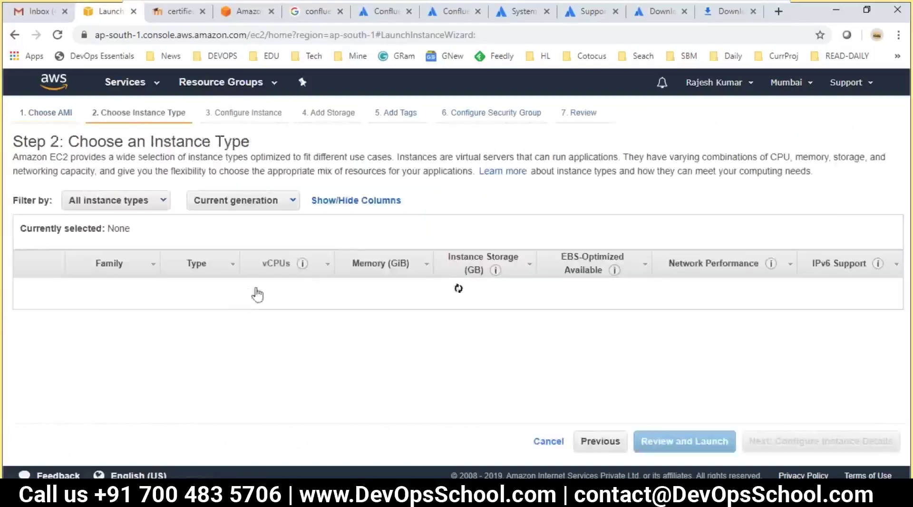
- Choose the t2.medium instance type and keep the default instance details and storage
{"action": "left_click", "coordinate": [26, 369]}
{"action": "left_click", "coordinate": [27, 396]}
{"action": "scroll", "coordinate": [247, 362], "scroll_direction": "down", "scroll_amount": 1}
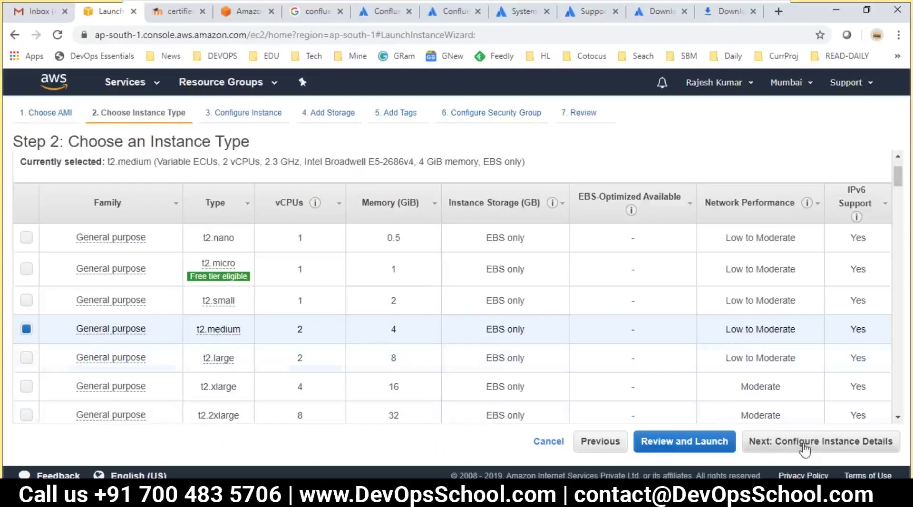
{"action": "left_click", "coordinate": [803, 446]}
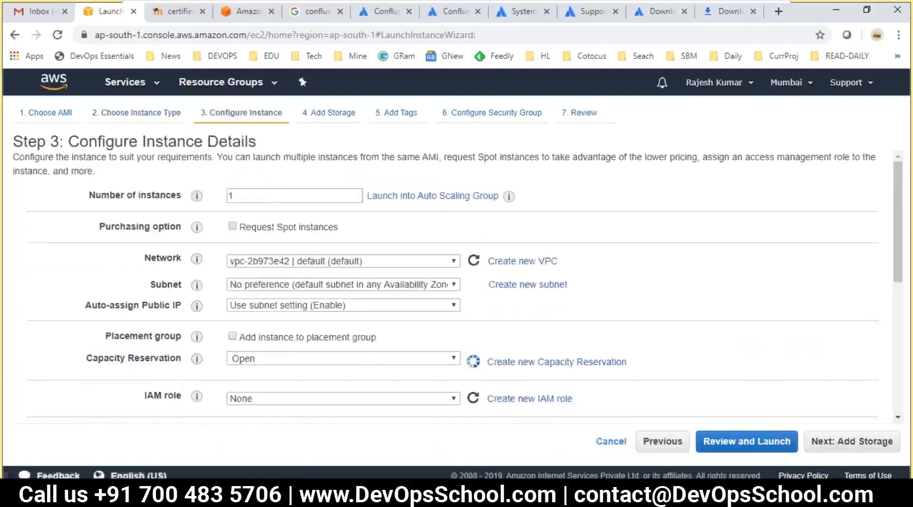
{"action": "left_click", "coordinate": [277, 192]}
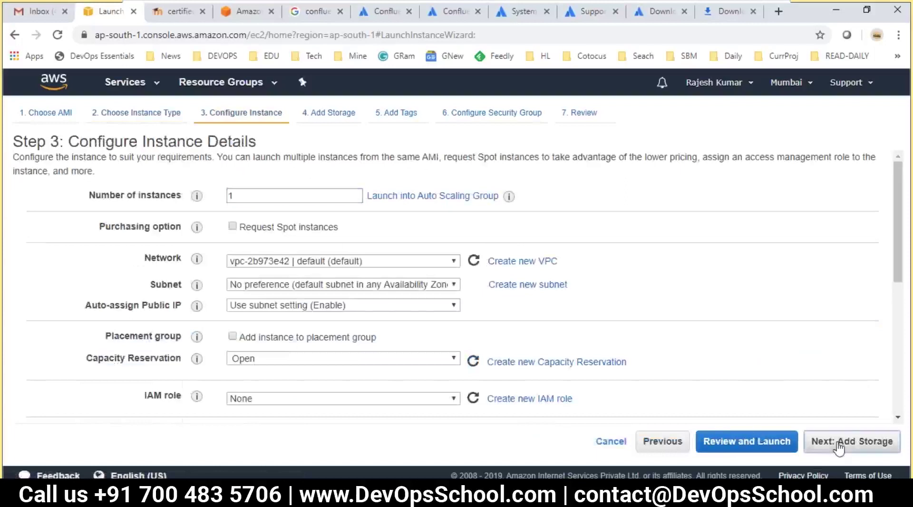
{"action": "left_click", "coordinate": [841, 443]}
{"action": "double_click", "coordinate": [334, 273]}
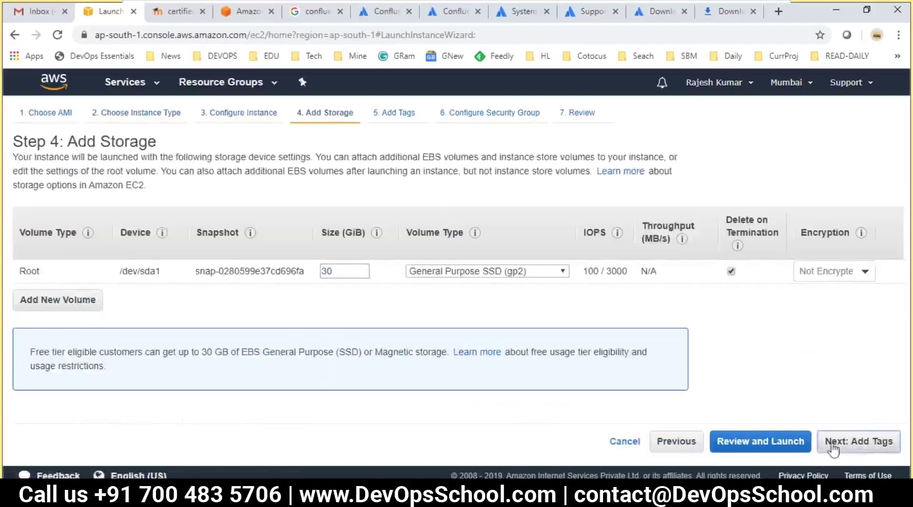
{"action": "left_click", "coordinate": [846, 442]}
- Add a Name tag with the value Confluence
{"action": "left_click", "coordinate": [48, 326]}
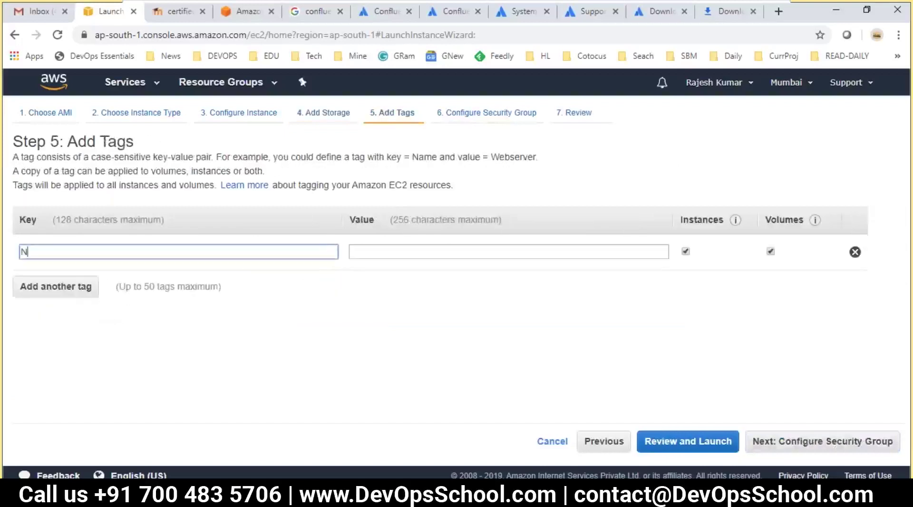
{"action": "type", "text": "Name"}
{"action": "key", "text": "Tab"}
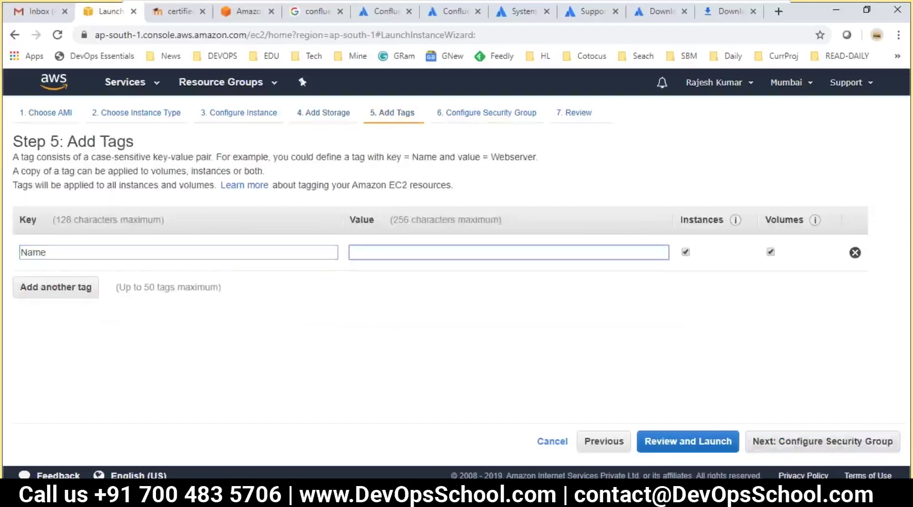
{"action": "type", "text": "Co"}
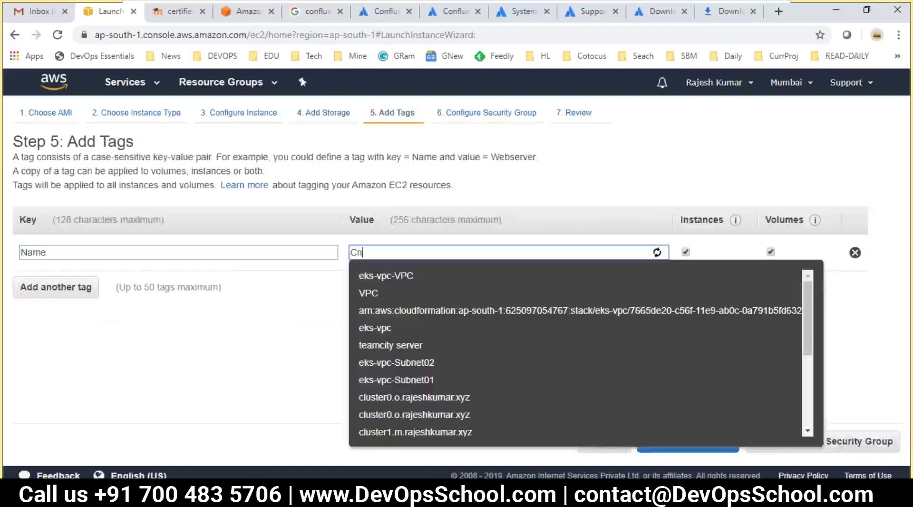
{"action": "type", "text": "nf"}
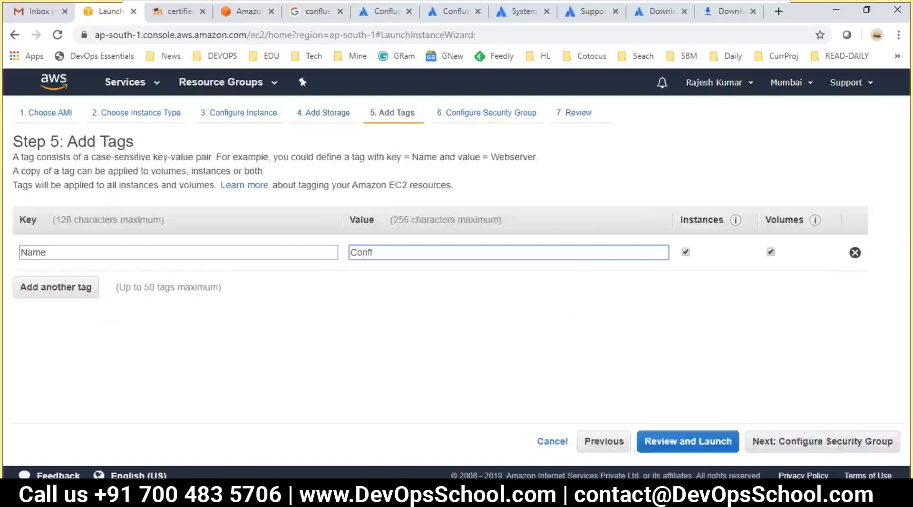
{"action": "type", "text": "luence"}
{"action": "left_click", "coordinate": [760, 442]}
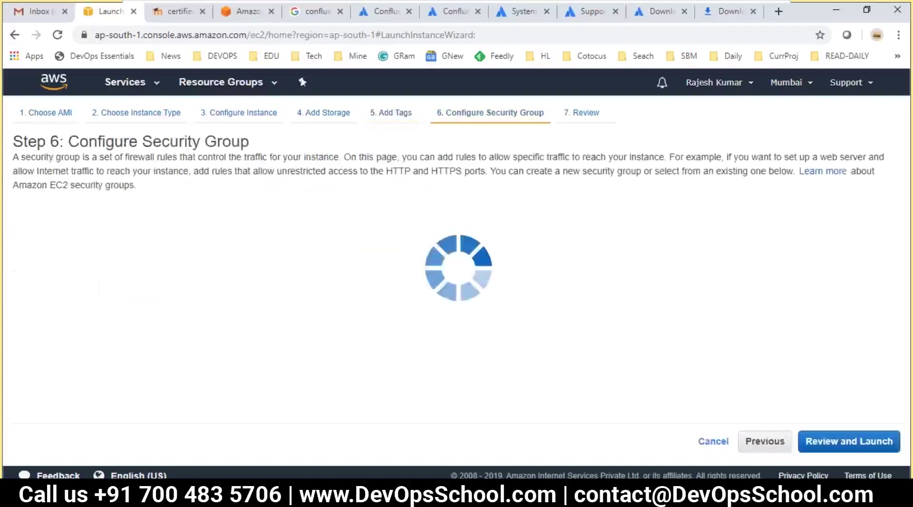
- Assign the existing default security group and review the launch
{"action": "left_click", "coordinate": [234, 228]}
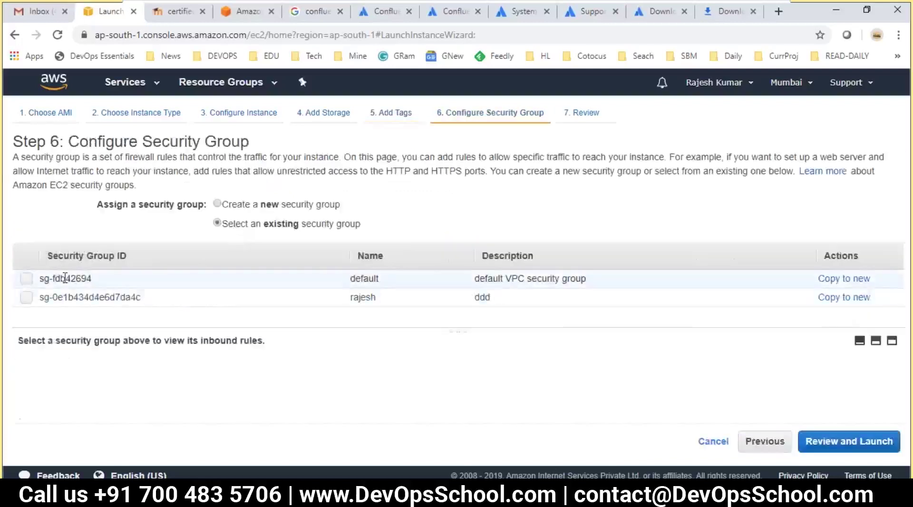
{"action": "left_click", "coordinate": [100, 281]}
{"action": "left_click", "coordinate": [847, 451]}
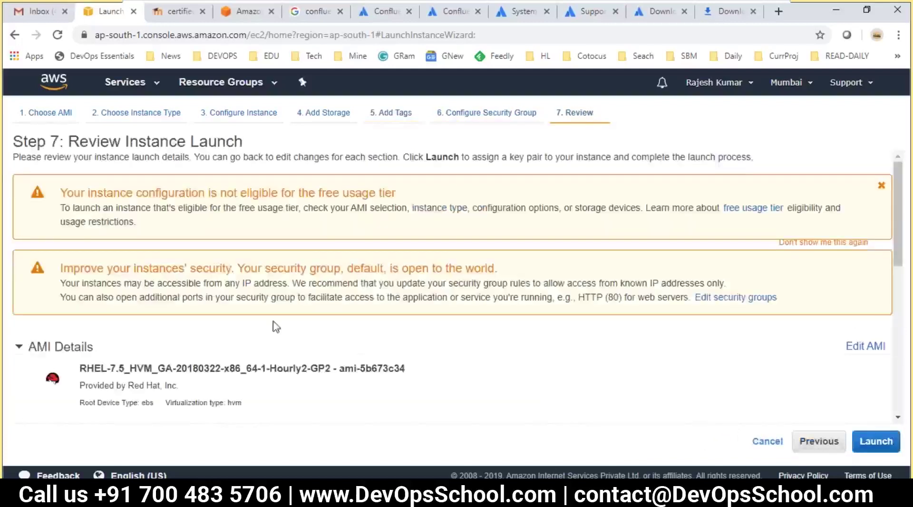
{"action": "scroll", "coordinate": [615, 395], "scroll_direction": "down", "scroll_amount": 5}
- Launch the instance with an existing key pair and view the instances list
{"action": "left_click", "coordinate": [876, 442]}
{"action": "left_click", "coordinate": [266, 325]}
{"action": "left_click", "coordinate": [291, 372]}
{"action": "left_click", "coordinate": [239, 346]}
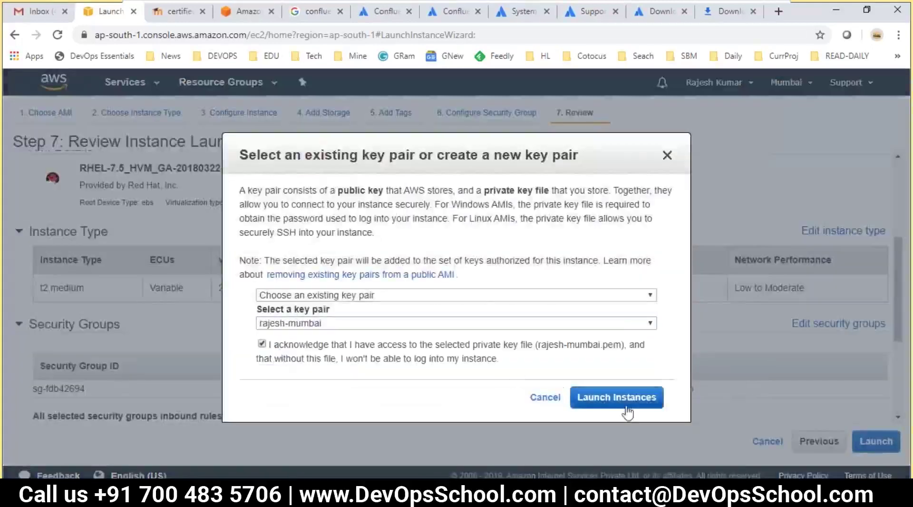
{"action": "left_click", "coordinate": [618, 398]}
{"action": "scroll", "coordinate": [495, 369], "scroll_direction": "down", "scroll_amount": 3}
{"action": "left_click", "coordinate": [819, 447]}
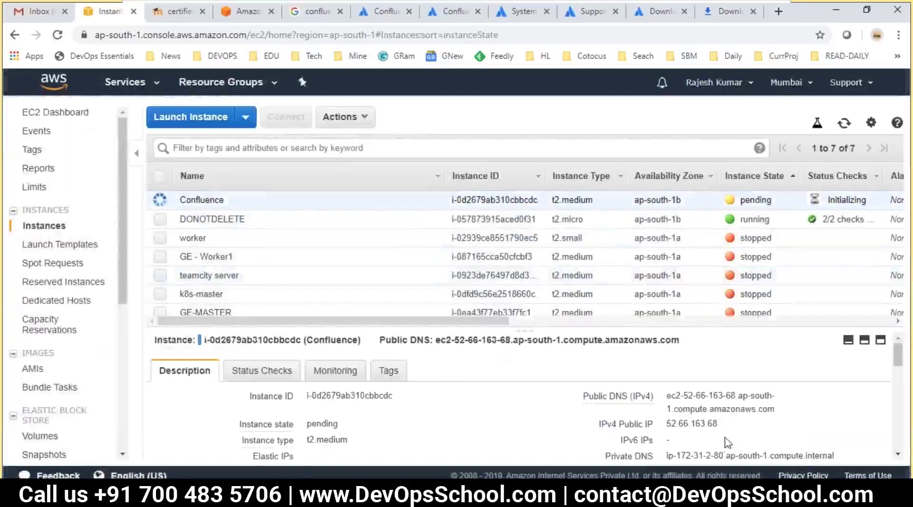
- Paste the instance IP 52.66.163.68 into the notes, add a line of = signs below, and save
{"action": "left_click", "coordinate": [731, 426]}
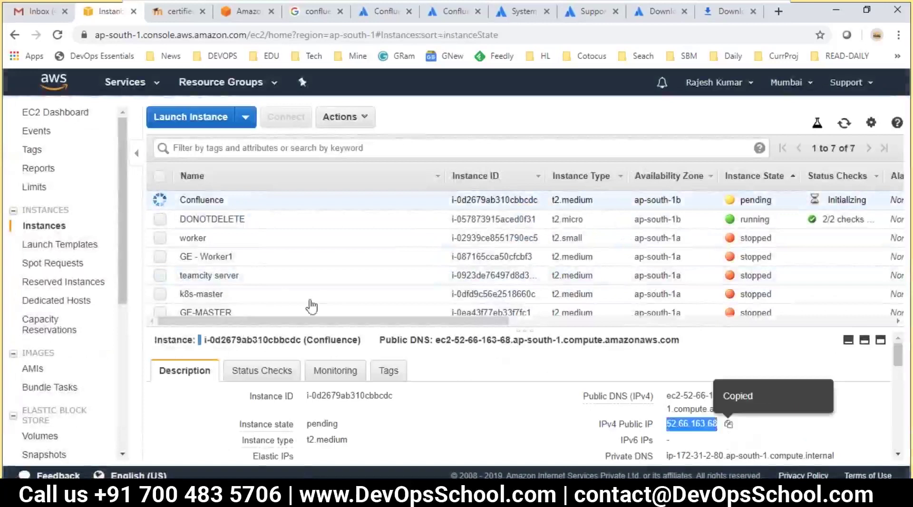
{"action": "key", "text": "alt+Tab"}
{"action": "key", "text": "ctrl+v"}
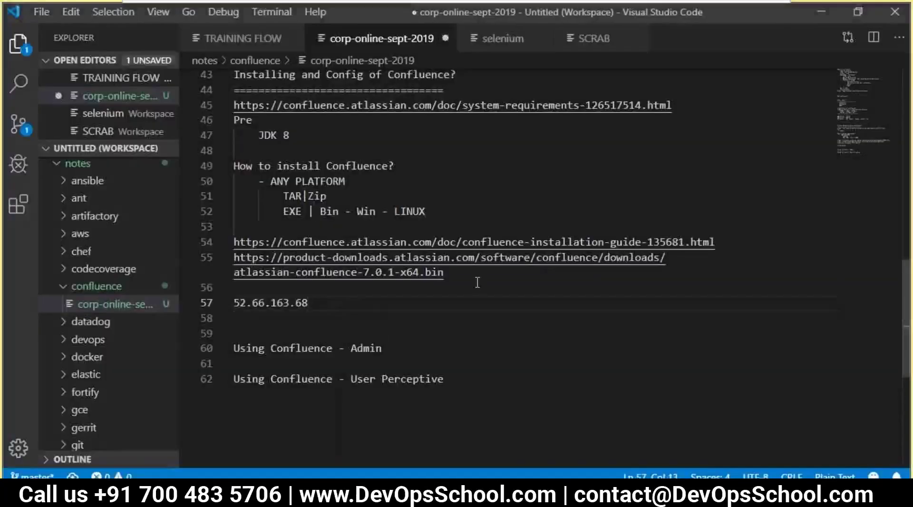
{"action": "key", "text": "Return"}
{"action": "type", "text": "========================"}
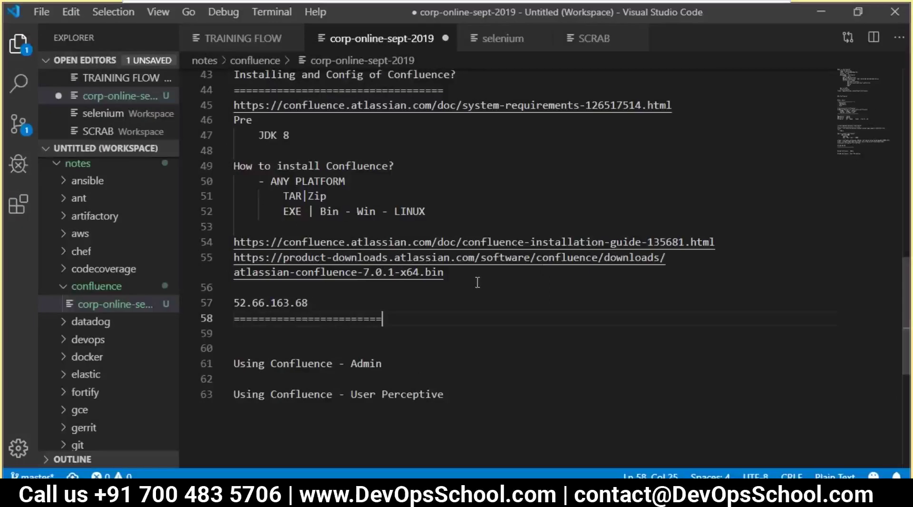
{"action": "key", "text": "ctrl+s"}
- Return to Chrome and open a new blank tab
{"action": "left_click", "coordinate": [261, 160]}
{"action": "key", "text": "alt+Tab"}
{"action": "left_click", "coordinate": [778, 11]}
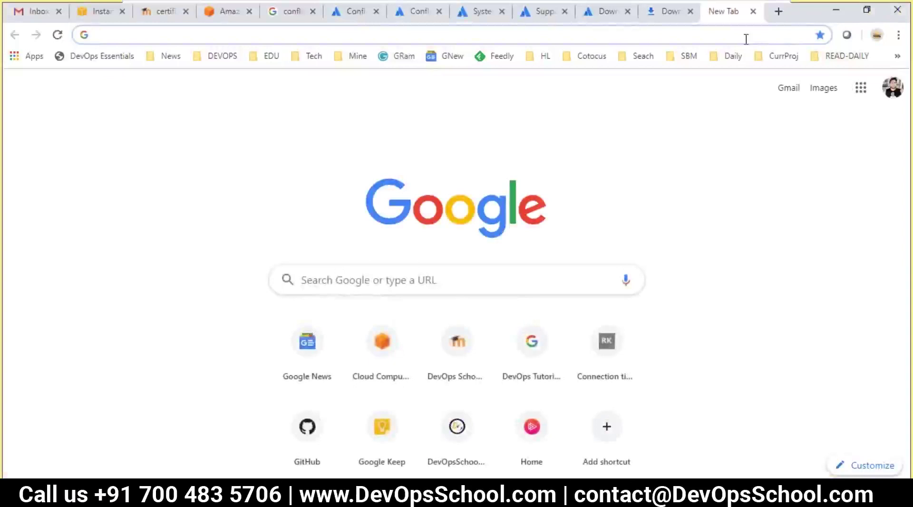
- Go to the DevOpsSchool notes listing at devopsschool.com/notes
{"action": "type", "text": "devopsschool.com"}
{"action": "key", "text": "Down"}
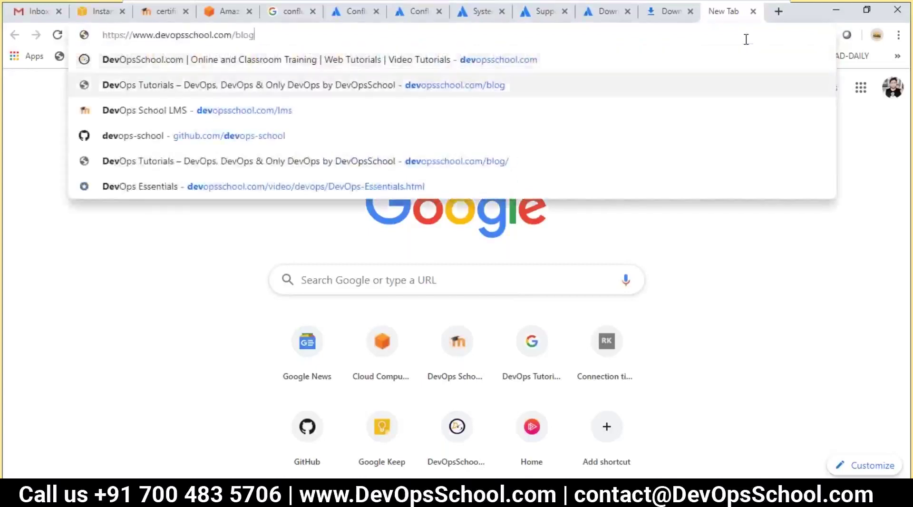
{"action": "key", "text": "BackSpace"}
{"action": "key", "text": "BackSpace"}
{"action": "key", "text": "BackSpace"}
{"action": "key", "text": "BackSpace"}
{"action": "type", "text": "nt"}
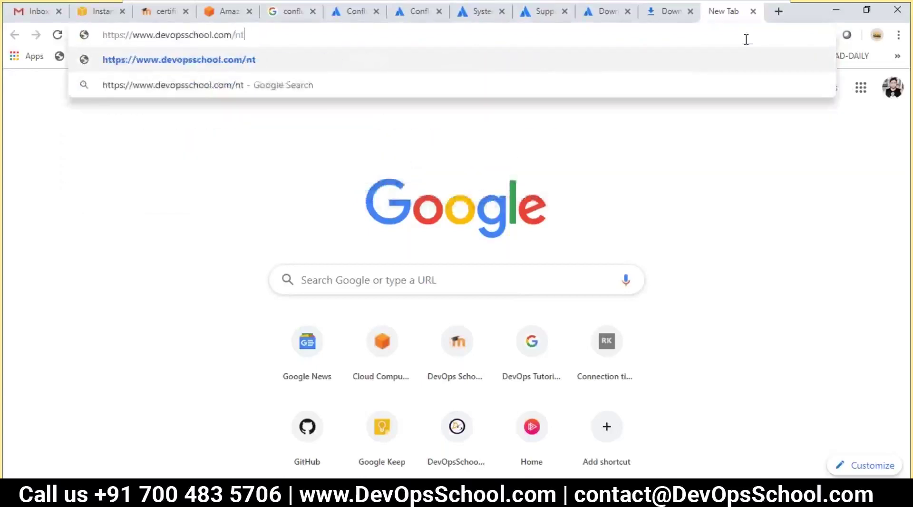
{"action": "key", "text": "BackSpace"}
{"action": "type", "text": "otes"}
{"action": "key", "text": "Return"}
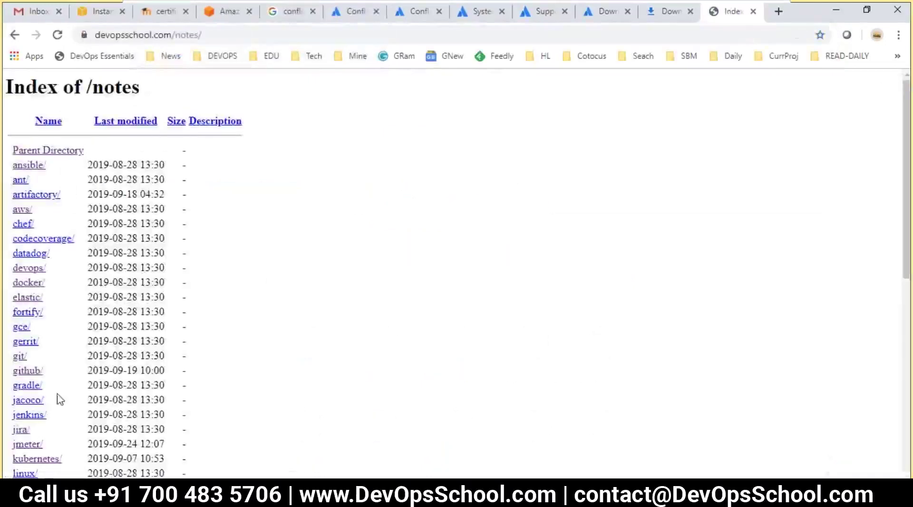
- Open jira/2019/online-feb-2019.txt and select its three JDK install commands (yum, wget, rpm)
{"action": "left_click", "coordinate": [23, 431]}
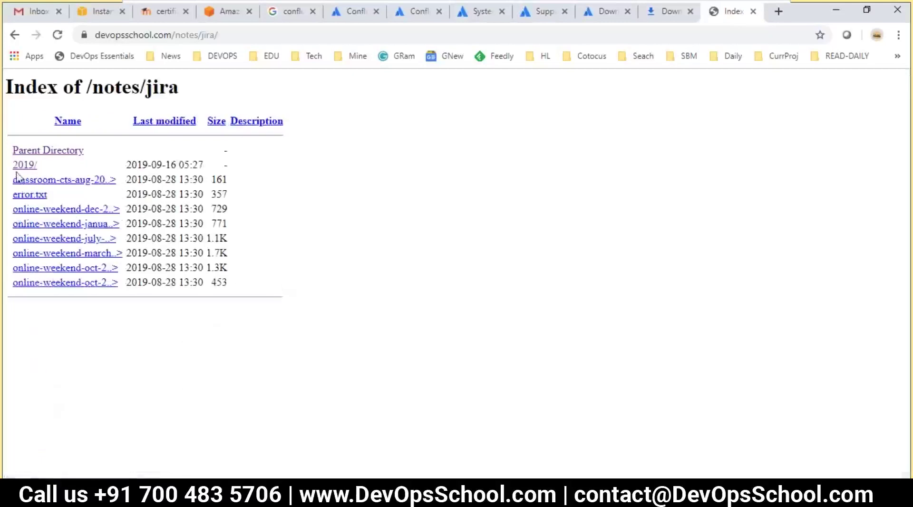
{"action": "left_click", "coordinate": [163, 122]}
{"action": "left_click", "coordinate": [62, 167]}
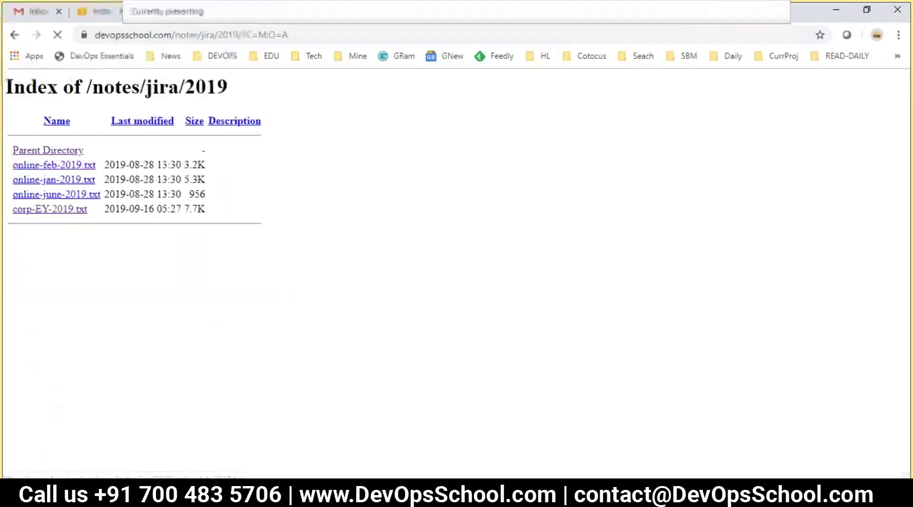
{"action": "scroll", "coordinate": [213, 293], "scroll_direction": "down", "scroll_amount": 6}
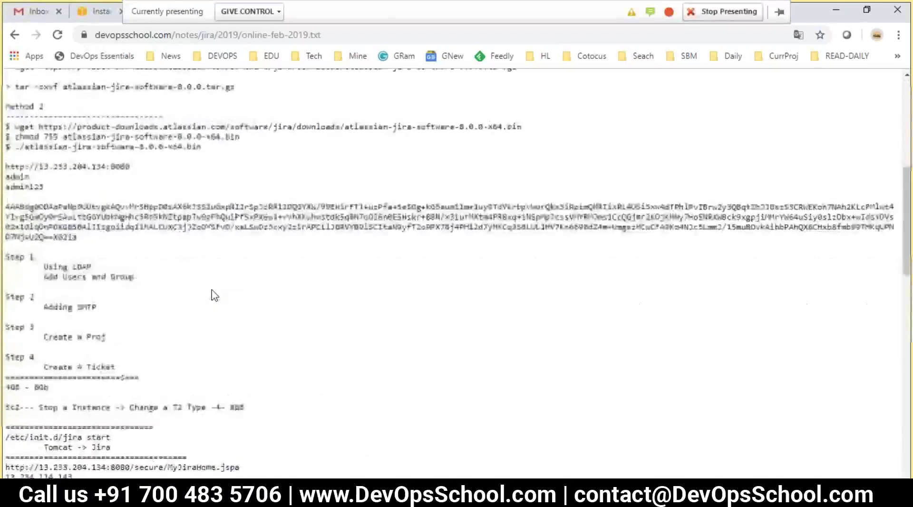
{"action": "scroll", "coordinate": [212, 295], "scroll_direction": "up", "scroll_amount": 1}
{"action": "scroll", "coordinate": [74, 208], "scroll_direction": "down", "scroll_amount": 4}
{"action": "scroll", "coordinate": [173, 291], "scroll_direction": "up", "scroll_amount": 7}
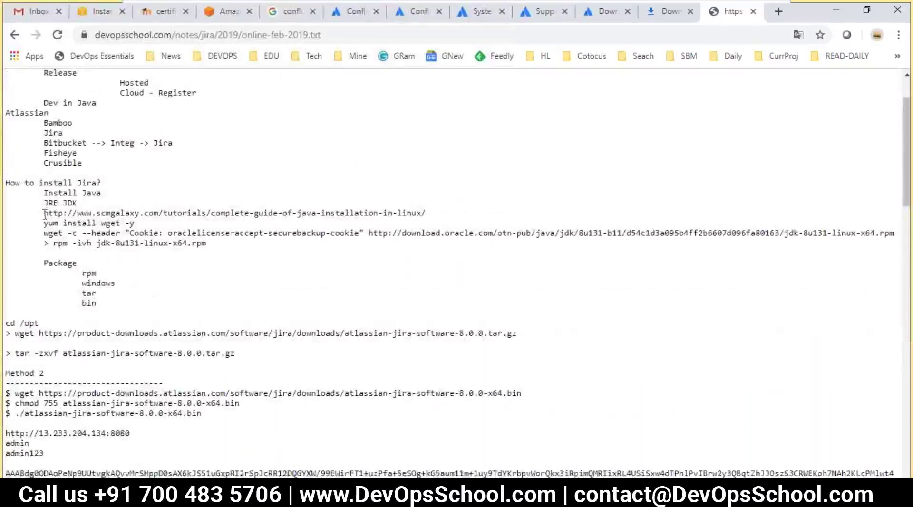
{"action": "left_click_drag", "start_coordinate": [207, 250], "coordinate": [2, 214]}
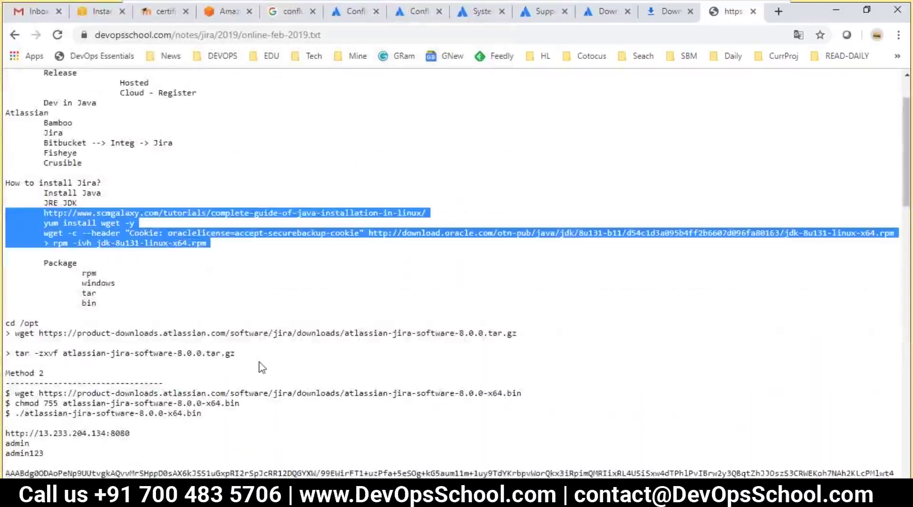
{"action": "left_click_drag", "start_coordinate": [219, 247], "coordinate": [1, 227]}
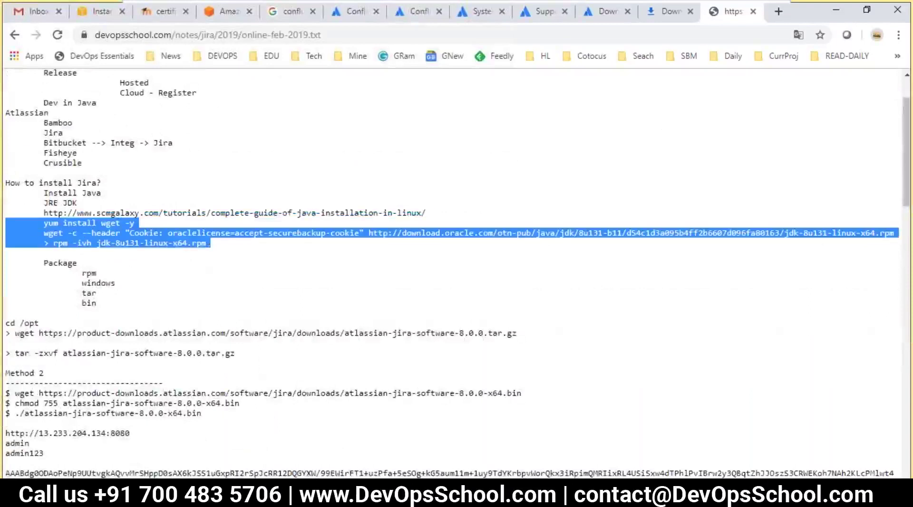
{"action": "left_click", "coordinate": [266, 494]}
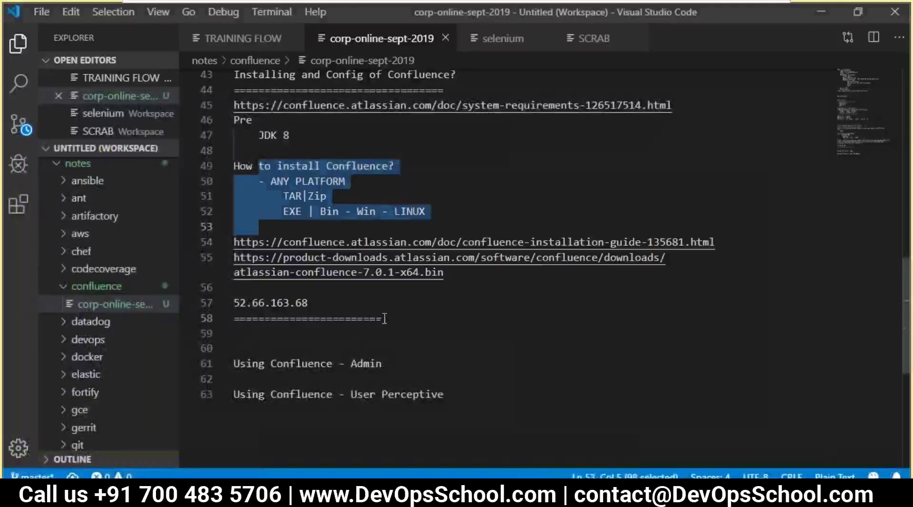
- Paste the yum, wget and rpm JDK commands under JDK 8 and strip their indentation
{"action": "left_click", "coordinate": [308, 134]}
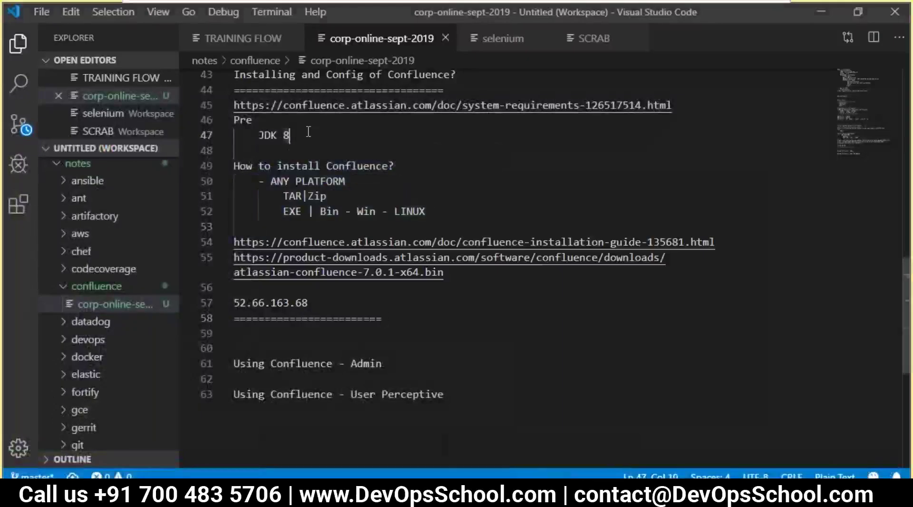
{"action": "key", "text": "Return"}
{"action": "key", "text": "ctrl+v"}
{"action": "left_click", "coordinate": [284, 165]}
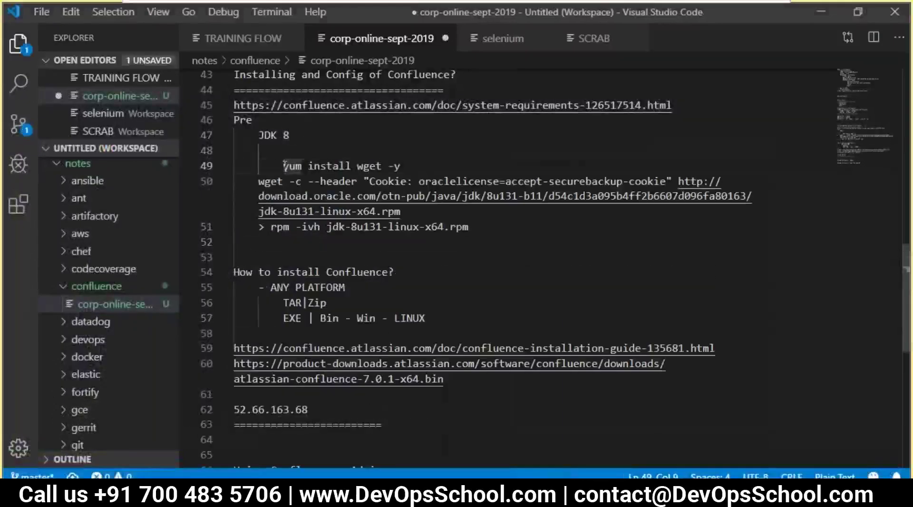
{"action": "left_click", "coordinate": [244, 165], "text": "shift"}
{"action": "key", "text": "BackSpace"}
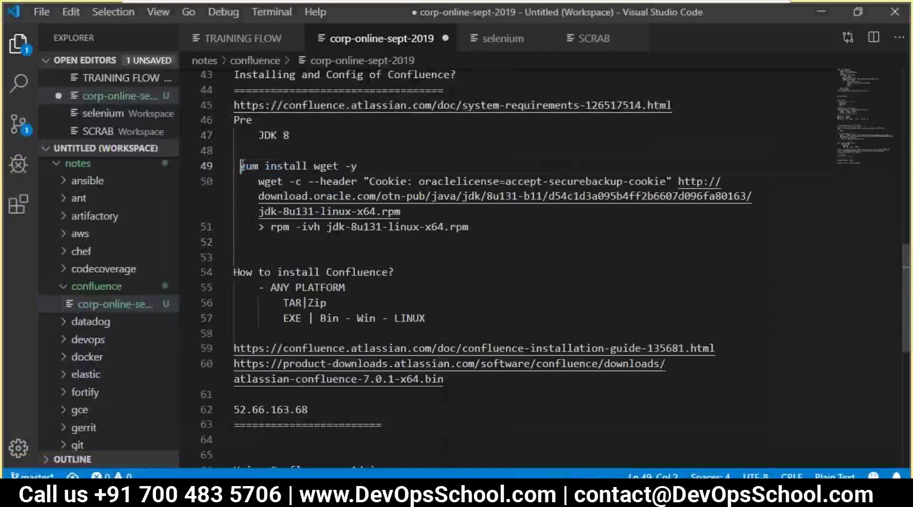
{"action": "key", "text": "BackSpace"}
{"action": "key", "text": "Delete"}
{"action": "left_click_drag", "start_coordinate": [257, 181], "coordinate": [230, 181]}
{"action": "key", "text": "BackSpace"}
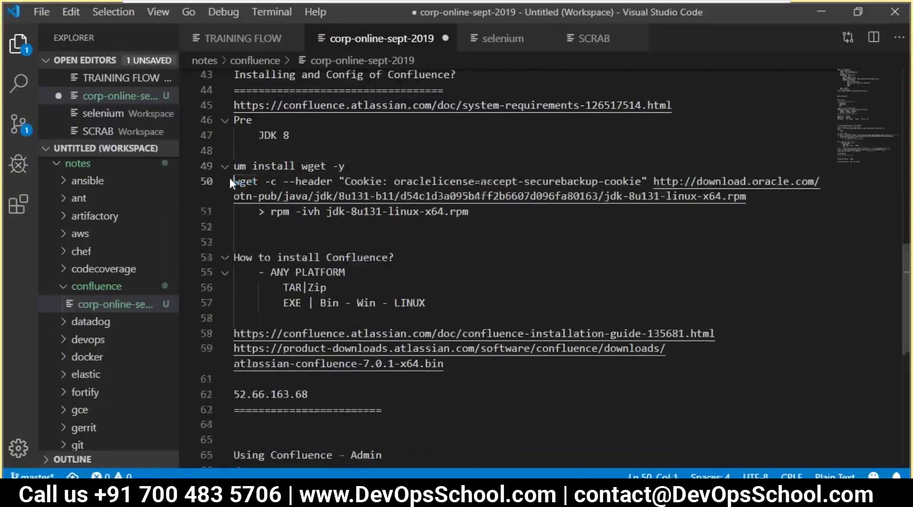
{"action": "left_click_drag", "start_coordinate": [273, 216], "coordinate": [215, 209]}
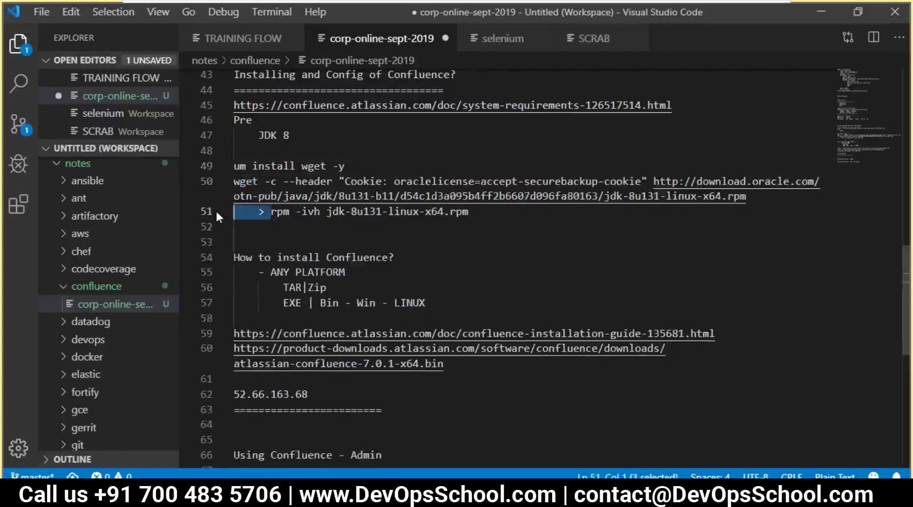
{"action": "key", "text": "BackSpace"}
{"action": "key", "text": "Return"}
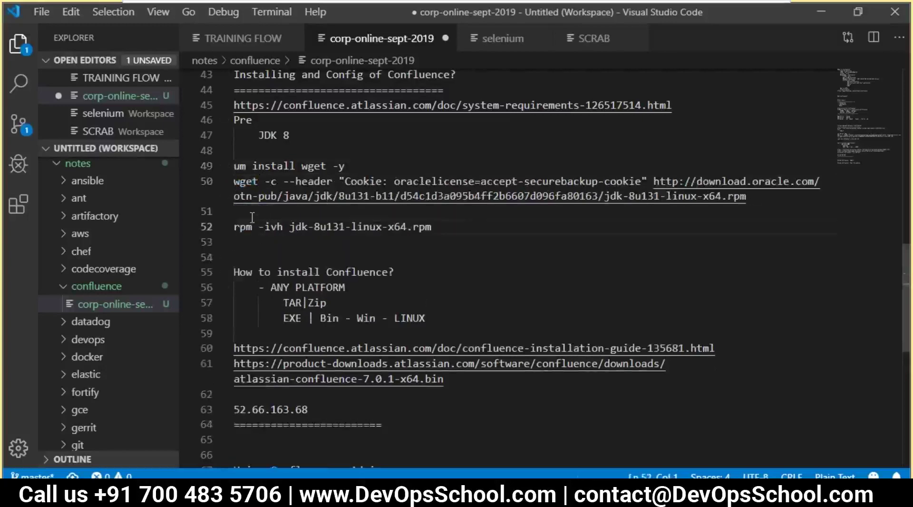
- Comment out the rpm, wget and yum lines with a leading #
{"action": "type", "text": "#"}
{"action": "key", "text": "shift+Home"}
{"action": "key", "text": "ctrl+c"}
{"action": "left_click", "coordinate": [232, 182]}
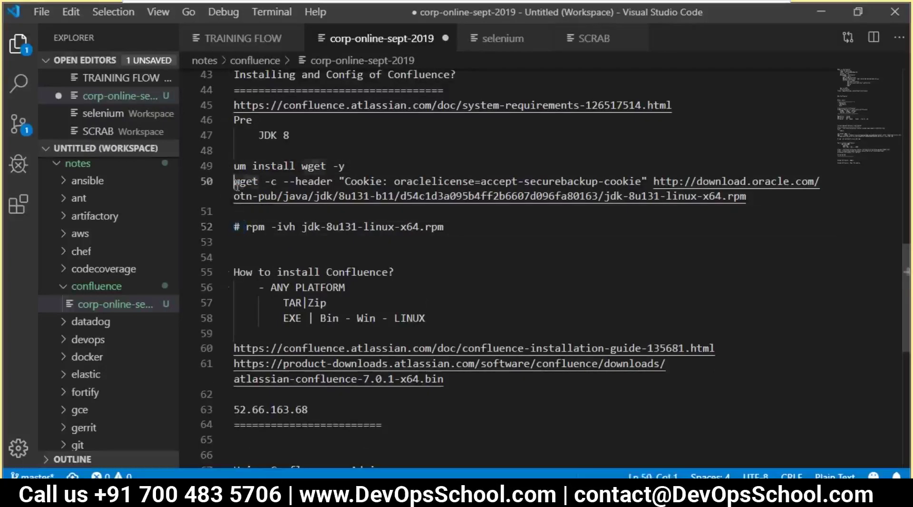
{"action": "key", "text": "ctrl+v"}
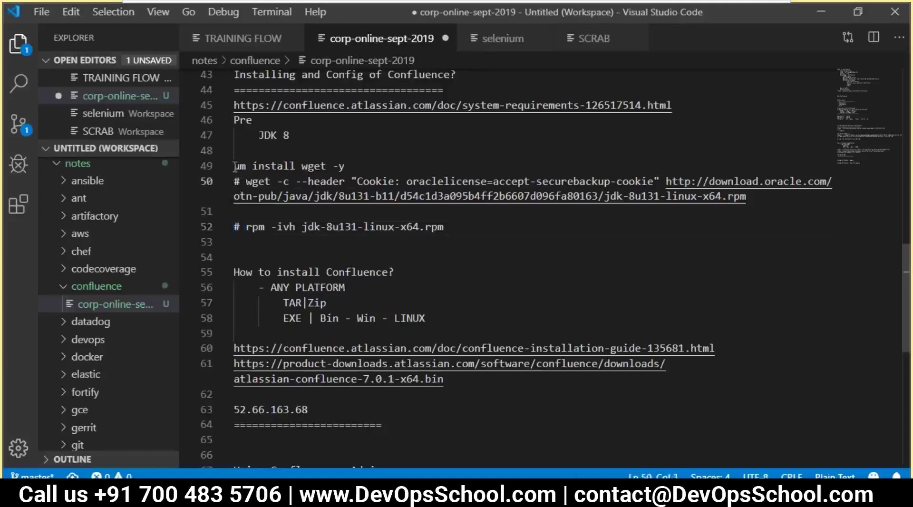
{"action": "left_click", "coordinate": [240, 162]}
{"action": "key", "text": "Right"}
{"action": "key", "text": "Right"}
{"action": "key", "text": "Right"}
{"action": "key", "text": "Right"}
{"action": "key", "text": "Right"}
{"action": "key", "text": "Right"}
{"action": "key", "text": "Right"}
{"action": "key", "text": "Left"}
{"action": "key", "text": "Left"}
{"action": "key", "text": "Left"}
{"action": "key", "text": "Left"}
{"action": "key", "text": "Left"}
{"action": "type", "text": "y"}
{"action": "type", "text": "#"}
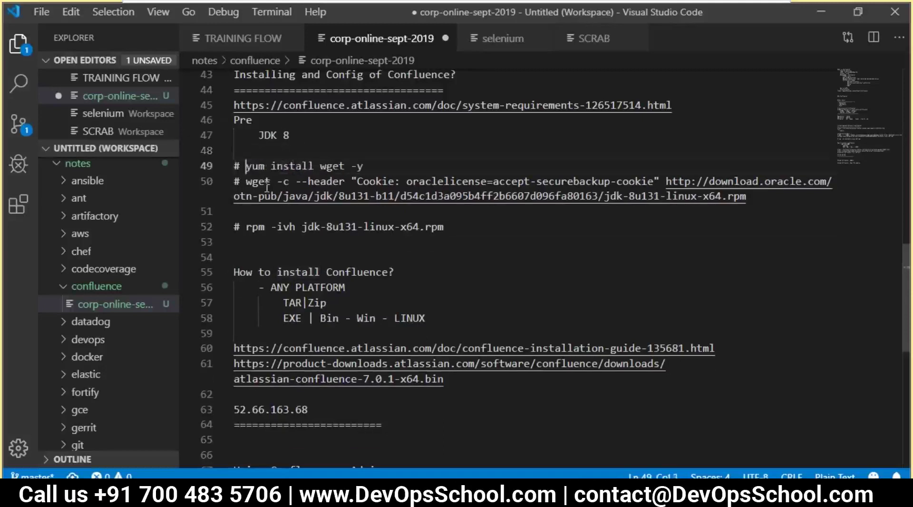
- Remove the blank line between wget and rpm, add one above the Confluence download URL, and save
{"action": "left_click", "coordinate": [265, 214]}
{"action": "key", "text": "BackSpace"}
{"action": "key", "text": "ctrl+s"}
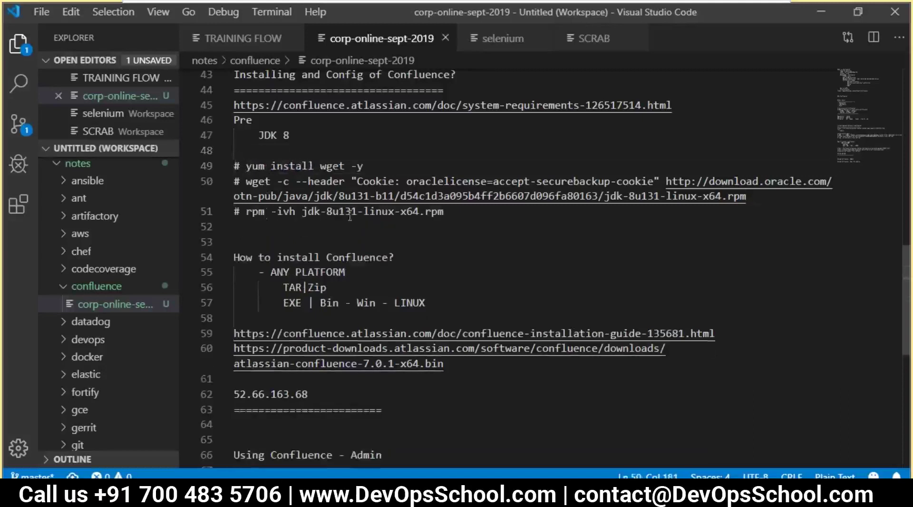
{"action": "left_click_drag", "start_coordinate": [450, 211], "coordinate": [236, 152]}
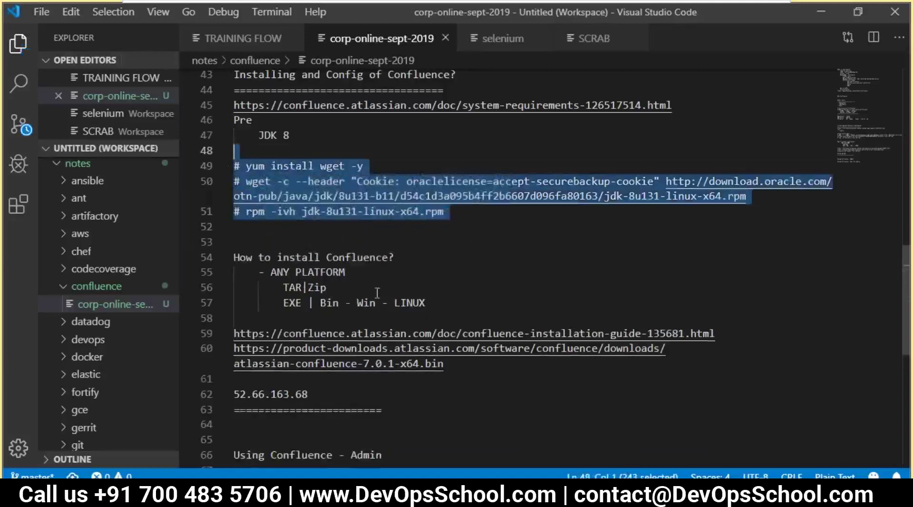
{"action": "scroll", "coordinate": [426, 325], "scroll_direction": "down", "scroll_amount": 1}
{"action": "left_click", "coordinate": [235, 308]}
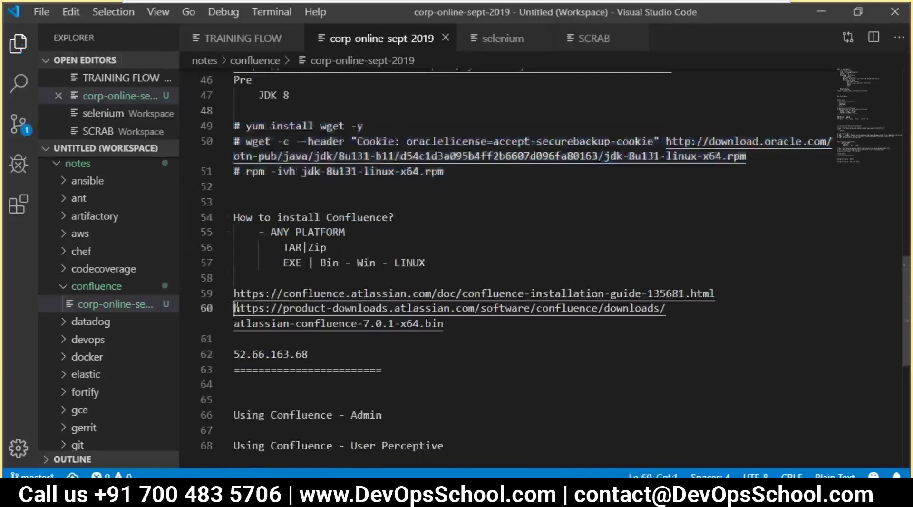
{"action": "key", "text": "Return"}
{"action": "left_click", "coordinate": [237, 307]}
{"action": "key", "text": "ctrl+s"}
- Select the Confluence .bin download URL and the IP line, then search Start for PuTTY
{"action": "left_click_drag", "start_coordinate": [547, 346], "coordinate": [235, 308]}
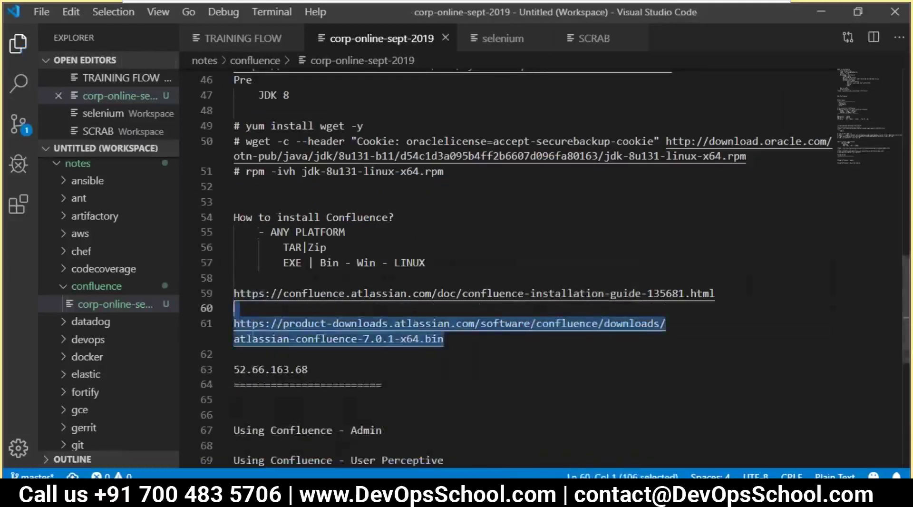
{"action": "scroll", "coordinate": [346, 382], "scroll_direction": "down", "scroll_amount": 1}
{"action": "left_click_drag", "start_coordinate": [308, 329], "coordinate": [233, 329]}
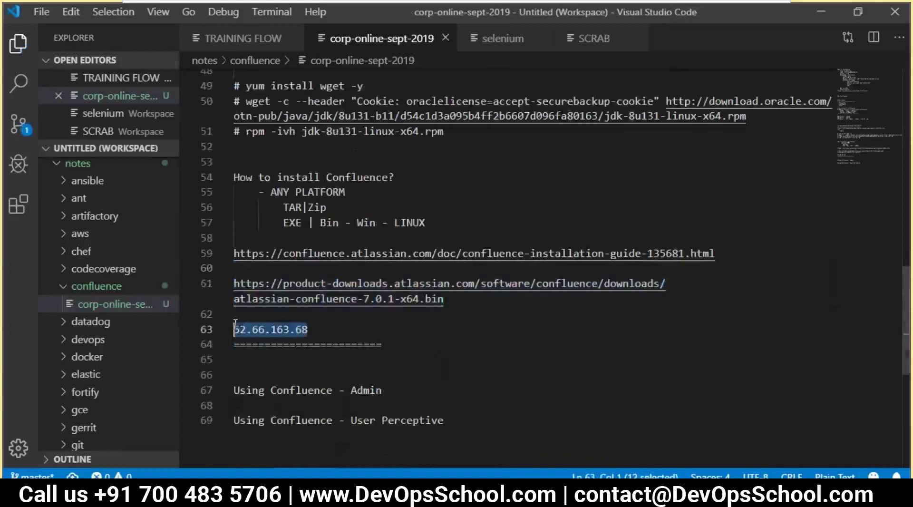
{"action": "left_click", "coordinate": [86, 488]}
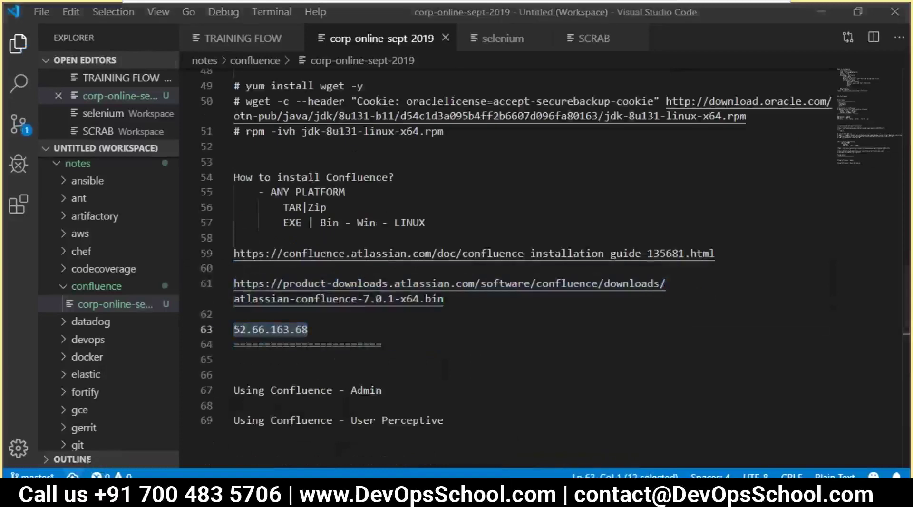
{"action": "type", "text": "pu"}
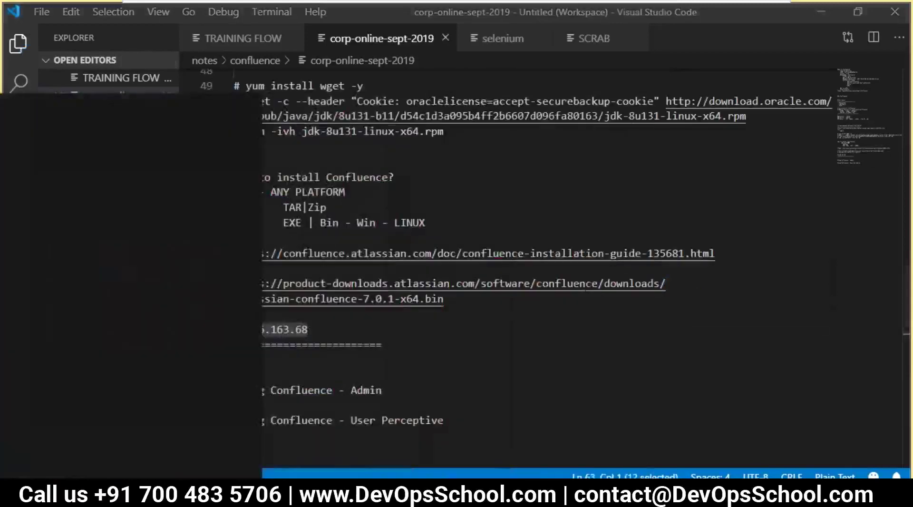
{"action": "type", "text": "tth"}
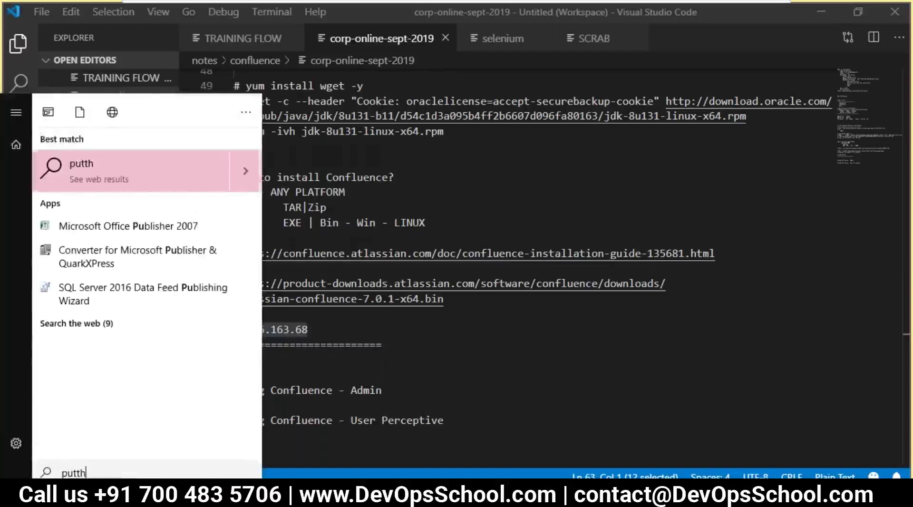
- Launch PuTTY and connect to 52.66.163.68 using the server's private key, accepting the host key
{"action": "key", "text": "BackSpace"}
{"action": "type", "text": "y"}
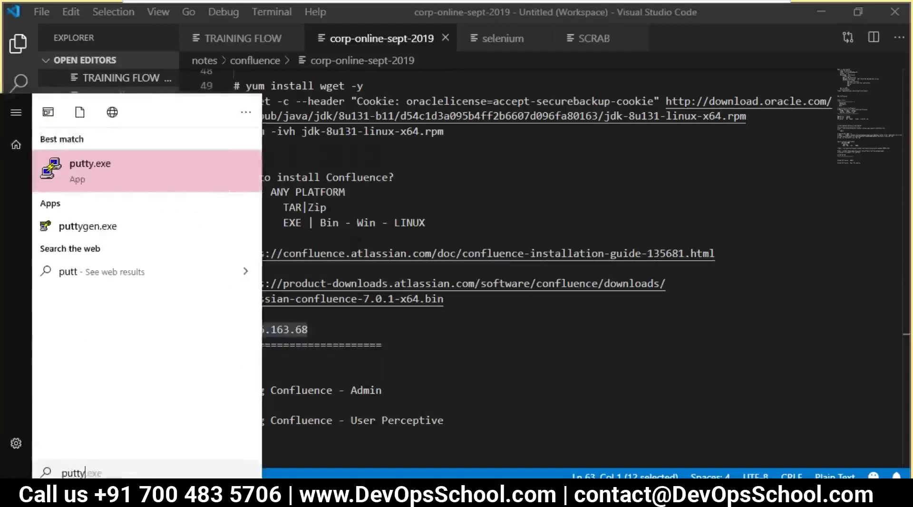
{"action": "key", "text": "Return"}
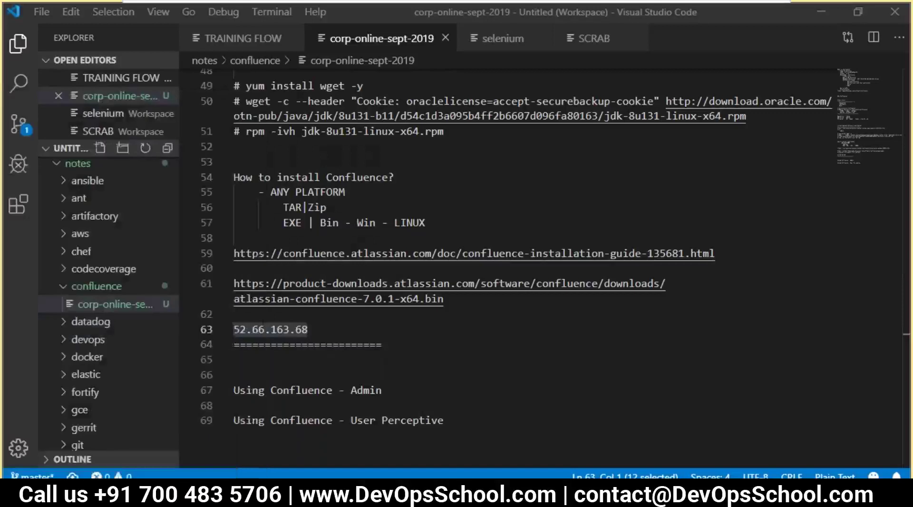
{"action": "key", "text": "ctrl+v"}
{"action": "left_click", "coordinate": [332, 329]}
{"action": "left_click", "coordinate": [360, 318]}
{"action": "left_click", "coordinate": [573, 299]}
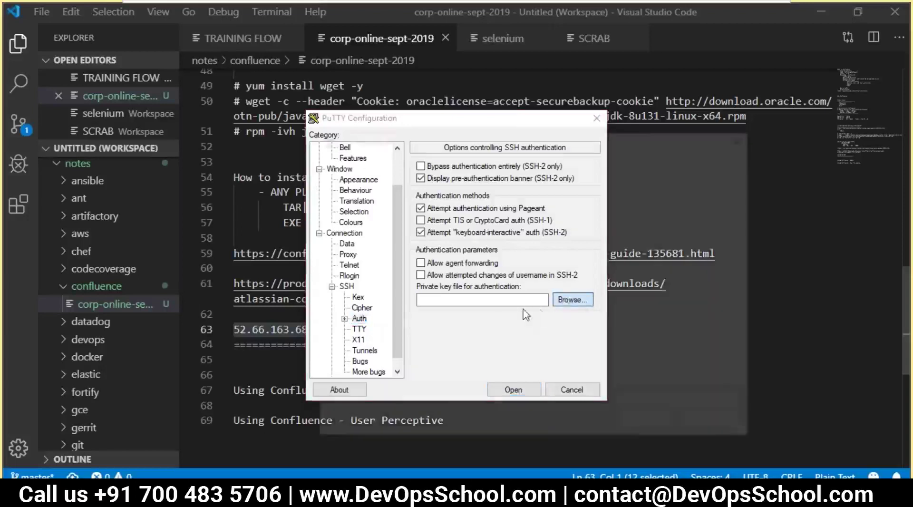
{"action": "left_click", "coordinate": [479, 332]}
{"action": "left_click", "coordinate": [646, 425]}
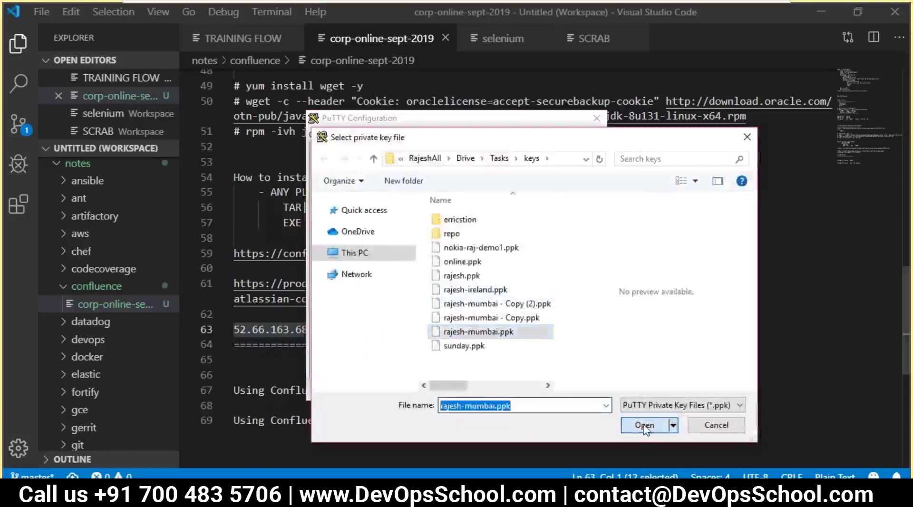
{"action": "left_click", "coordinate": [514, 390]}
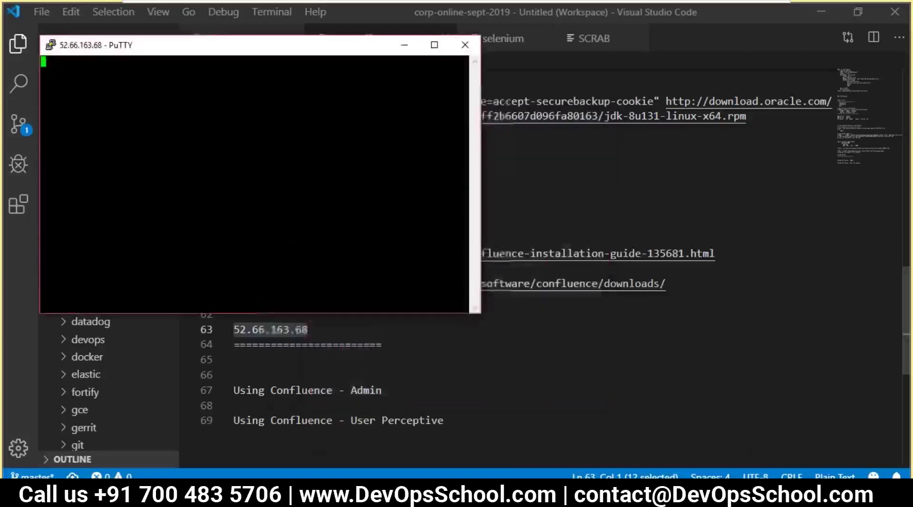
{"action": "left_click", "coordinate": [442, 331]}
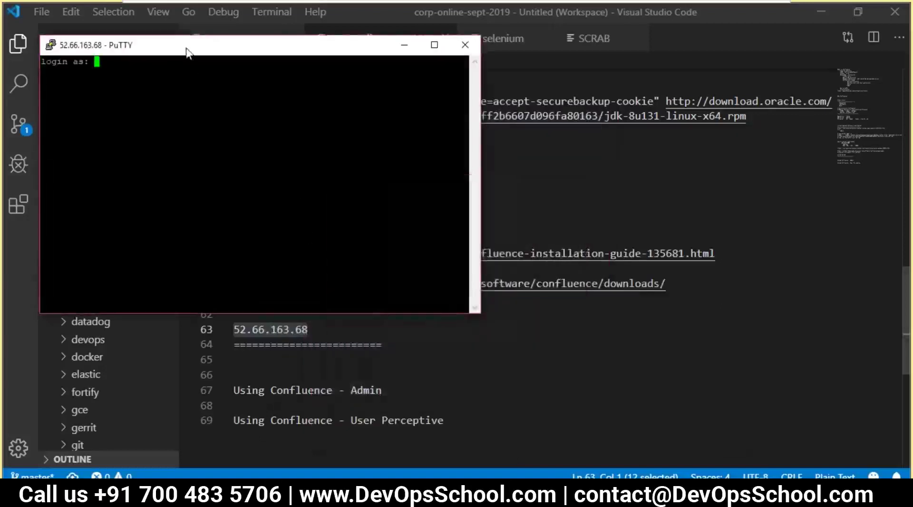
- Change the PuTTY terminal font size to 16 points
{"action": "right_click", "coordinate": [185, 45]}
{"action": "left_click", "coordinate": [224, 236]}
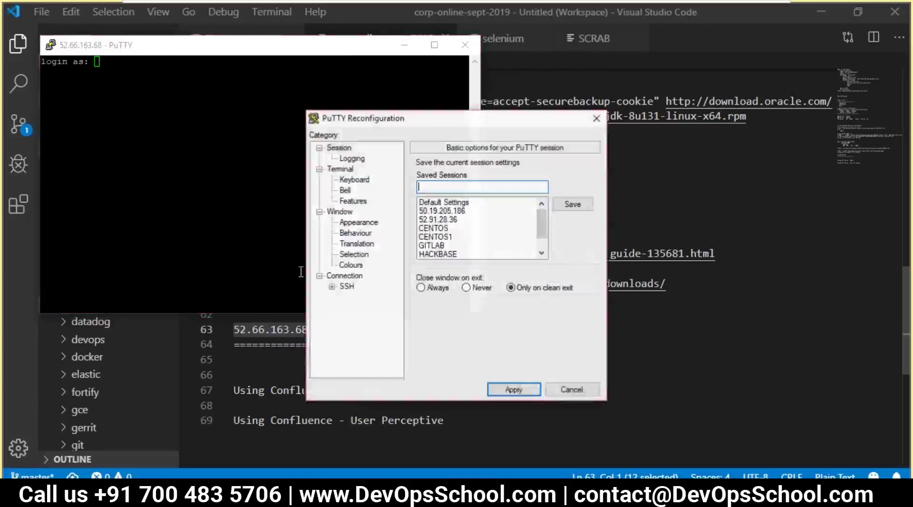
{"action": "left_click", "coordinate": [350, 265]}
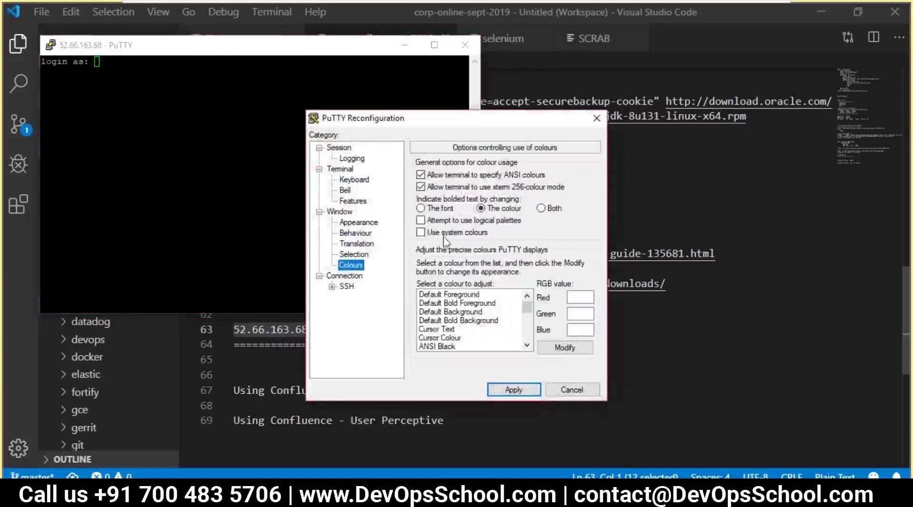
{"action": "left_click", "coordinate": [365, 223]}
{"action": "left_click", "coordinate": [558, 239]}
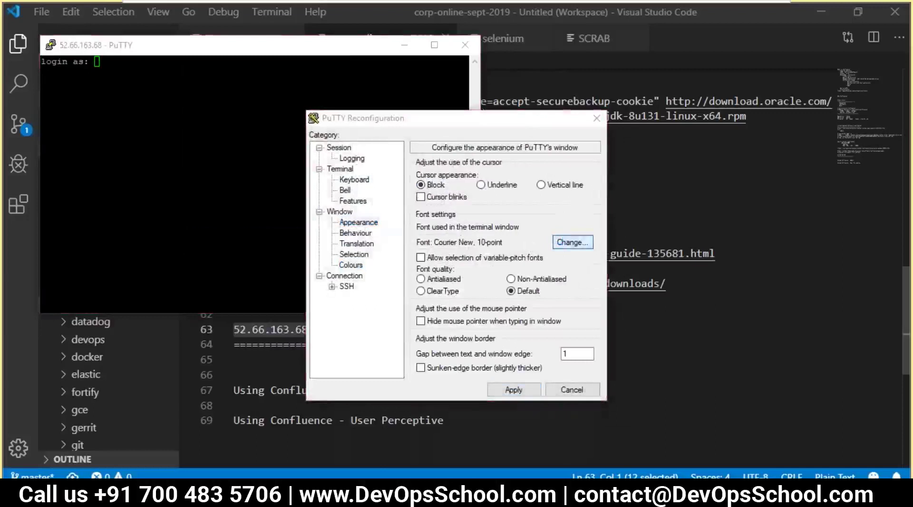
{"action": "left_click", "coordinate": [564, 280]}
{"action": "left_click", "coordinate": [562, 270]}
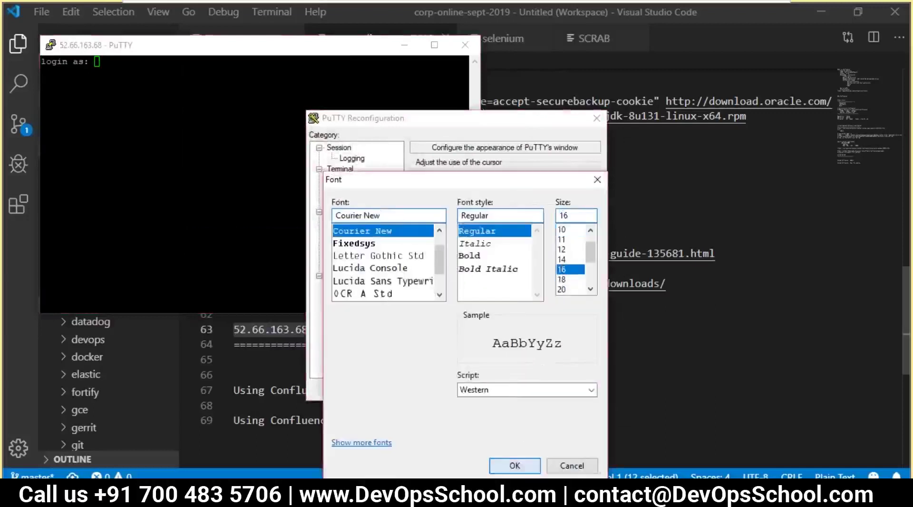
{"action": "left_click", "coordinate": [514, 465]}
{"action": "left_click", "coordinate": [514, 389]}
- Log in as ec2-user
{"action": "left_click_drag", "start_coordinate": [303, 48], "coordinate": [365, 74]}
{"action": "type", "text": "ec2-user"}
{"action": "key", "text": "Return"}
- Become root with sudo -s, clear the screen and list the directory
{"action": "type", "text": "sudo -s"}
{"action": "key", "text": "Return"}
{"action": "type", "text": "clear"}
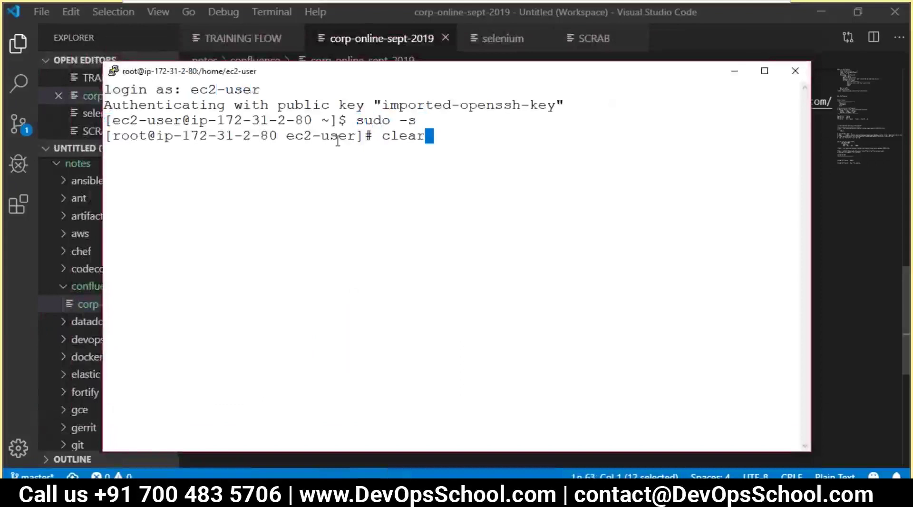
{"action": "key", "text": "Return"}
{"action": "type", "text": "ls"}
{"action": "key", "text": "Return"}
- Copy yum install wget -y from the notes and run it on the server
{"action": "key", "text": "alt+Tab"}
{"action": "left_click_drag", "start_coordinate": [362, 166], "coordinate": [246, 166]}
{"action": "key", "text": "ctrl+c"}
{"action": "key", "text": "alt+Tab"}
{"action": "right_click", "coordinate": [348, 224]}
{"action": "key", "text": "Return"}
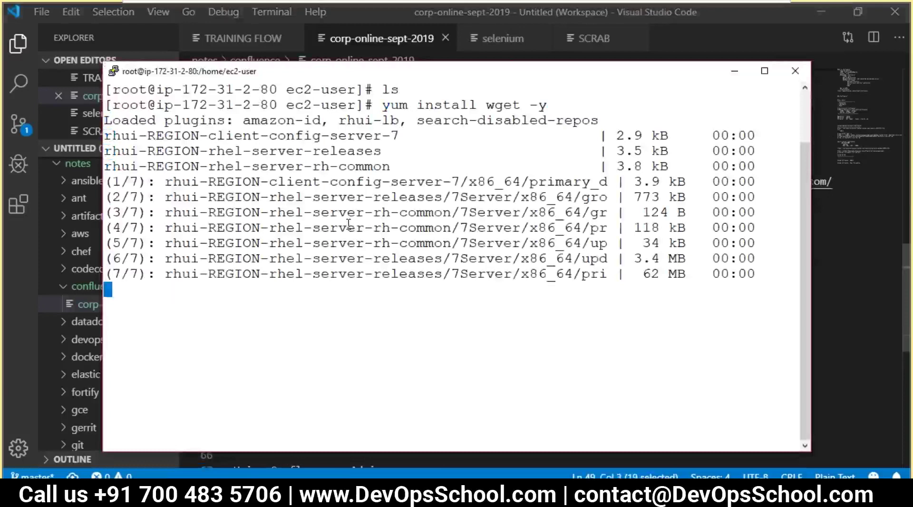
- Run the wget command that downloads the JDK 8u131 RPM on the server
{"action": "key", "text": "alt+Tab"}
{"action": "left_click_drag", "start_coordinate": [748, 196], "coordinate": [234, 181]}
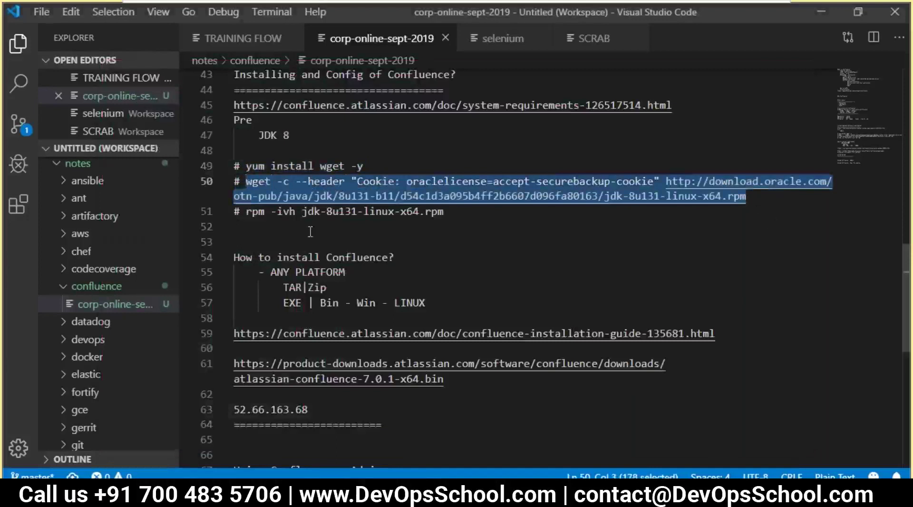
{"action": "key", "text": "alt+Tab"}
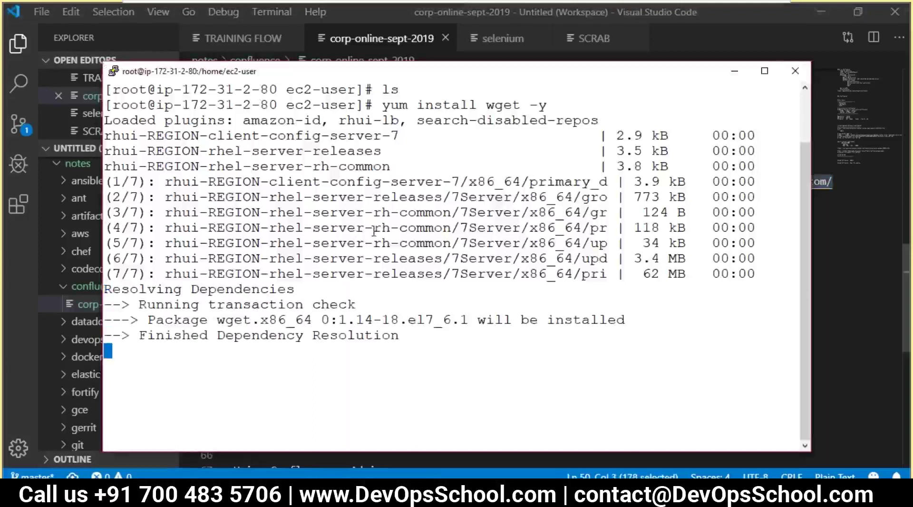
{"action": "right_click", "coordinate": [357, 234]}
{"action": "key", "text": "alt+Tab"}
- Run rpm -ivh jdk-8u131-linux-x64.rpm on the server to install the JDK
{"action": "left_click", "coordinate": [246, 211]}
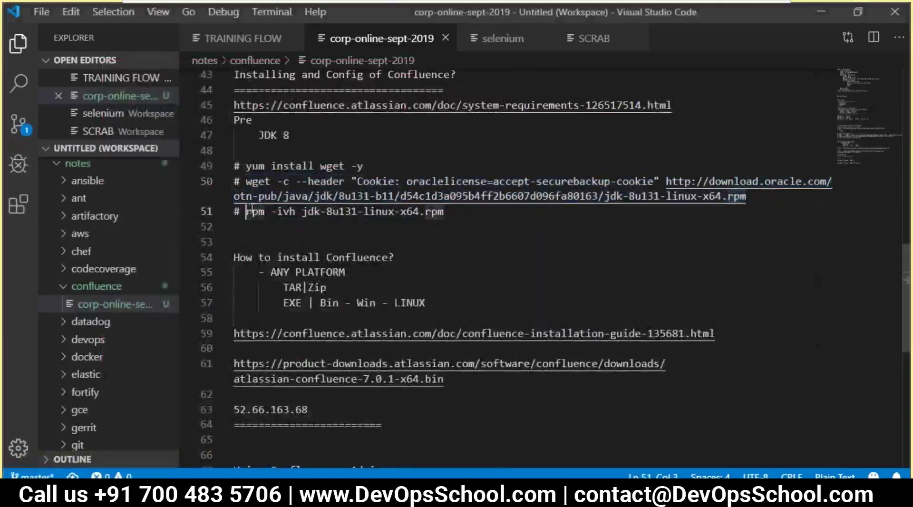
{"action": "left_click", "coordinate": [471, 218], "text": "shift"}
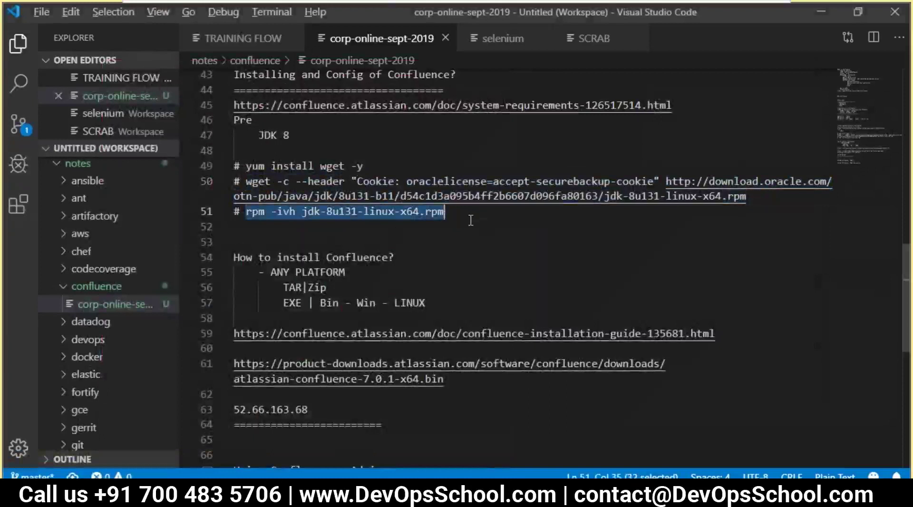
{"action": "key", "text": "alt+Tab"}
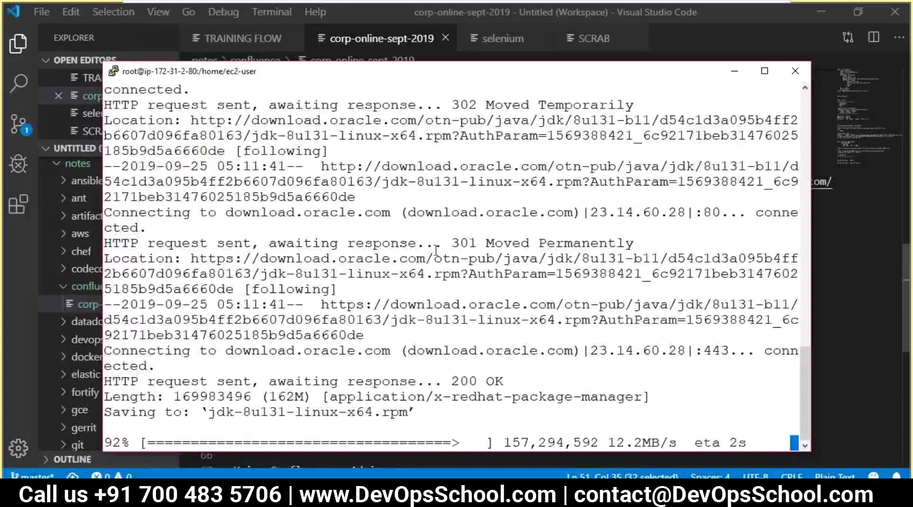
{"action": "right_click", "coordinate": [405, 243]}
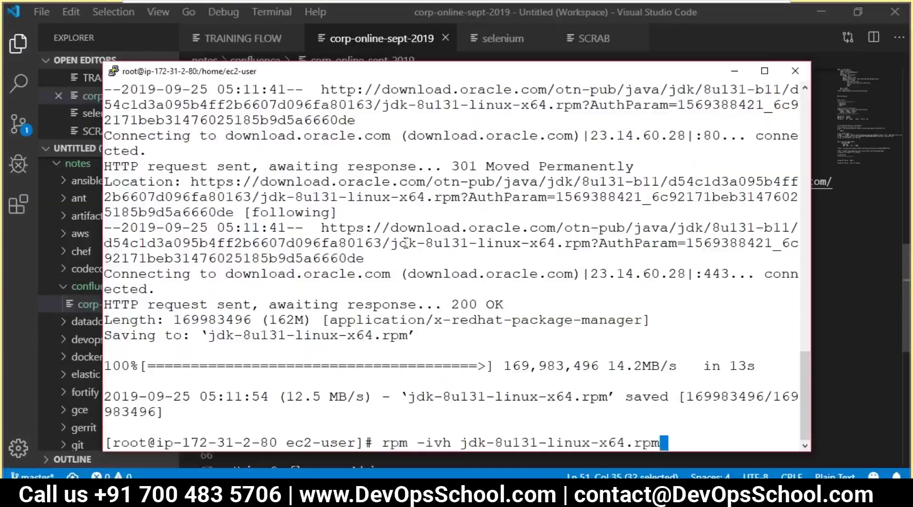
{"action": "key", "text": "Return"}
{"action": "key", "text": "alt+Tab"}
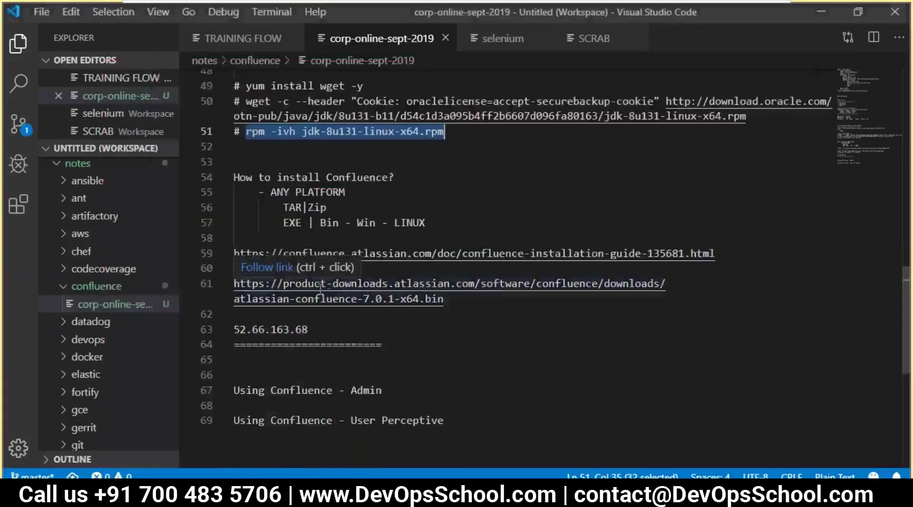
- Add a 'cd /opt/' line, prefix the Confluence URL with 'wget', and save the notes
{"action": "left_click", "coordinate": [382, 268]}
{"action": "key", "text": "Return"}
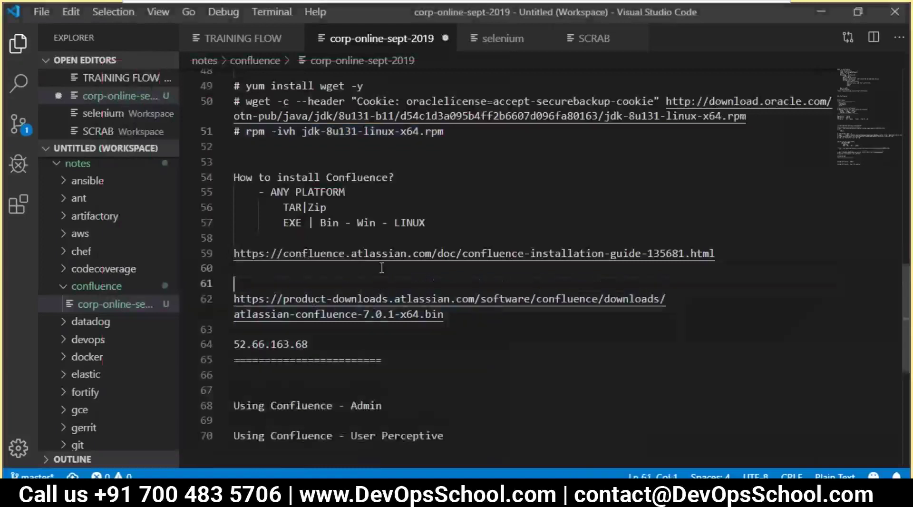
{"action": "type", "text": "cd /opt/"}
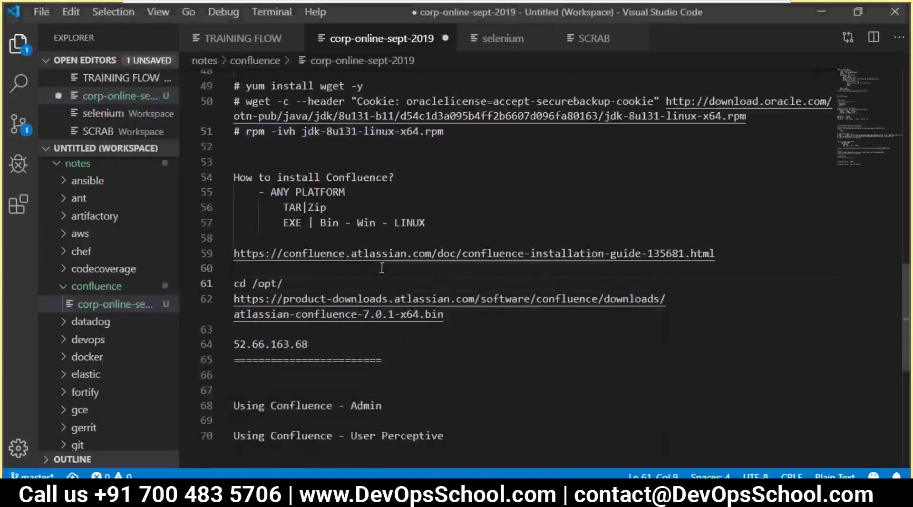
{"action": "key", "text": "Return"}
{"action": "left_click", "coordinate": [235, 316]}
{"action": "type", "text": "wge"}
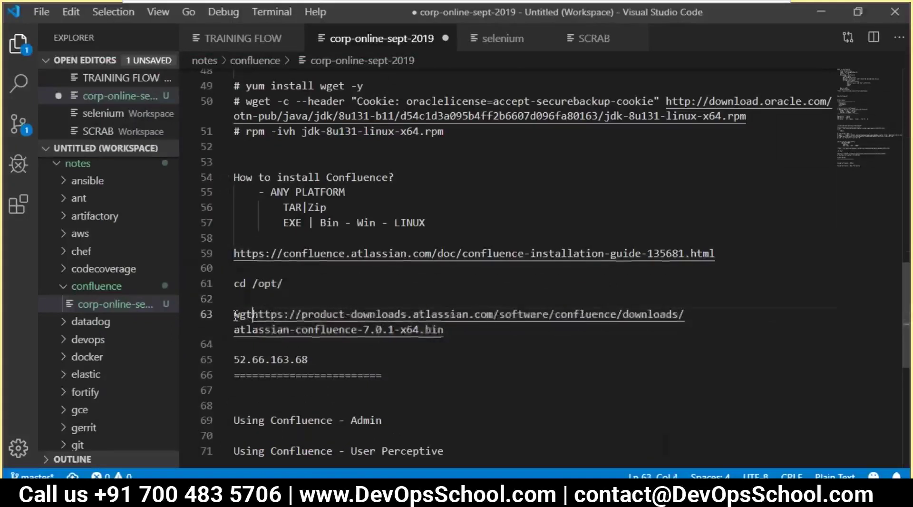
{"action": "type", "text": "t"}
{"action": "left_click", "coordinate": [234, 316]}
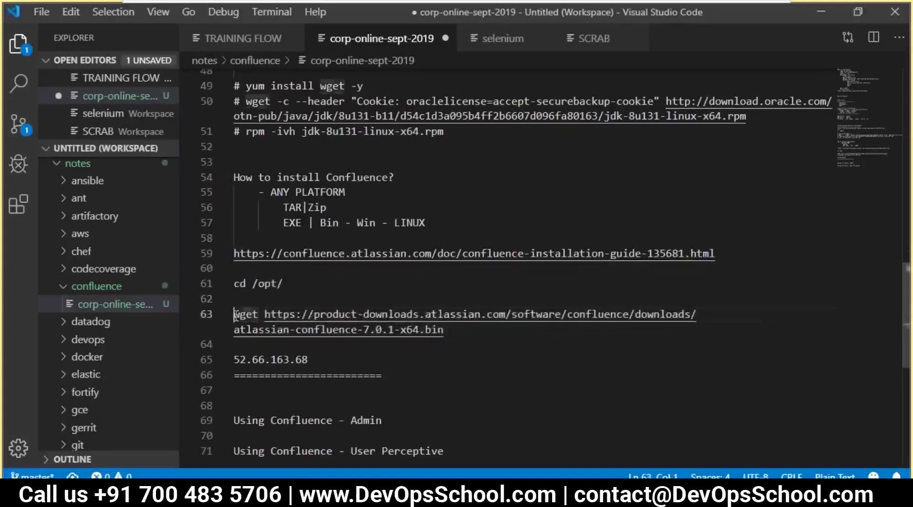
{"action": "key", "text": "BackSpace"}
{"action": "key", "text": "ctrl+s"}
- Run cd /opt/ in the PuTTY session
{"action": "left_click_drag", "start_coordinate": [284, 284], "coordinate": [234, 284]}
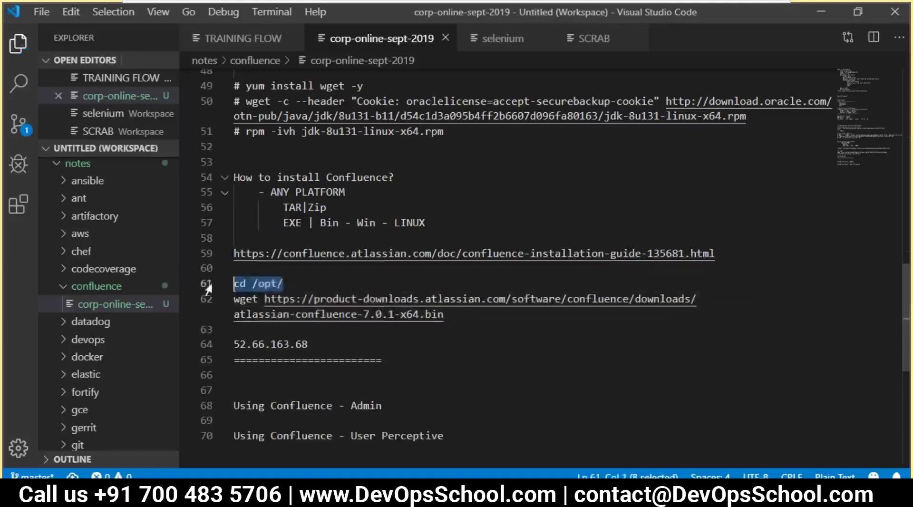
{"action": "key", "text": "ctrl+c"}
{"action": "key", "text": "alt+Tab"}
{"action": "right_click", "coordinate": [350, 285]}
{"action": "key", "text": "Return"}
{"action": "key", "text": "alt+Tab"}
- Run the wget command to download the Confluence 7.0.1 installer into /opt
{"action": "left_click_drag", "start_coordinate": [443, 316], "coordinate": [226, 301]}
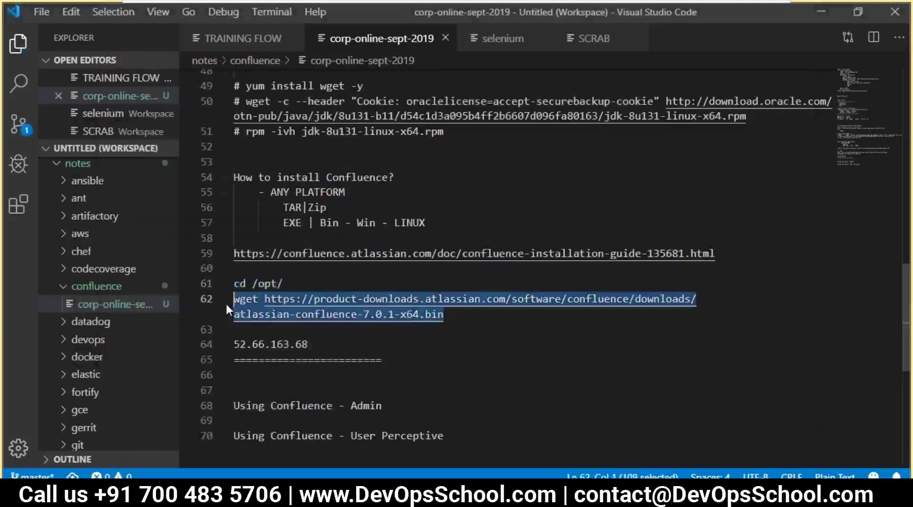
{"action": "key", "text": "ctrl+c"}
{"action": "key", "text": "alt+Tab"}
{"action": "right_click", "coordinate": [428, 277]}
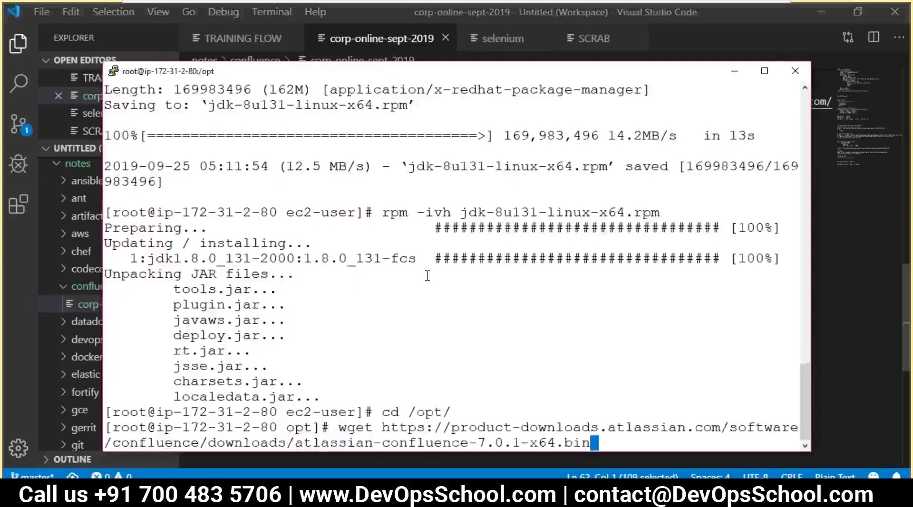
{"action": "key", "text": "Return"}
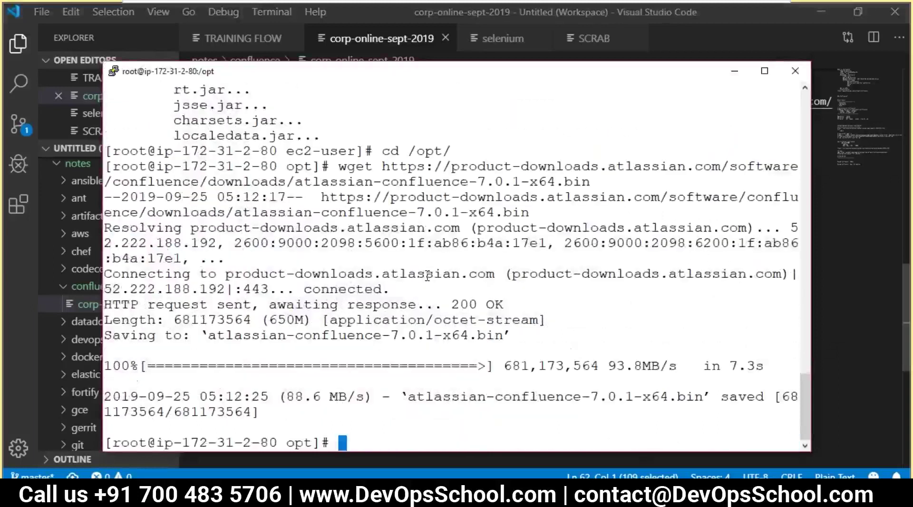
- Make atlassian-confluence-7.0.1-x64.bin executable in /opt with chmod 755
{"action": "type", "text": "ls"}
{"action": "key", "text": "Return"}
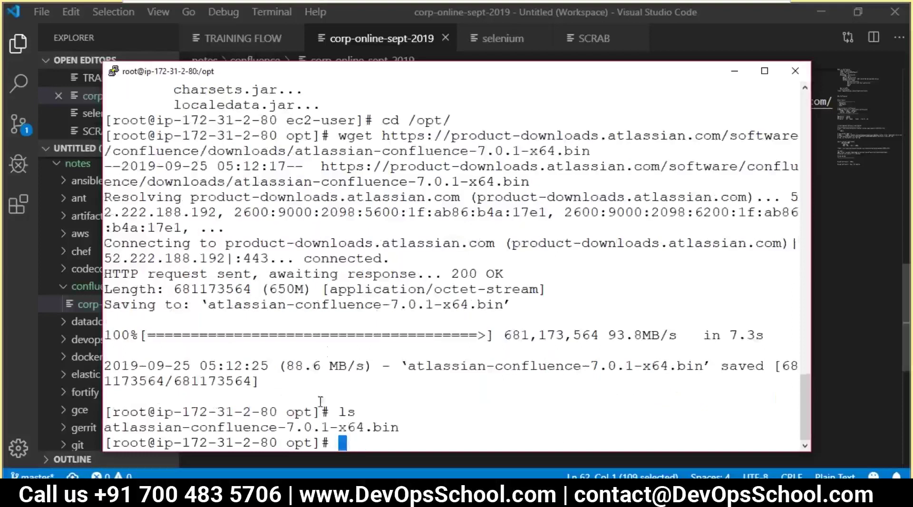
{"action": "double_click", "coordinate": [308, 428]}
{"action": "type", "text": "chmod "}
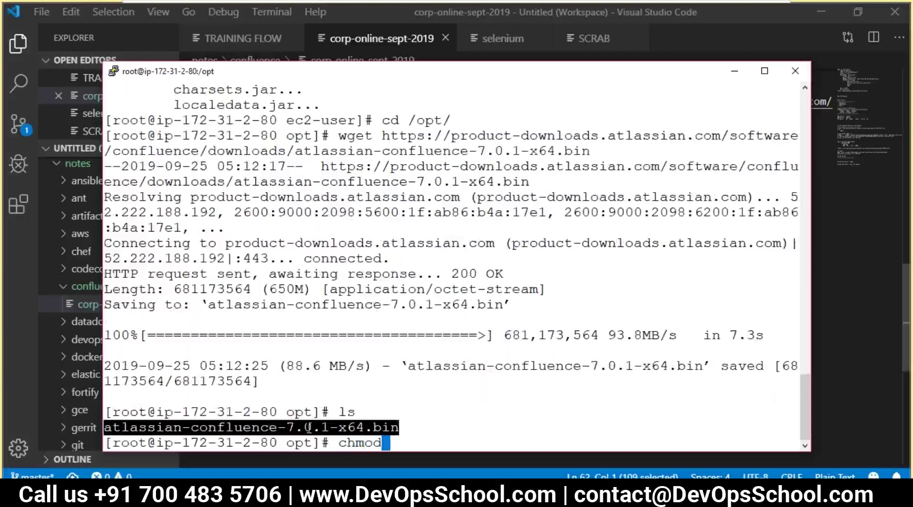
{"action": "type", "text": "6"}
{"action": "key", "text": "BackSpace"}
{"action": "type", "text": "755"}
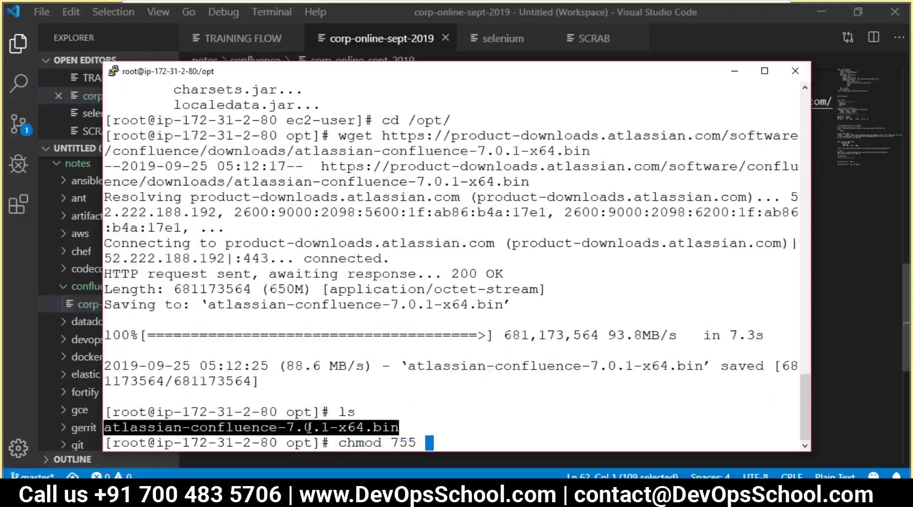
{"action": "right_click", "coordinate": [325, 372]}
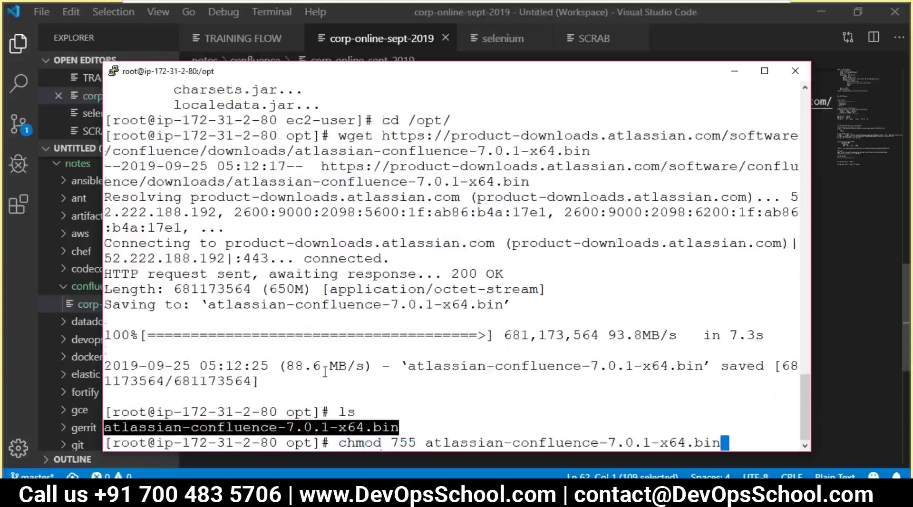
{"action": "key", "text": "Return"}
- Confirm the installer is executable and add the chmod 755 command to the notes below the wget line
{"action": "key", "text": "ctrl+l"}
{"action": "type", "text": "ls"}
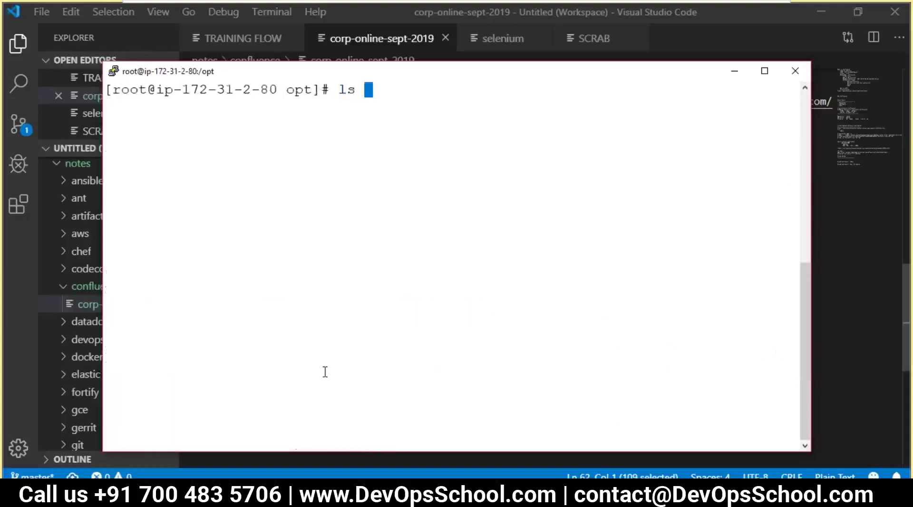
{"action": "key", "text": "Return"}
{"action": "double_click", "coordinate": [271, 105]}
{"action": "key", "text": "Up"}
{"action": "key", "text": "Up"}
{"action": "key", "text": "Up"}
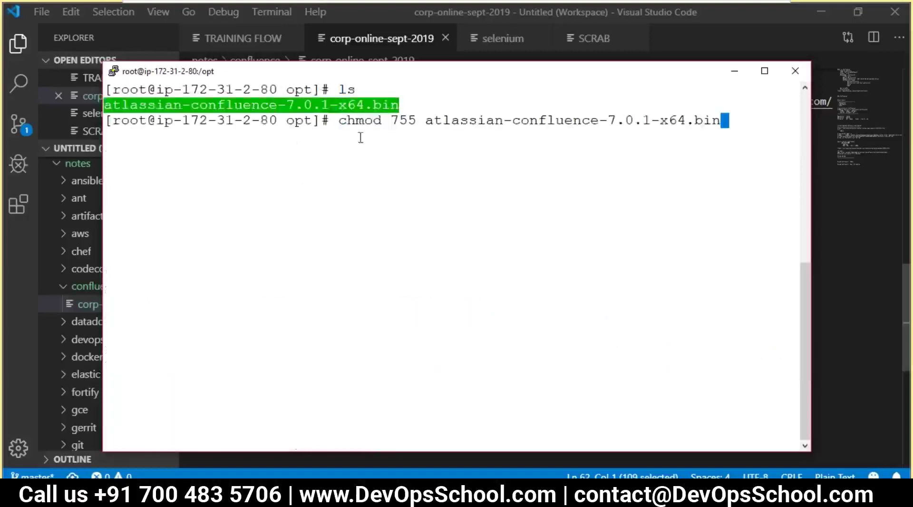
{"action": "left_click_drag", "start_coordinate": [338, 120], "coordinate": [716, 119]}
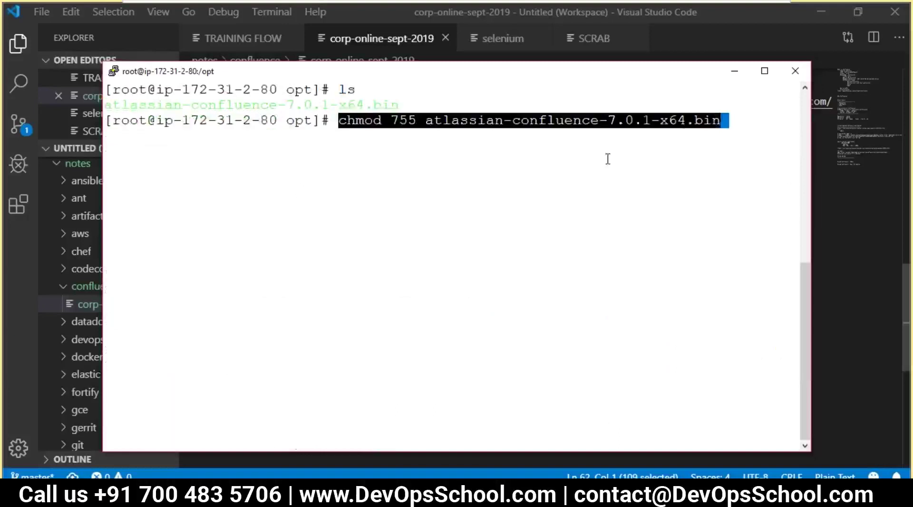
{"action": "key", "text": "alt+Tab"}
{"action": "key", "text": "End"}
{"action": "key", "text": "Return"}
{"action": "key", "text": "ctrl+v"}
{"action": "key", "text": "Return"}
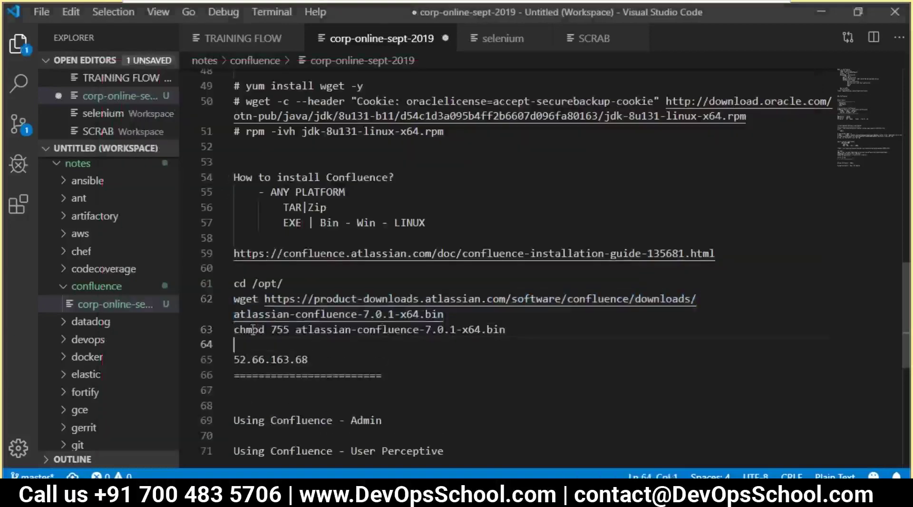
- Launch ./atlassian-confluence-7.0.1-x64.bin and copy its installation confirmation prompt
{"action": "key", "text": "alt+Tab"}
{"action": "left_click", "coordinate": [342, 211]}
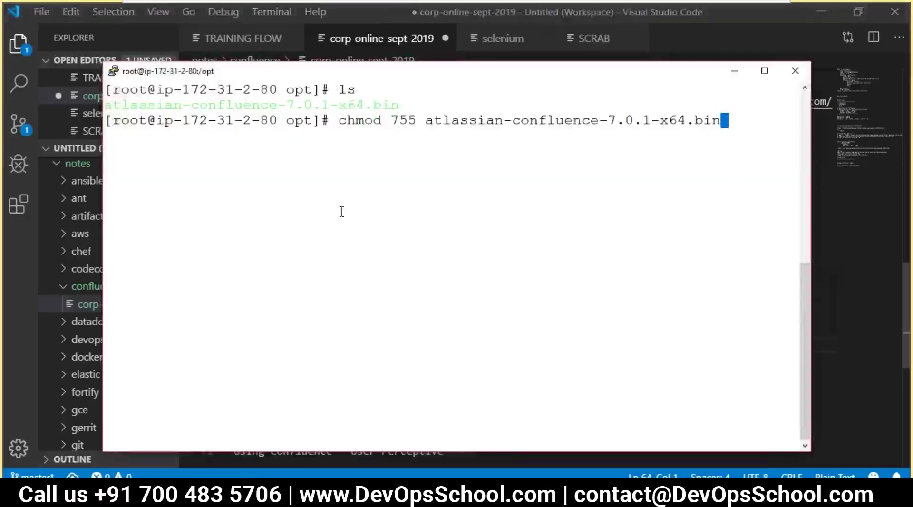
{"action": "double_click", "coordinate": [314, 101]}
{"action": "type", "text": "./"}
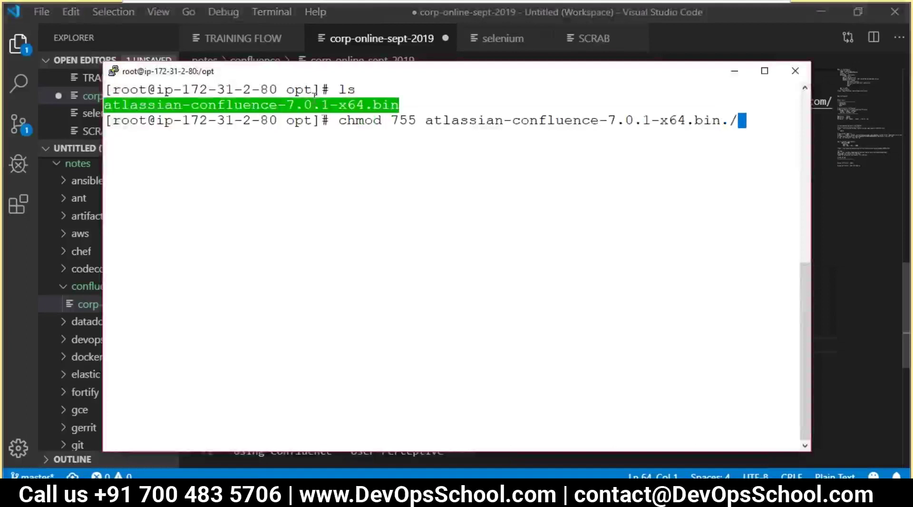
{"action": "key", "text": "ctrl+c"}
{"action": "type", "text": "./"}
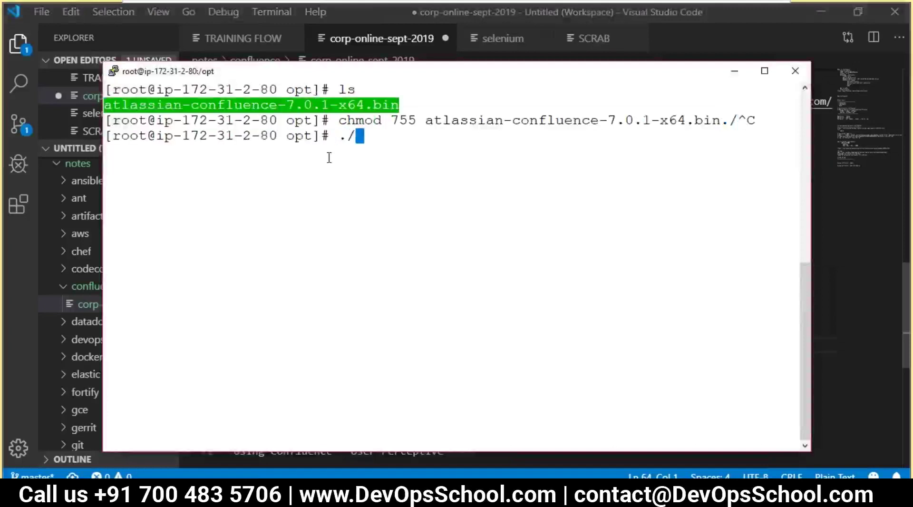
{"action": "right_click", "coordinate": [334, 211]}
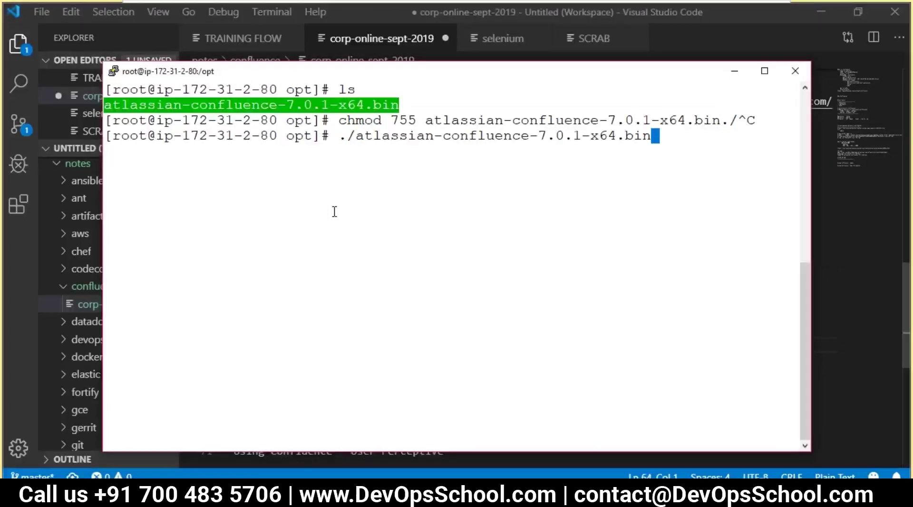
{"action": "key", "text": "Return"}
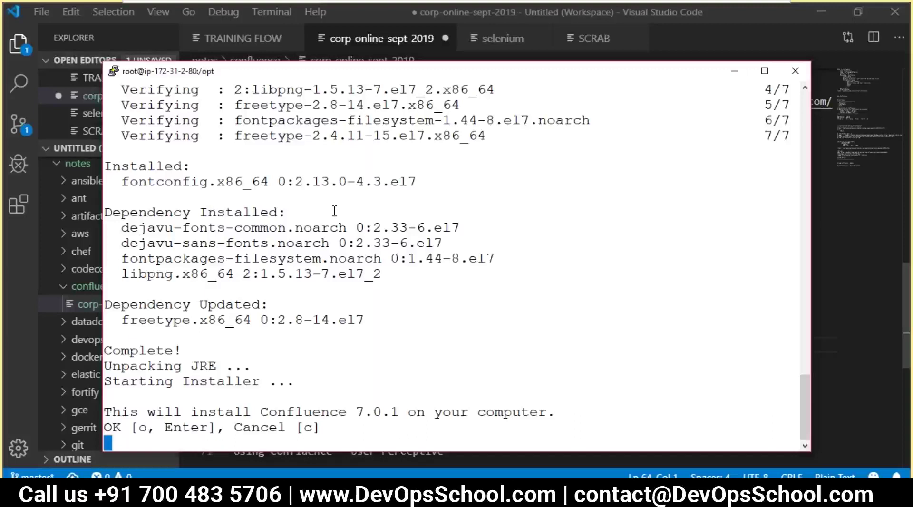
{"action": "left_click_drag", "start_coordinate": [106, 411], "coordinate": [328, 430]}
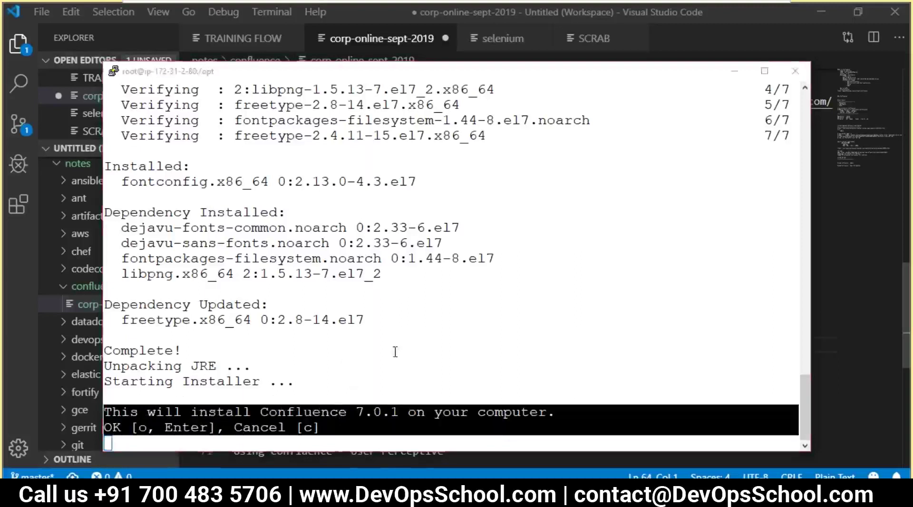
- Paste the installer's confirmation prompt into the notes and save them
{"action": "key", "text": "alt+Tab"}
{"action": "key", "text": "ctrl+v"}
{"action": "key", "text": "Return"}
{"action": "key", "text": "Return"}
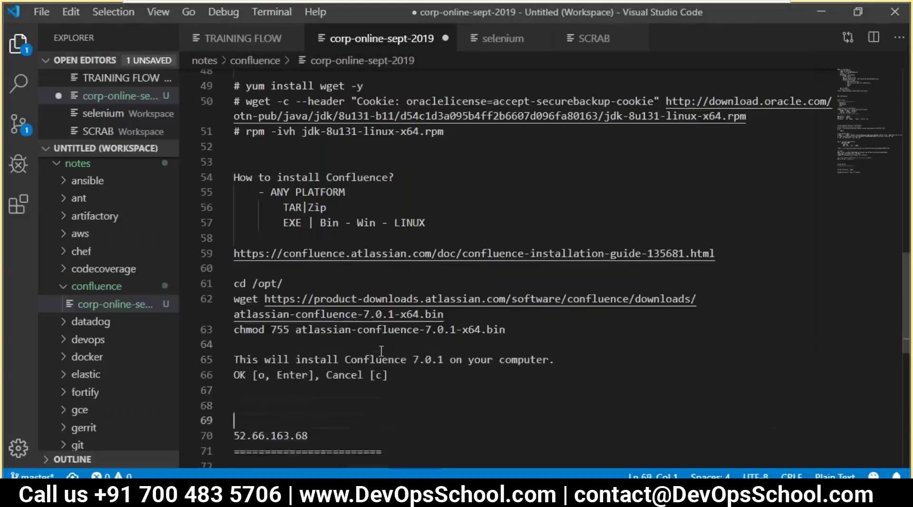
{"action": "left_click_drag", "start_coordinate": [406, 360], "coordinate": [224, 346]}
{"action": "key", "text": "ctrl+s"}
- Confirm installation, choose Custom Install, and accept /opt/atlassian/confluence as the install folder
{"action": "key", "text": "alt+Tab"}
{"action": "key", "text": "Return"}
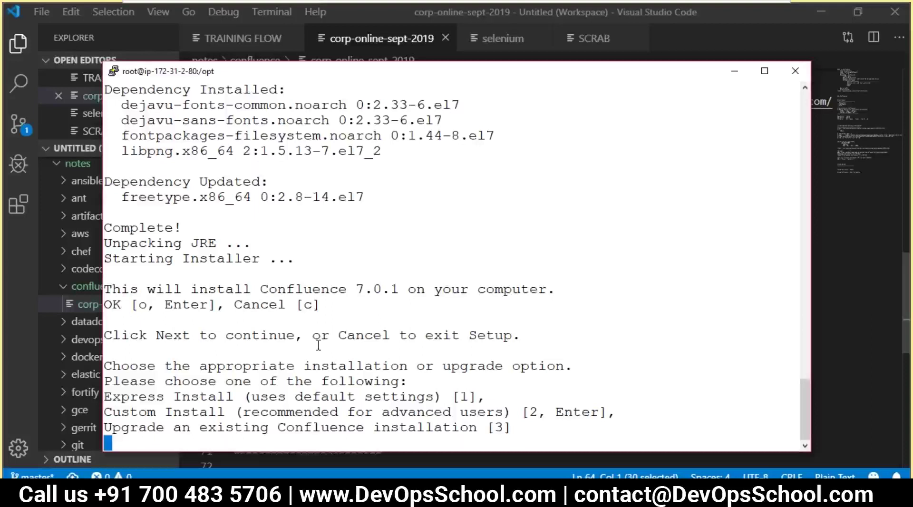
{"action": "key", "text": "Return"}
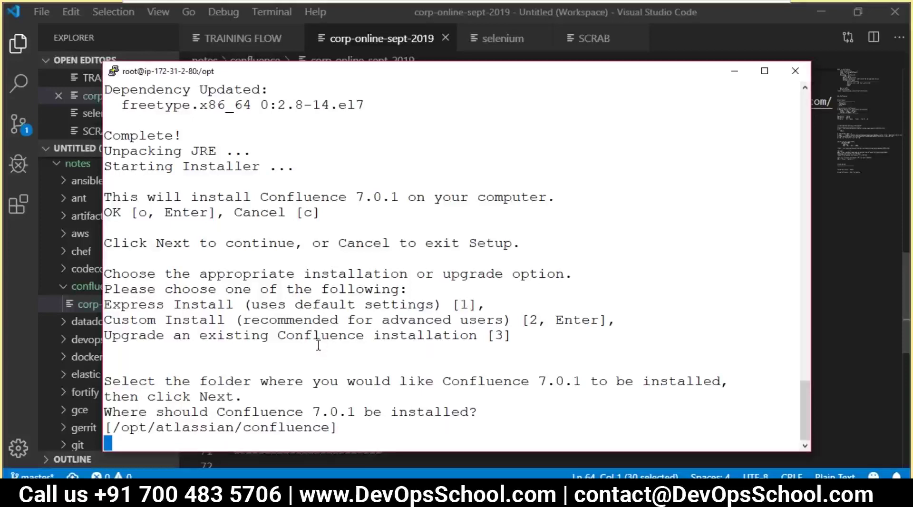
{"action": "key", "text": "Return"}
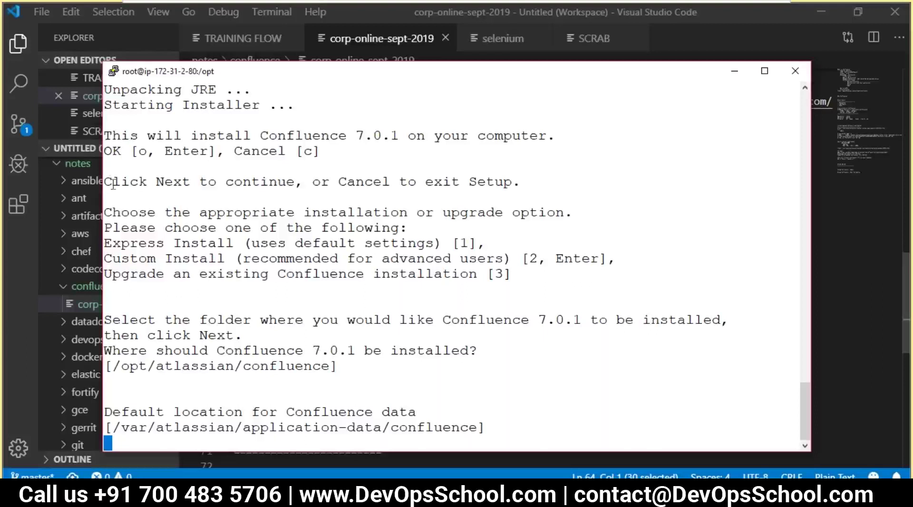
- Replace the old prompt lines in the notes with the installer's data-location prompt, and accept the default data folder
{"action": "left_click_drag", "start_coordinate": [110, 128], "coordinate": [236, 358]}
{"action": "key", "text": "alt+Tab"}
{"action": "left_click_drag", "start_coordinate": [389, 376], "coordinate": [219, 359]}
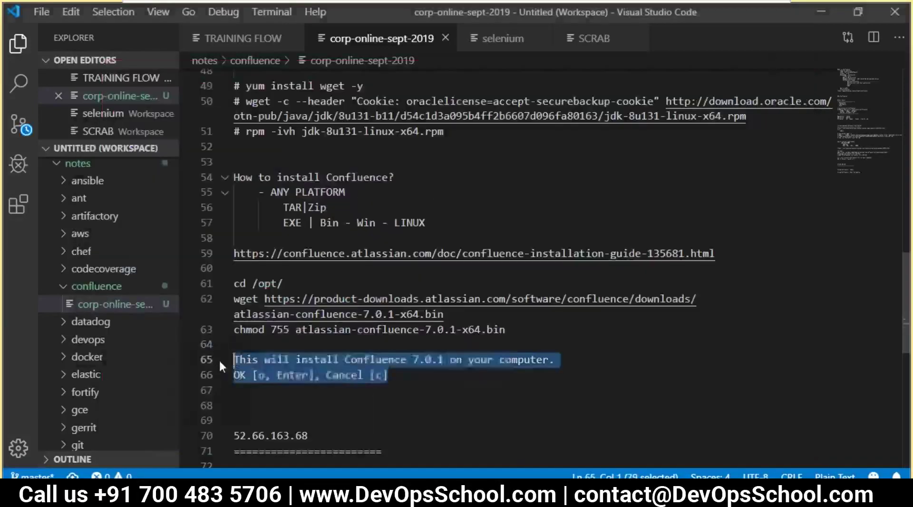
{"action": "type", "text": "This will install Confluence 7.0.1 on your computer. OK [o, Enter], Cancel [c]  Click Next to continue, or Cancel to exit Setup.  Choose the appropriate installation or upgrade option. Please choose one of the following: Express Install (uses default settings) [1], Custom Install (recommended for advanced users) [2, Enter], Upgrade an existing Confluence installation [3]   Select the folder where you would like Confluence 7.0.1 to be installed, then click Next. Where should Confluence 7.0.1 be installed? [/opt/atlassian/confluence]   Default location for Confluence data [/var/atlassian/application-data/confluence]"}
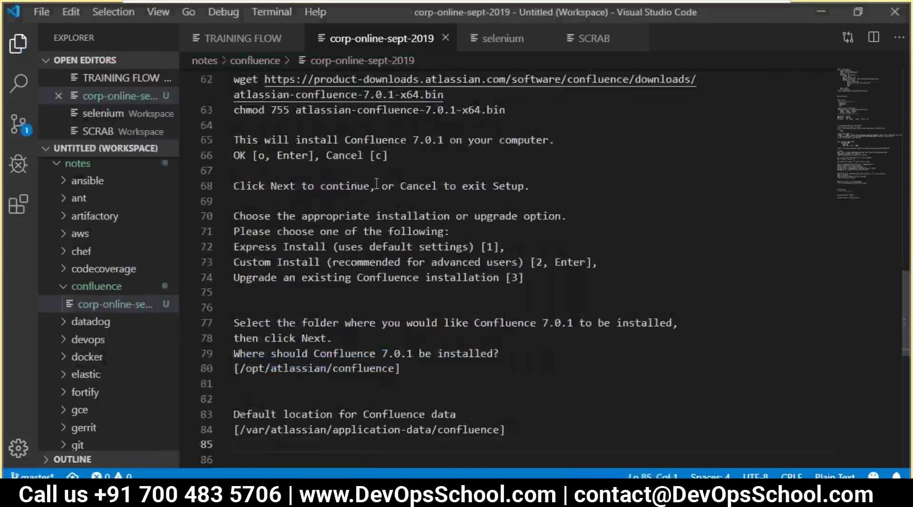
{"action": "key", "text": "alt+Tab"}
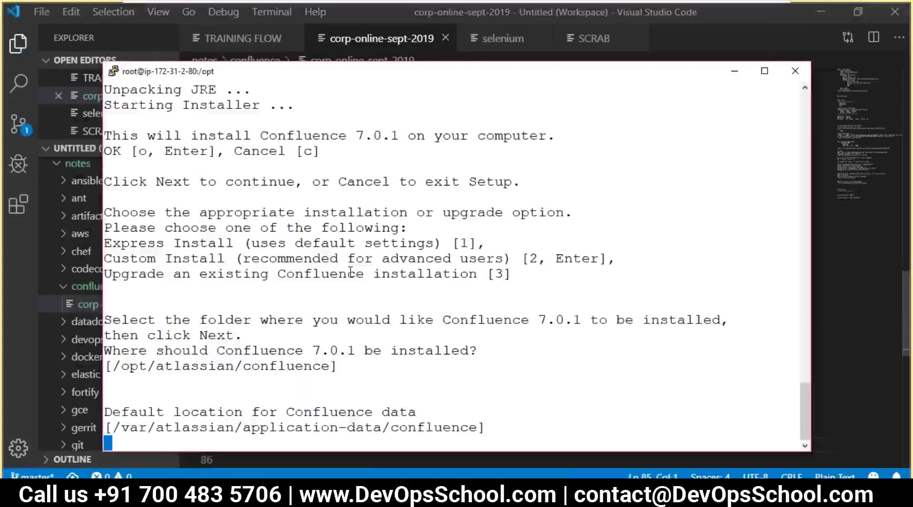
{"action": "key", "text": "Return"}
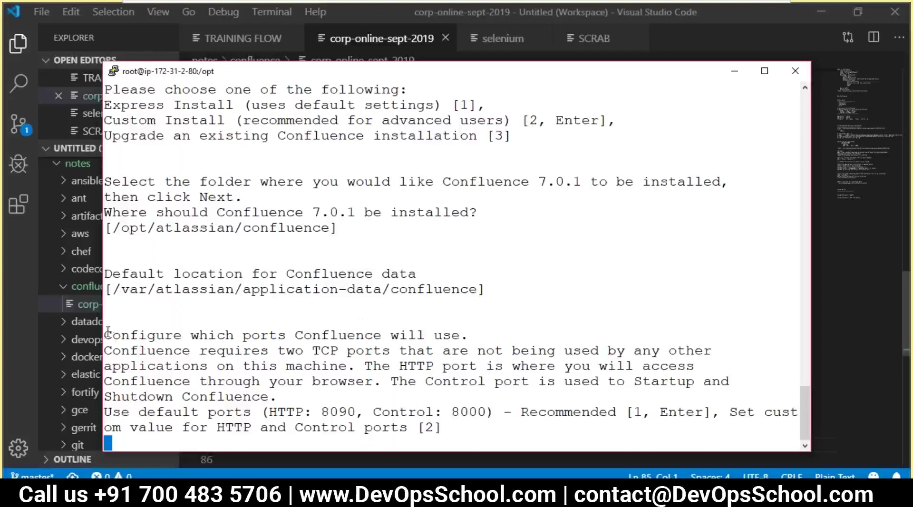
- Add the ports prompt to the notes and accept the default ports, HTTP 8090 and Control 8000
{"action": "left_click_drag", "start_coordinate": [104, 332], "coordinate": [440, 428]}
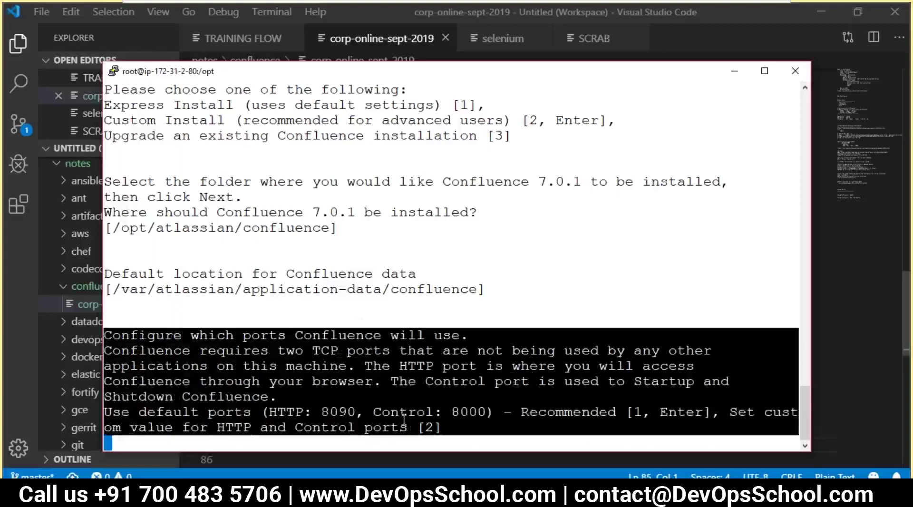
{"action": "key", "text": "alt+Tab"}
{"action": "scroll", "coordinate": [362, 388], "scroll_direction": "down", "scroll_amount": 2}
{"action": "key", "text": "Return"}
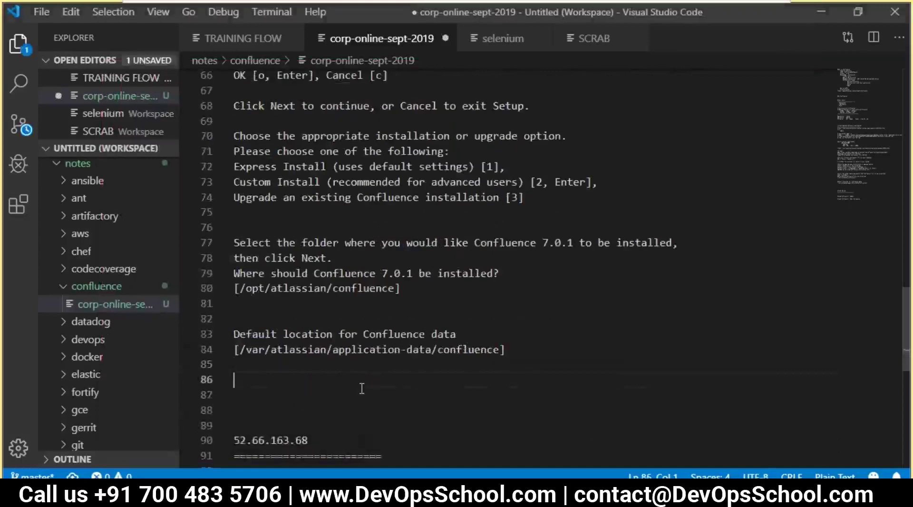
{"action": "type", "text": "Configure which ports Confluence will use. Confluence requires two TCP ports that are not being used by any other applications on this machine. The HTTP port is where you will access Confluence through your browser. The Control port is used to Startup and Shutdown Confluence. Use default ports (HTTP: 8090, Control: 8000) - Recommended [1, Enter], Set custom value for HTTP and Control ports [2]"}
{"action": "key", "text": "alt+Tab"}
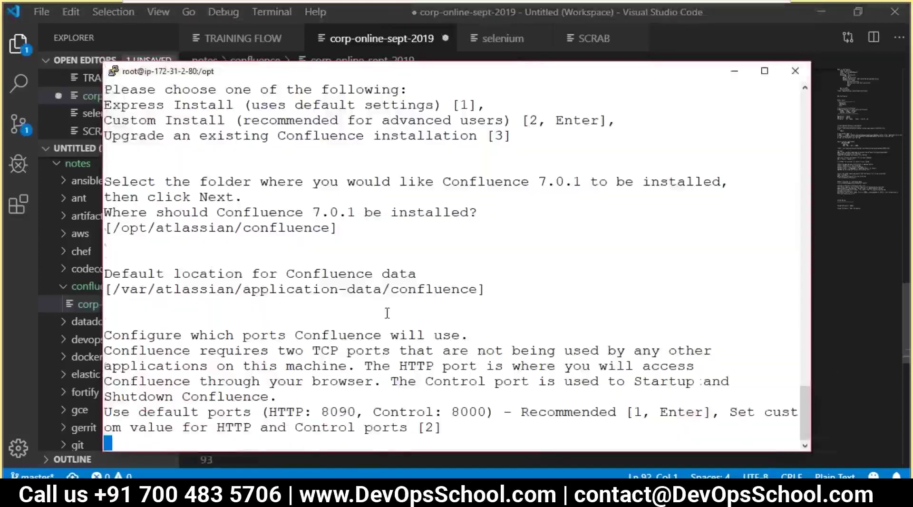
{"action": "key", "text": "Return"}
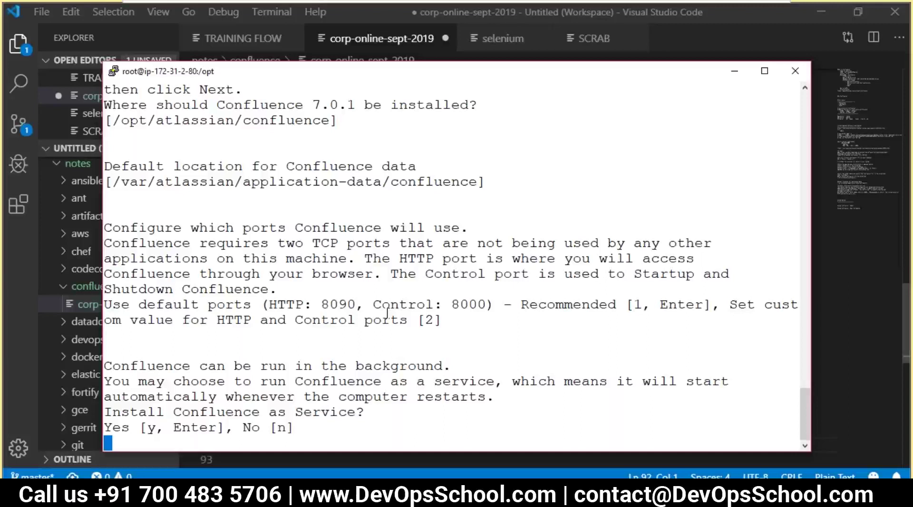
- Accept installing Confluence as a service, then paste that prompt into the notes and save them
{"action": "key", "text": "Return"}
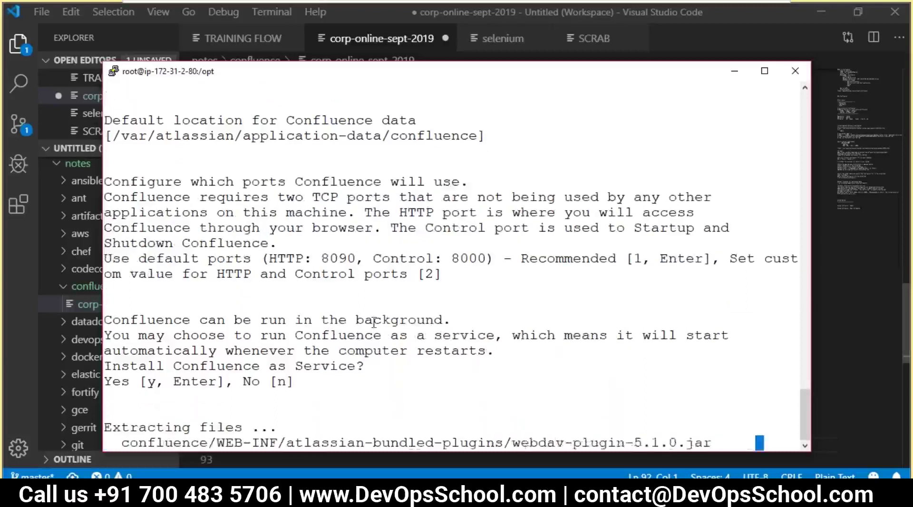
{"action": "left_click_drag", "start_coordinate": [105, 315], "coordinate": [300, 380]}
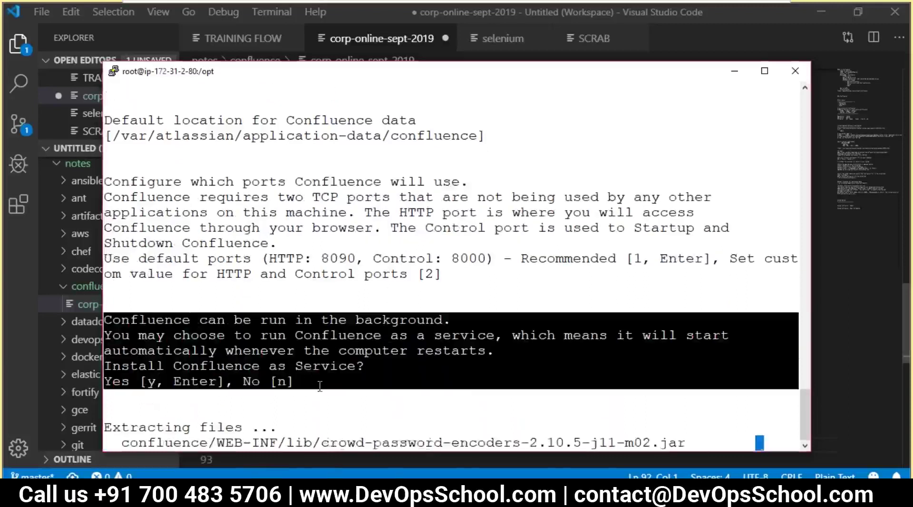
{"action": "key", "text": "alt+Tab"}
{"action": "key", "text": "Return"}
{"action": "type", "text": "Confluence can be run in the background. You may choose to run Confluence as a service, which means it will start automatically whenever the computer restarts. Install Confluence as Service? Yes [y, Enter], No [n]"}
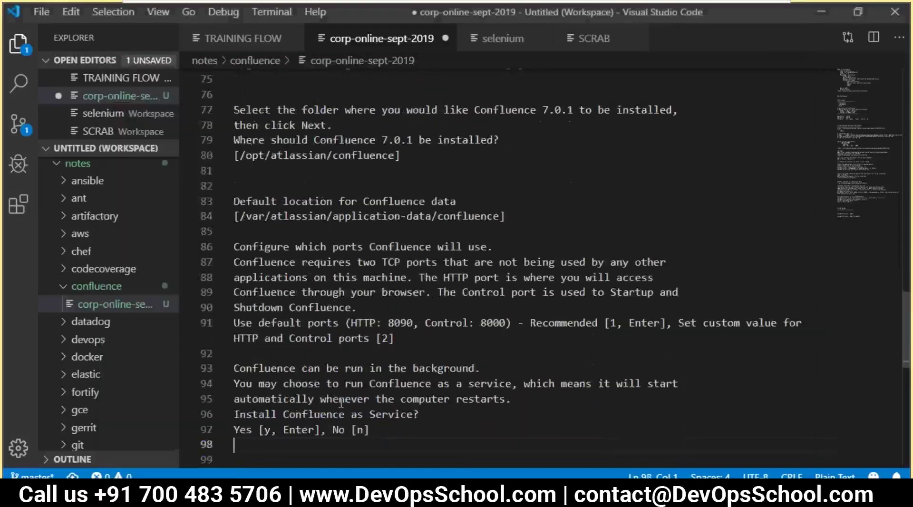
{"action": "key", "text": "ctrl+s"}
{"action": "left_click_drag", "start_coordinate": [412, 433], "coordinate": [246, 356]}
{"action": "key", "text": "alt+Tab"}
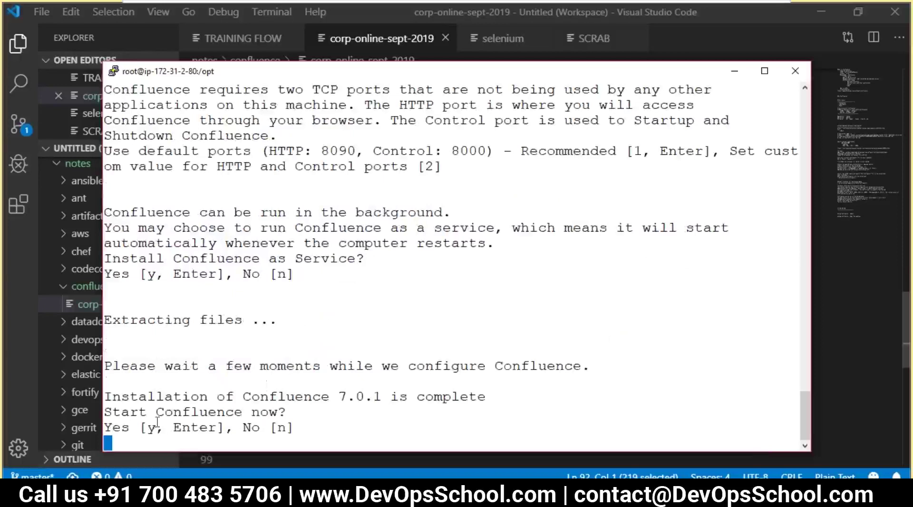
- Paste the installation-complete prompt into the notes at line 100 and start Confluence now
{"action": "left_click_drag", "start_coordinate": [105, 397], "coordinate": [300, 428]}
{"action": "key", "text": "alt+Tab"}
{"action": "scroll", "coordinate": [366, 439], "scroll_direction": "down", "scroll_amount": 3}
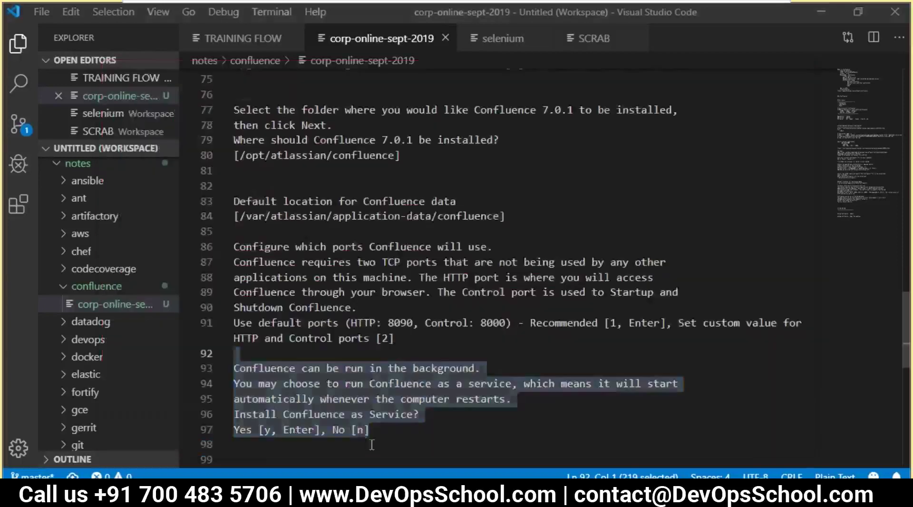
{"action": "left_click", "coordinate": [365, 357]}
{"action": "type", "text": "Installation of Confluence 7.0.1 is complete Start Confluence now? Yes [y, Enter], No [n]"}
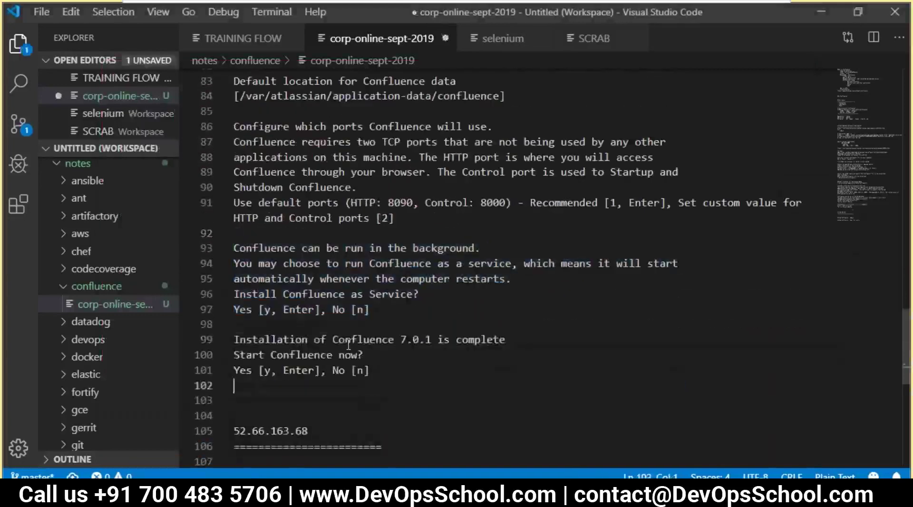
{"action": "key", "text": "alt+Tab"}
{"action": "left_click", "coordinate": [415, 341]}
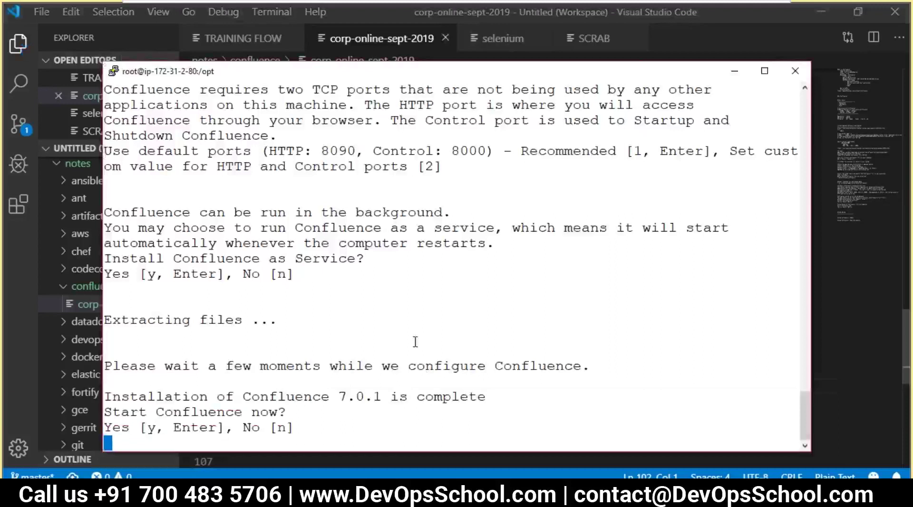
{"action": "key", "text": "Return"}
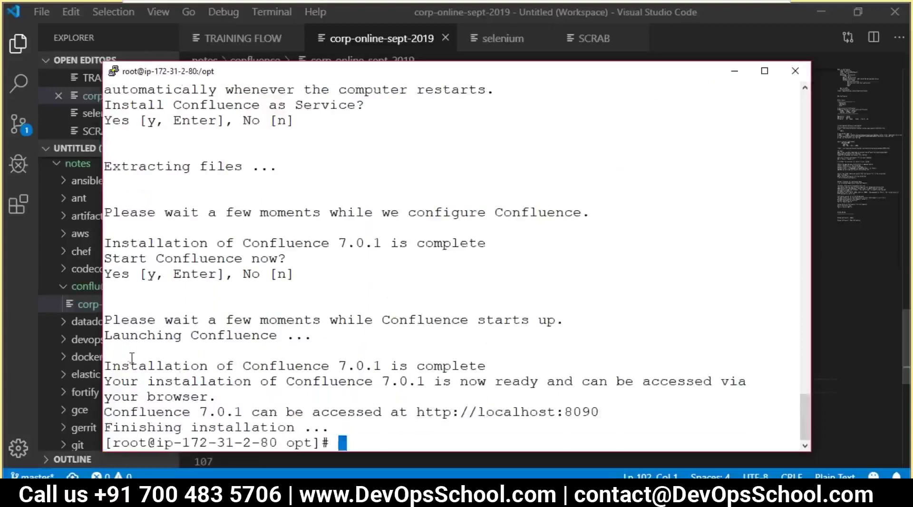
- Paste the installer's completion output into the notes at line 103 and select the localhost:8090 URL
{"action": "left_click_drag", "start_coordinate": [114, 363], "coordinate": [353, 425]}
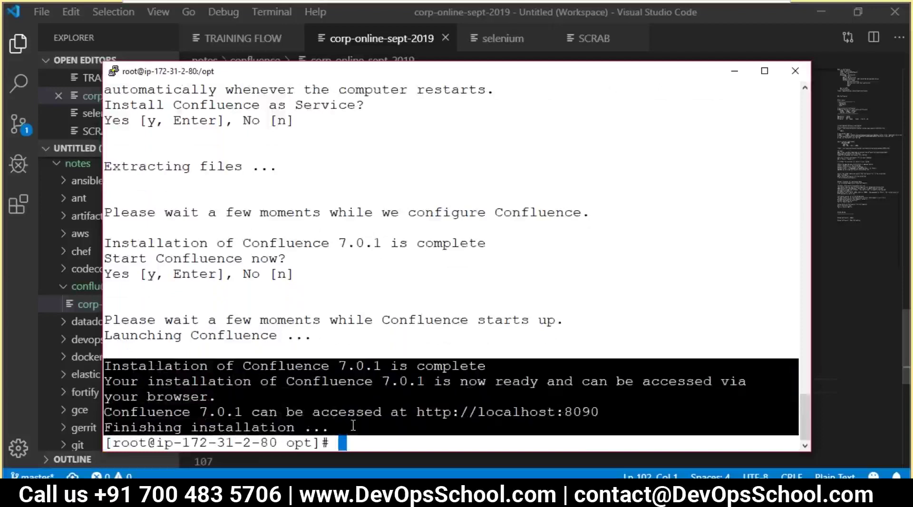
{"action": "key", "text": "alt+Tab"}
{"action": "scroll", "coordinate": [278, 359], "scroll_direction": "down", "scroll_amount": 1}
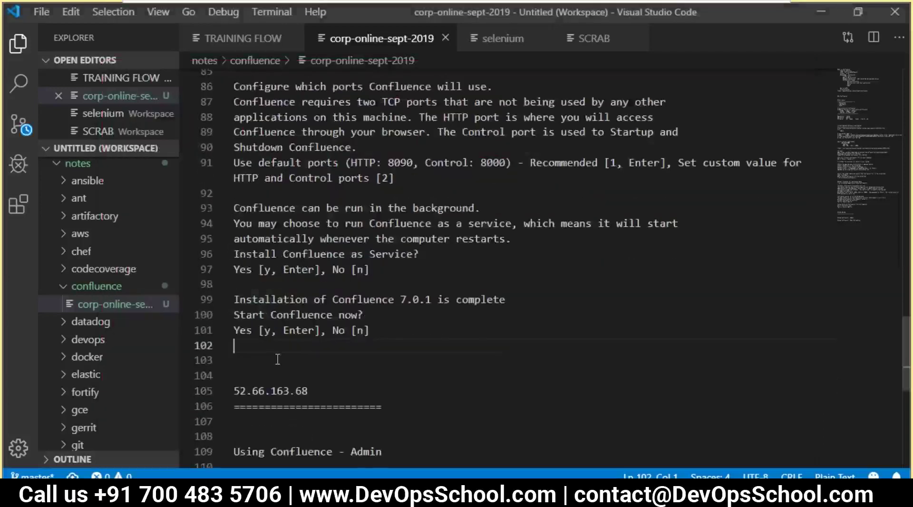
{"action": "type", "text": "Installation of Confluence 7.0.1 is complete Your installation of Confluence 7.0.1 is now ready and can be accessed via your browser. Confluence 7.0.1 can be accessed at http://localhost:8090 Finishing installation ..."}
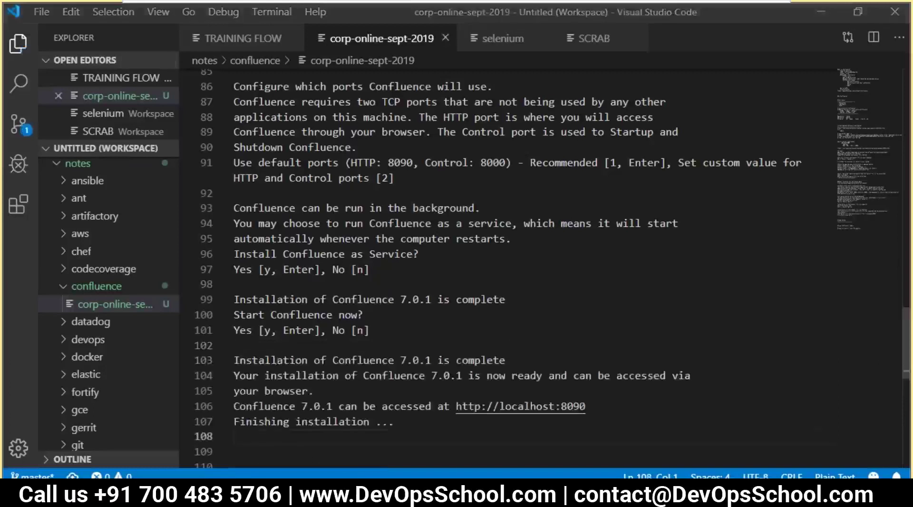
{"action": "key", "text": "alt+Tab"}
{"action": "left_click", "coordinate": [417, 397]}
{"action": "double_click", "coordinate": [513, 412]}
{"action": "left_click_drag", "start_coordinate": [564, 412], "coordinate": [542, 412]}
- Review the notes and copy the server address 52.66.163.68 from line 111
{"action": "key", "text": "alt+Tab"}
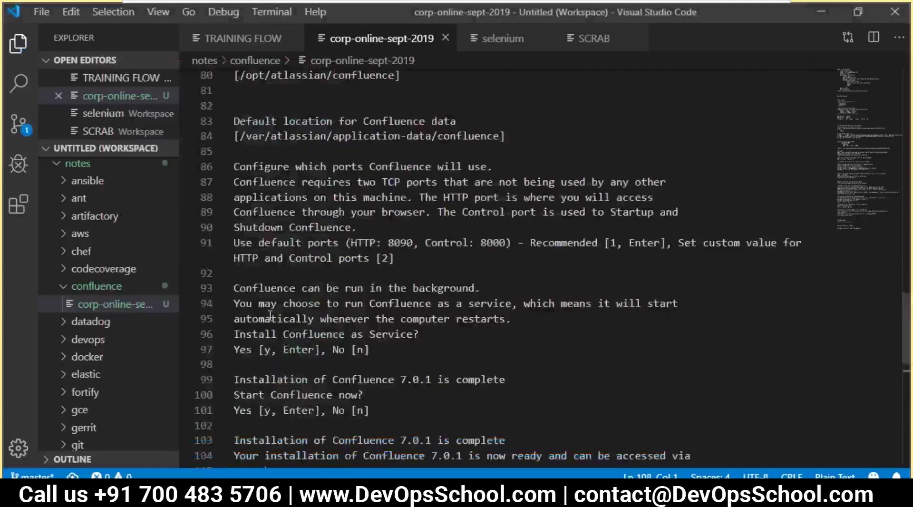
{"action": "scroll", "coordinate": [270, 315], "scroll_direction": "up", "scroll_amount": 9}
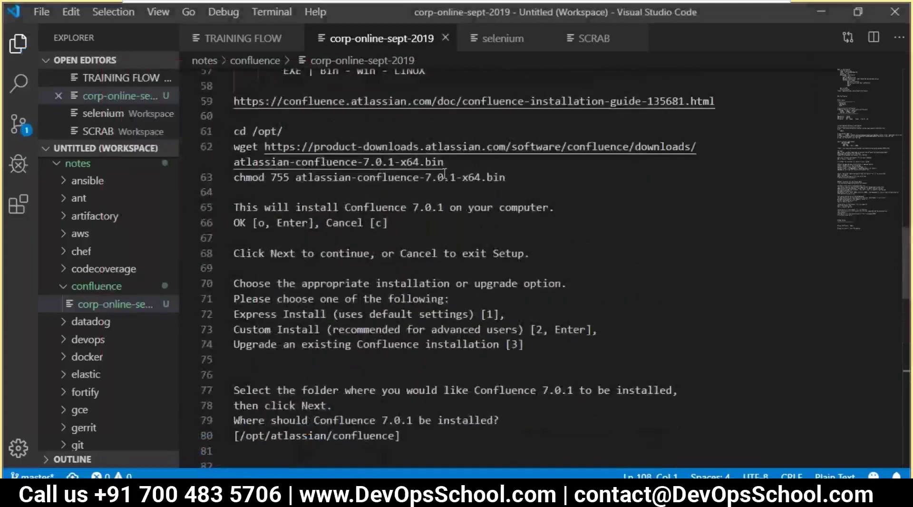
{"action": "scroll", "coordinate": [445, 174], "scroll_direction": "up", "scroll_amount": 7}
{"action": "scroll", "coordinate": [323, 223], "scroll_direction": "up", "scroll_amount": 8}
{"action": "scroll", "coordinate": [328, 254], "scroll_direction": "down", "scroll_amount": 6}
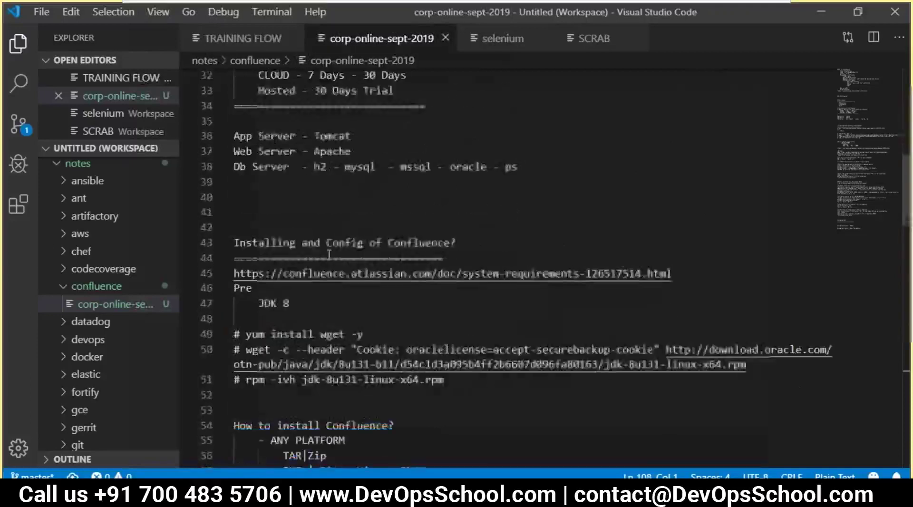
{"action": "scroll", "coordinate": [329, 254], "scroll_direction": "down", "scroll_amount": 6}
{"action": "scroll", "coordinate": [355, 339], "scroll_direction": "up", "scroll_amount": 14}
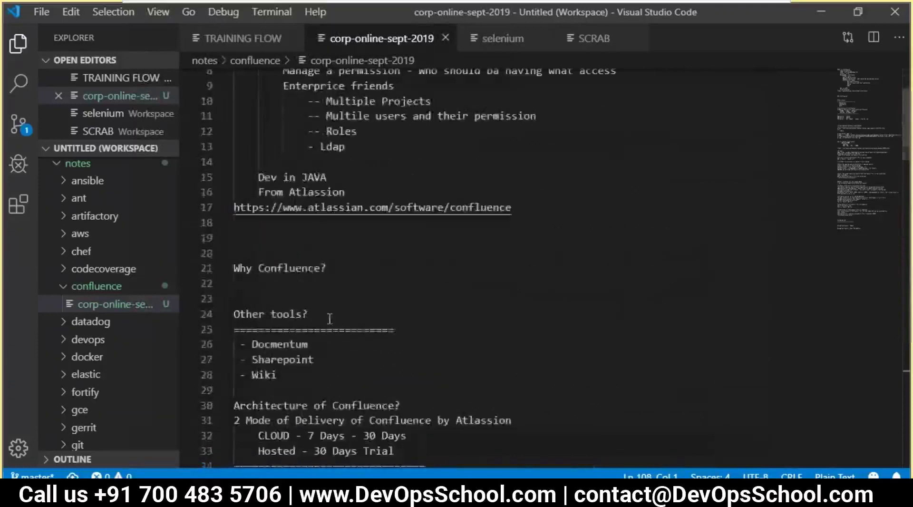
{"action": "scroll", "coordinate": [329, 318], "scroll_direction": "up", "scroll_amount": 3}
{"action": "scroll", "coordinate": [329, 319], "scroll_direction": "down", "scroll_amount": 10}
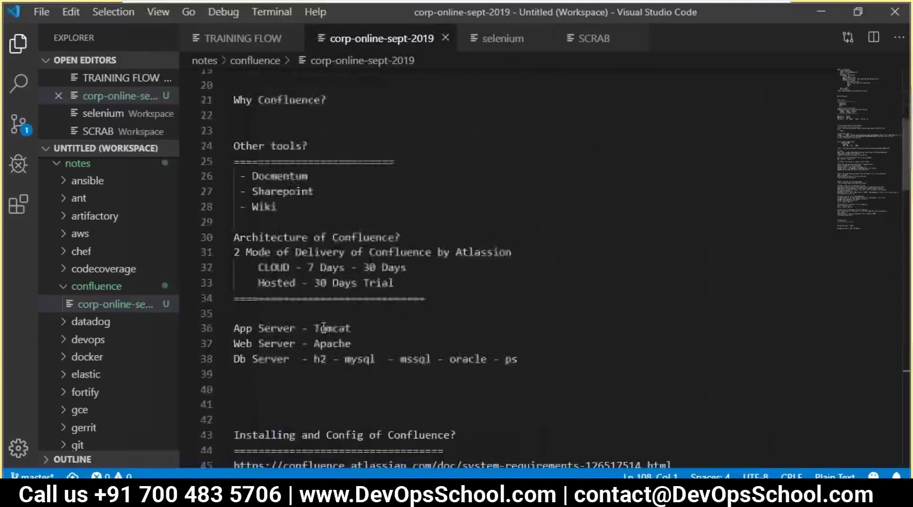
{"action": "scroll", "coordinate": [320, 325], "scroll_direction": "down", "scroll_amount": 8}
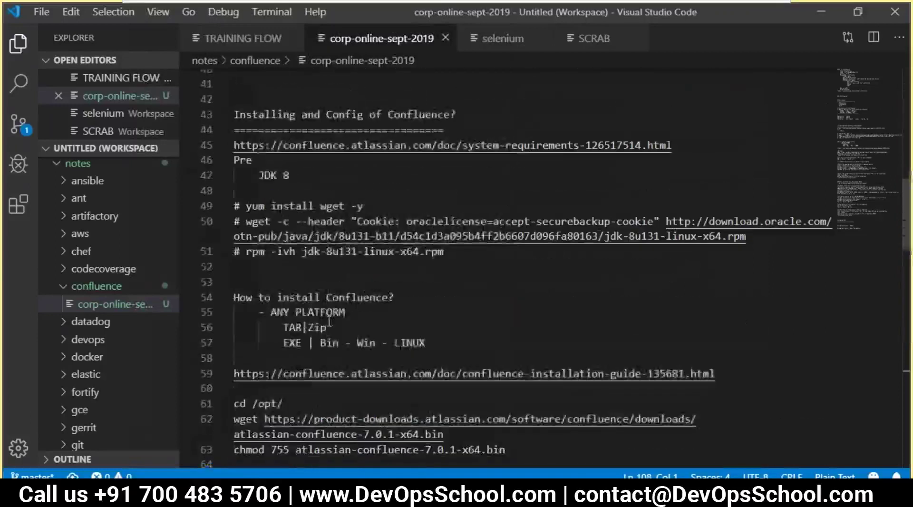
{"action": "scroll", "coordinate": [336, 333], "scroll_direction": "down", "scroll_amount": 10}
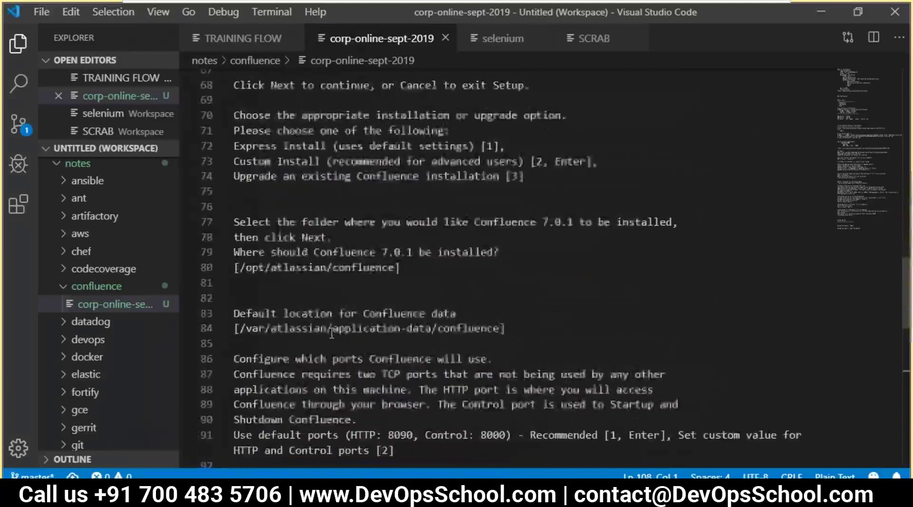
{"action": "scroll", "coordinate": [331, 335], "scroll_direction": "down", "scroll_amount": 3}
{"action": "left_click_drag", "start_coordinate": [308, 354], "coordinate": [233, 354]}
{"action": "key", "text": "ctrl+c"}
{"action": "key", "text": "alt+Tab"}
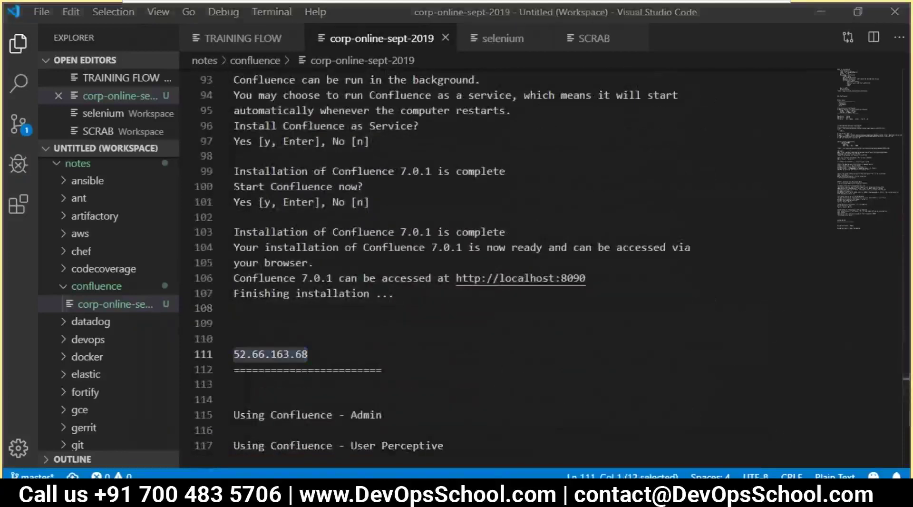
- Load 52.66.163.68:8090 in a new Chrome tab to reach the 'Set up Confluence' wizard
{"action": "left_click", "coordinate": [778, 11]}
{"action": "key", "text": "ctrl+v"}
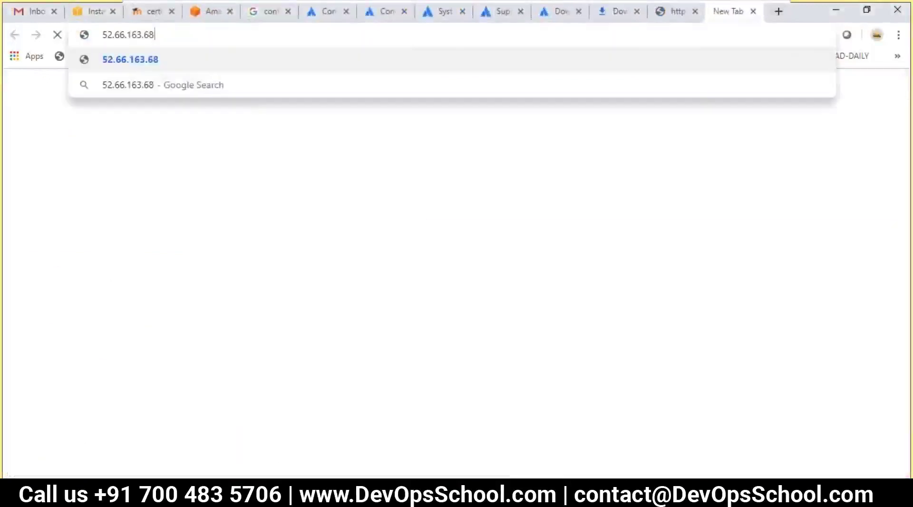
{"action": "type", "text": ":808"}
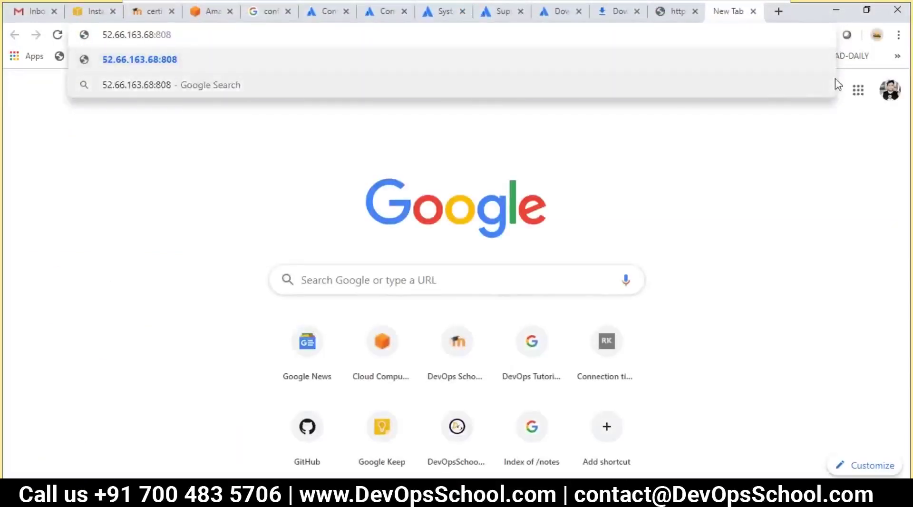
{"action": "type", "text": "44ji"}
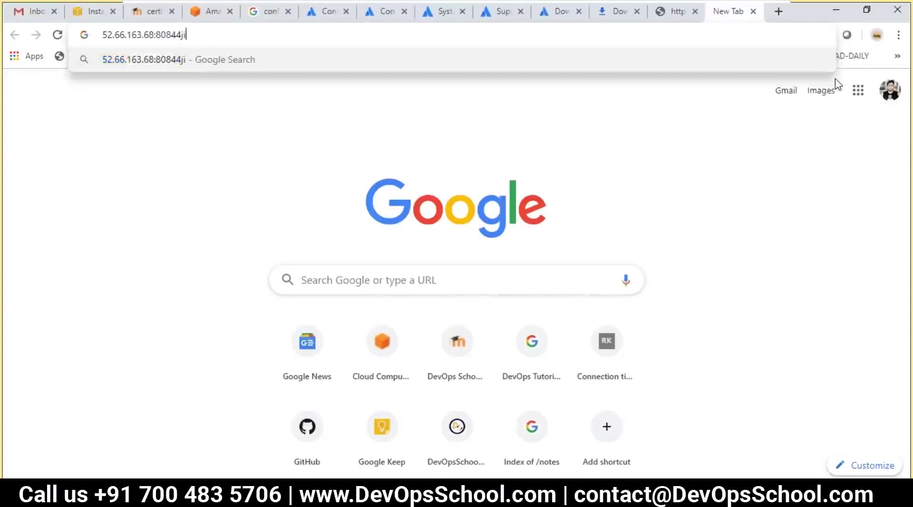
{"action": "key", "text": "BackSpace"}
{"action": "key", "text": "BackSpace"}
{"action": "key", "text": "BackSpace"}
{"action": "key", "text": "BackSpace"}
{"action": "key", "text": "BackSpace"}
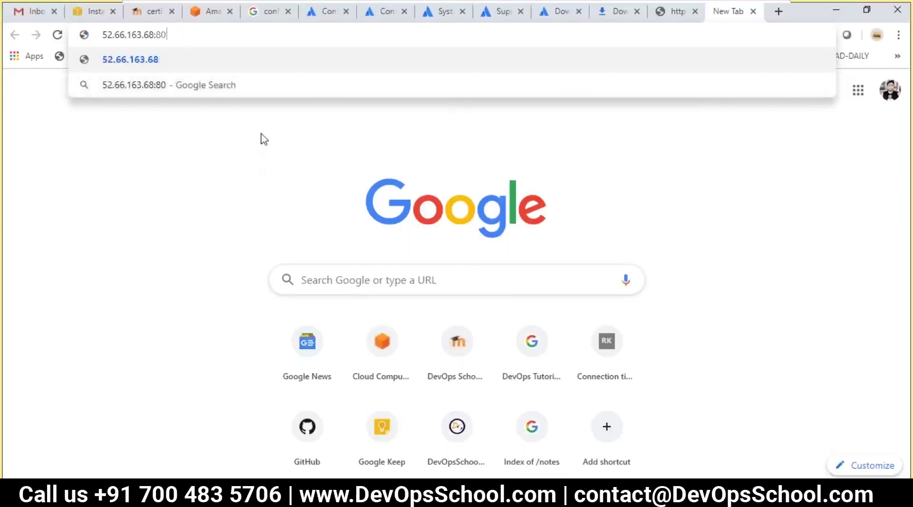
{"action": "left_click", "coordinate": [282, 103]}
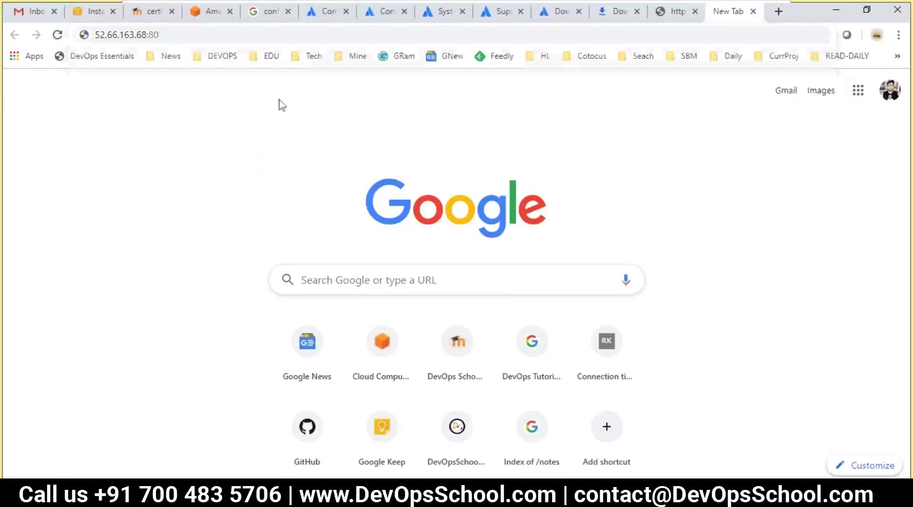
{"action": "left_click", "coordinate": [224, 34]}
{"action": "left_click", "coordinate": [230, 37]}
{"action": "type", "text": "90"}
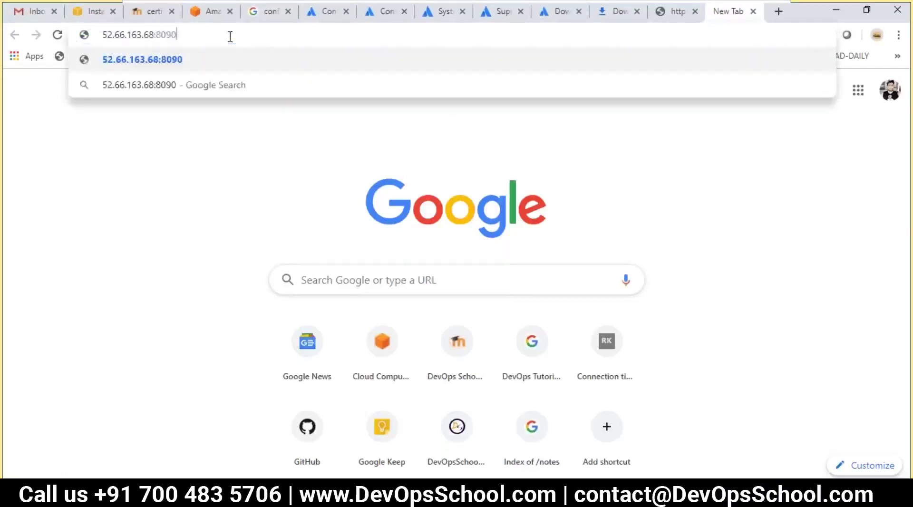
{"action": "key", "text": "ctrl+a"}
{"action": "key", "text": "ctrl+c"}
{"action": "key", "text": "Return"}
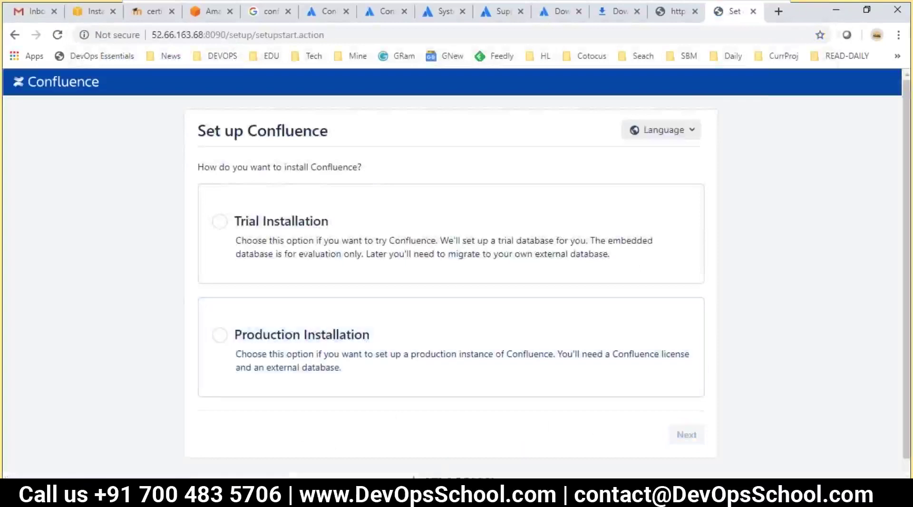
{"action": "left_click", "coordinate": [377, 498]}
{"action": "left_click", "coordinate": [348, 336]}
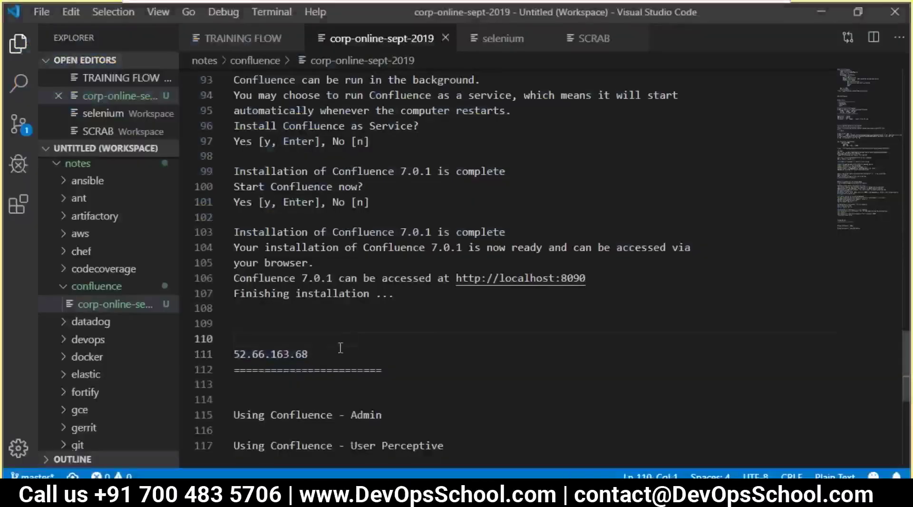
{"action": "key", "text": "ctrl+v"}
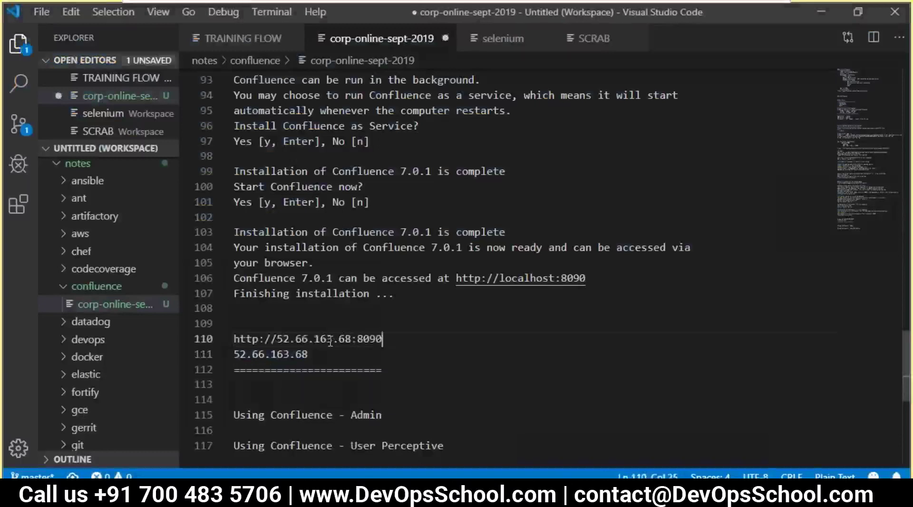
{"action": "key", "text": "Return"}
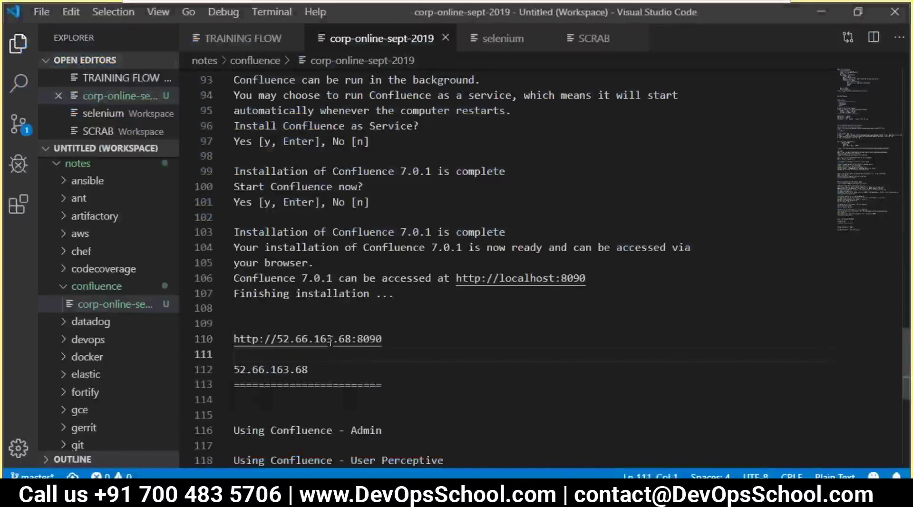
{"action": "left_click_drag", "start_coordinate": [381, 339], "coordinate": [236, 333]}
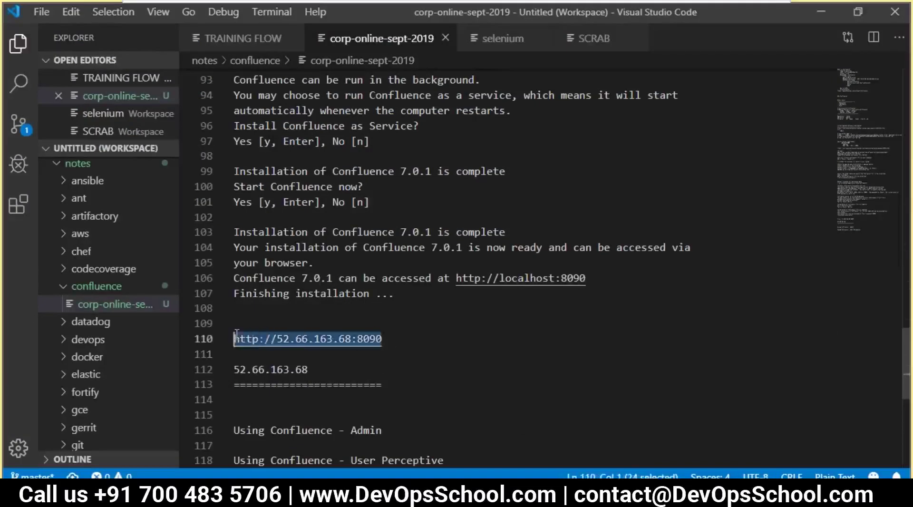
{"action": "left_click", "coordinate": [369, 352]}
{"action": "left_click_drag", "start_coordinate": [386, 337], "coordinate": [219, 341]}
- Add the command '# systemctl stop firewalld' on line 52 of the notes
{"action": "scroll", "coordinate": [362, 377], "scroll_direction": "up", "scroll_amount": 15}
{"action": "scroll", "coordinate": [346, 369], "scroll_direction": "down", "scroll_amount": 3}
{"action": "scroll", "coordinate": [303, 232], "scroll_direction": "up", "scroll_amount": 2}
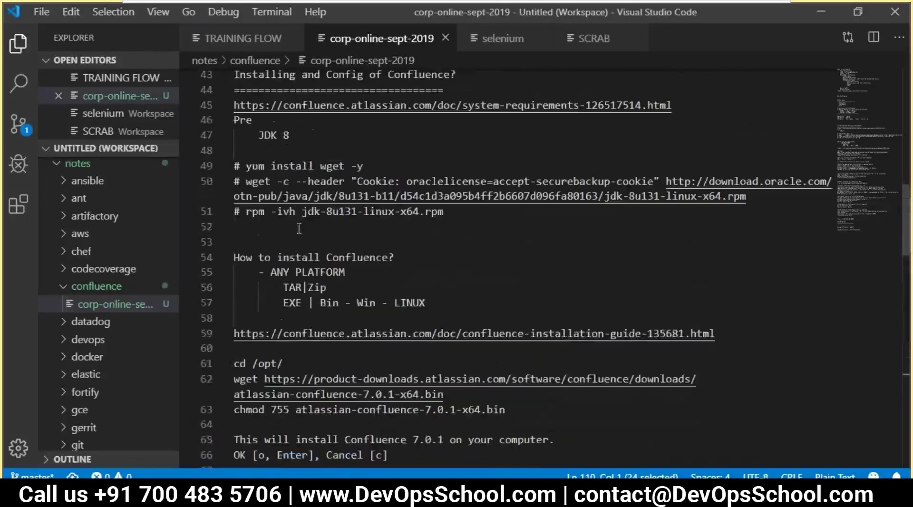
{"action": "left_click", "coordinate": [297, 227]}
{"action": "type", "text": "# systemc"}
{"action": "key", "text": "BackSpace"}
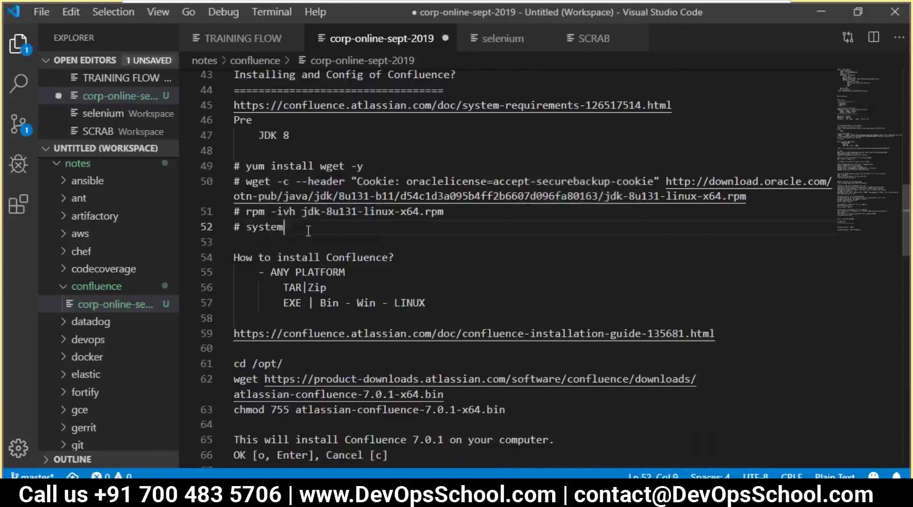
{"action": "type", "text": "ct"}
{"action": "key", "text": "BackSpace"}
{"action": "type", "text": "l stop firewalld"}
{"action": "key", "text": "Return"}
{"action": "key", "text": "Left"}
- Duplicate the stop command as '# systemctl disable firewalld' on line 53 and save the notes
{"action": "left_click_drag", "start_coordinate": [395, 227], "coordinate": [204, 234]}
{"action": "key", "text": "ctrl+c"}
{"action": "key", "text": "Down"}
{"action": "key", "text": "ctrl+v"}
{"action": "double_click", "coordinate": [319, 242]}
{"action": "type", "text": "dui"}
{"action": "key", "text": "BackSpace"}
{"action": "key", "text": "BackSpace"}
{"action": "type", "text": "siab"}
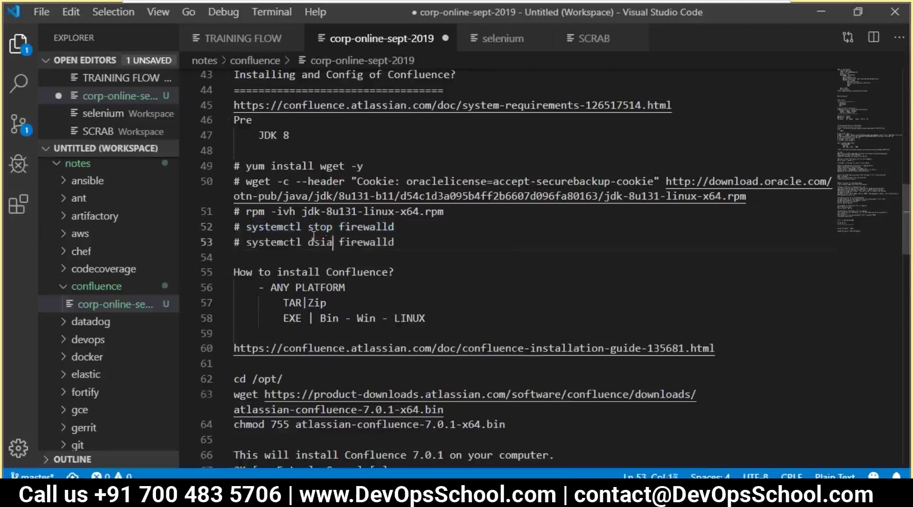
{"action": "key", "text": "BackSpace"}
{"action": "key", "text": "BackSpace"}
{"action": "key", "text": "BackSpace"}
{"action": "key", "text": "BackSpace"}
{"action": "type", "text": "isabe"}
{"action": "key", "text": "BackSpace"}
{"action": "key", "text": "BackSpace"}
{"action": "type", "text": "ble"}
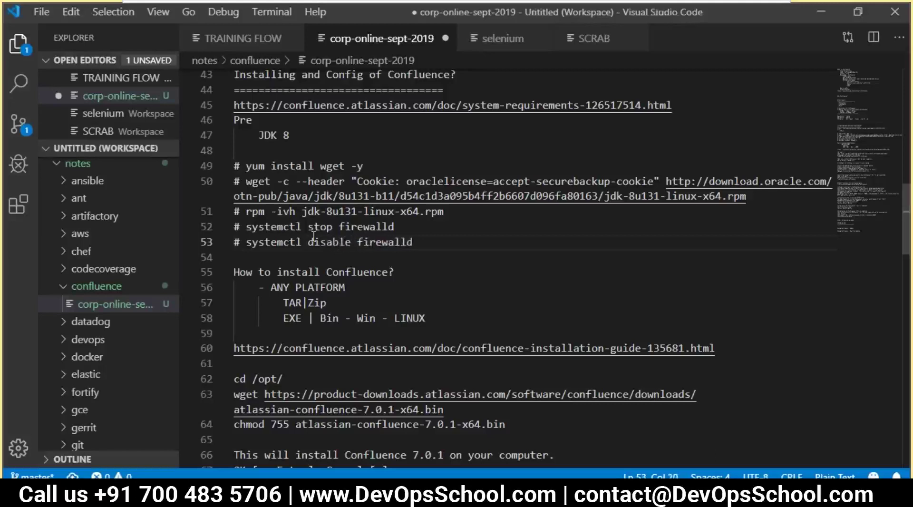
{"action": "key", "text": "ctrl+s"}
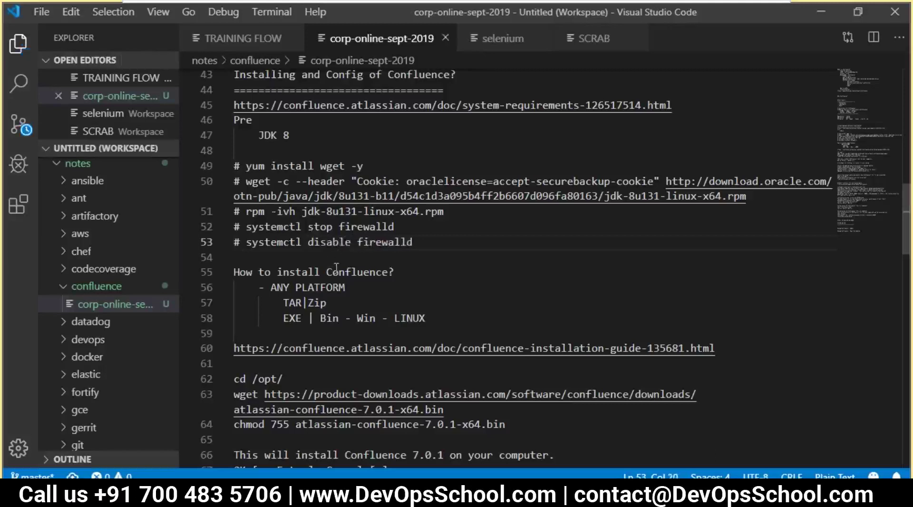
{"action": "left_click_drag", "start_coordinate": [487, 249], "coordinate": [230, 227]}
{"action": "scroll", "coordinate": [395, 290], "scroll_direction": "down", "scroll_amount": 20}
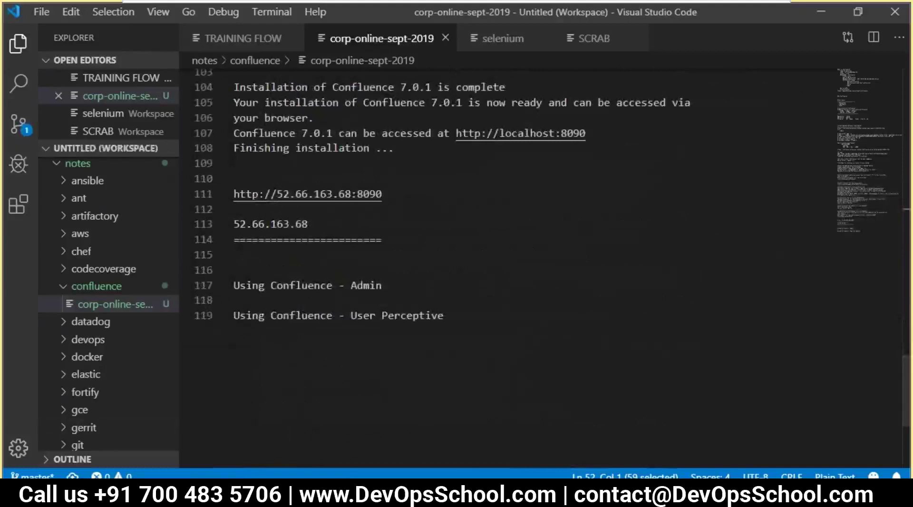
{"action": "key", "text": "alt+Tab"}
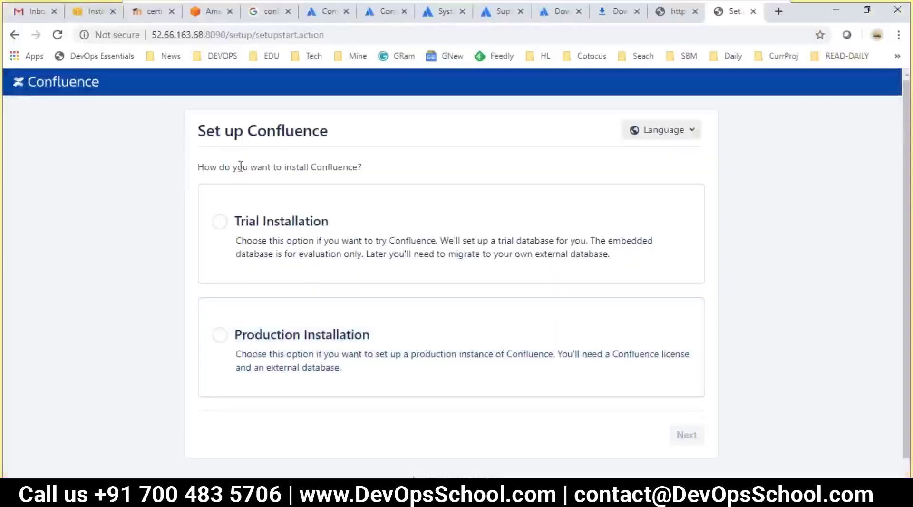
- Look over the Trial and Production installation choices on the Confluence setup page
{"action": "left_click_drag", "start_coordinate": [207, 127], "coordinate": [339, 138]}
{"action": "left_click_drag", "start_coordinate": [241, 135], "coordinate": [131, 204]}
{"action": "left_click", "coordinate": [124, 213]}
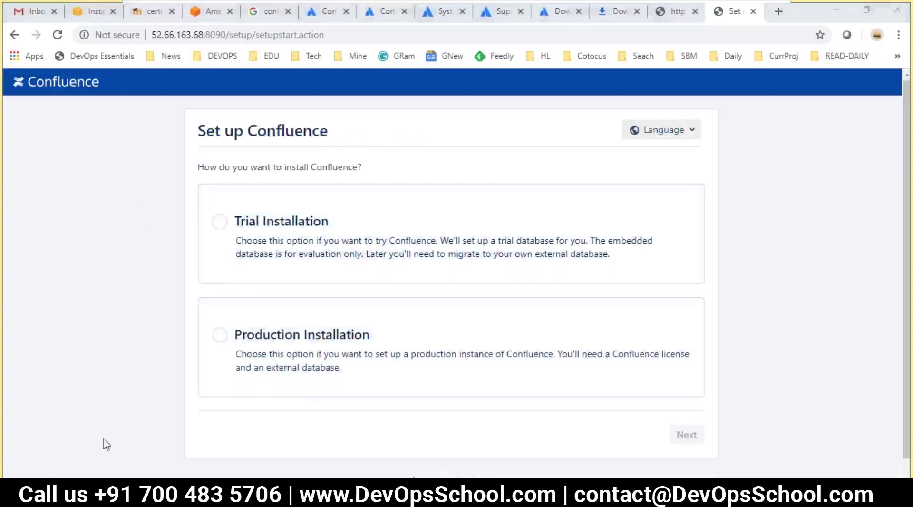
{"action": "key", "text": "super"}
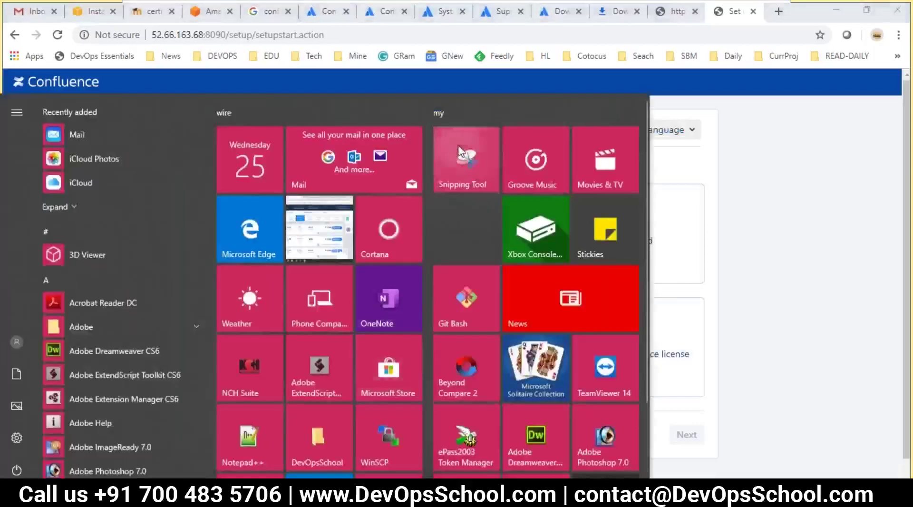
- Capture the installation-type setup form with Snipping Tool and save it as file 1
{"action": "left_click", "coordinate": [466, 161]}
{"action": "left_click", "coordinate": [210, 365]}
{"action": "left_click_drag", "start_coordinate": [177, 102], "coordinate": [724, 417]}
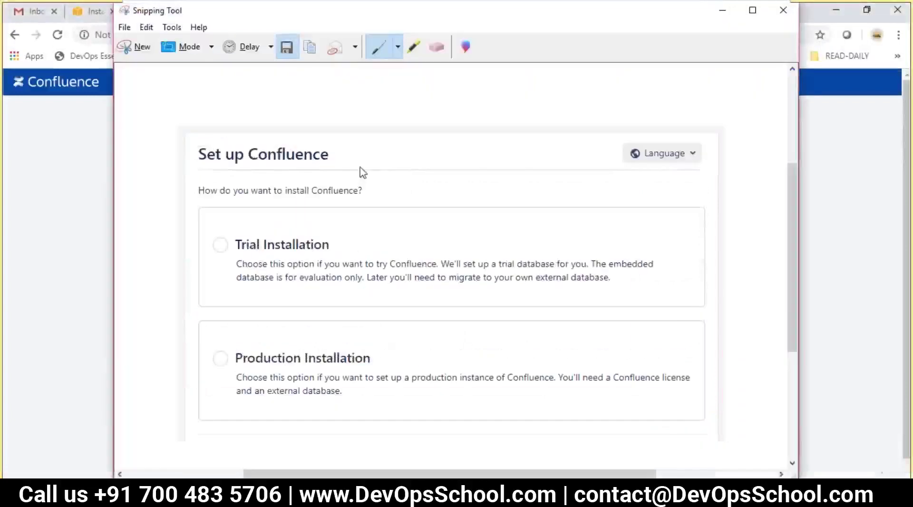
{"action": "key", "text": "ctrl+s"}
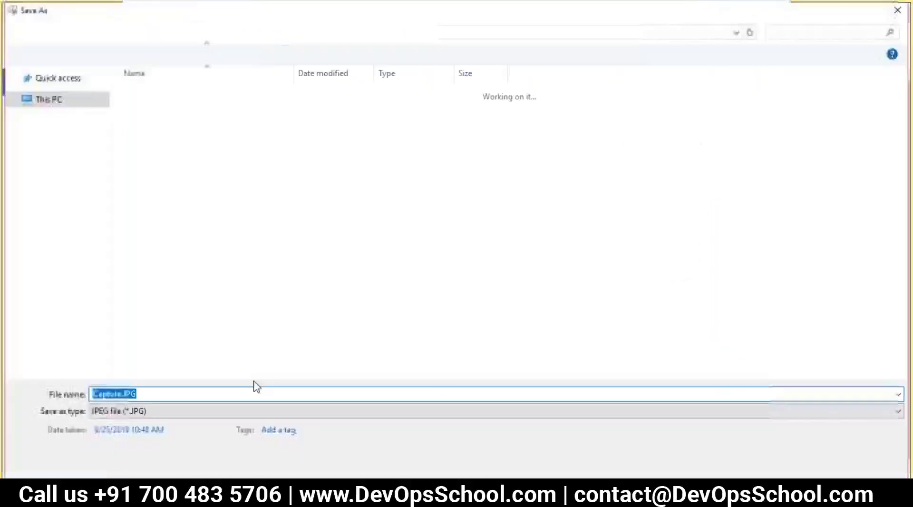
{"action": "type", "text": "1"}
{"action": "key", "text": "Return"}
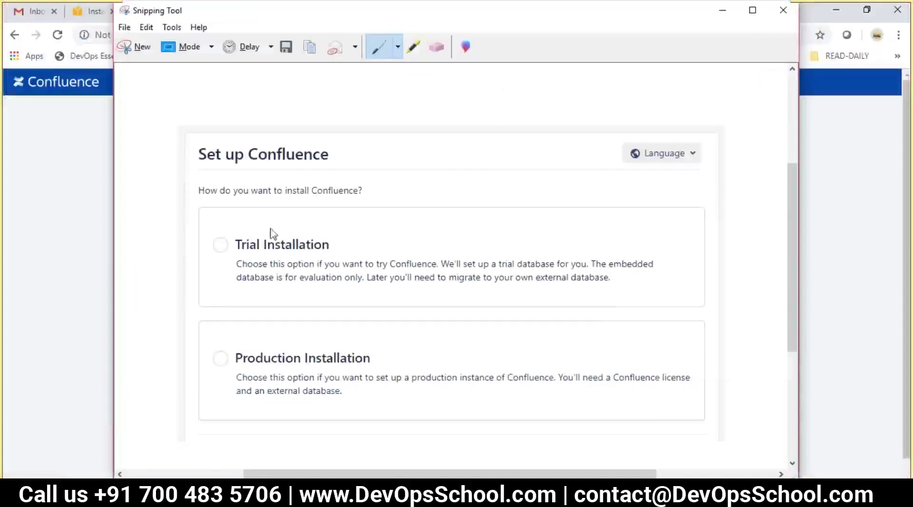
{"action": "left_click", "coordinate": [62, 210]}
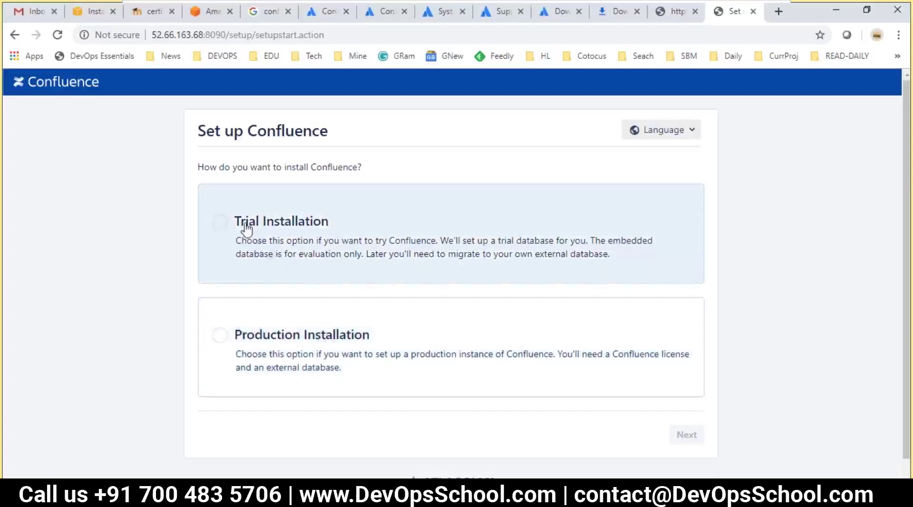
- Choose Trial Installation and go on to the license-key page, reviewing its optional apps
{"action": "left_click", "coordinate": [247, 231]}
{"action": "left_click", "coordinate": [686, 436]}
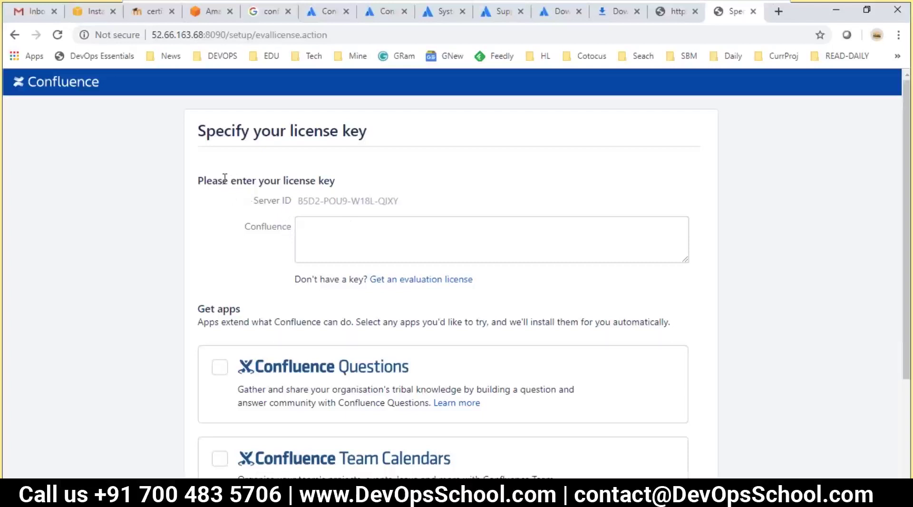
{"action": "left_click", "coordinate": [323, 240]}
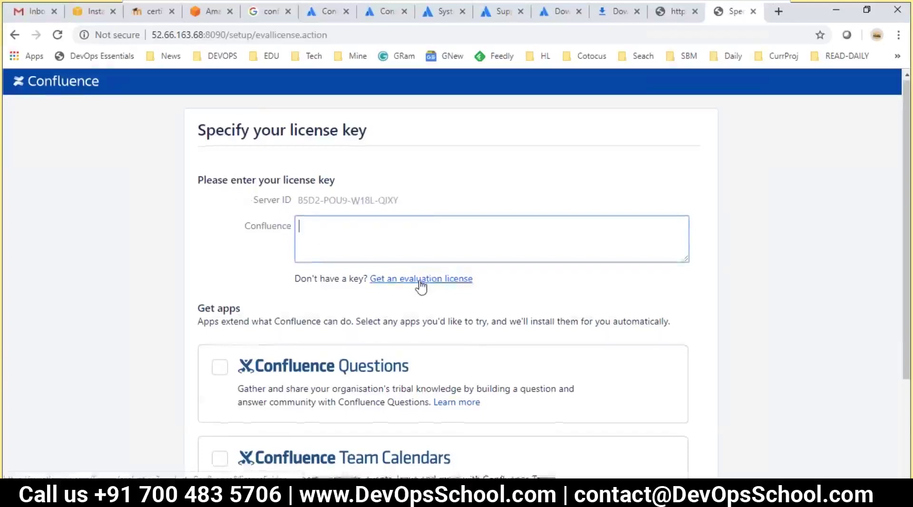
{"action": "scroll", "coordinate": [421, 286], "scroll_direction": "down", "scroll_amount": 2}
{"action": "scroll", "coordinate": [261, 338], "scroll_direction": "down", "scroll_amount": 1}
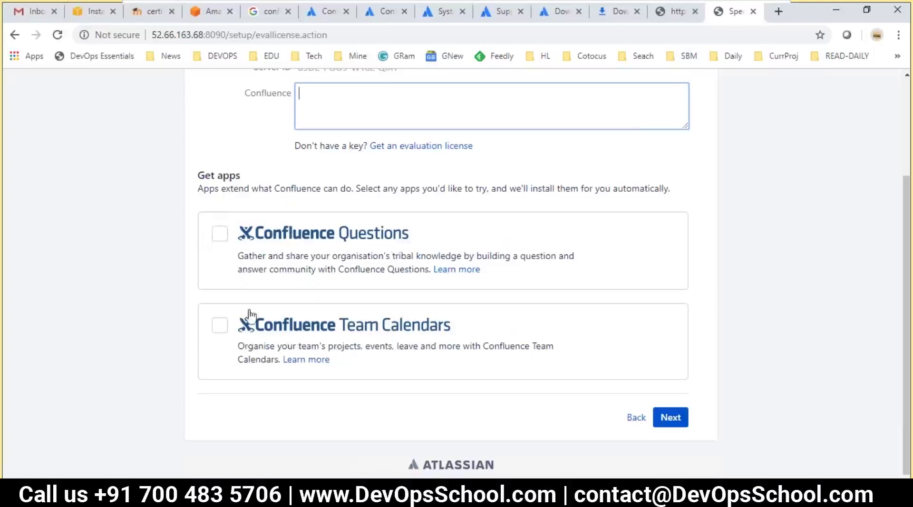
{"action": "scroll", "coordinate": [248, 324], "scroll_direction": "up", "scroll_amount": 2}
{"action": "scroll", "coordinate": [256, 329], "scroll_direction": "down", "scroll_amount": 2}
{"action": "scroll", "coordinate": [269, 307], "scroll_direction": "up", "scroll_amount": 1}
{"action": "left_click_drag", "start_coordinate": [239, 252], "coordinate": [300, 250]}
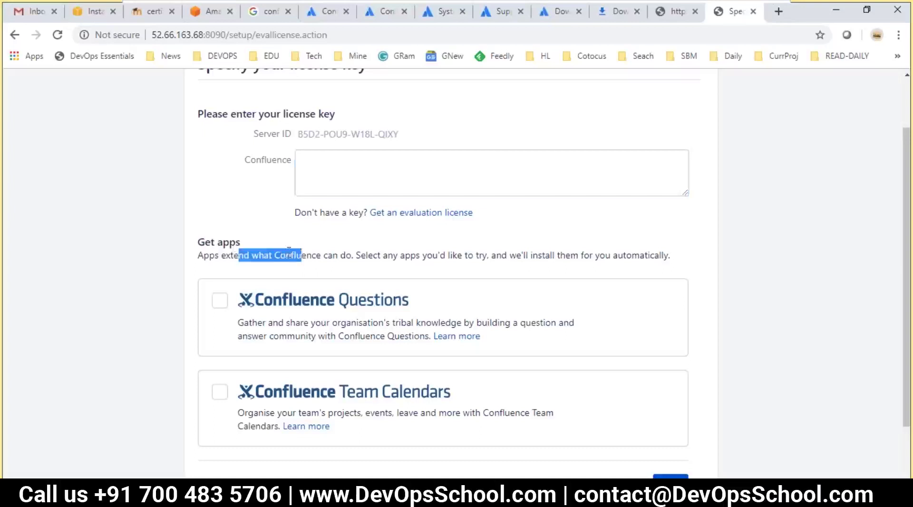
{"action": "double_click", "coordinate": [289, 252]}
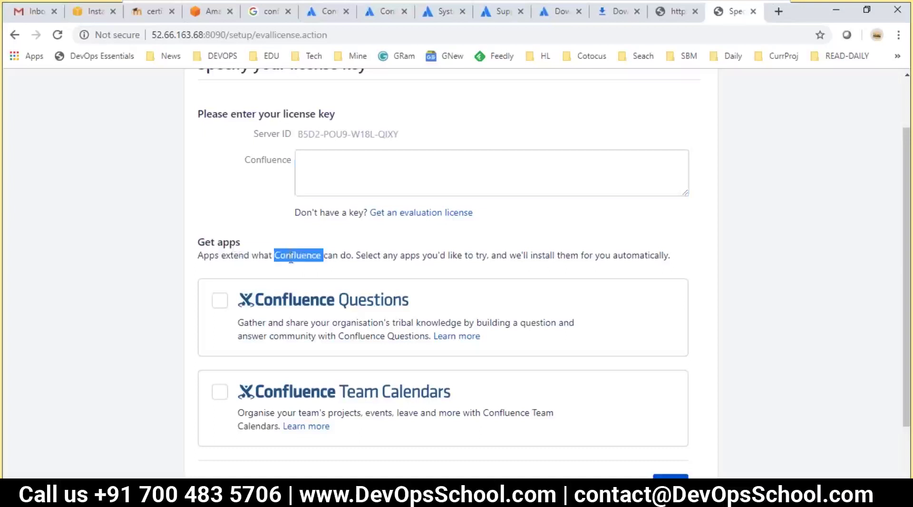
{"action": "left_click", "coordinate": [296, 255]}
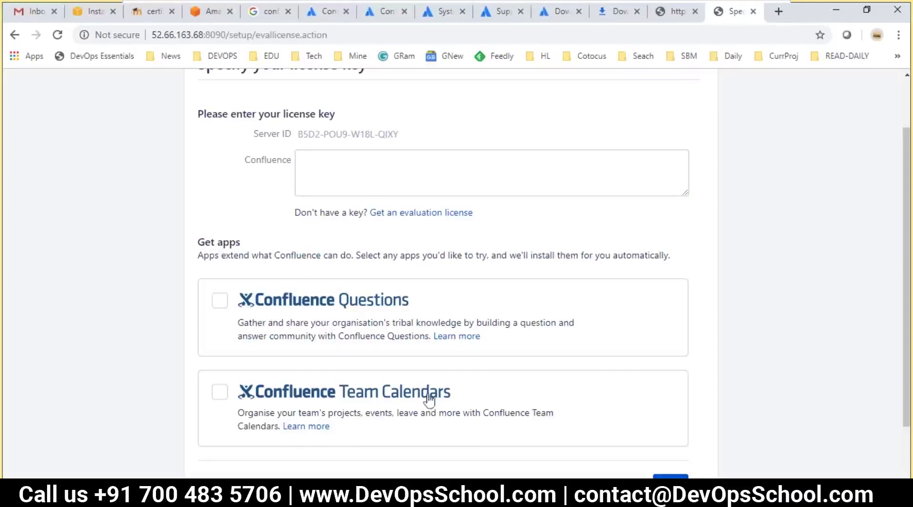
- Zoom the license-key page out to 80% so the whole form fits on screen
{"action": "scroll", "coordinate": [309, 307], "scroll_direction": "down", "scroll_amount": 1}
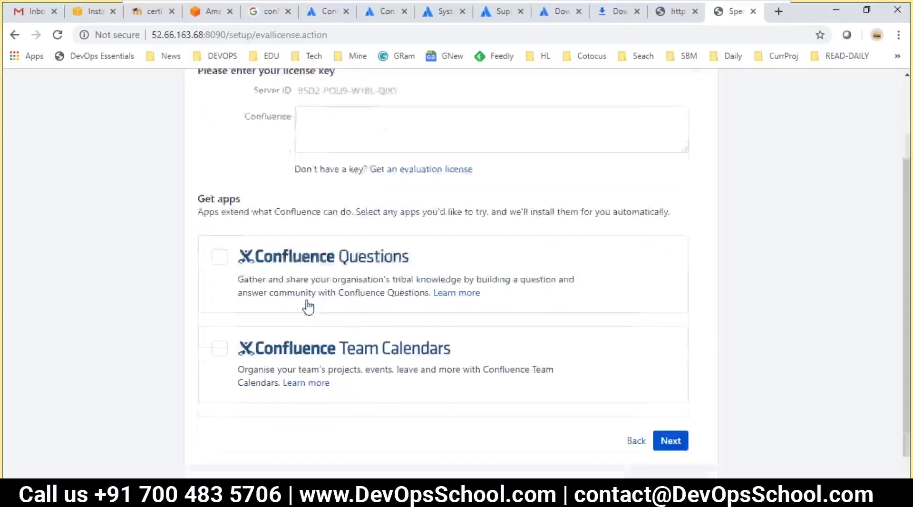
{"action": "scroll", "coordinate": [308, 307], "scroll_direction": "down", "scroll_amount": 1}
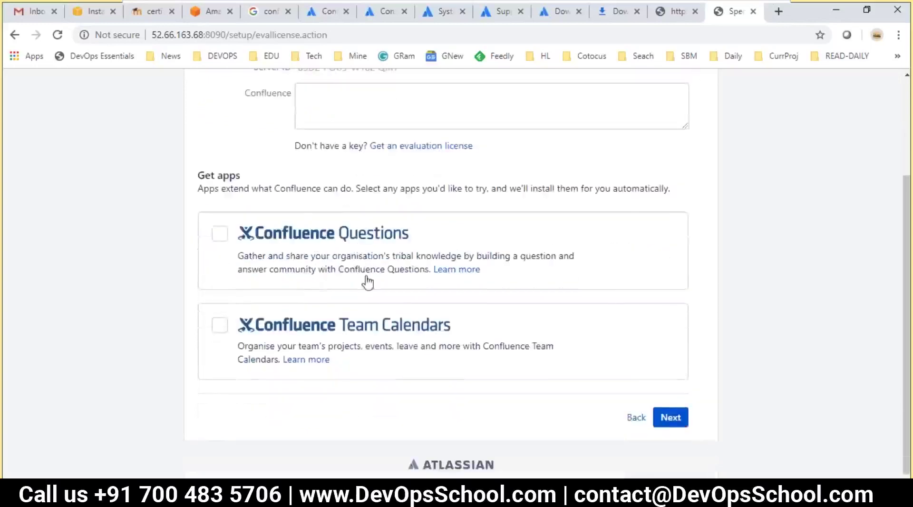
{"action": "scroll", "coordinate": [363, 261], "scroll_direction": "up", "scroll_amount": 1}
{"action": "scroll", "coordinate": [371, 286], "scroll_direction": "up", "scroll_amount": 2}
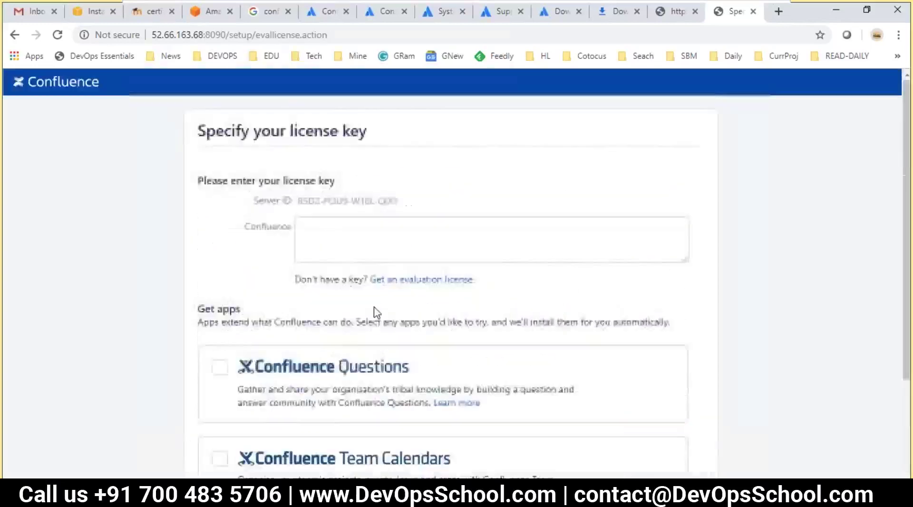
{"action": "scroll", "coordinate": [346, 319], "scroll_direction": "down", "scroll_amount": 1}
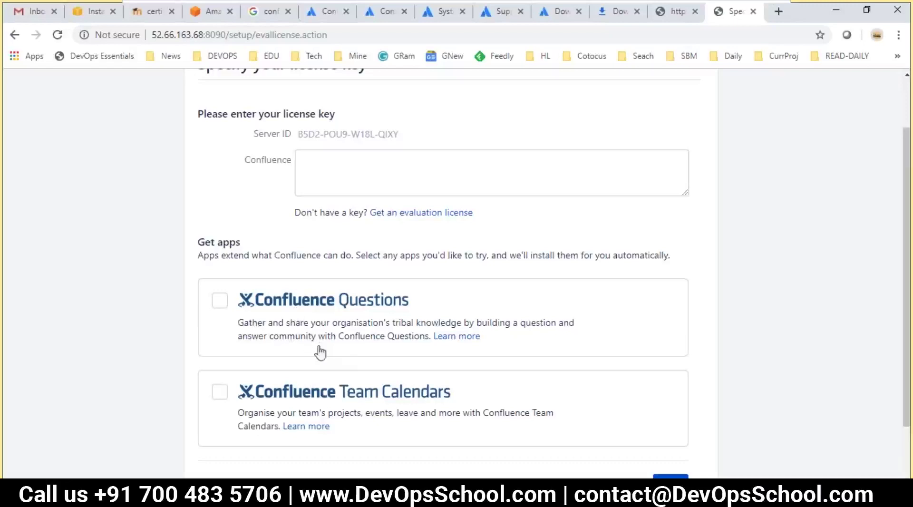
{"action": "scroll", "coordinate": [418, 357], "scroll_direction": "up", "scroll_amount": 2}
{"action": "key", "text": "ctrl+minus"}
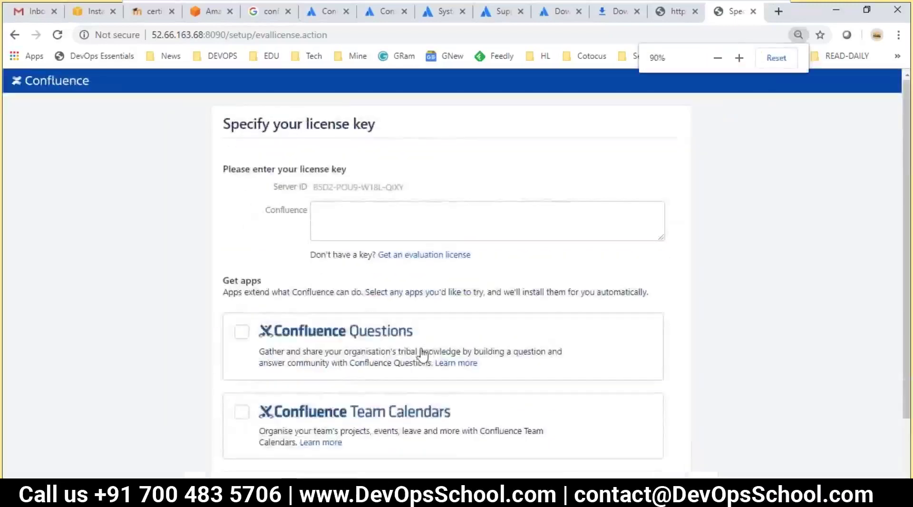
{"action": "key", "text": "ctrl+minus"}
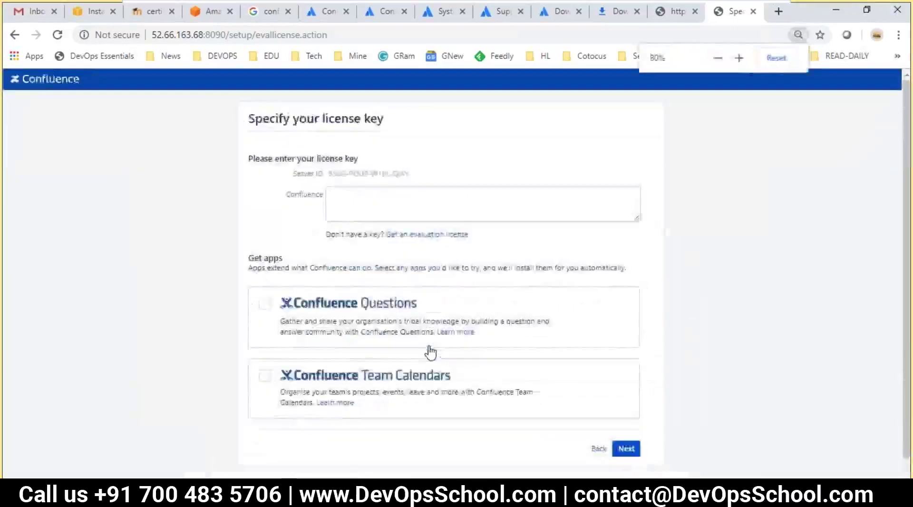
{"action": "left_click", "coordinate": [523, 495]}
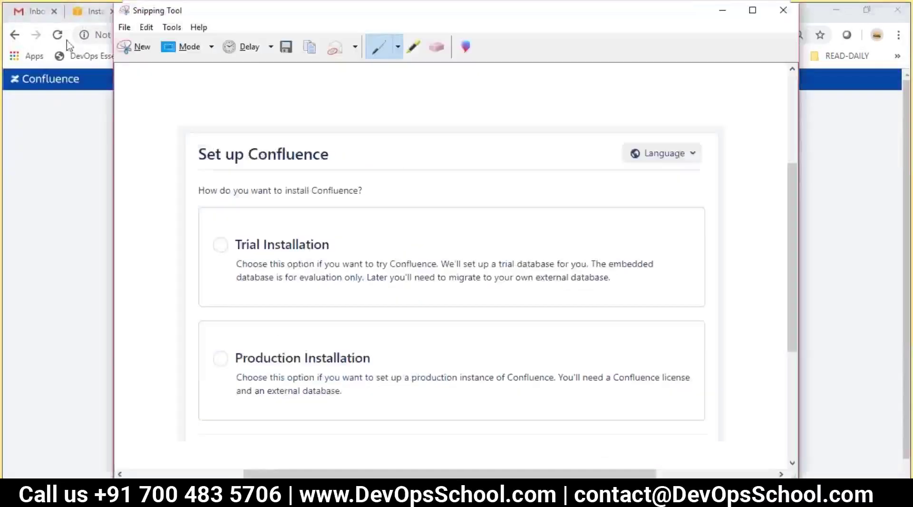
- Snip the license-key page and save it as 2.JPG on the Desktop, then zoom Chrome back in
{"action": "left_click", "coordinate": [129, 50]}
{"action": "left_click_drag", "start_coordinate": [229, 94], "coordinate": [670, 473]}
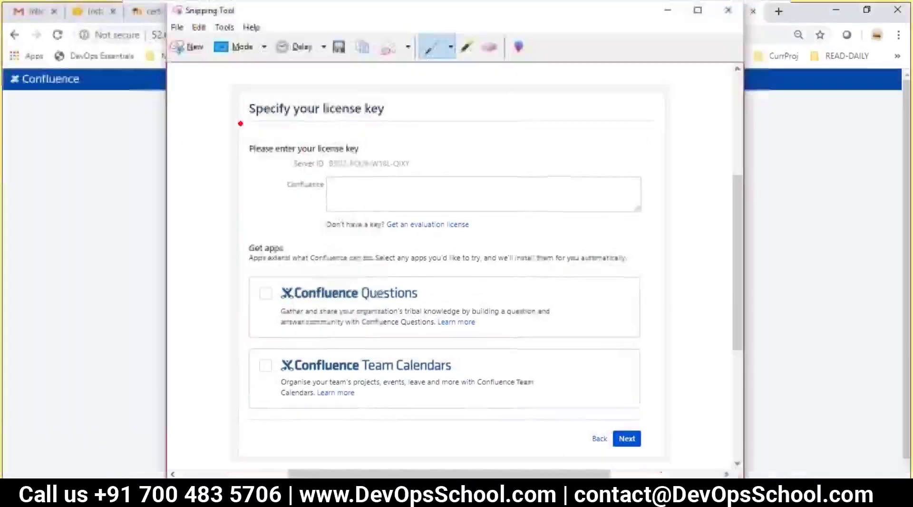
{"action": "left_click", "coordinate": [336, 50]}
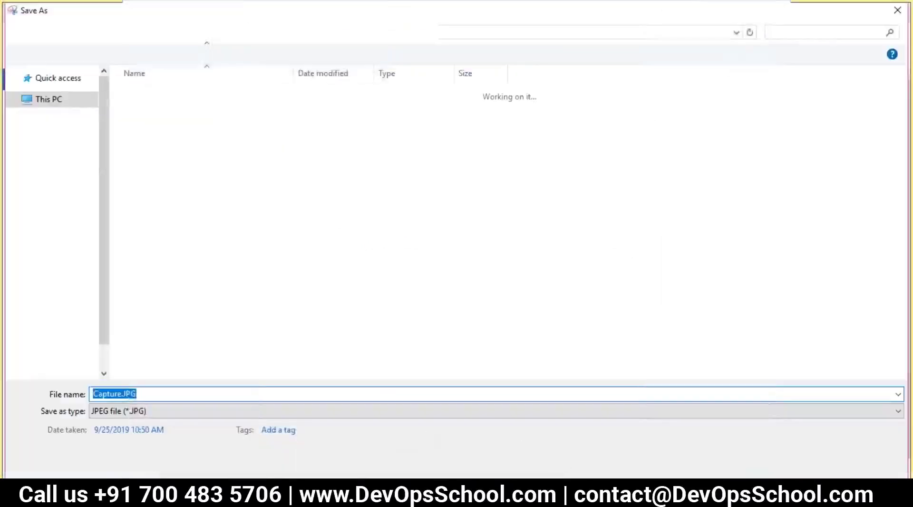
{"action": "type", "text": "2"}
{"action": "left_click", "coordinate": [802, 465]}
{"action": "key", "text": "alt+Tab"}
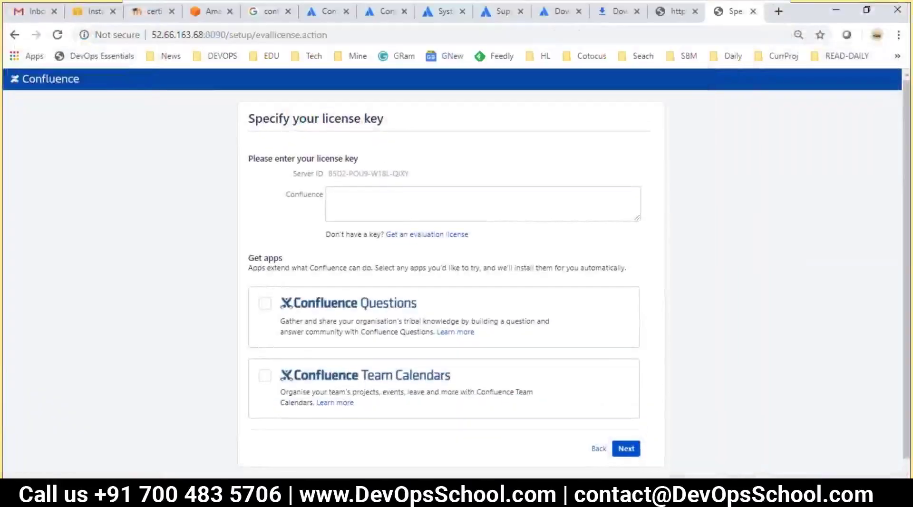
{"action": "key", "text": "ctrl+plus"}
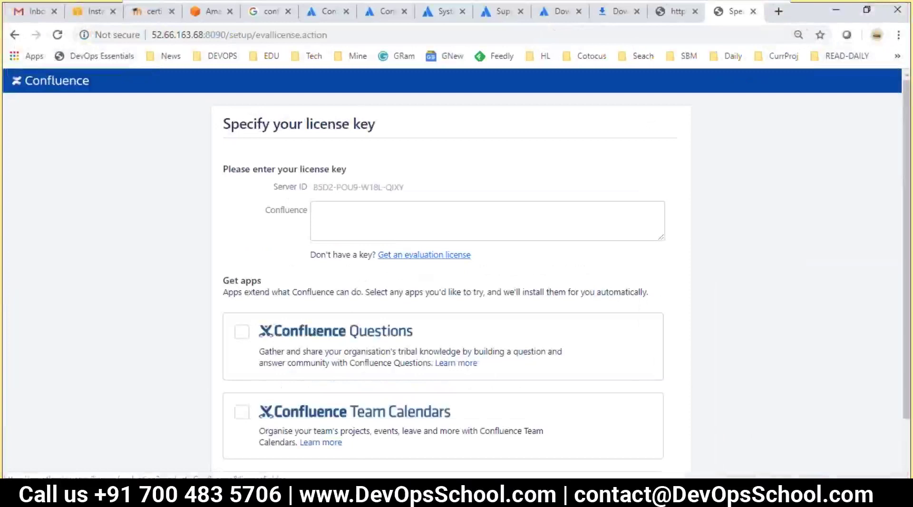
- Request a Confluence (Server) evaluation license in My Atlassian and generate the trial key
{"action": "left_click", "coordinate": [424, 255]}
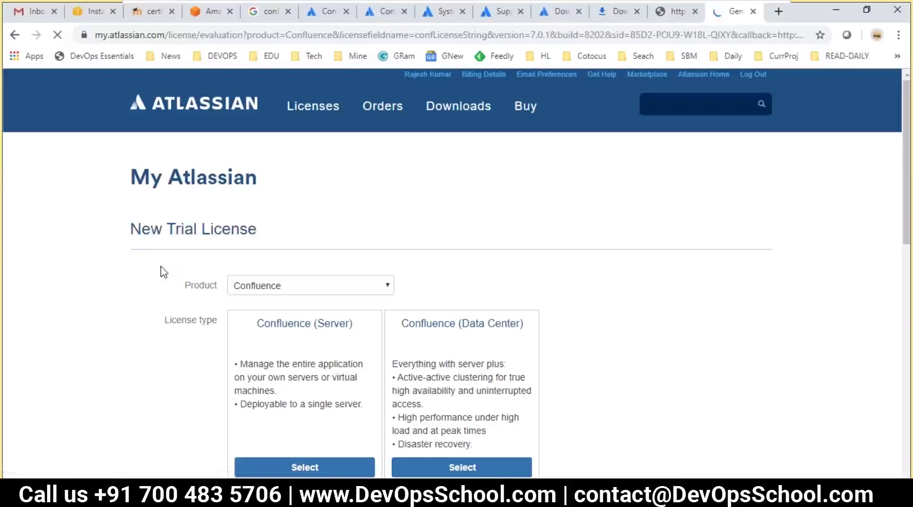
{"action": "left_click_drag", "start_coordinate": [164, 35], "coordinate": [93, 35]}
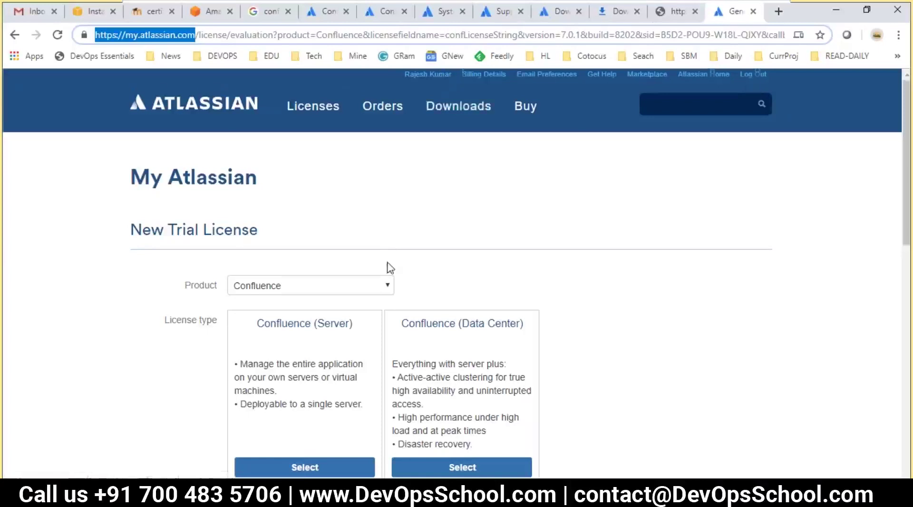
{"action": "scroll", "coordinate": [387, 271], "scroll_direction": "down", "scroll_amount": 3}
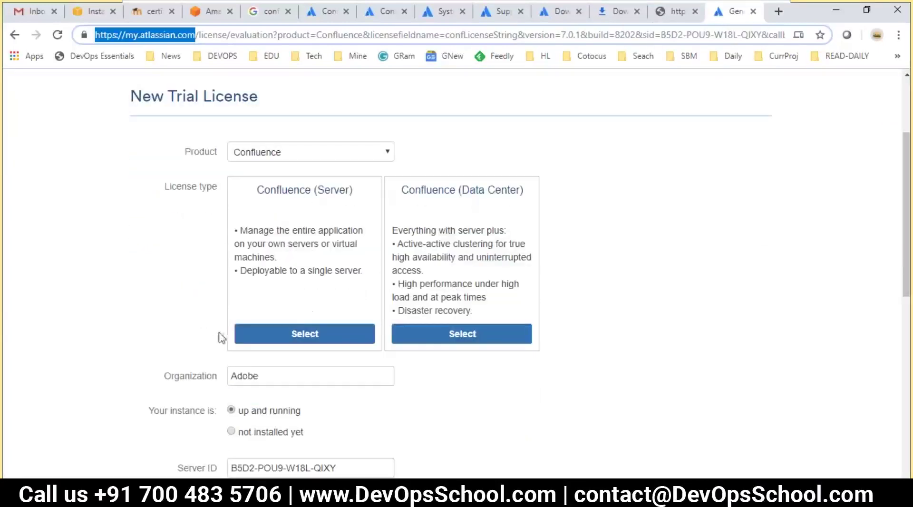
{"action": "left_click", "coordinate": [312, 339]}
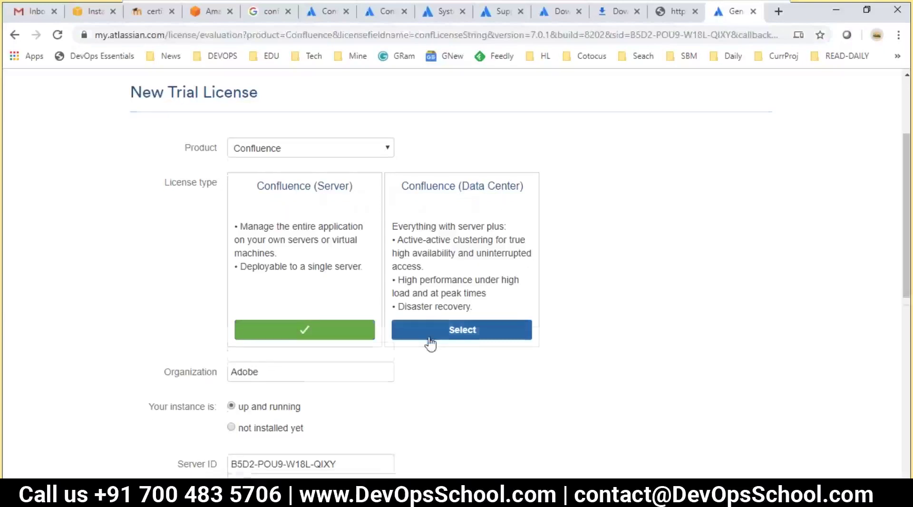
{"action": "scroll", "coordinate": [428, 342], "scroll_direction": "down", "scroll_amount": 4}
{"action": "scroll", "coordinate": [233, 253], "scroll_direction": "down", "scroll_amount": 2}
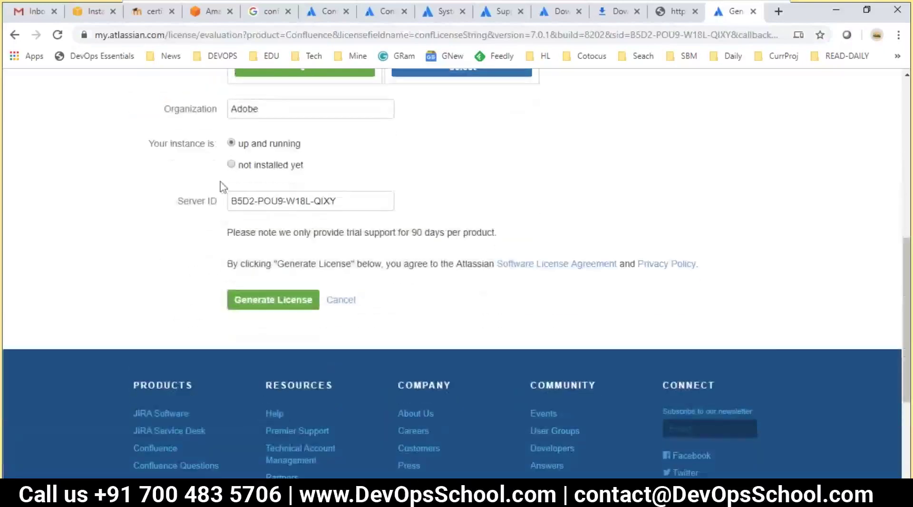
{"action": "scroll", "coordinate": [285, 222], "scroll_direction": "down", "scroll_amount": 2}
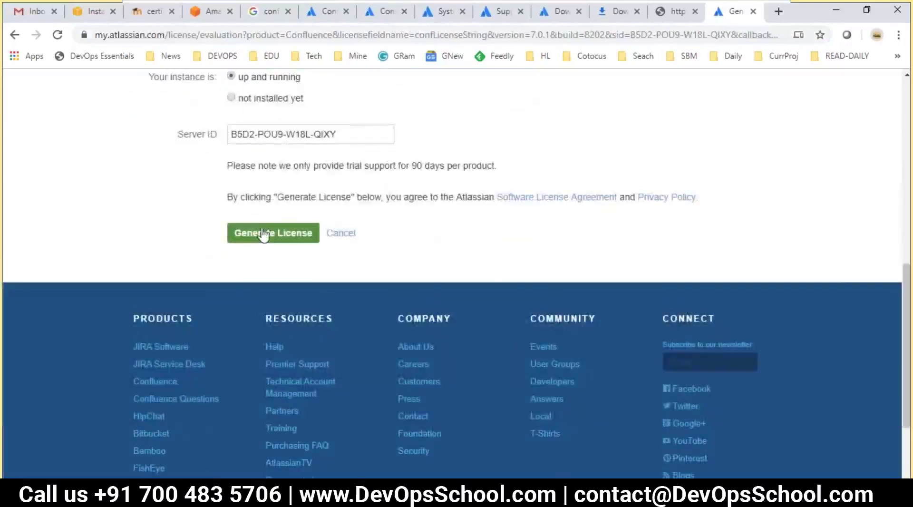
{"action": "left_click", "coordinate": [263, 233]}
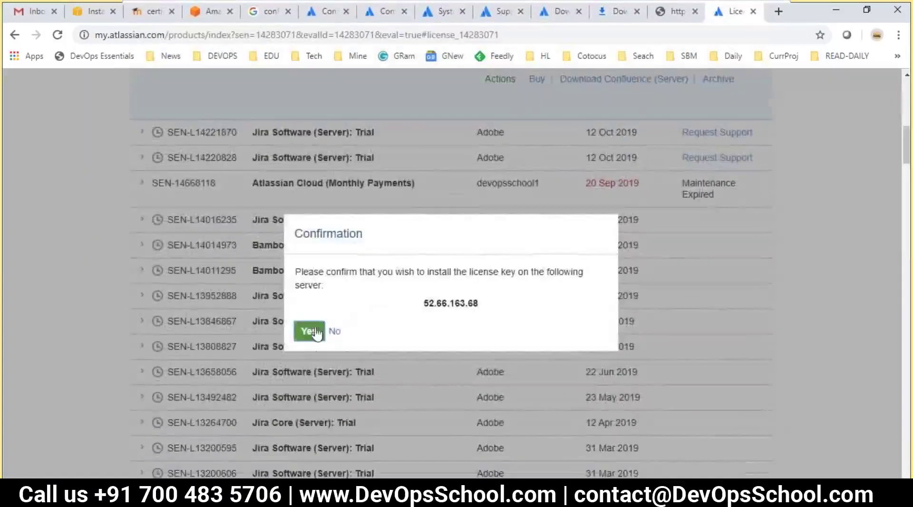
- Confirm installing the generated license key on the 52.66.163.68 server
{"action": "left_click_drag", "start_coordinate": [427, 303], "coordinate": [475, 306]}
{"action": "left_click", "coordinate": [408, 298]}
{"action": "left_click", "coordinate": [309, 333]}
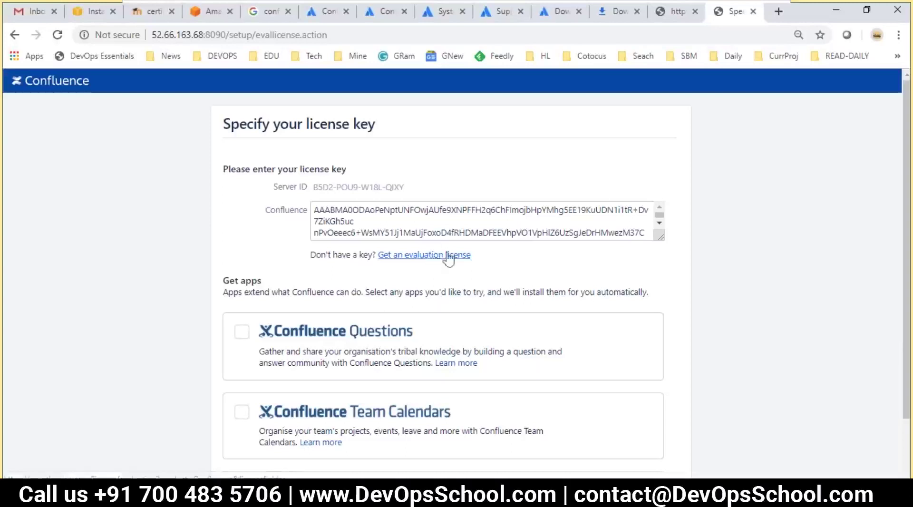
- Open my.atlassian.com/license/evaluation in a new tab and choose Confluence as the product
{"action": "left_click", "coordinate": [778, 11]}
{"action": "type", "text": "my."}
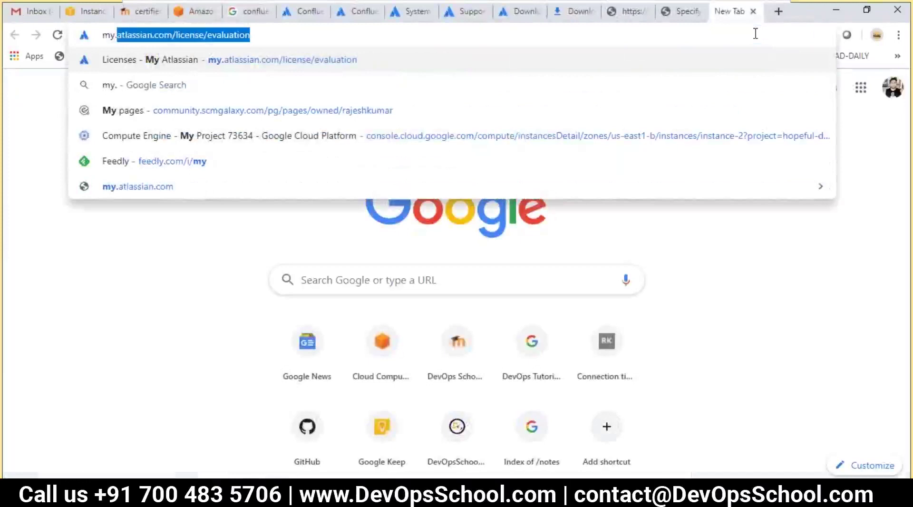
{"action": "key", "text": "Return"}
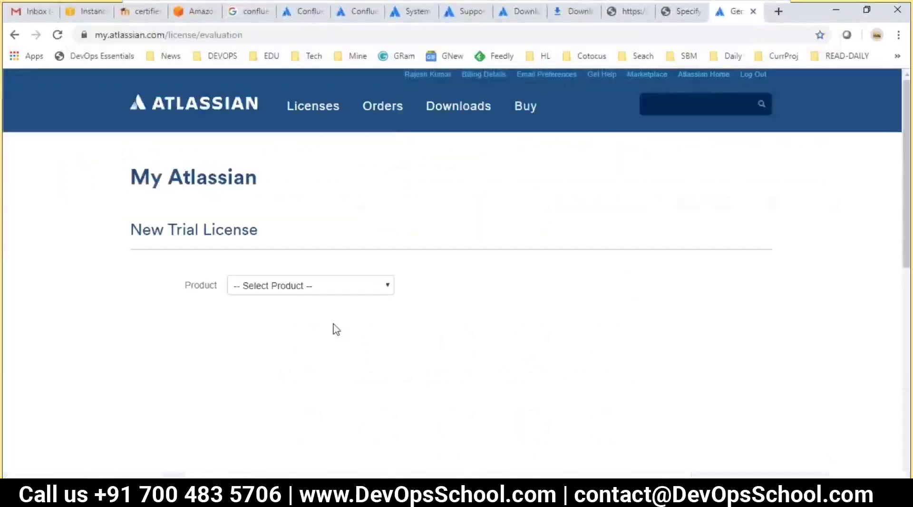
{"action": "left_click", "coordinate": [338, 289]}
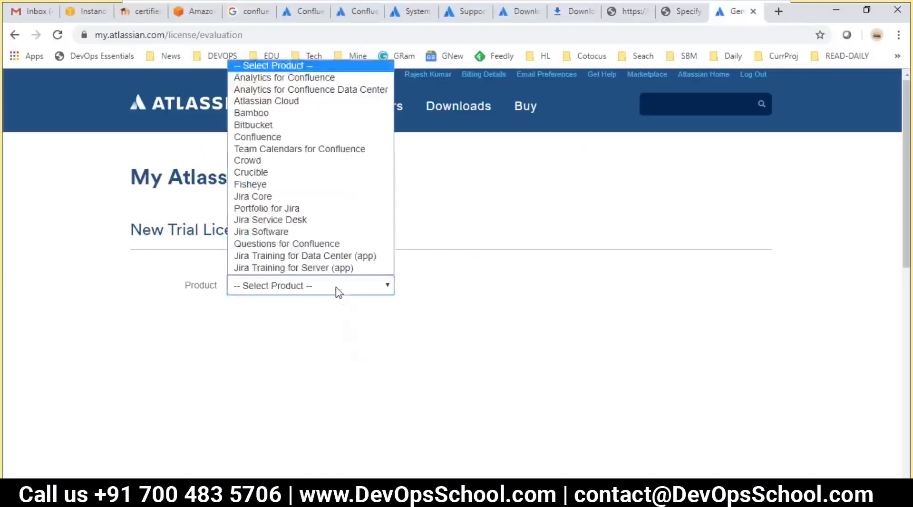
{"action": "left_click", "coordinate": [279, 137]}
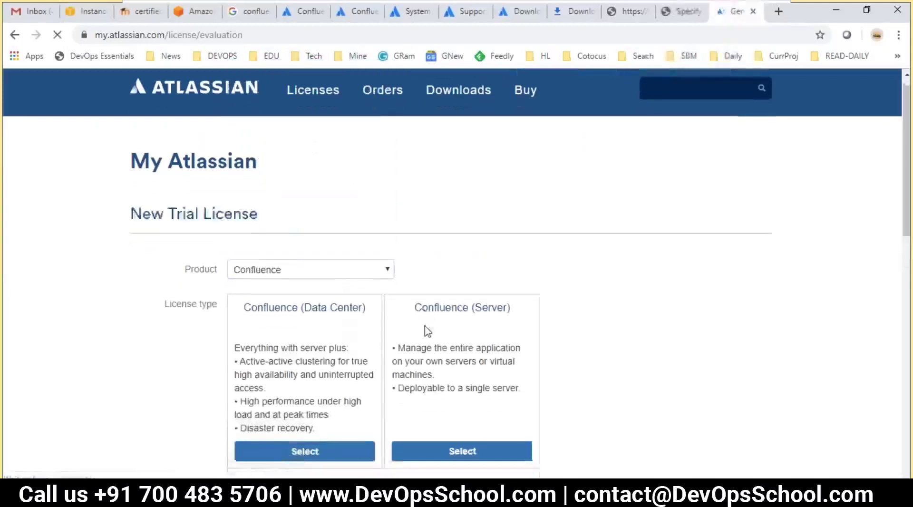
- Revisit the evaluation license page from the setup tab and select its web address
{"action": "left_click", "coordinate": [680, 11]}
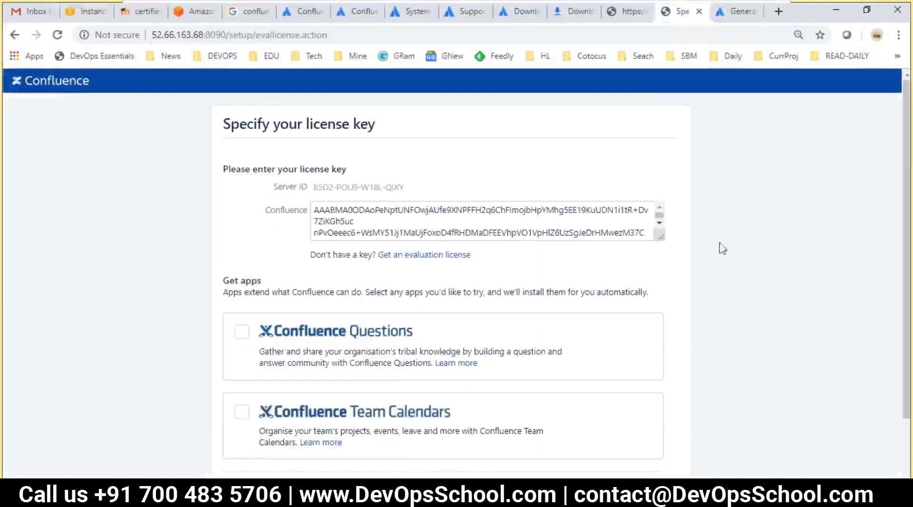
{"action": "scroll", "coordinate": [672, 195], "scroll_direction": "down", "scroll_amount": 2}
{"action": "scroll", "coordinate": [673, 196], "scroll_direction": "up", "scroll_amount": 2}
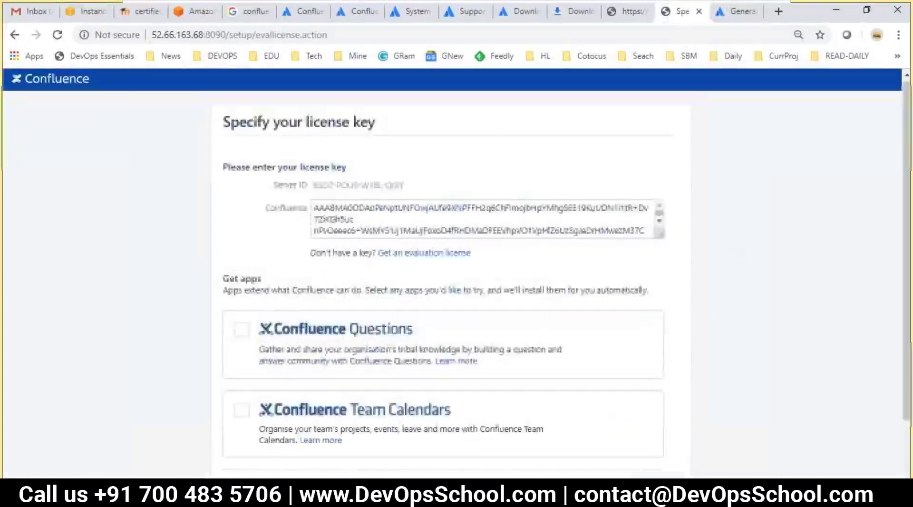
{"action": "left_click", "coordinate": [408, 254]}
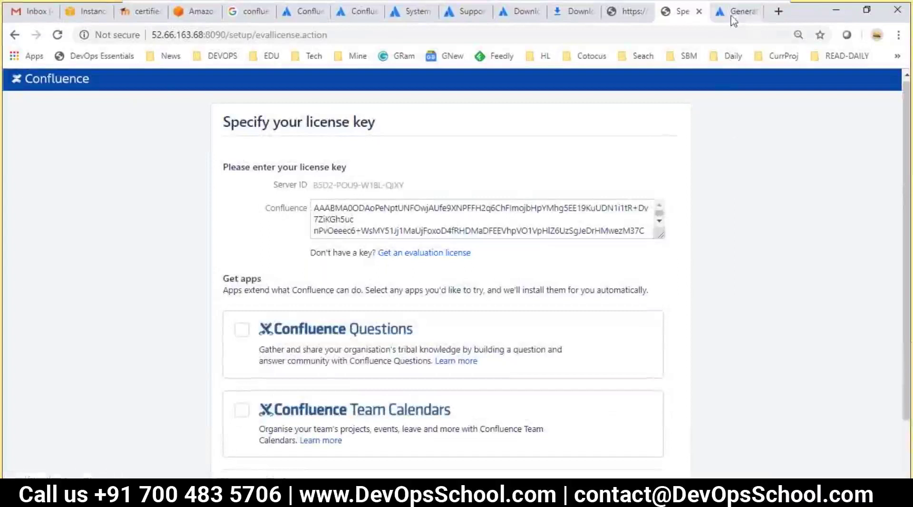
{"action": "left_click_drag", "start_coordinate": [165, 34], "coordinate": [38, 50]}
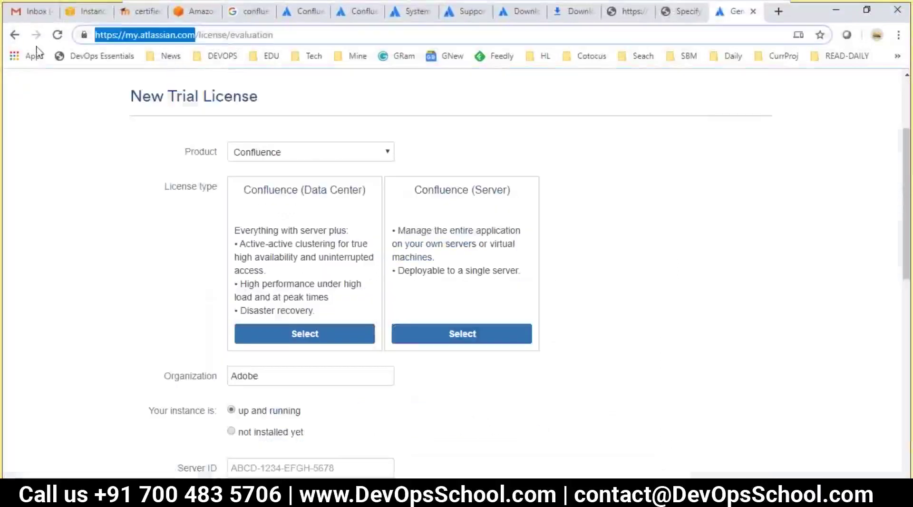
{"action": "key", "text": "ctrl+a"}
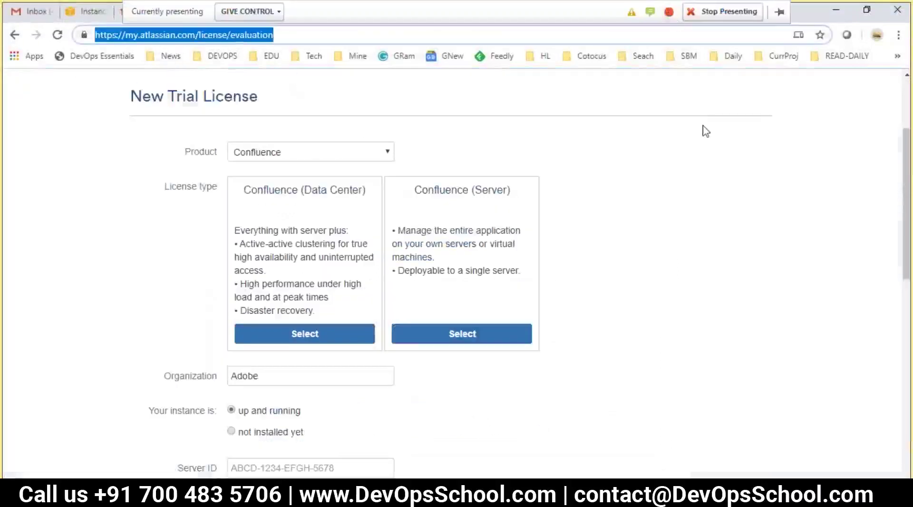
{"action": "left_click", "coordinate": [704, 129]}
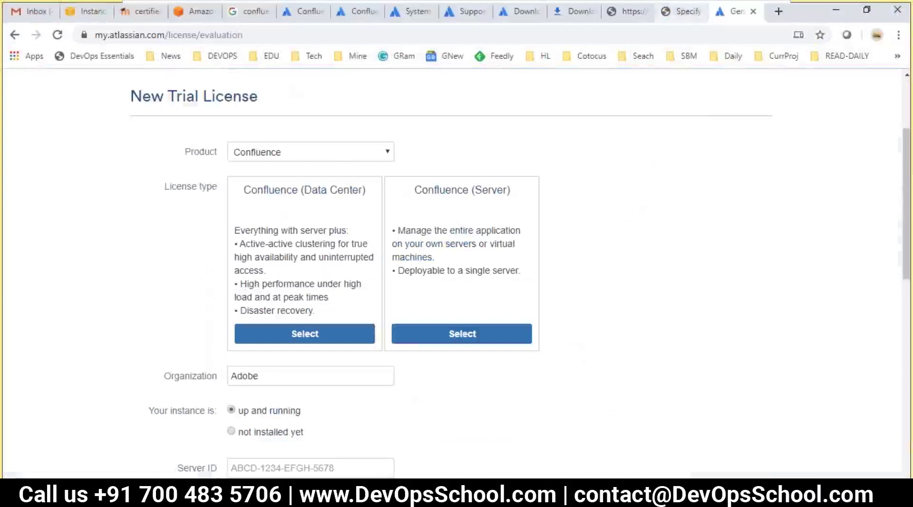
{"action": "left_click", "coordinate": [297, 36]}
- Zoom the setup tab's license-key page out to fit, then return to Snipping Tool
{"action": "key", "text": "ctrl+shift+Tab"}
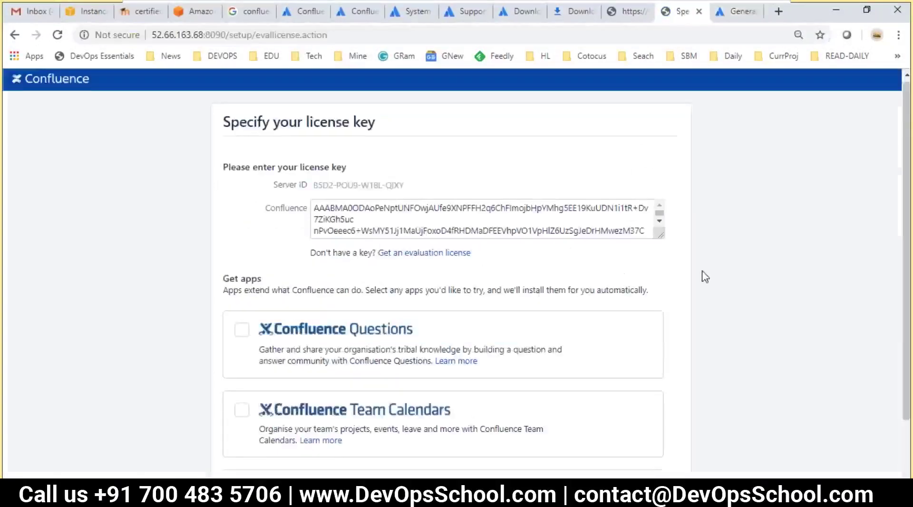
{"action": "key", "text": "ctrl+minus"}
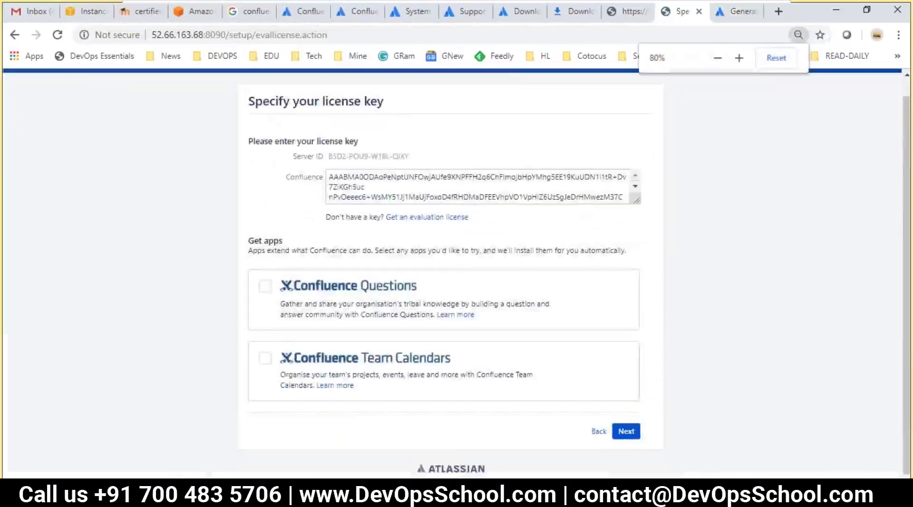
{"action": "key", "text": "alt+Tab"}
- Snip the filled license-key form and select the New Trial License page's address
{"action": "left_click", "coordinate": [190, 44]}
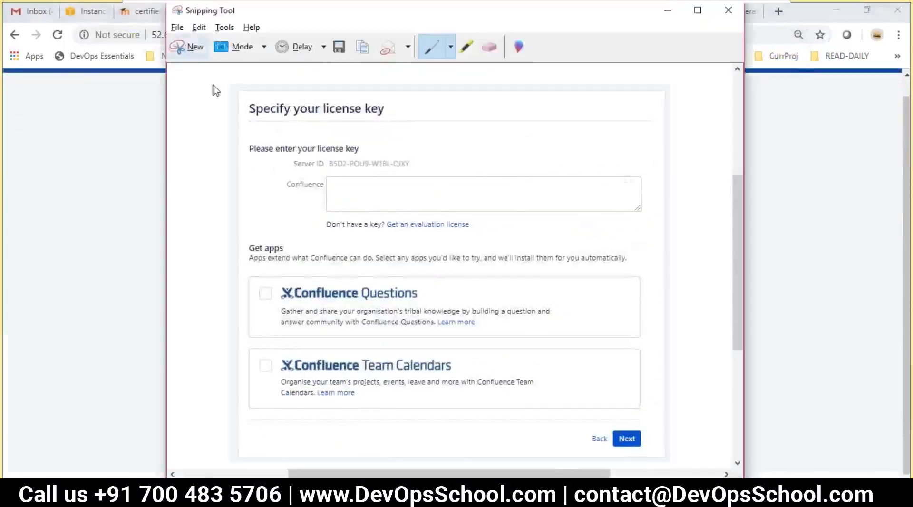
{"action": "left_click_drag", "start_coordinate": [235, 78], "coordinate": [664, 447]}
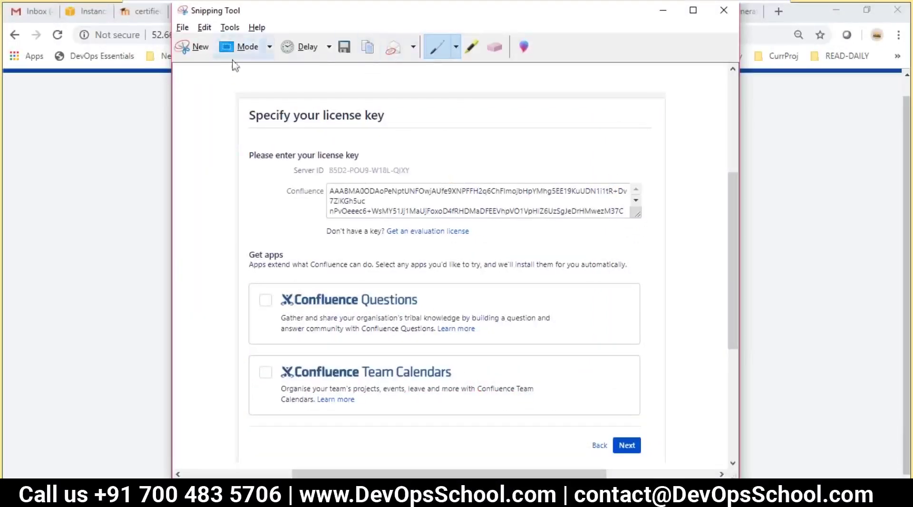
{"action": "left_click", "coordinate": [750, 144]}
{"action": "left_click", "coordinate": [737, 11]}
{"action": "left_click", "coordinate": [345, 40]}
{"action": "key", "text": "ctrl+a"}
- Look through the Snipping Tool Edit, Tools and File menus for the capture
{"action": "left_click", "coordinate": [495, 494]}
{"action": "left_click", "coordinate": [206, 29]}
{"action": "left_click", "coordinate": [220, 28]}
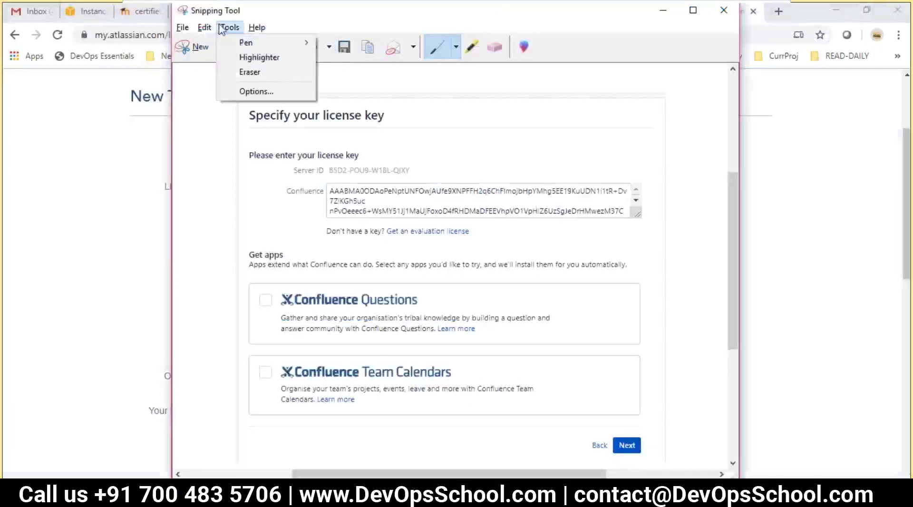
{"action": "mouse_move", "coordinate": [235, 42]}
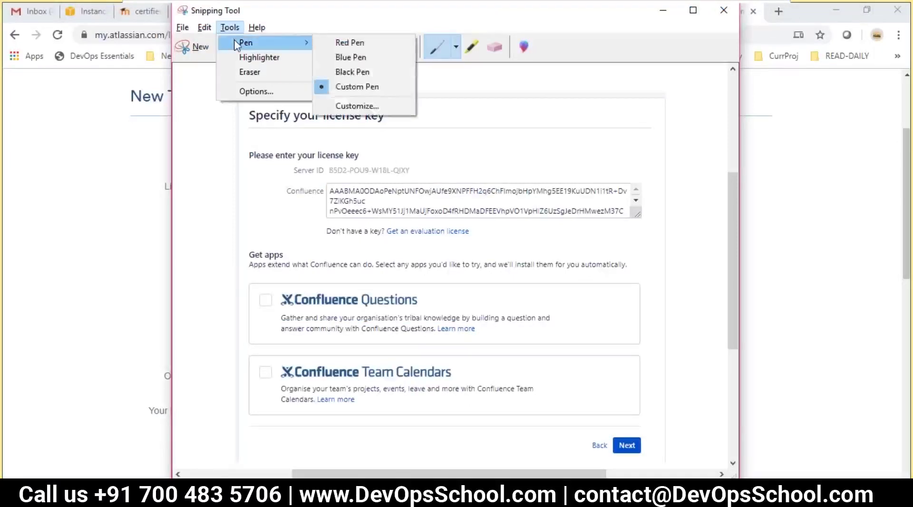
{"action": "left_click", "coordinate": [182, 29]}
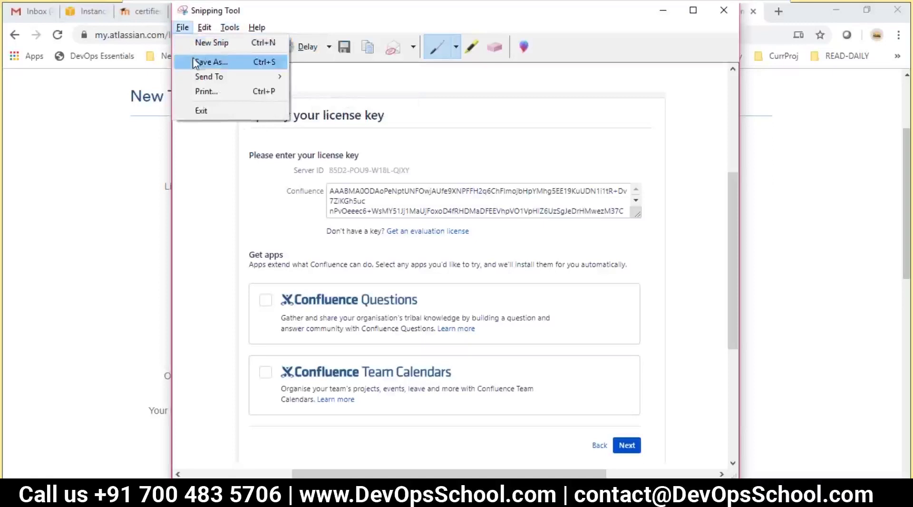
{"action": "left_click", "coordinate": [486, 25]}
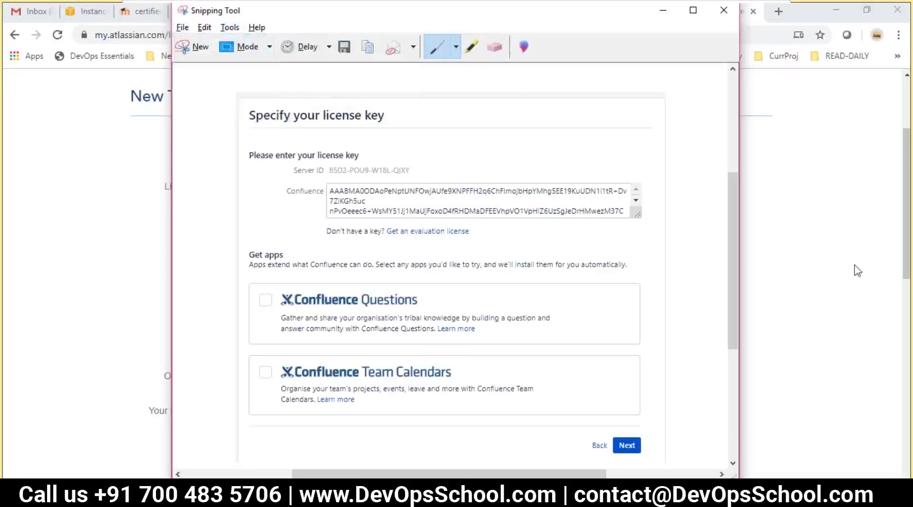
- Return to the New Trial License page and select its web address
{"action": "left_click", "coordinate": [800, 258]}
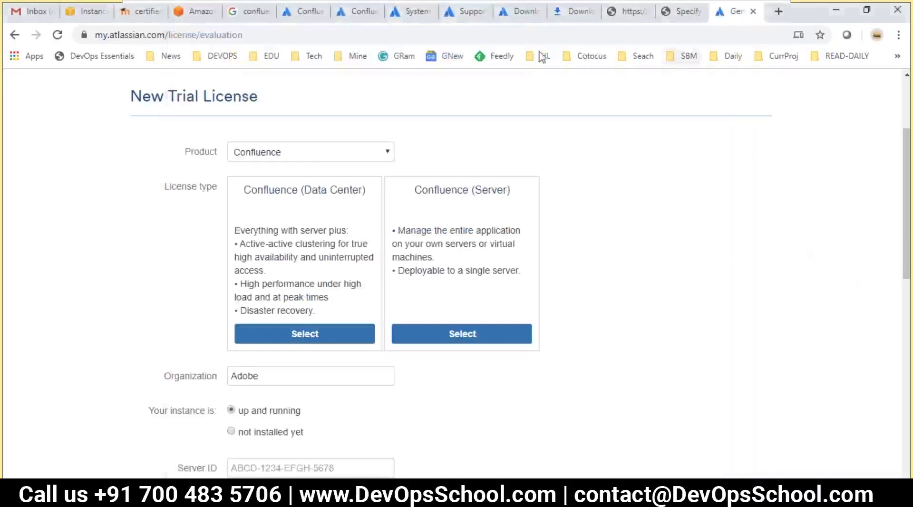
{"action": "left_click", "coordinate": [298, 35]}
{"action": "key", "text": "ctrl+c"}
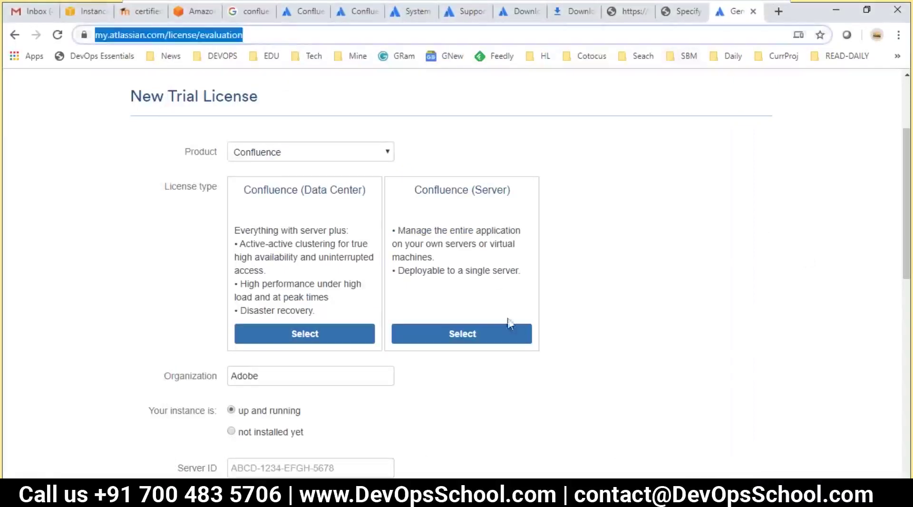
{"action": "left_click", "coordinate": [378, 492]}
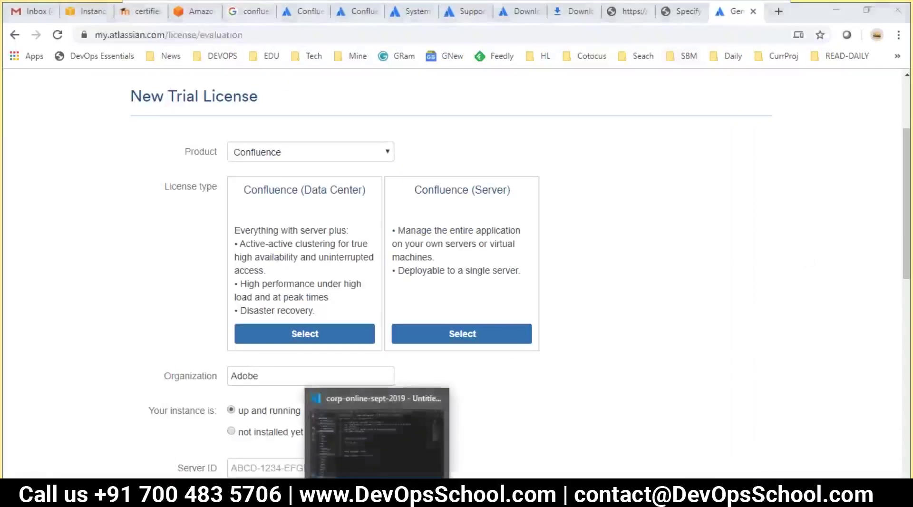
{"action": "scroll", "coordinate": [312, 253], "scroll_direction": "up", "scroll_amount": 2}
{"action": "left_click", "coordinate": [308, 339]}
{"action": "left_click", "coordinate": [407, 273]}
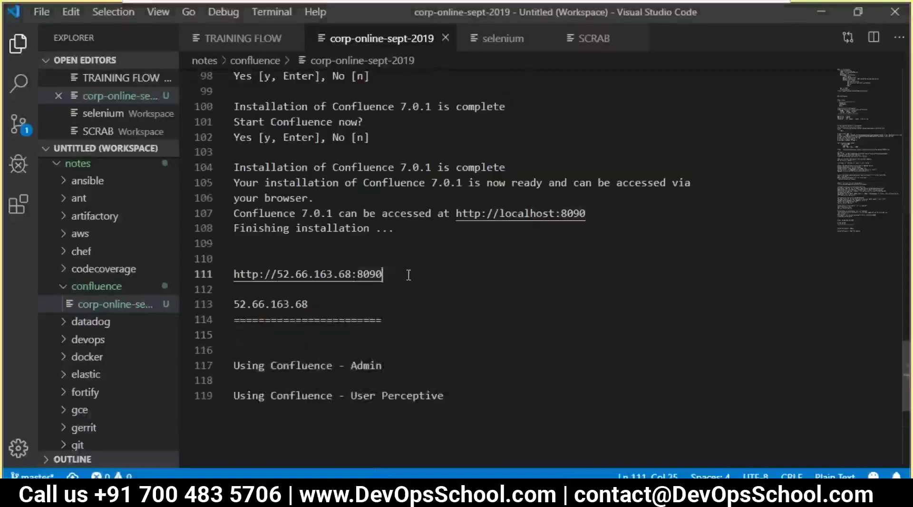
{"action": "key", "text": "Return"}
{"action": "key", "text": "Return"}
{"action": "type", "text": "L"}
{"action": "key", "text": "BackSpace"}
{"action": "type", "text": "How t"}
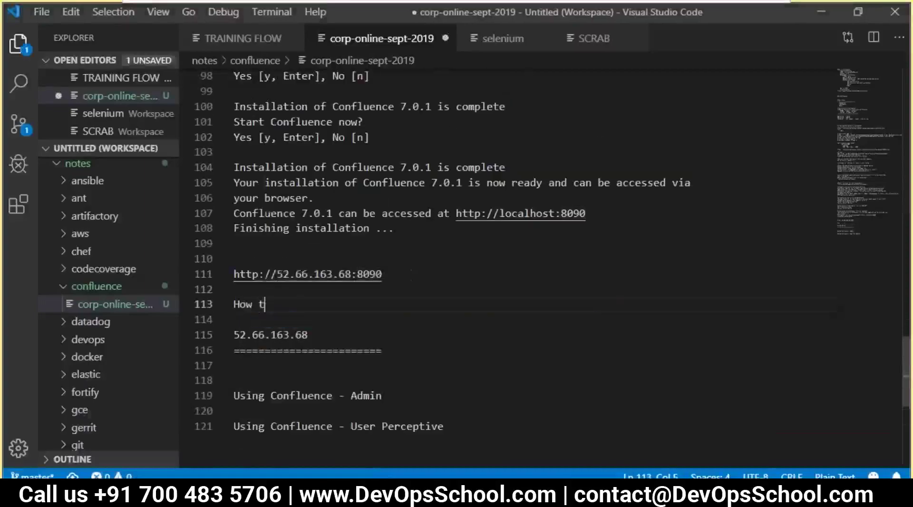
{"action": "type", "text": "o get a lice"}
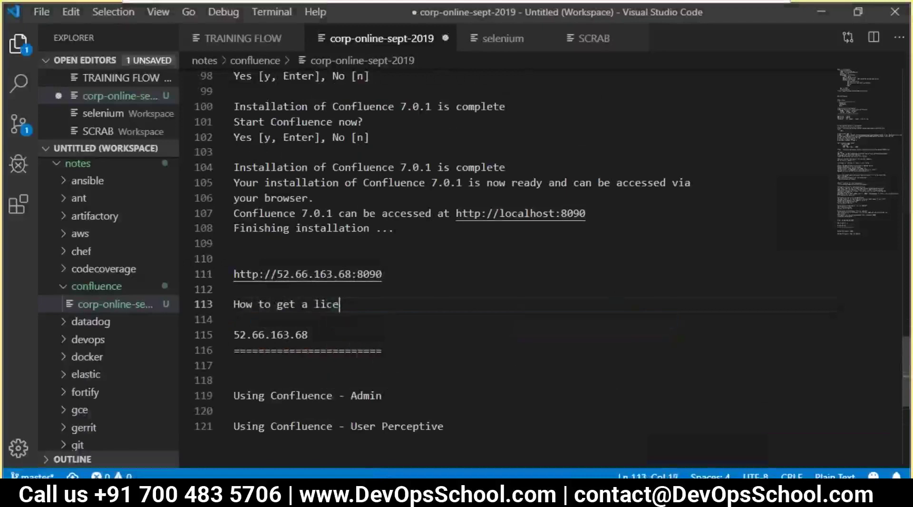
{"action": "type", "text": "nse -"}
{"action": "key", "text": "ctrl+v"}
{"action": "key", "text": "Return"}
{"action": "key", "text": "ctrl+s"}
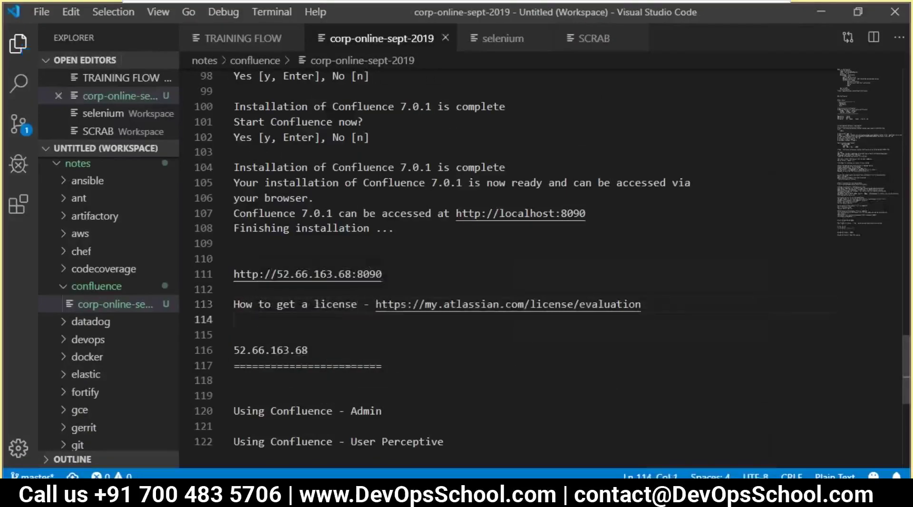
{"action": "key", "text": "alt+Tab"}
{"action": "scroll", "coordinate": [712, 90], "scroll_direction": "down", "scroll_amount": 3}
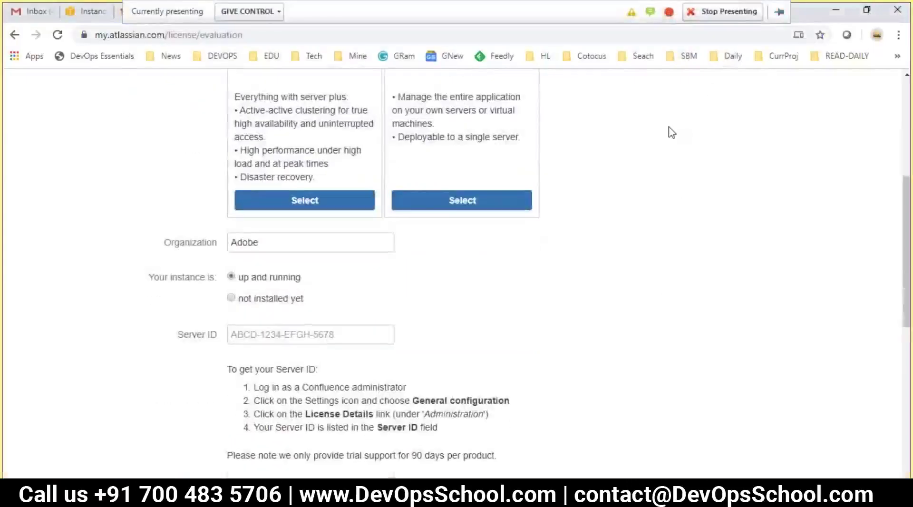
- Submit the trial license key and wait through configuration to reach Configure User Management
{"action": "left_click", "coordinate": [678, 13]}
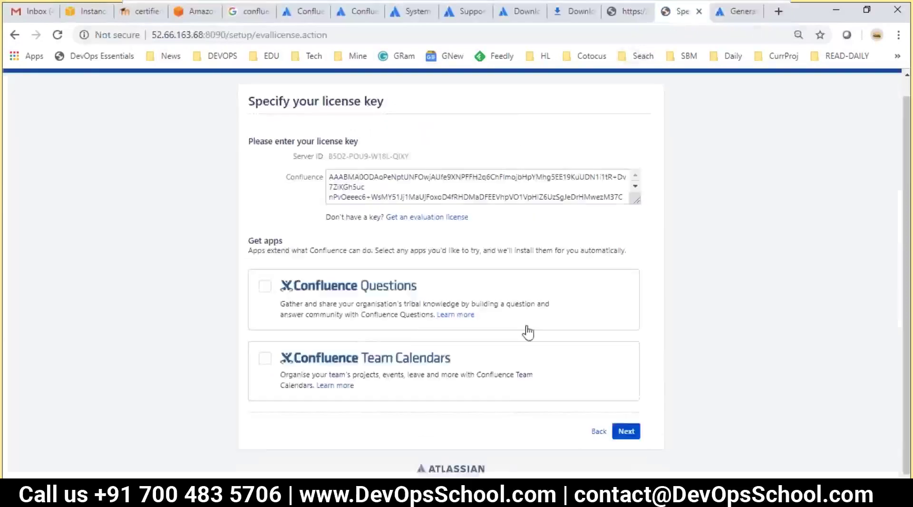
{"action": "left_click", "coordinate": [626, 430]}
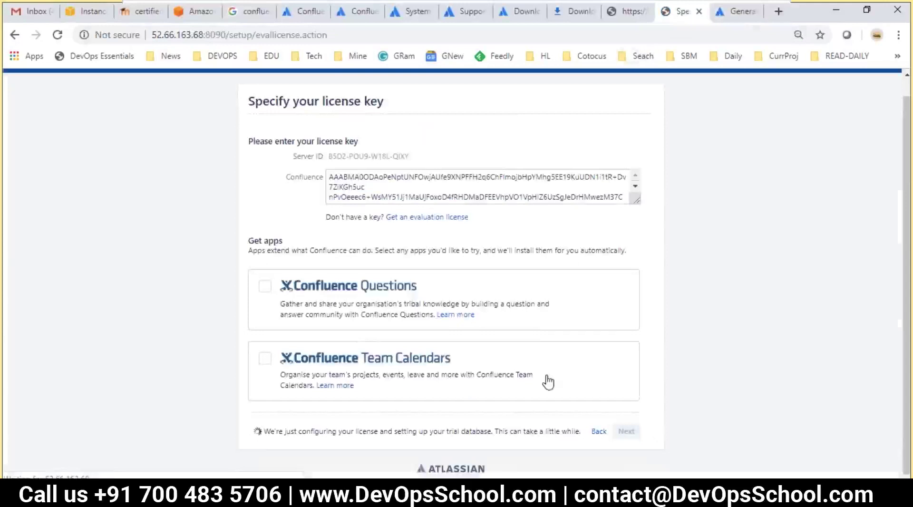
{"action": "left_click_drag", "start_coordinate": [276, 432], "coordinate": [557, 450]}
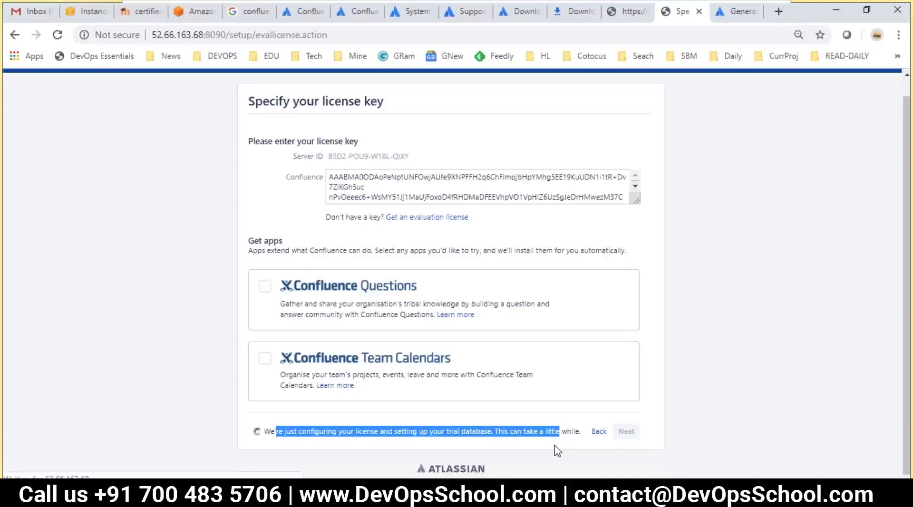
{"action": "left_click", "coordinate": [634, 419]}
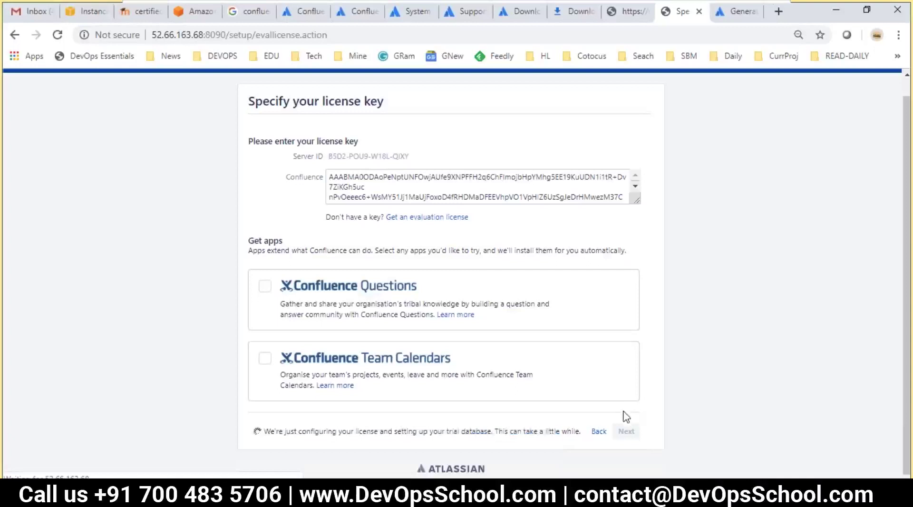
{"action": "left_click", "coordinate": [902, 466]}
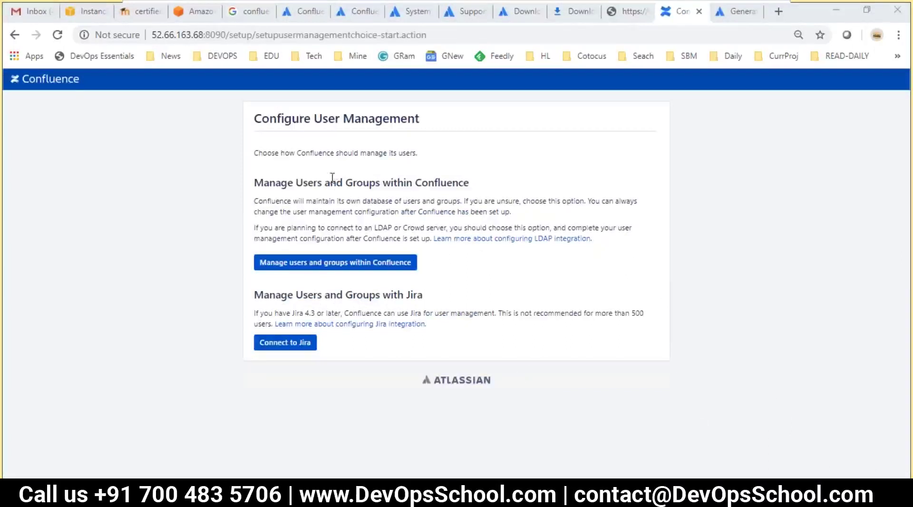
{"action": "left_click_drag", "start_coordinate": [260, 115], "coordinate": [420, 124]}
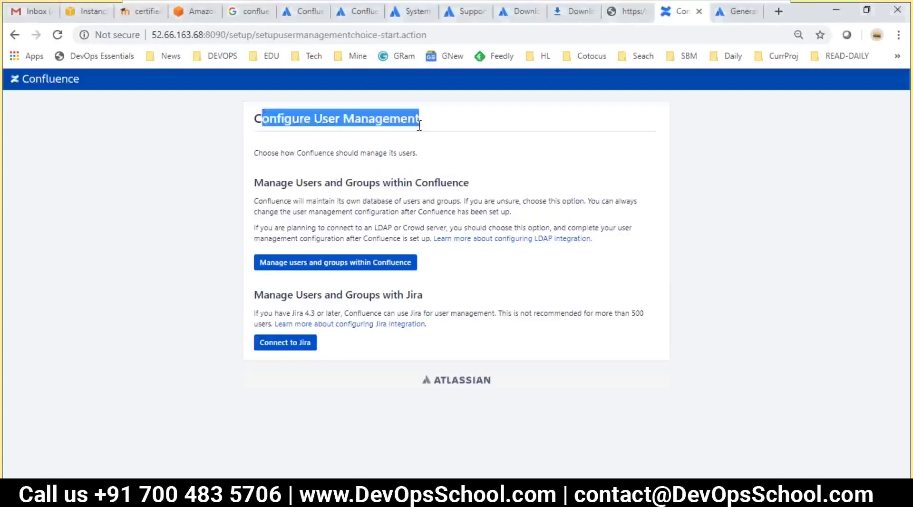
{"action": "left_click", "coordinate": [270, 194]}
{"action": "left_click_drag", "start_coordinate": [262, 185], "coordinate": [478, 185]}
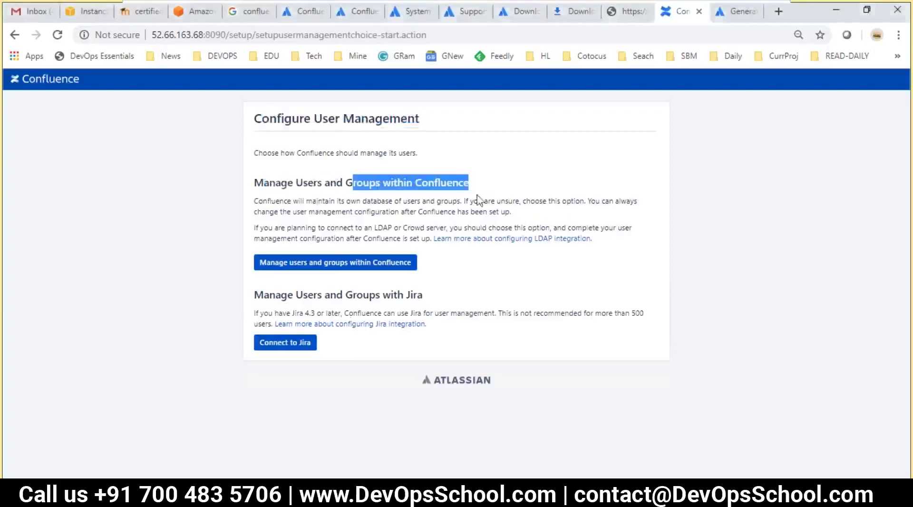
{"action": "left_click", "coordinate": [278, 289]}
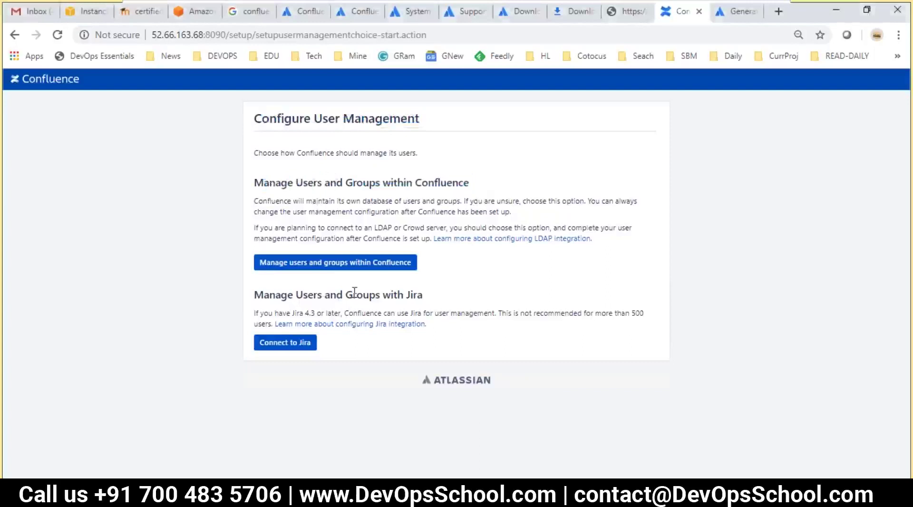
{"action": "left_click_drag", "start_coordinate": [432, 302], "coordinate": [263, 291]}
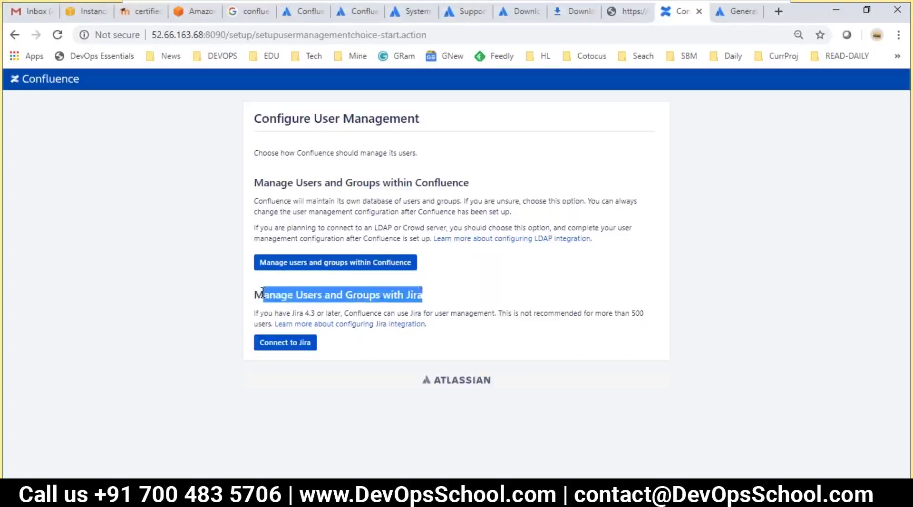
{"action": "left_click", "coordinate": [220, 305]}
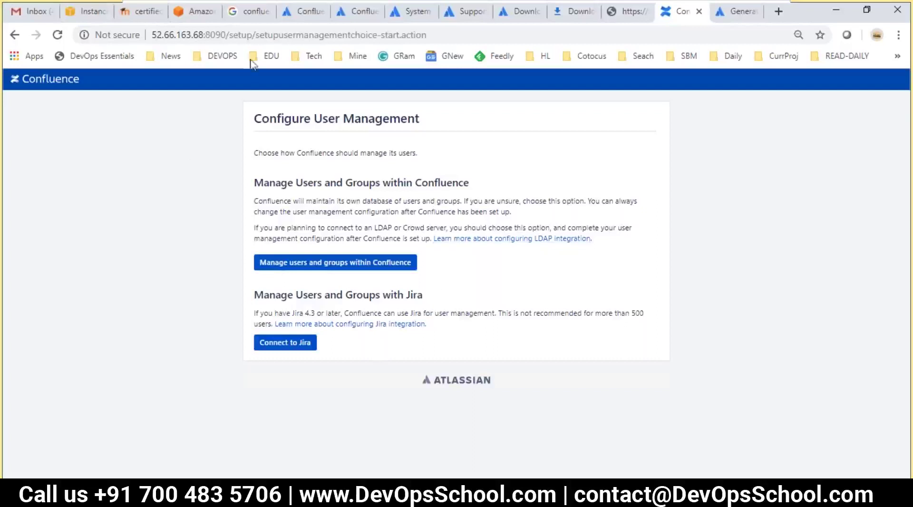
{"action": "left_click_drag", "start_coordinate": [230, 34], "coordinate": [156, 34]}
{"action": "left_click", "coordinate": [281, 177]}
{"action": "left_click_drag", "start_coordinate": [424, 182], "coordinate": [467, 181]}
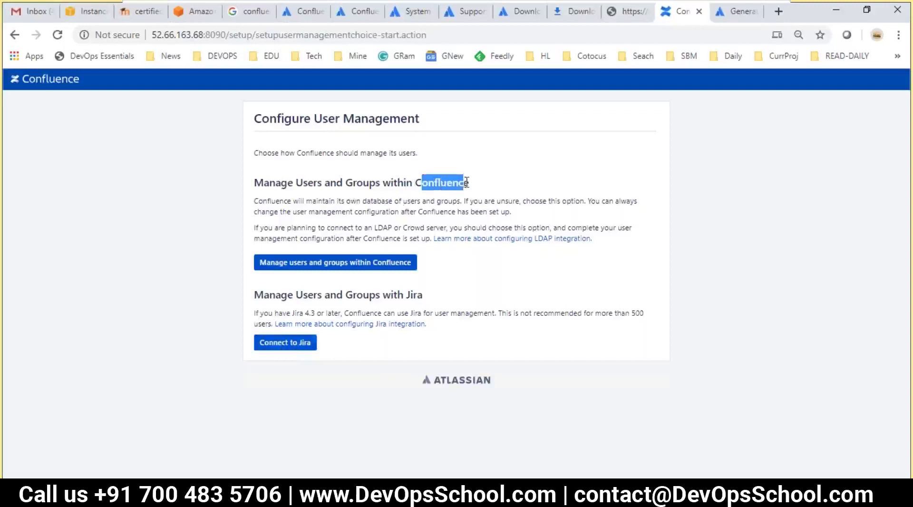
{"action": "left_click_drag", "start_coordinate": [337, 182], "coordinate": [430, 196]}
{"action": "left_click", "coordinate": [435, 182]}
{"action": "double_click", "coordinate": [436, 182]}
{"action": "left_click", "coordinate": [436, 182]}
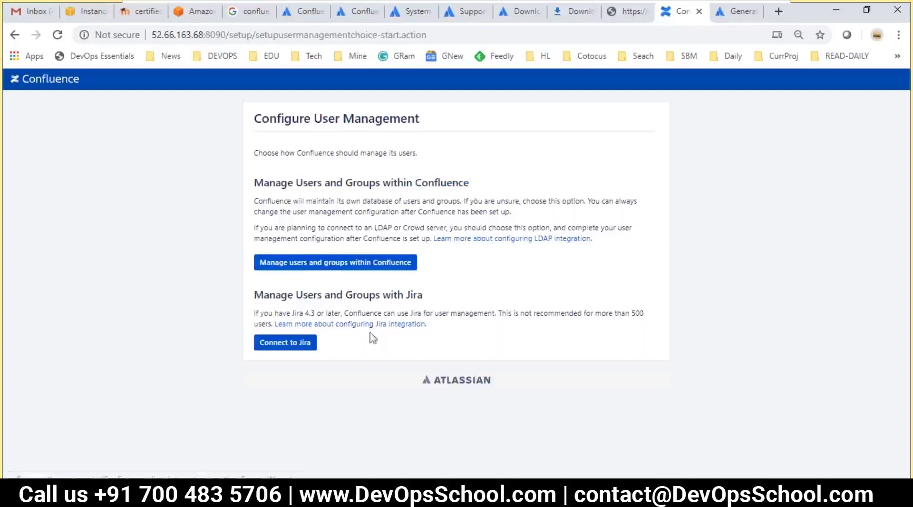
{"action": "left_click_drag", "start_coordinate": [612, 241], "coordinate": [442, 239]}
{"action": "left_click", "coordinate": [475, 269]}
{"action": "left_click_drag", "start_coordinate": [288, 295], "coordinate": [417, 295]}
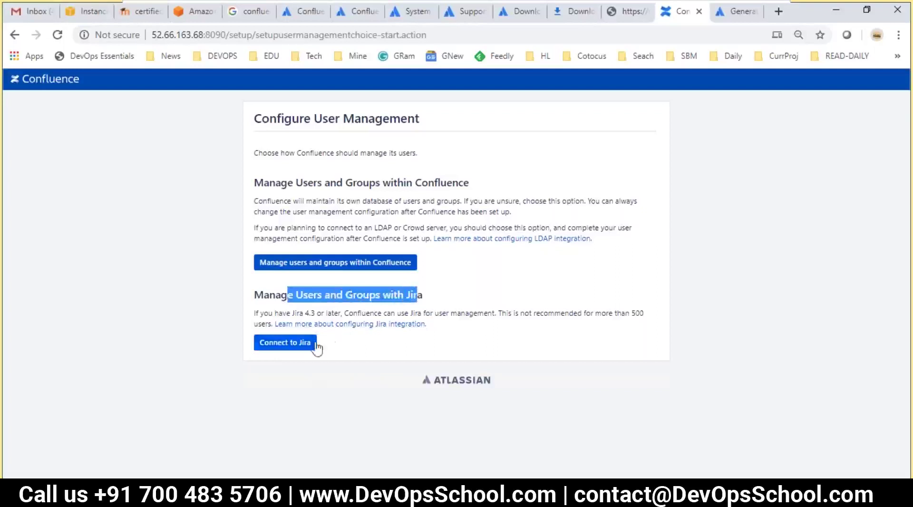
{"action": "left_click", "coordinate": [352, 387]}
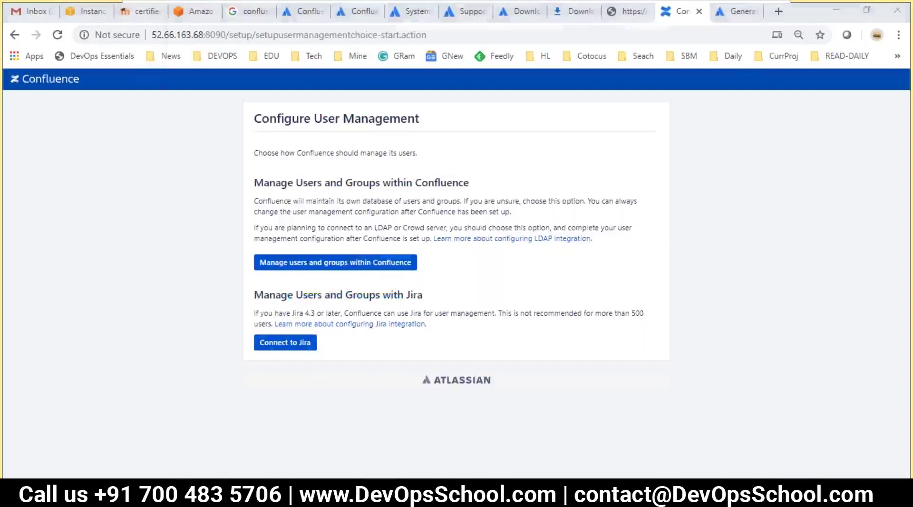
{"action": "key", "text": "alt+Tab"}
- Capture the Configure User Management card, save it as '3' on the Desktop, and close Snipping Tool
{"action": "left_click", "coordinate": [181, 45]}
{"action": "left_click_drag", "start_coordinate": [233, 94], "coordinate": [676, 401]}
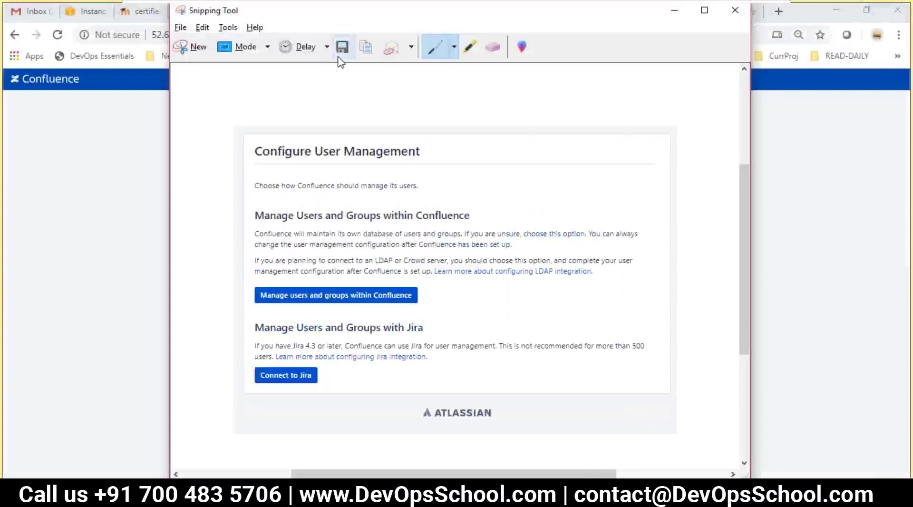
{"action": "left_click", "coordinate": [342, 48]}
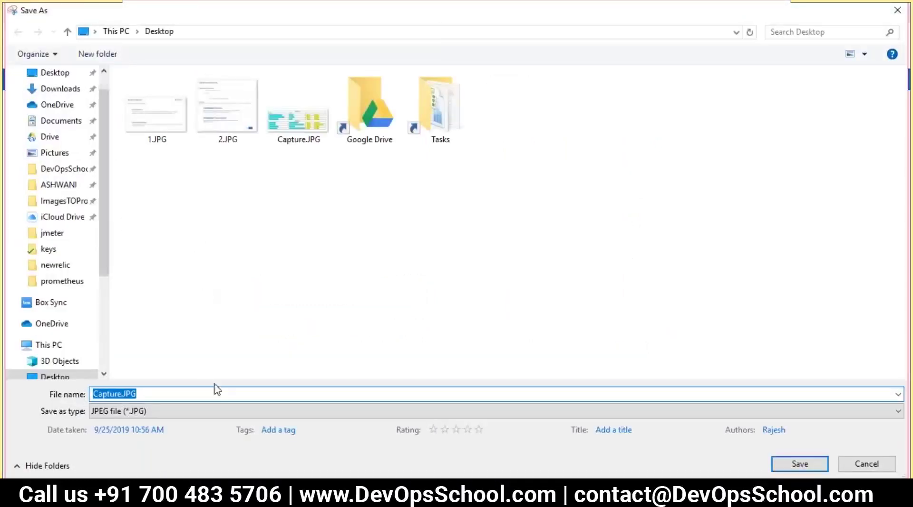
{"action": "type", "text": "3"}
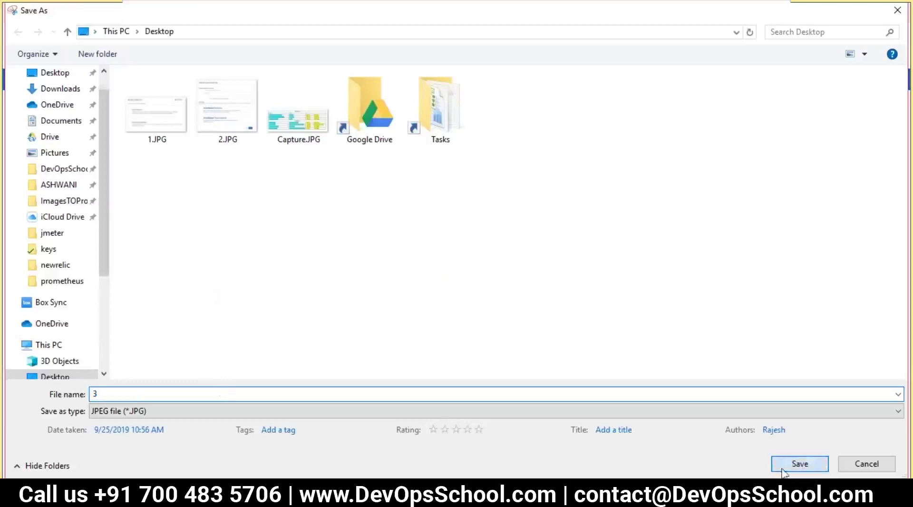
{"action": "left_click", "coordinate": [800, 464]}
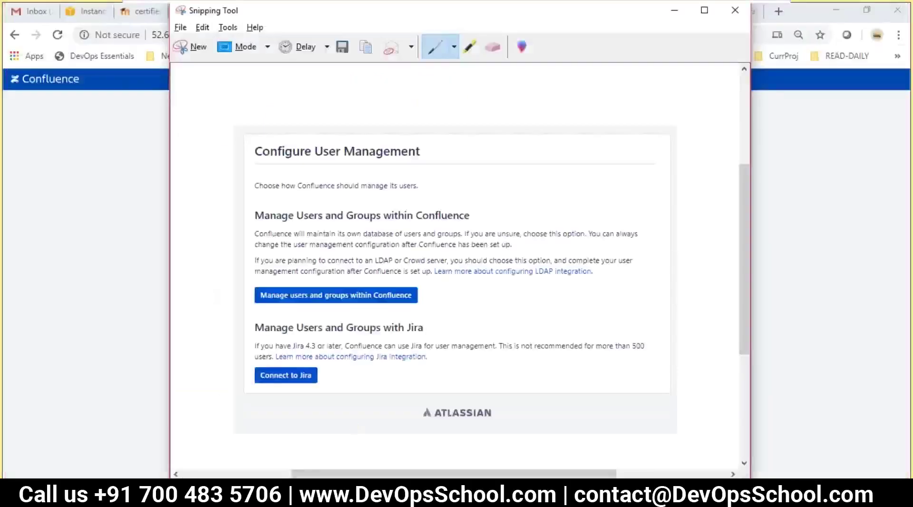
{"action": "key", "text": "alt+F4"}
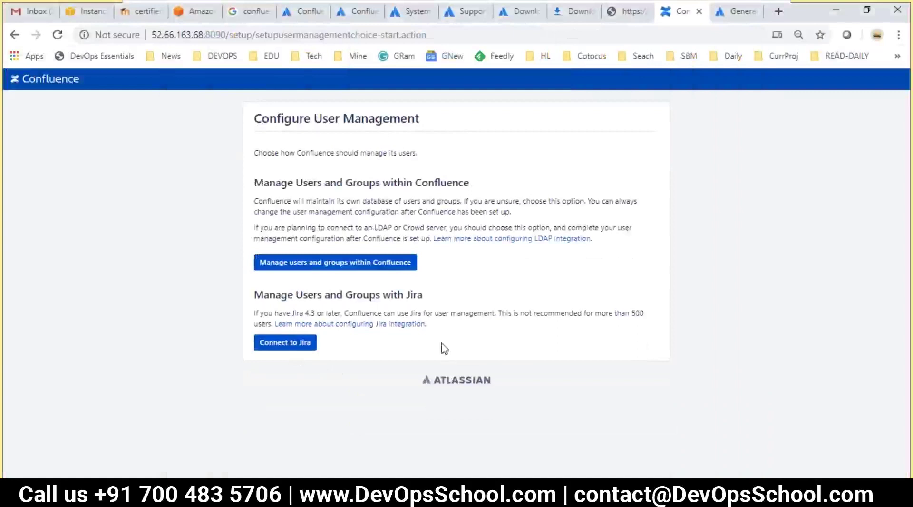
- Choose to manage users within Confluence and enter the administrator's full name and e-mail
{"action": "left_click", "coordinate": [300, 265]}
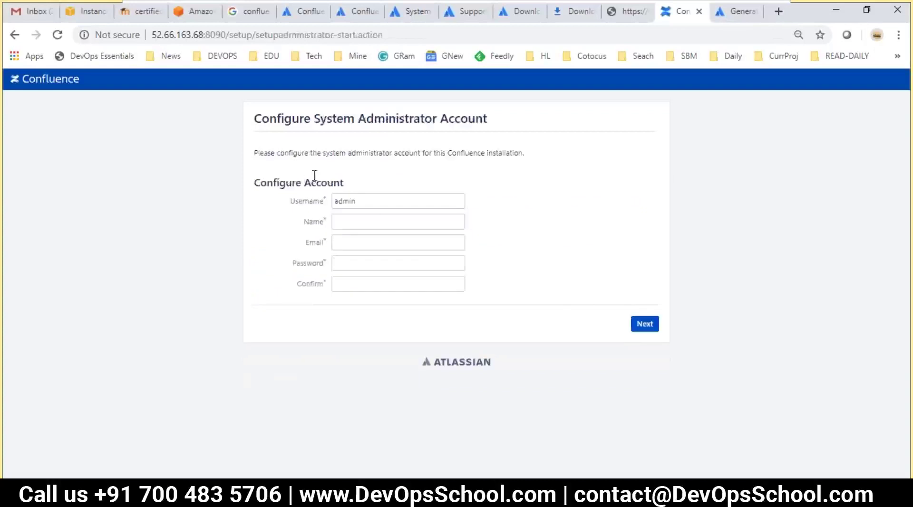
{"action": "left_click", "coordinate": [371, 201]}
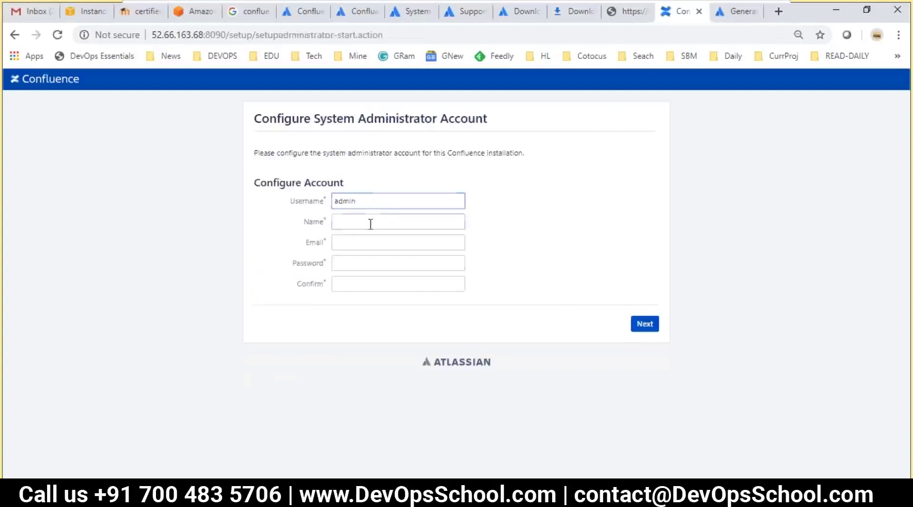
{"action": "left_click", "coordinate": [370, 224]}
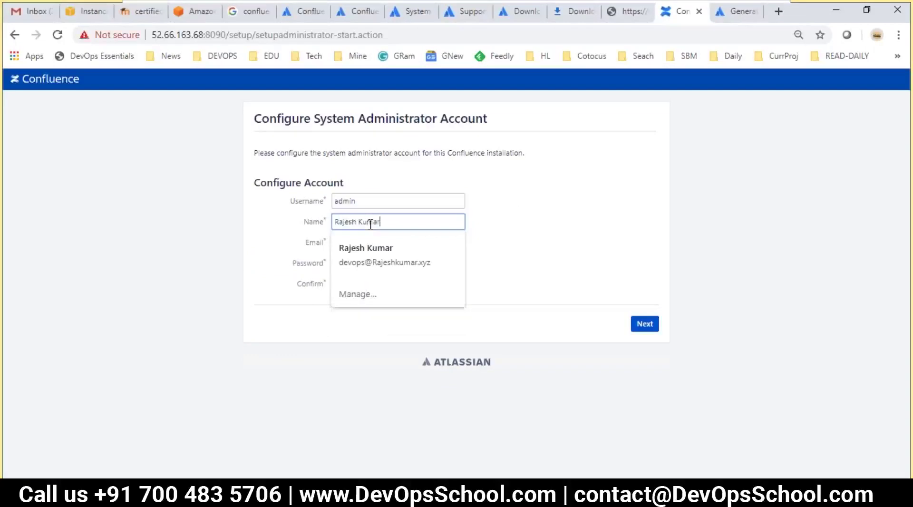
{"action": "key", "text": "Tab"}
{"action": "type", "text": "dev"}
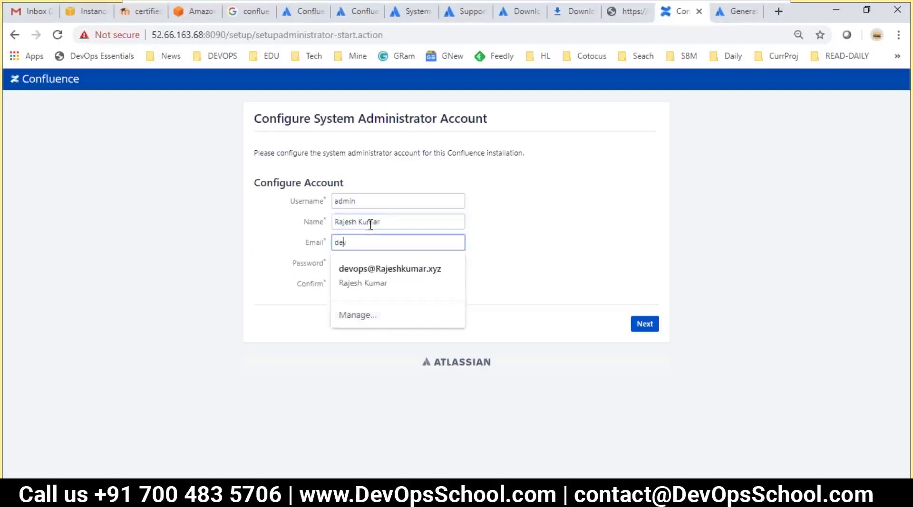
{"action": "key", "text": "Down"}
{"action": "key", "text": "Return"}
- Enter and confirm the administrator password, then submit the account form
{"action": "key", "text": "Tab"}
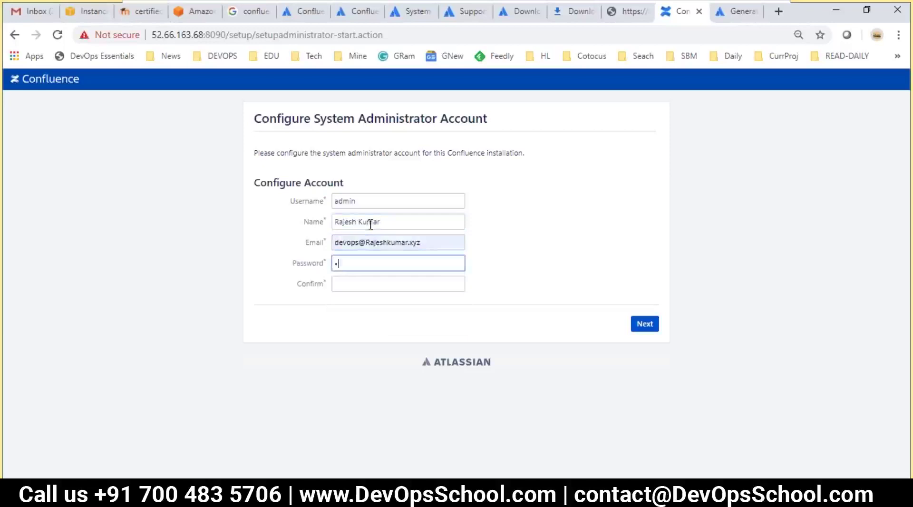
{"action": "type", "text": "admin123"}
{"action": "key", "text": "Tab"}
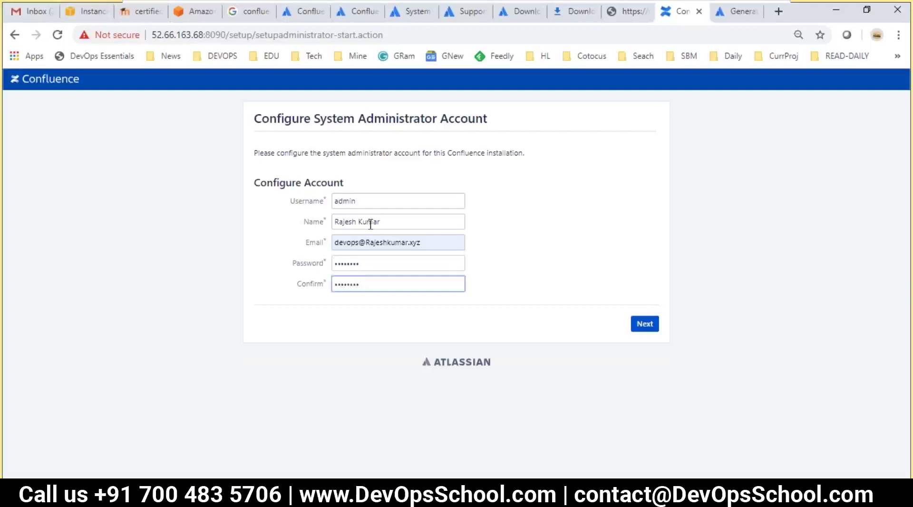
{"action": "left_click", "coordinate": [644, 327]}
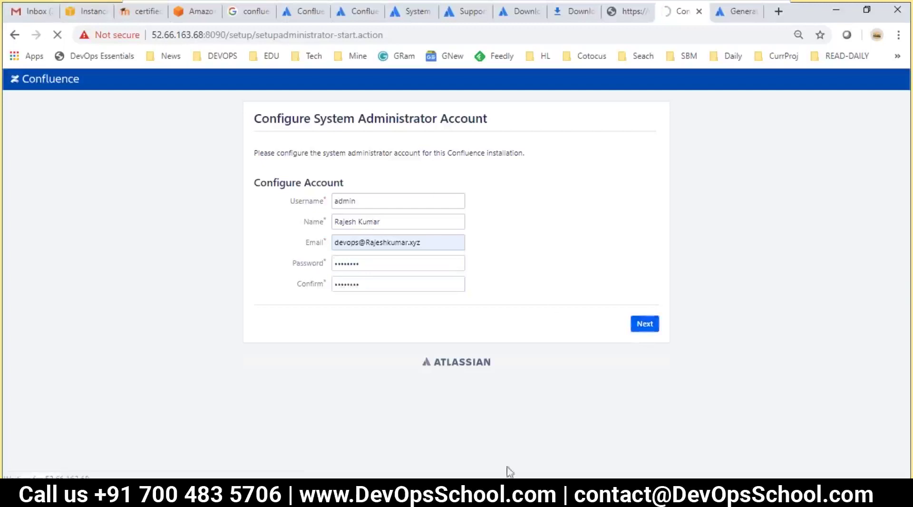
{"action": "left_click", "coordinate": [305, 497]}
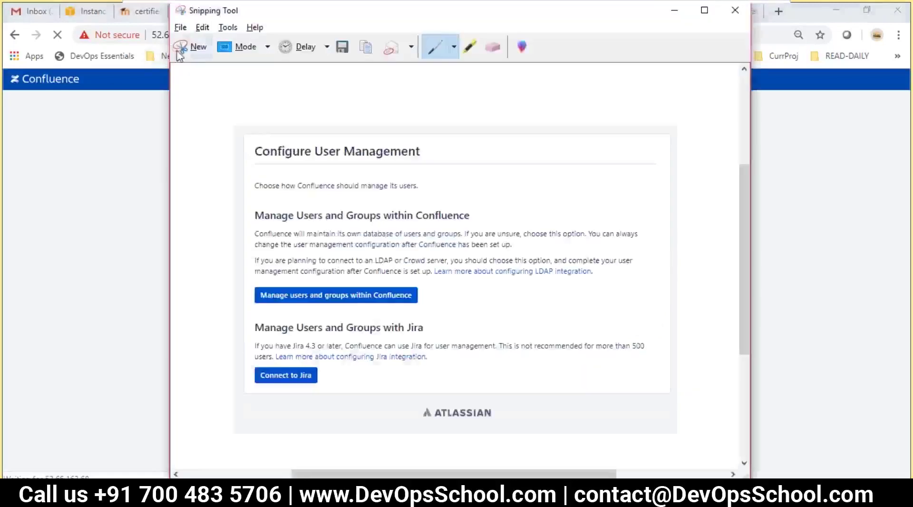
- Snip the completed administrator account form and save it to the Desktop as '4'
{"action": "left_click", "coordinate": [196, 47]}
{"action": "left_click_drag", "start_coordinate": [225, 96], "coordinate": [683, 398]}
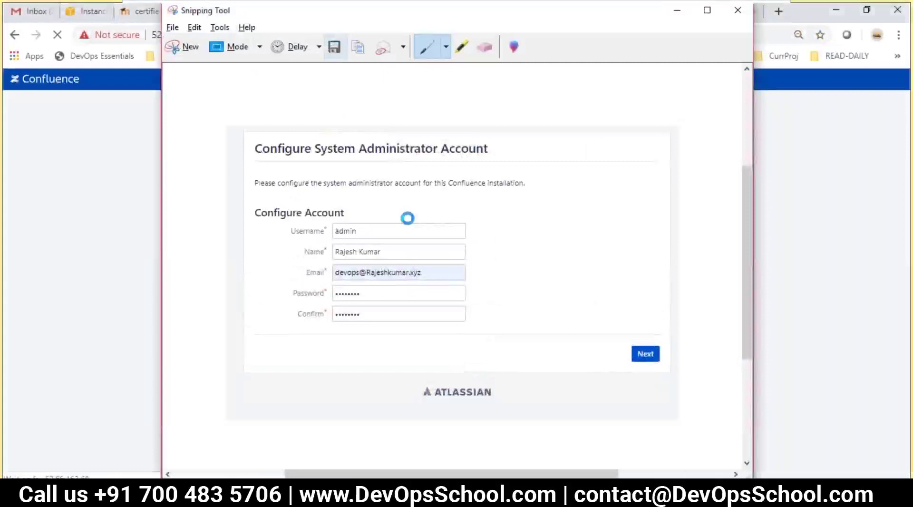
{"action": "key", "text": "ctrl+s"}
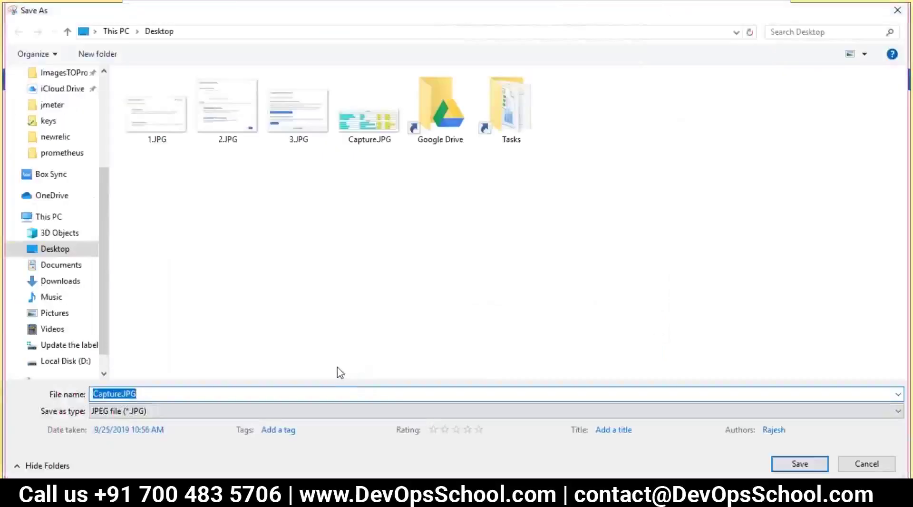
{"action": "type", "text": "4"}
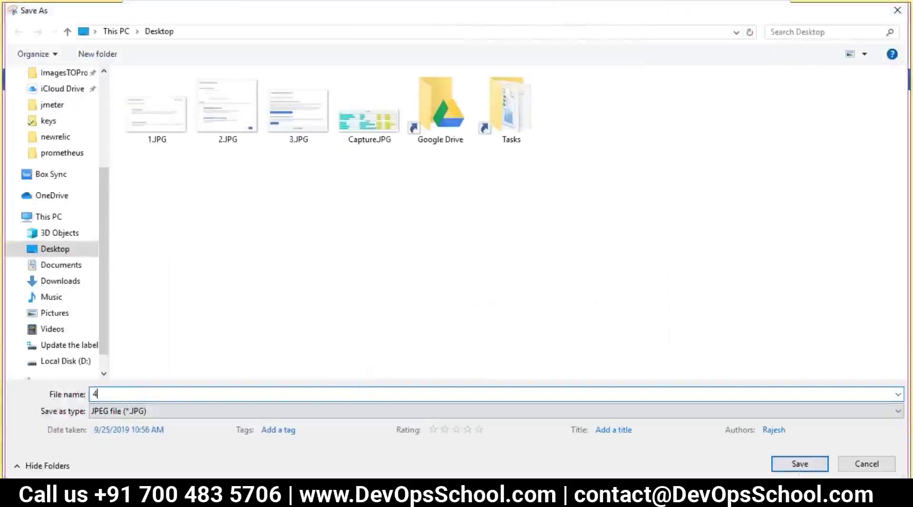
{"action": "left_click", "coordinate": [800, 464]}
{"action": "left_click", "coordinate": [113, 377]}
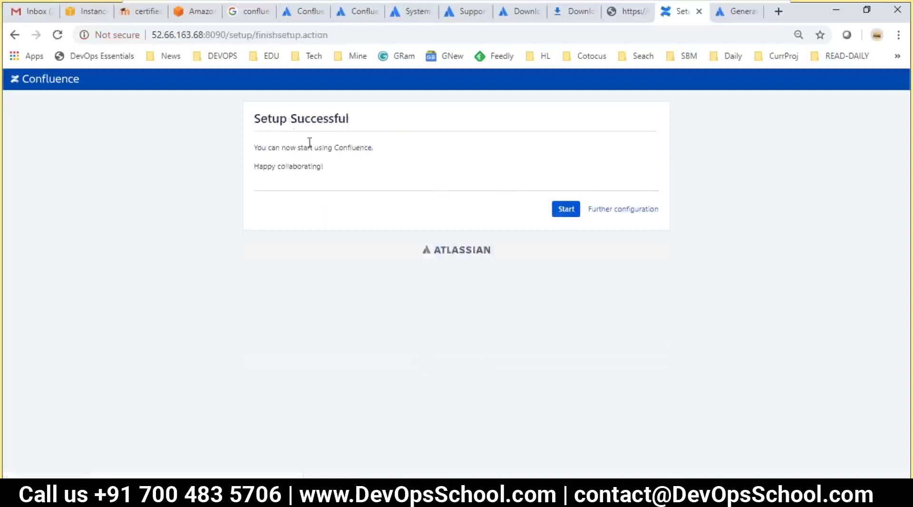
- Start Confluence from the Setup Successful page, landing on the 'Create a space' welcome page
{"action": "left_click", "coordinate": [571, 215]}
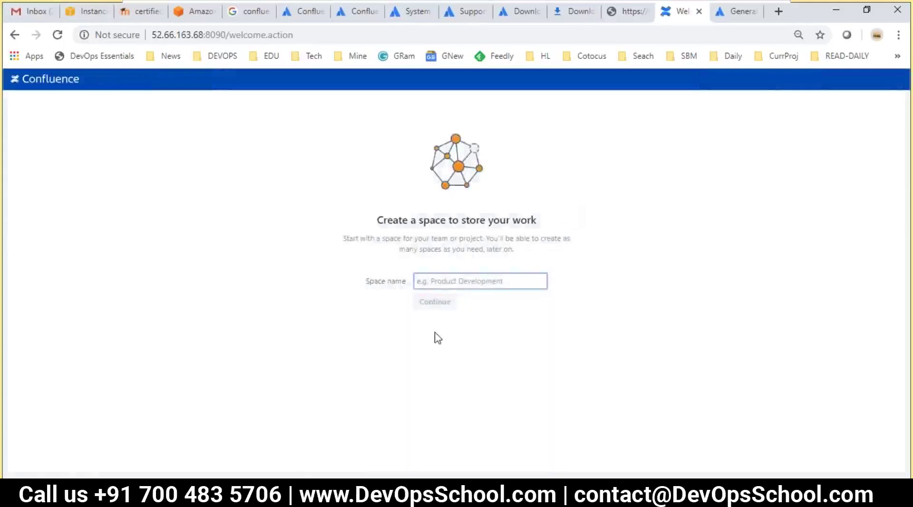
{"action": "left_click_drag", "start_coordinate": [378, 220], "coordinate": [560, 228]}
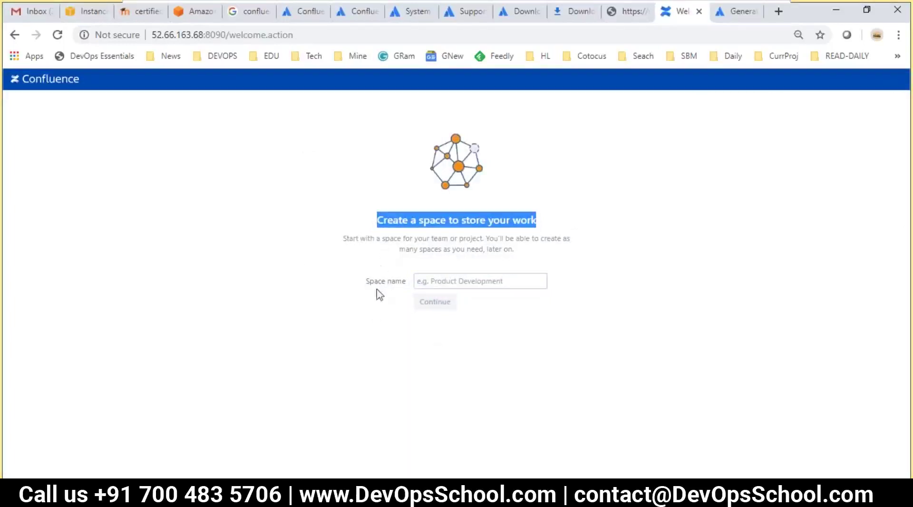
{"action": "left_click", "coordinate": [376, 305]}
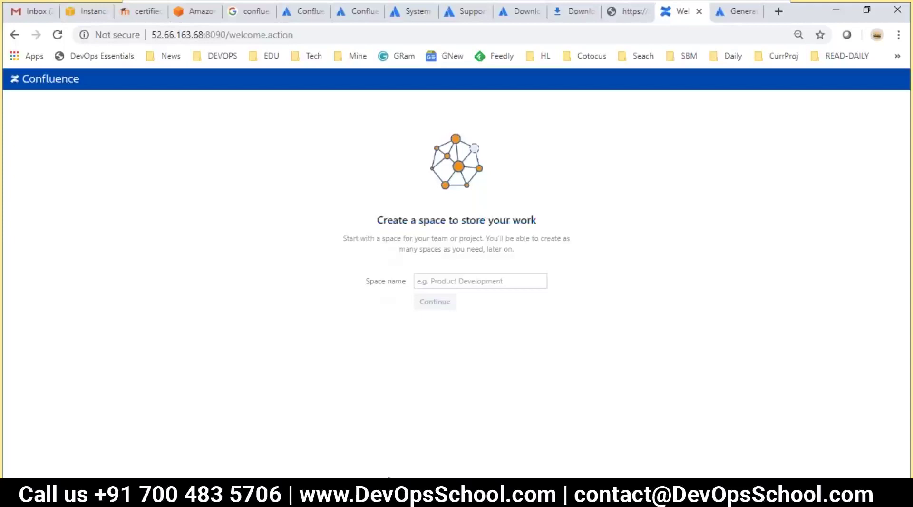
{"action": "left_click", "coordinate": [332, 497]}
{"action": "scroll", "coordinate": [290, 238], "scroll_direction": "up", "scroll_amount": 20}
{"action": "scroll", "coordinate": [282, 246], "scroll_direction": "up", "scroll_amount": 12}
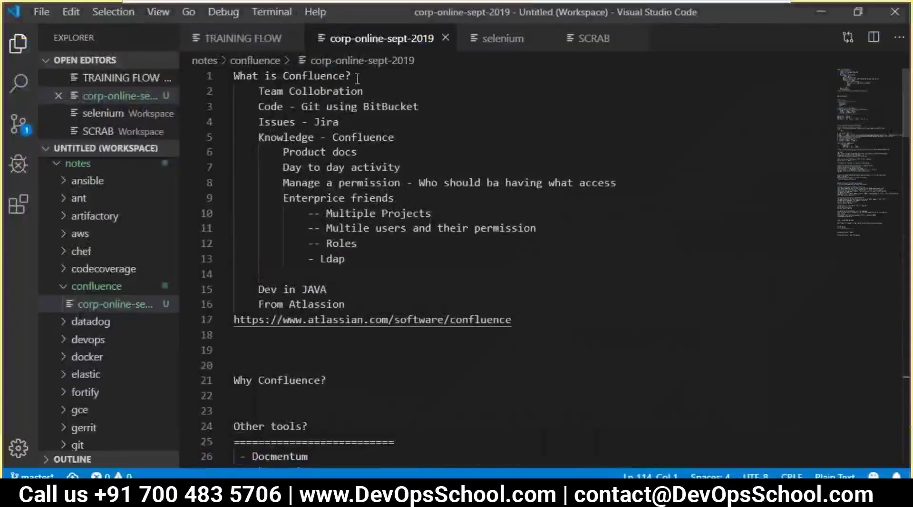
{"action": "left_click_drag", "start_coordinate": [351, 75], "coordinate": [246, 76]}
{"action": "scroll", "coordinate": [334, 224], "scroll_direction": "down", "scroll_amount": 3}
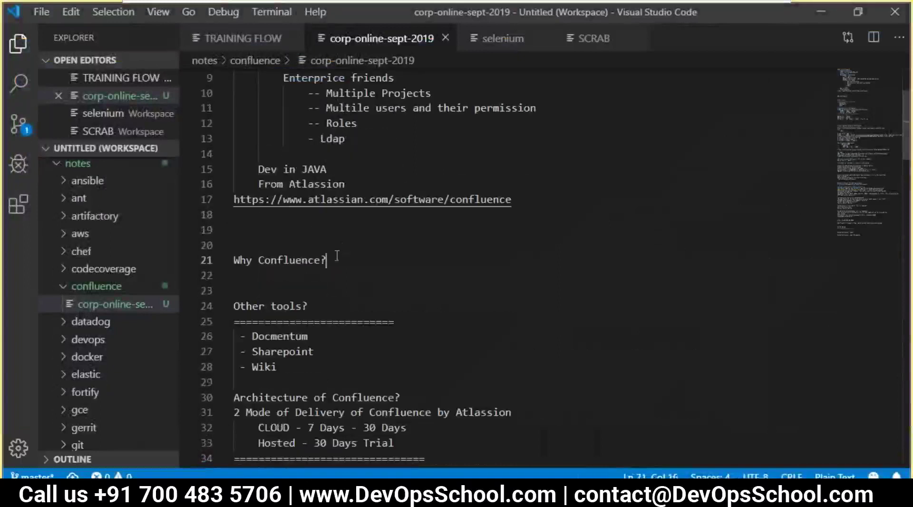
{"action": "left_click_drag", "start_coordinate": [346, 256], "coordinate": [216, 258]}
{"action": "scroll", "coordinate": [345, 267], "scroll_direction": "down", "scroll_amount": 3}
{"action": "left_click_drag", "start_coordinate": [308, 185], "coordinate": [233, 186]}
{"action": "scroll", "coordinate": [332, 228], "scroll_direction": "down", "scroll_amount": 1}
{"action": "left_click", "coordinate": [330, 222]}
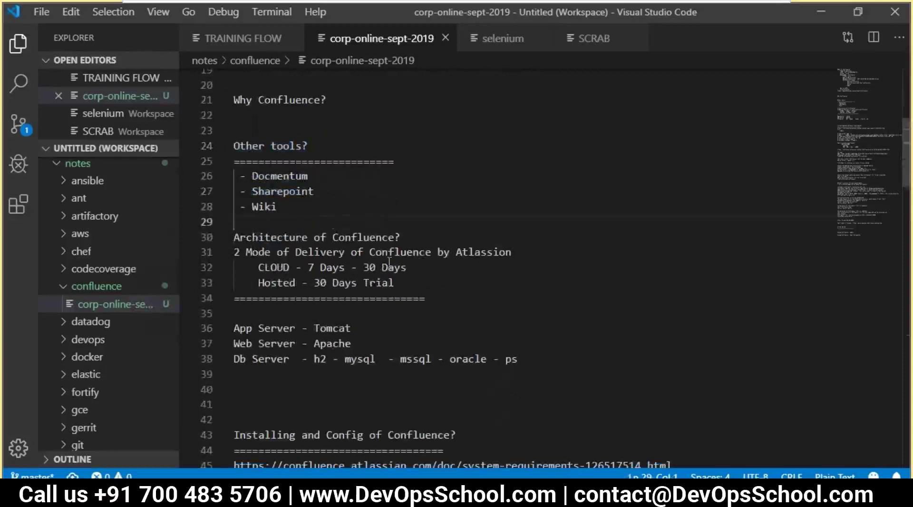
{"action": "scroll", "coordinate": [320, 300], "scroll_direction": "down", "scroll_amount": 3}
{"action": "scroll", "coordinate": [323, 322], "scroll_direction": "up", "scroll_amount": 1}
{"action": "left_click_drag", "start_coordinate": [247, 162], "coordinate": [292, 162]}
{"action": "left_click", "coordinate": [266, 145]}
{"action": "double_click", "coordinate": [267, 146]}
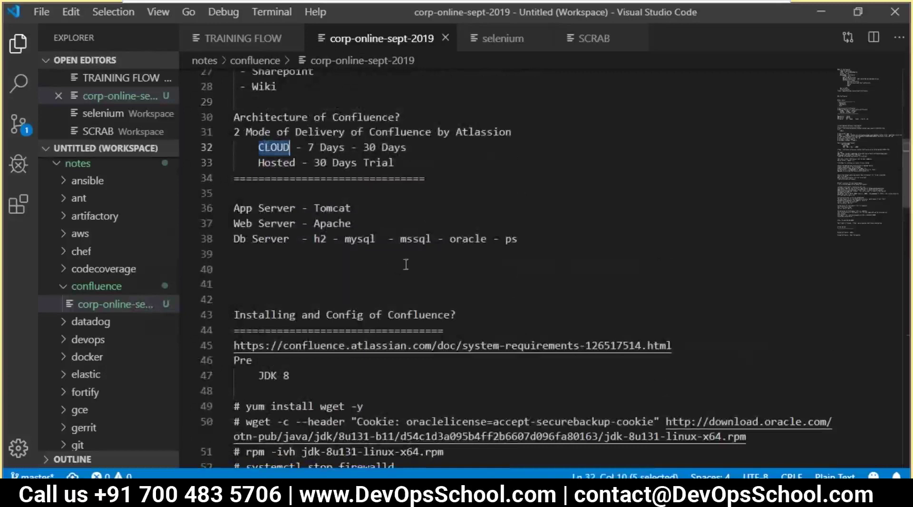
{"action": "left_click_drag", "start_coordinate": [523, 240], "coordinate": [231, 207]}
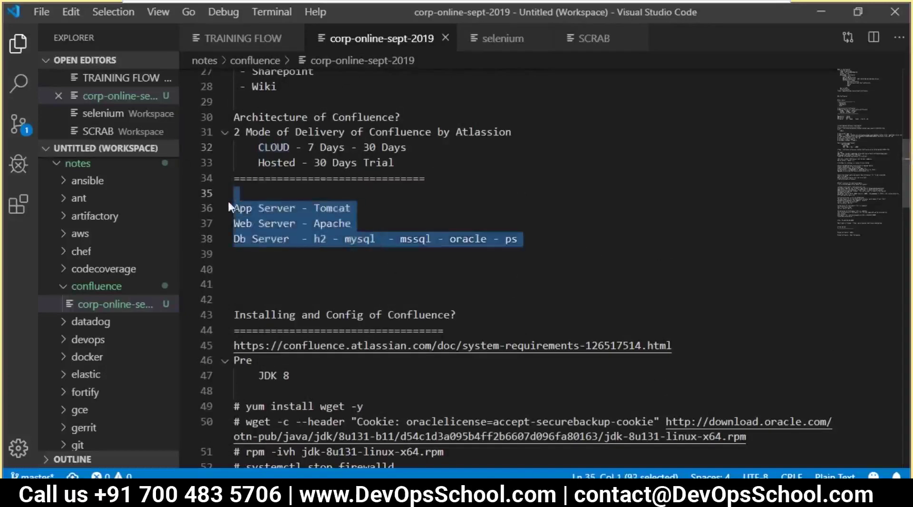
{"action": "left_click", "coordinate": [276, 238]}
{"action": "double_click", "coordinate": [315, 238]}
{"action": "double_click", "coordinate": [349, 208]}
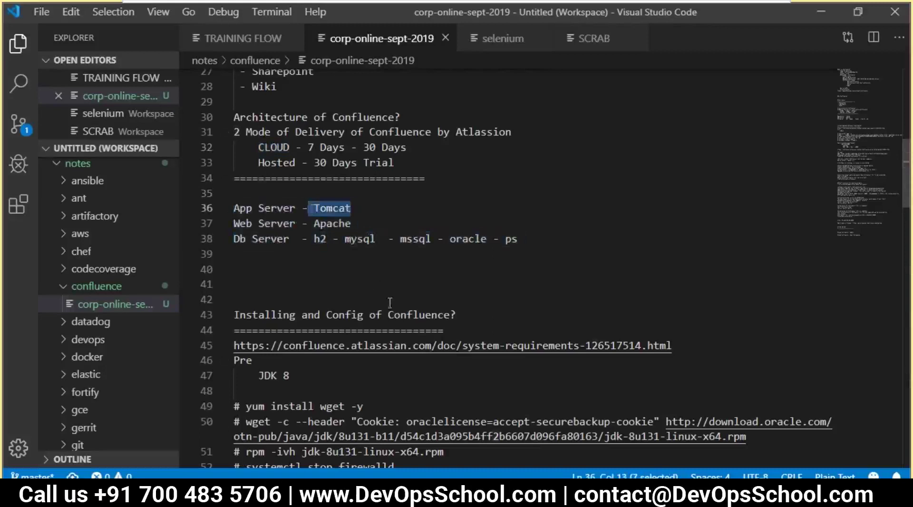
{"action": "scroll", "coordinate": [388, 299], "scroll_direction": "down", "scroll_amount": 1}
{"action": "left_click", "coordinate": [318, 264]}
{"action": "left_click_drag", "start_coordinate": [318, 265], "coordinate": [433, 314]}
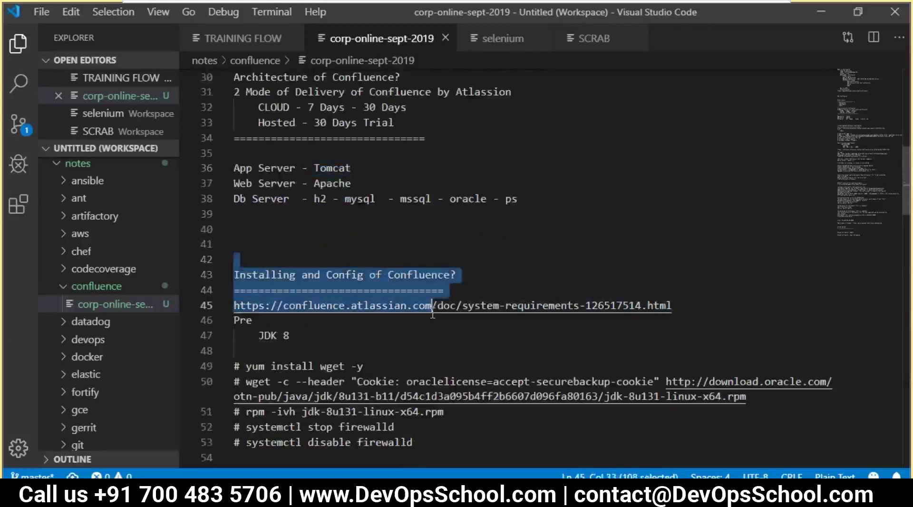
{"action": "scroll", "coordinate": [356, 303], "scroll_direction": "down", "scroll_amount": 1}
{"action": "left_click_drag", "start_coordinate": [290, 297], "coordinate": [210, 252]}
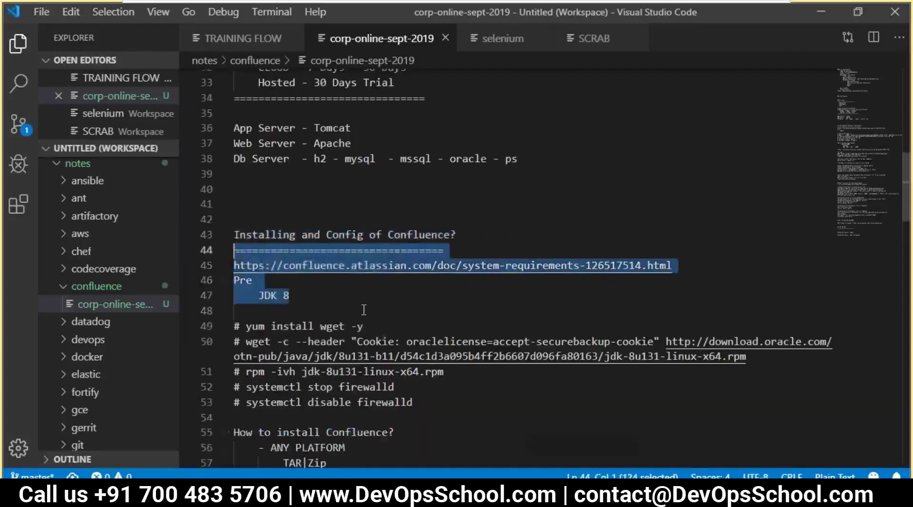
{"action": "scroll", "coordinate": [364, 310], "scroll_direction": "down", "scroll_amount": 2}
{"action": "scroll", "coordinate": [397, 288], "scroll_direction": "down", "scroll_amount": 2}
{"action": "left_click", "coordinate": [271, 259]}
{"action": "left_click", "coordinate": [326, 303], "text": "shift"}
{"action": "scroll", "coordinate": [362, 309], "scroll_direction": "down", "scroll_amount": 10}
{"action": "scroll", "coordinate": [369, 311], "scroll_direction": "down", "scroll_amount": 12}
{"action": "left_click", "coordinate": [309, 165]}
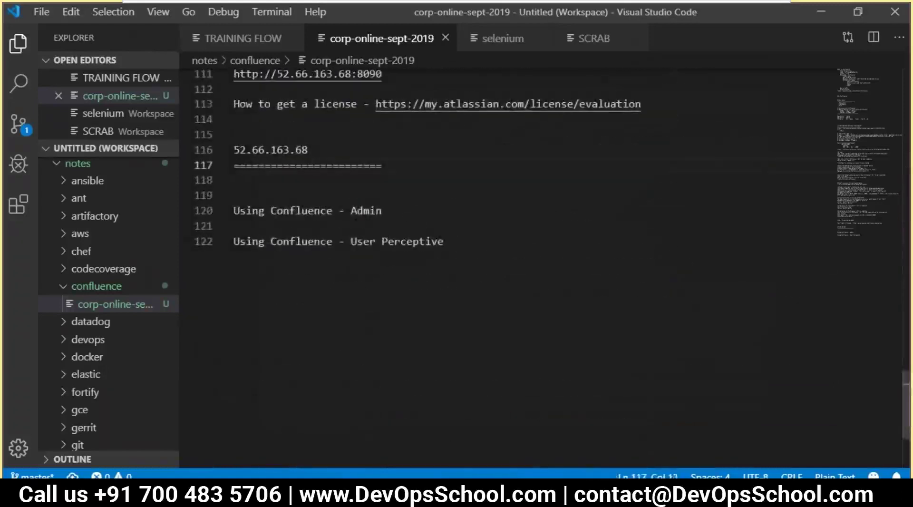